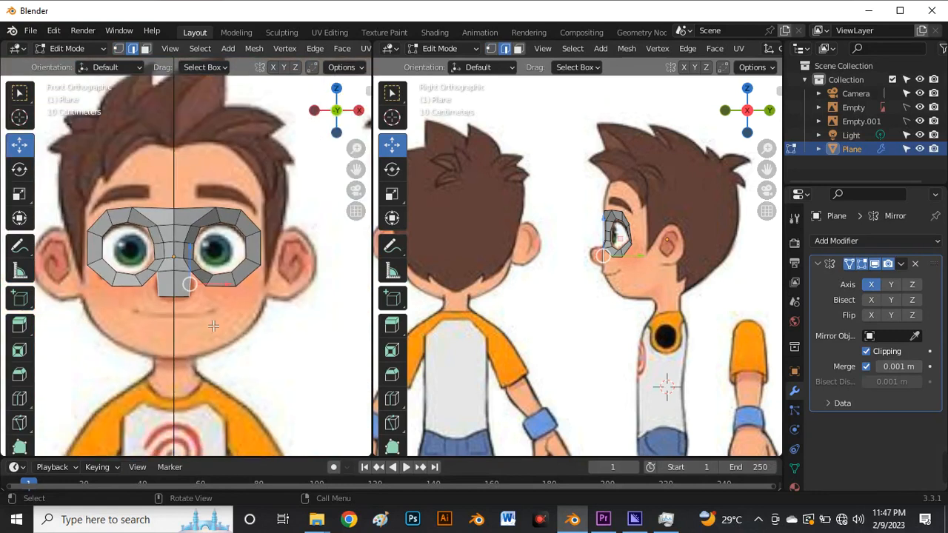
Extrude the edge beside the nose outward onto the cheek in the front view, then scale it down and reposition it.
{"action": "scroll", "coordinate": [210, 289], "scroll_direction": "up", "scroll_amount": 4}
{"action": "key", "text": "g"}
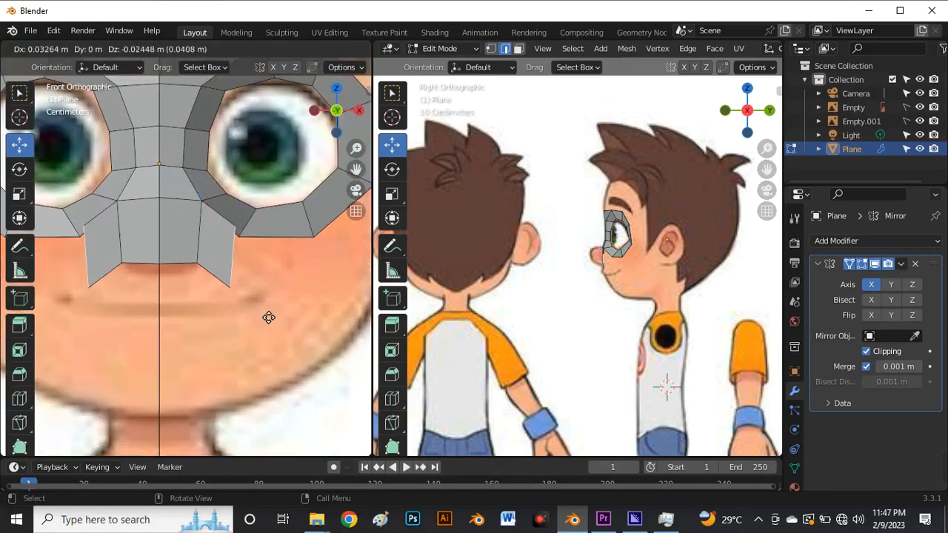
{"action": "left_click", "coordinate": [280, 348]}
{"action": "key", "text": "s"}
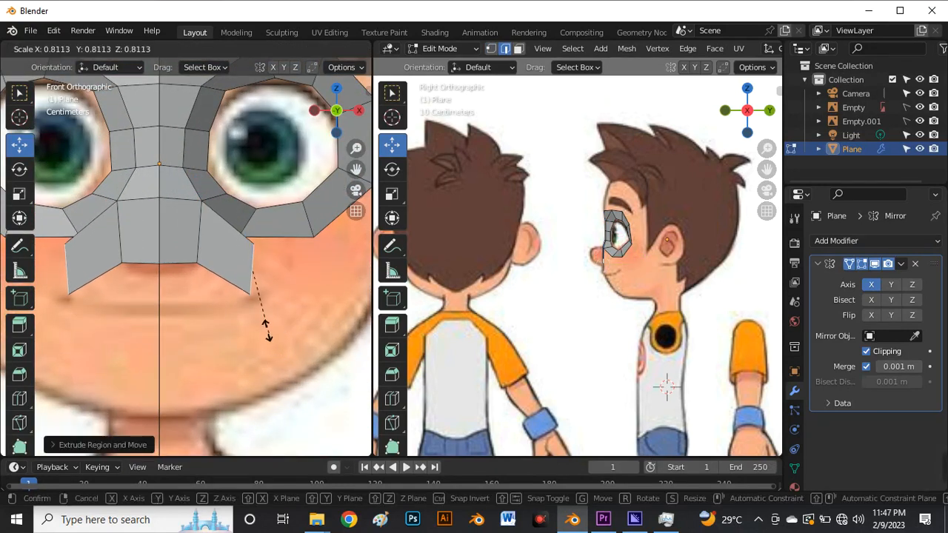
{"action": "left_click", "coordinate": [254, 268]}
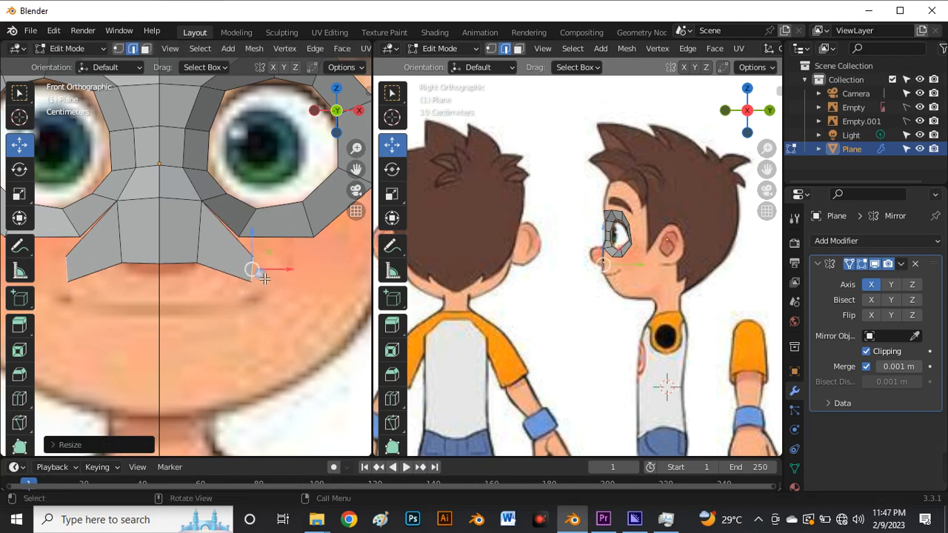
{"action": "key", "text": "g"}
{"action": "left_click", "coordinate": [269, 267]}
{"action": "scroll", "coordinate": [244, 261], "scroll_direction": "down", "scroll_amount": 4}
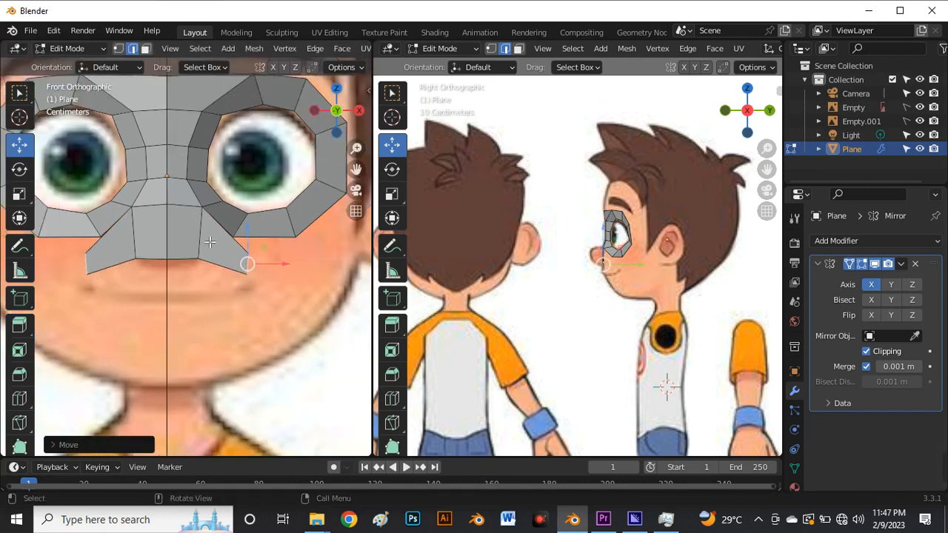
Move the extruded cheek edge backward along the Y axis in the side view to follow the face's depth.
{"action": "scroll", "coordinate": [241, 262], "scroll_direction": "up", "scroll_amount": 4}
{"action": "key", "text": "KP_Decimal"}
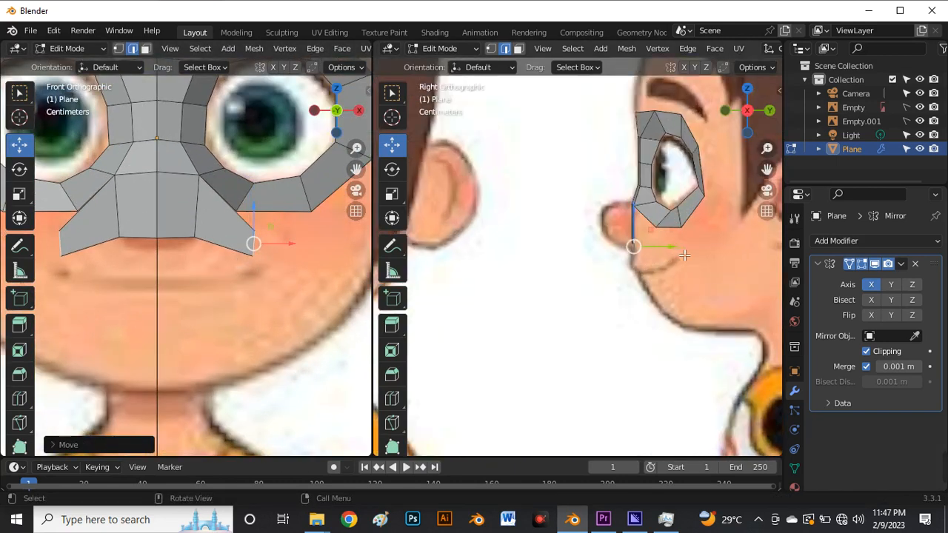
{"action": "left_click_drag", "start_coordinate": [595, 248], "coordinate": [646, 244]}
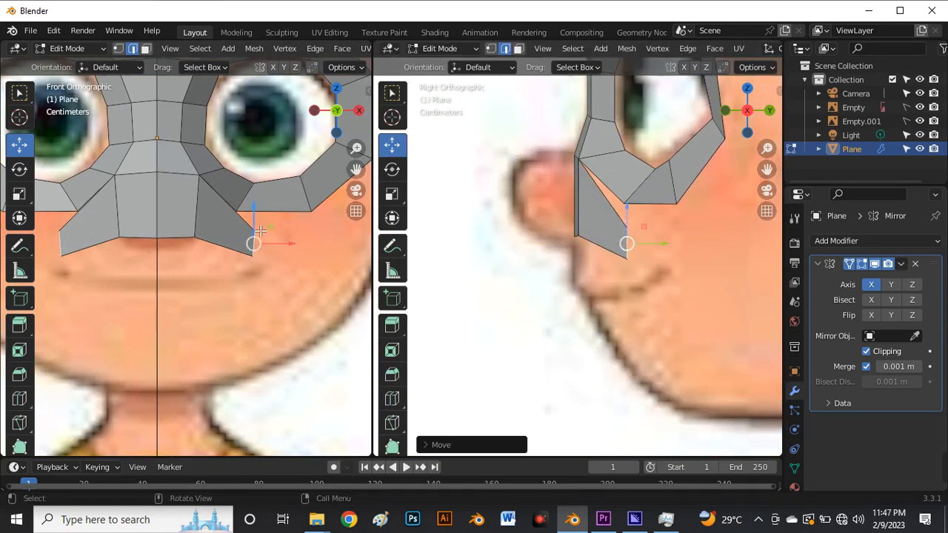
Extrude the cheek edge further outward and slightly down past the mouth corner, then rotate it in the front view.
{"action": "scroll", "coordinate": [250, 241], "scroll_direction": "down", "scroll_amount": 4}
{"action": "scroll", "coordinate": [252, 234], "scroll_direction": "up", "scroll_amount": 4}
{"action": "key", "text": "e"}
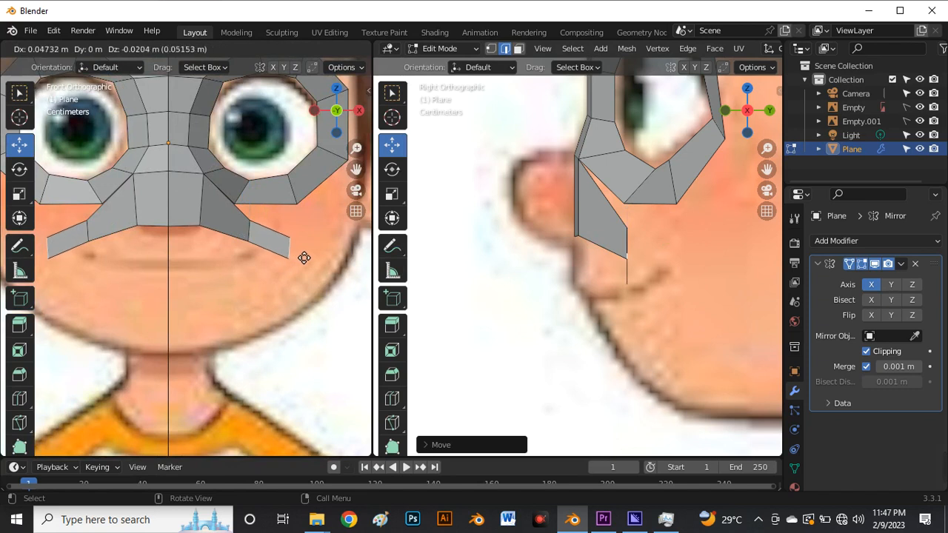
{"action": "left_click", "coordinate": [314, 257]}
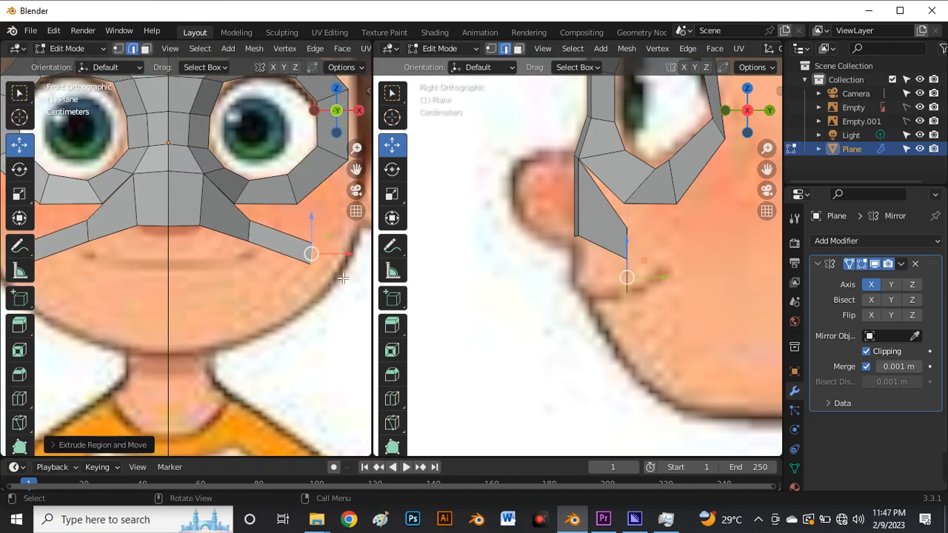
{"action": "key", "text": "r"}
{"action": "left_click", "coordinate": [310, 300]}
Move the outer end edge of the cheek strip backward along the Y axis in the side view.
{"action": "scroll", "coordinate": [580, 290], "scroll_direction": "down", "scroll_amount": 3}
{"action": "scroll", "coordinate": [624, 267], "scroll_direction": "up", "scroll_amount": 3}
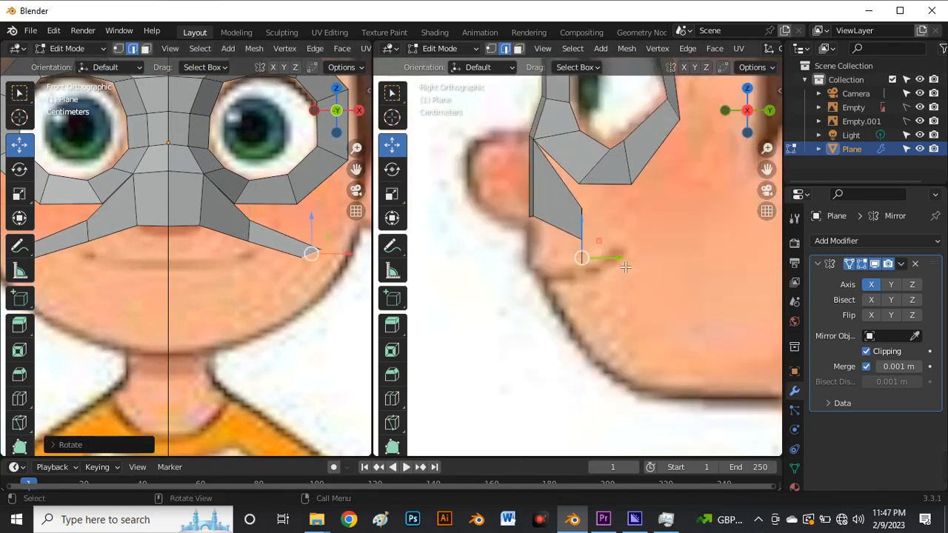
{"action": "key", "text": "e"}
{"action": "left_click", "coordinate": [636, 257]}
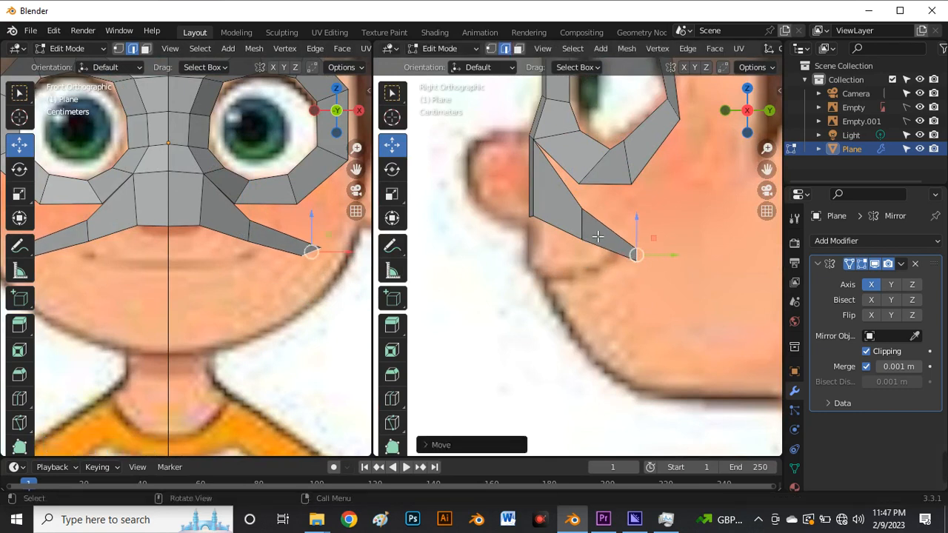
Adjust the cheek strip's middle edge and rotate its outer end edge in the side view to smooth the strip.
{"action": "left_click", "coordinate": [585, 224]}
{"action": "key", "text": "g"}
{"action": "left_click", "coordinate": [582, 220]}
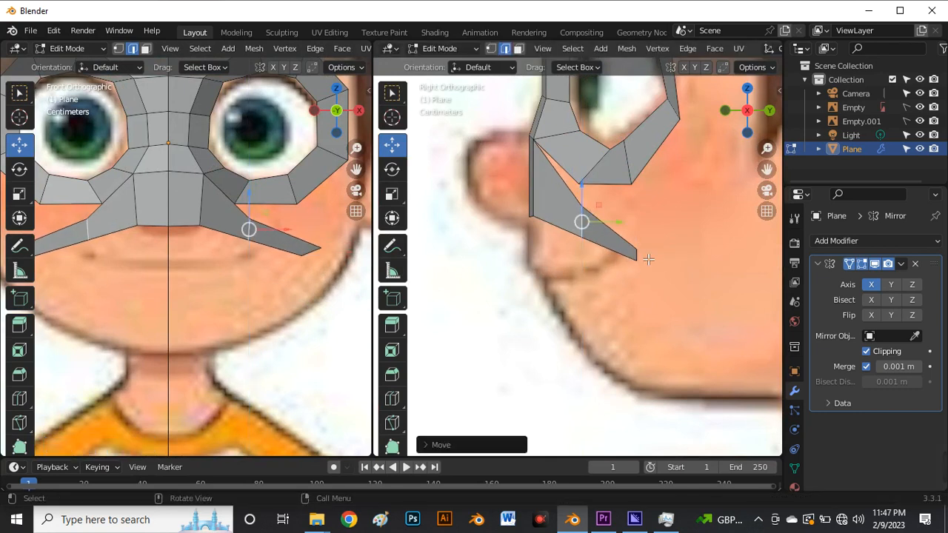
{"action": "left_click", "coordinate": [649, 257]}
{"action": "key", "text": "r"}
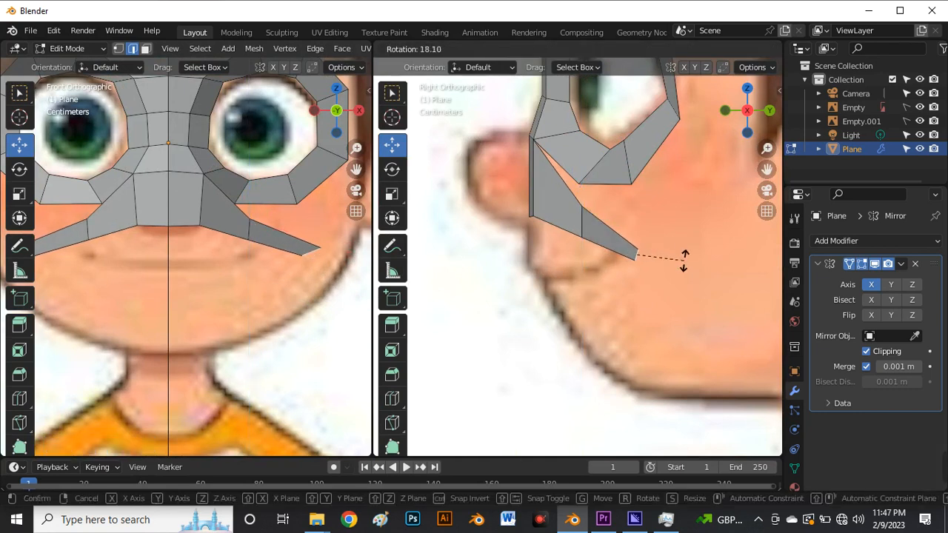
{"action": "left_click", "coordinate": [689, 271]}
Extrude the strip's end edge down the side of the jaw, rotate it, and shift it along X within the face outline.
{"action": "scroll", "coordinate": [185, 257], "scroll_direction": "down", "scroll_amount": 3}
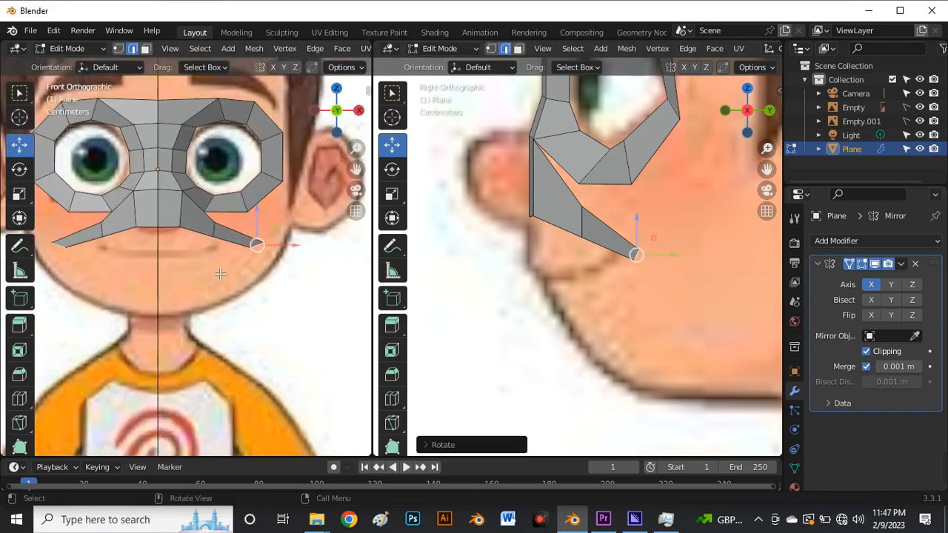
{"action": "scroll", "coordinate": [278, 257], "scroll_direction": "up", "scroll_amount": 3}
{"action": "key", "text": "e"}
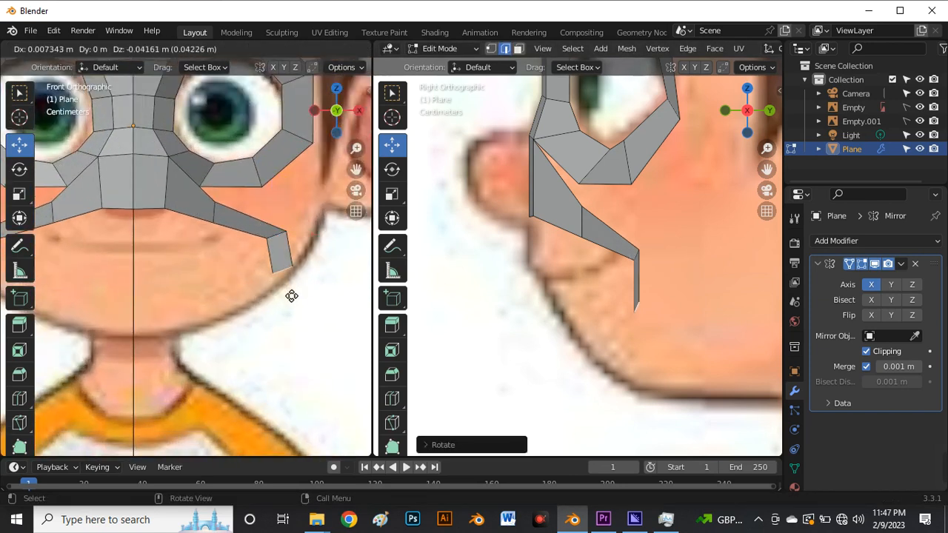
{"action": "left_click", "coordinate": [292, 294]}
{"action": "key", "text": "r"}
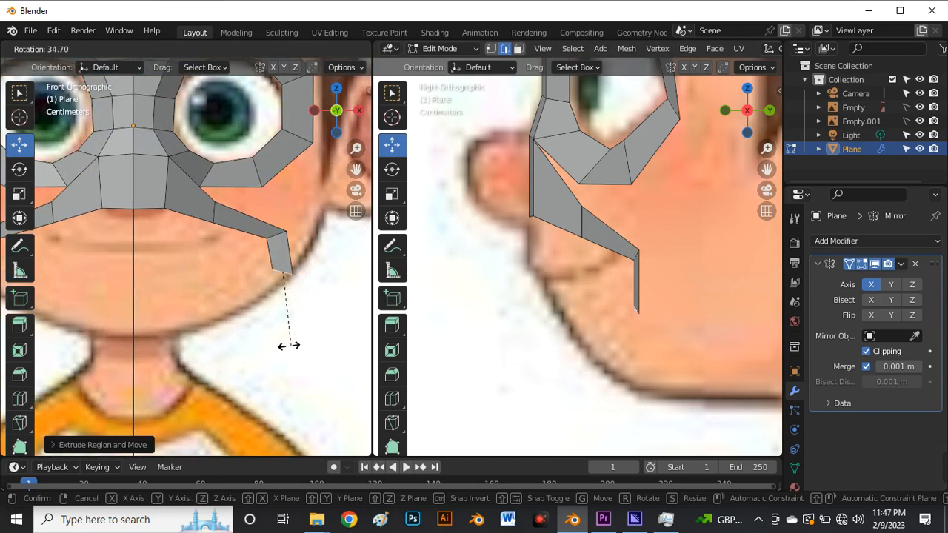
{"action": "left_click", "coordinate": [280, 323]}
{"action": "key", "text": "g"}
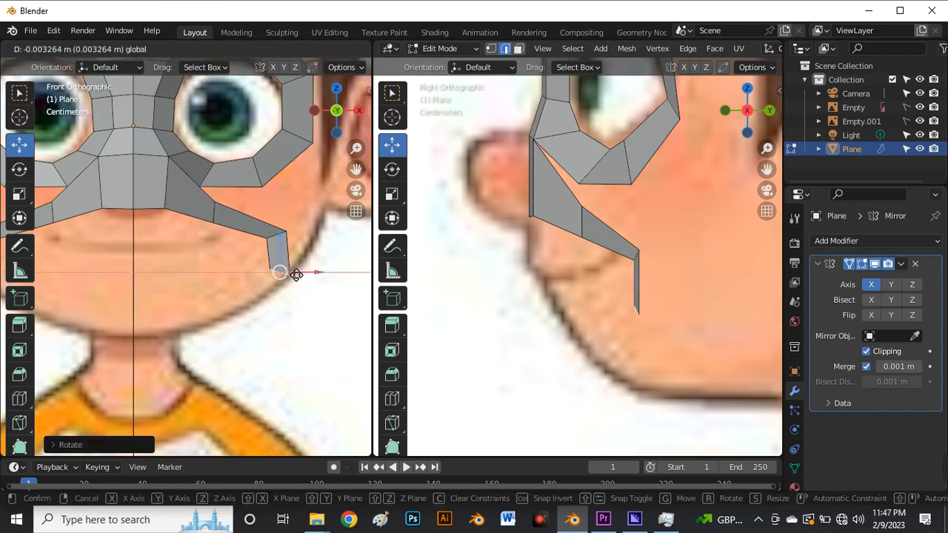
{"action": "left_click", "coordinate": [295, 272]}
Move the jaw strip's lower end edge slightly backward along the Y axis in the side view.
{"action": "scroll", "coordinate": [654, 315], "scroll_direction": "up", "scroll_amount": 2}
{"action": "key", "text": "g"}
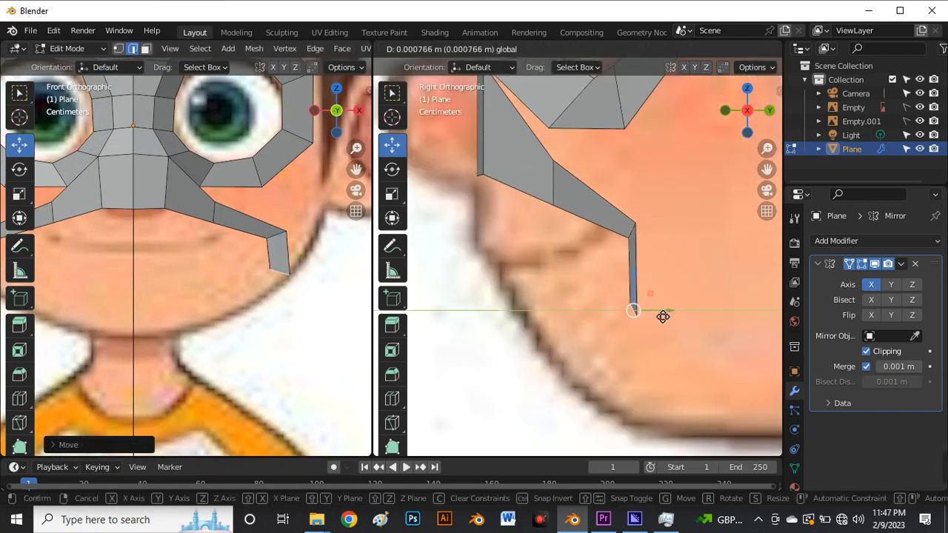
{"action": "left_click", "coordinate": [668, 315]}
Extrude the strip inward along the lower jaw, rotate its end edge to the jaw curve, and move it forward along Y.
{"action": "scroll", "coordinate": [326, 285], "scroll_direction": "down", "scroll_amount": 3}
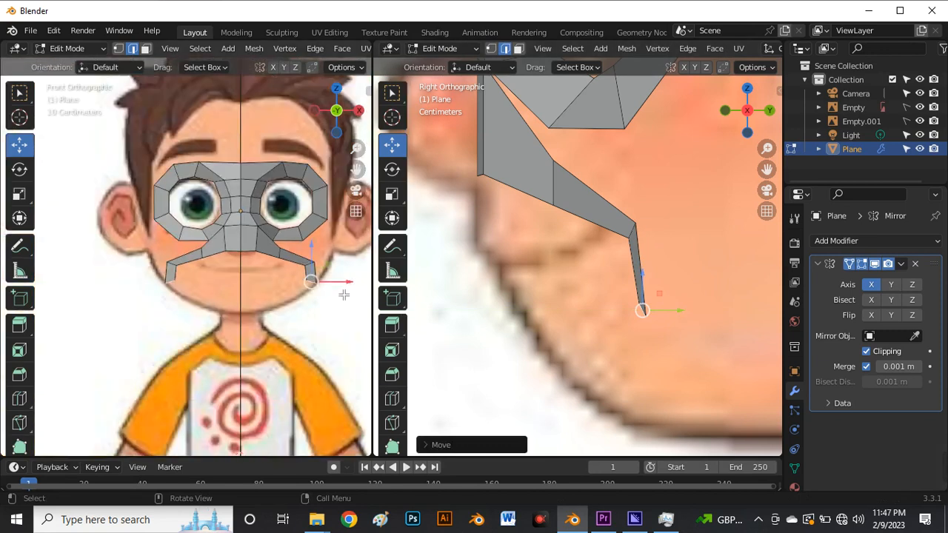
{"action": "scroll", "coordinate": [320, 280], "scroll_direction": "up", "scroll_amount": 3}
{"action": "scroll", "coordinate": [315, 292], "scroll_direction": "down", "scroll_amount": 3}
{"action": "scroll", "coordinate": [311, 296], "scroll_direction": "up", "scroll_amount": 3}
{"action": "key", "text": "e"}
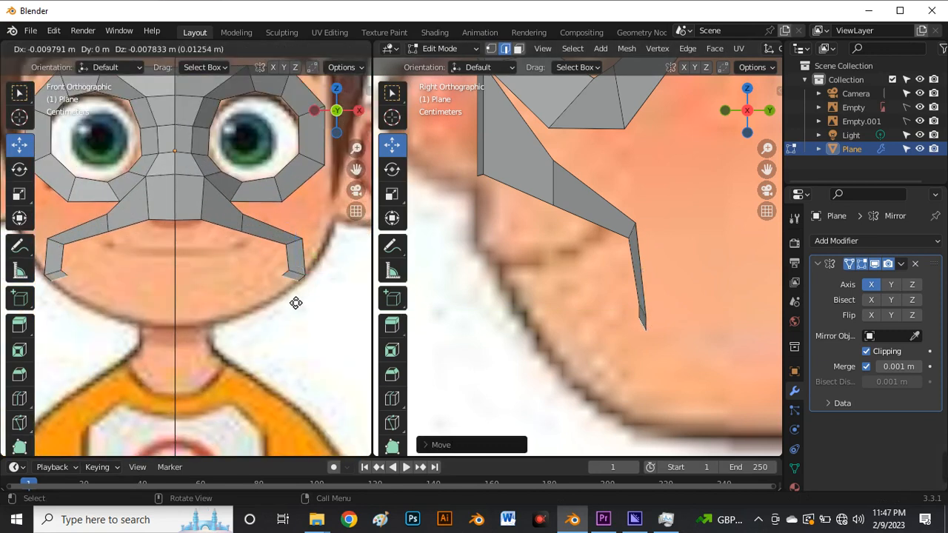
{"action": "left_click", "coordinate": [325, 343]}
{"action": "key", "text": "r"}
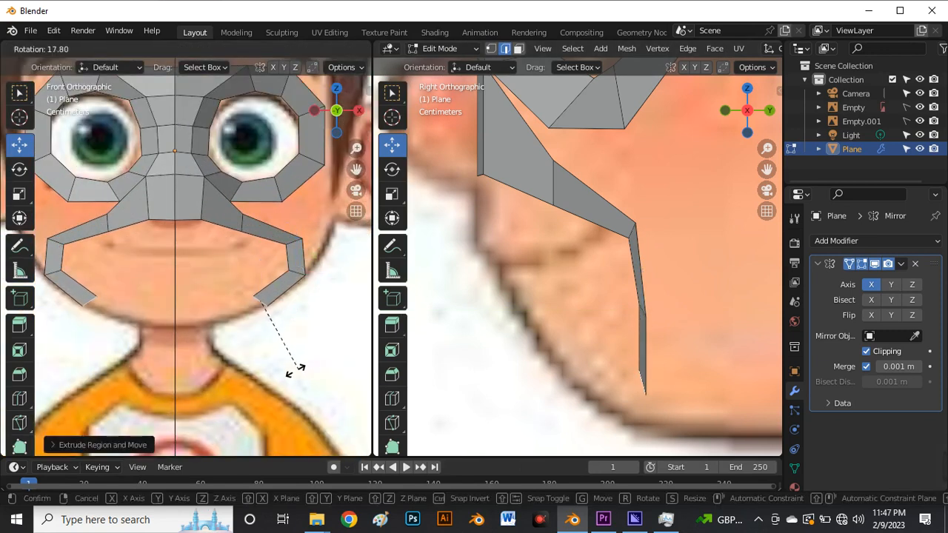
{"action": "left_click", "coordinate": [251, 383]}
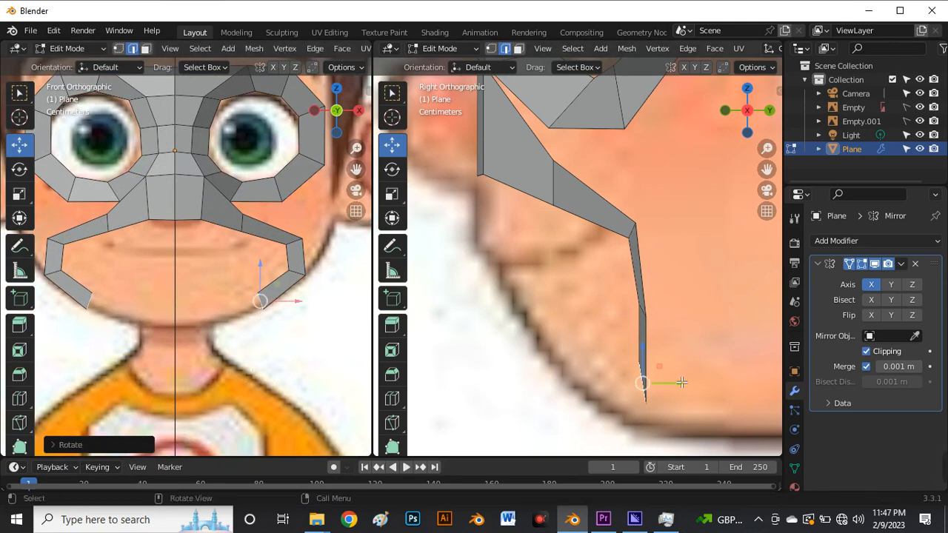
{"action": "left_click_drag", "start_coordinate": [643, 383], "coordinate": [623, 382]}
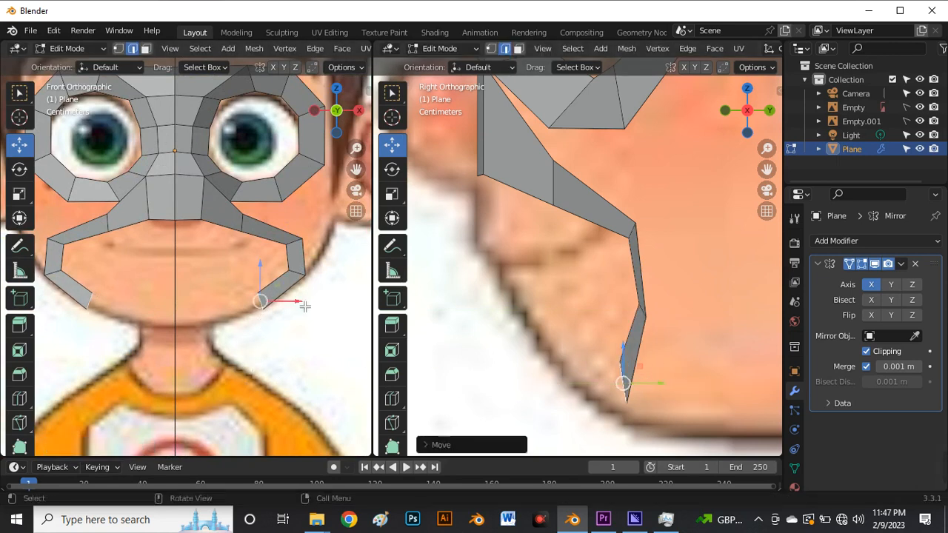
Extrude the jaw strip toward the chin, rotate and lower its end edge onto the outline, and move it forward along Y.
{"action": "scroll", "coordinate": [305, 306], "scroll_direction": "down", "scroll_amount": 1}
{"action": "scroll", "coordinate": [269, 303], "scroll_direction": "up", "scroll_amount": 1}
{"action": "key", "text": "e"}
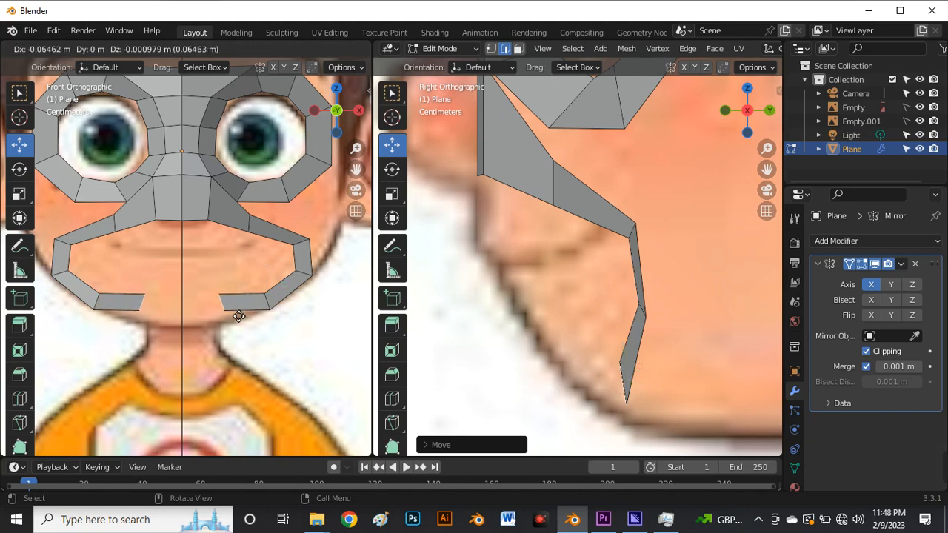
{"action": "left_click", "coordinate": [235, 319]}
{"action": "key", "text": "r"}
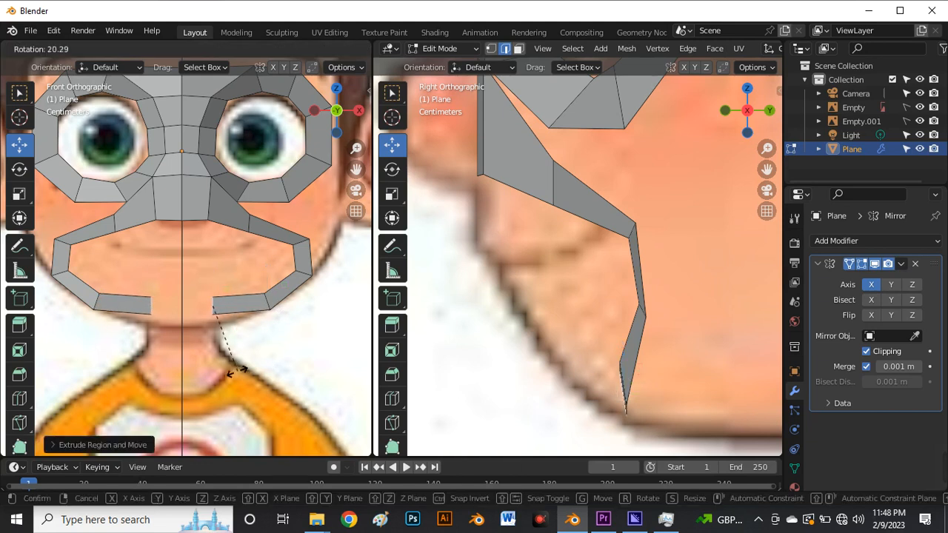
{"action": "left_click", "coordinate": [208, 309]}
{"action": "left_click_drag", "start_coordinate": [212, 282], "coordinate": [221, 297]}
{"action": "left_click_drag", "start_coordinate": [662, 425], "coordinate": [647, 424]}
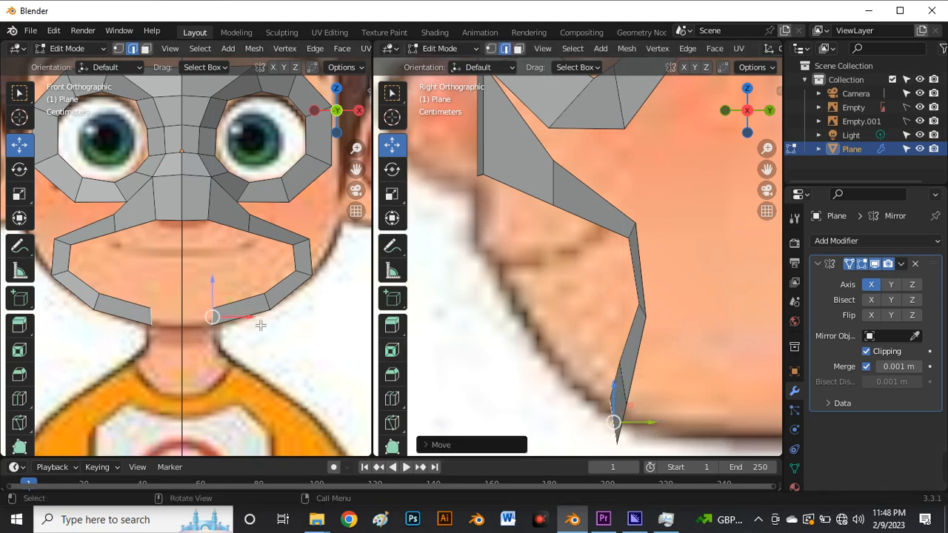
Extrude the chin edge to the mirror centre line to close the mouth loop, and lower it slightly onto the chin outline.
{"action": "key", "text": "g"}
{"action": "key", "text": "e"}
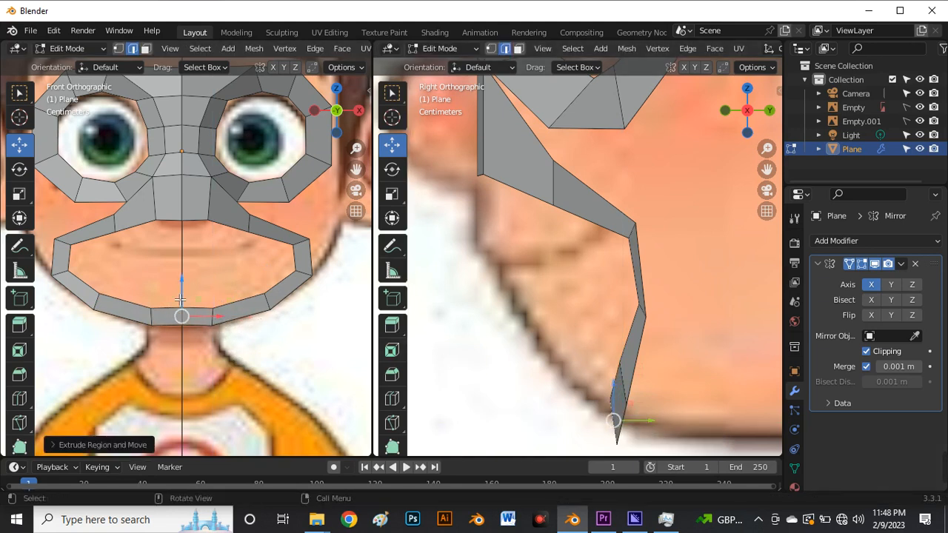
{"action": "left_click_drag", "start_coordinate": [185, 302], "coordinate": [185, 302]}
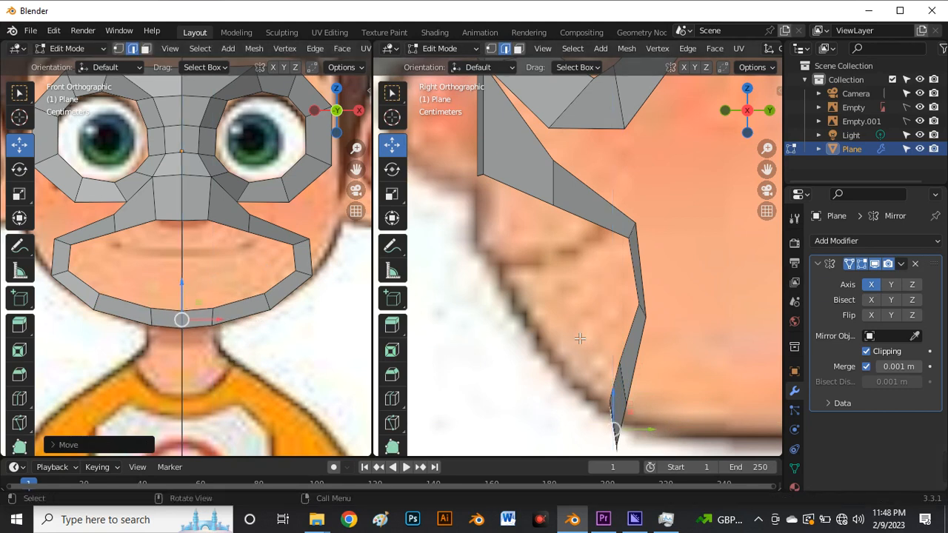
Move the centre chin edge forward in the side view and rotate it to match the chin profile.
{"action": "scroll", "coordinate": [580, 339], "scroll_direction": "down", "scroll_amount": 3}
{"action": "scroll", "coordinate": [633, 408], "scroll_direction": "up", "scroll_amount": 3}
{"action": "left_click_drag", "start_coordinate": [586, 384], "coordinate": [570, 381]}
{"action": "key", "text": "r"}
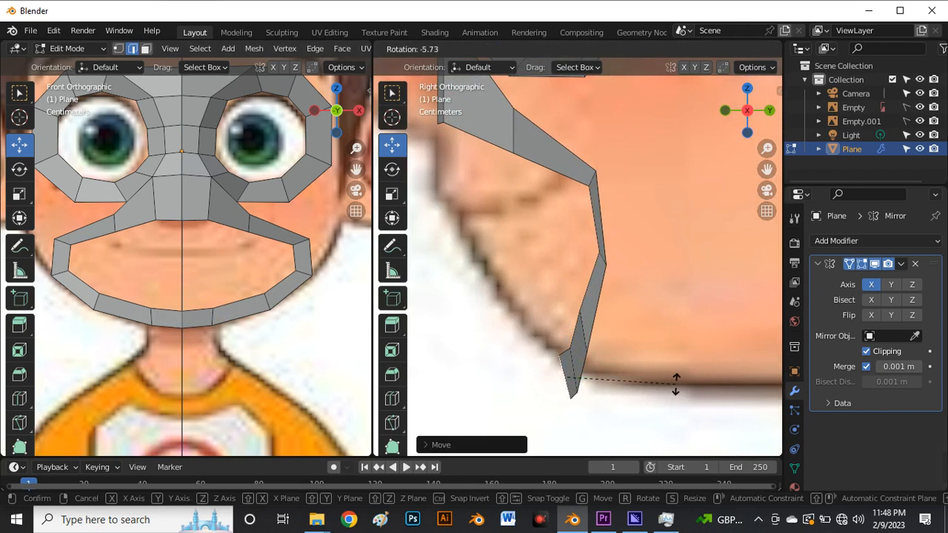
{"action": "left_click", "coordinate": [676, 384]}
Turn on X-ray in the side view, switch to vertex selection, and move the inner jaw-side vertex forward.
{"action": "key", "text": "alt+z"}
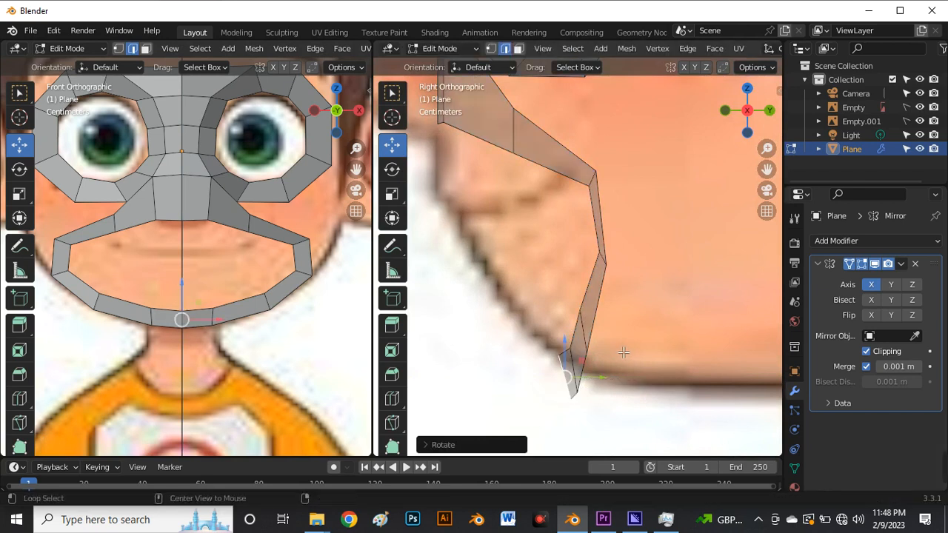
{"action": "key", "text": "1"}
{"action": "scroll", "coordinate": [607, 326], "scroll_direction": "up", "scroll_amount": 2}
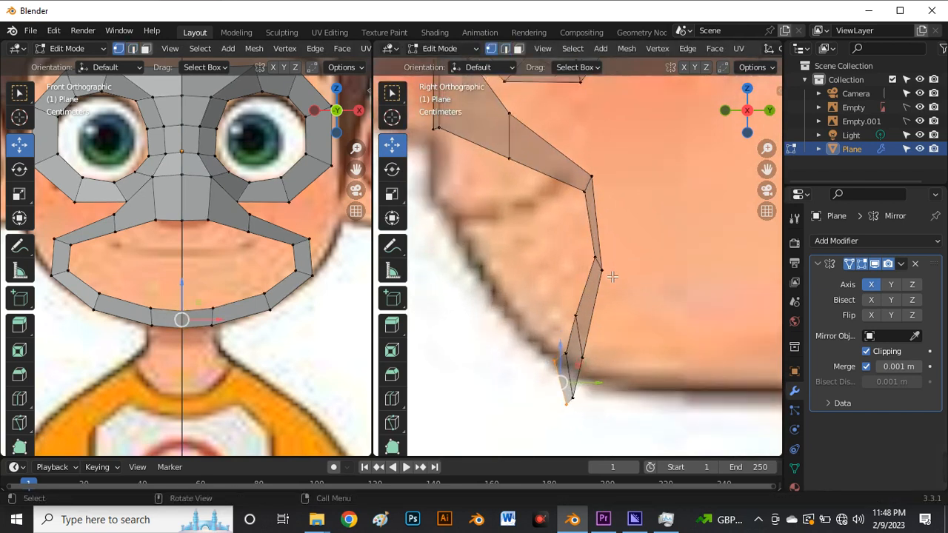
{"action": "left_click", "coordinate": [608, 262]}
{"action": "left_click_drag", "start_coordinate": [604, 262], "coordinate": [588, 263]}
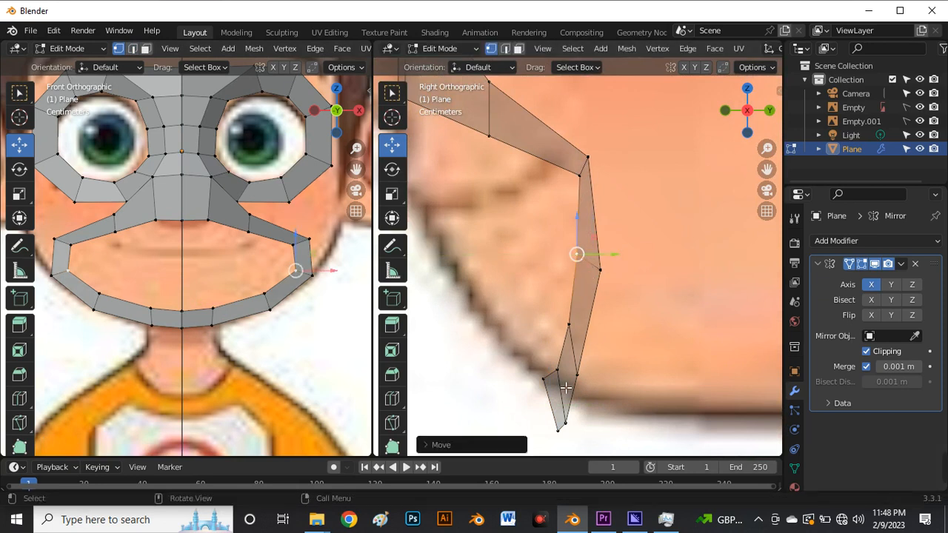
Move the outer lower-jaw vertex backward in the side view to widen the jaw strip.
{"action": "left_click", "coordinate": [567, 387]}
{"action": "left_click", "coordinate": [579, 381]}
{"action": "left_click_drag", "start_coordinate": [579, 381], "coordinate": [599, 376]}
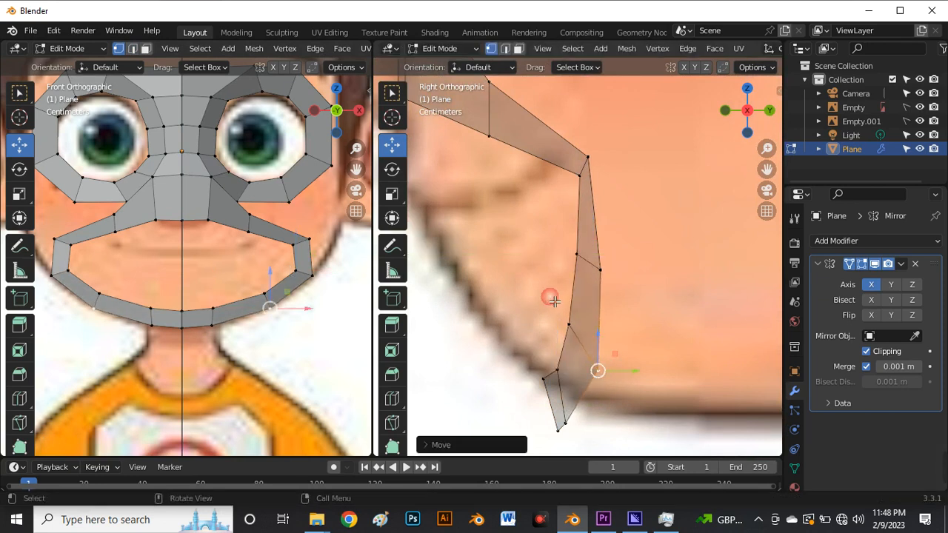
Move the lowest chin vertices backward under the jaw, and shift the front centre chin vertex down and back along the profile.
{"action": "middle_click_drag", "start_coordinate": [573, 433], "coordinate": [568, 393], "text": "shift"}
{"action": "scroll", "coordinate": [567, 393], "scroll_direction": "up", "scroll_amount": 1}
{"action": "left_click_drag", "start_coordinate": [538, 372], "coordinate": [601, 369]}
{"action": "left_click", "coordinate": [533, 328]}
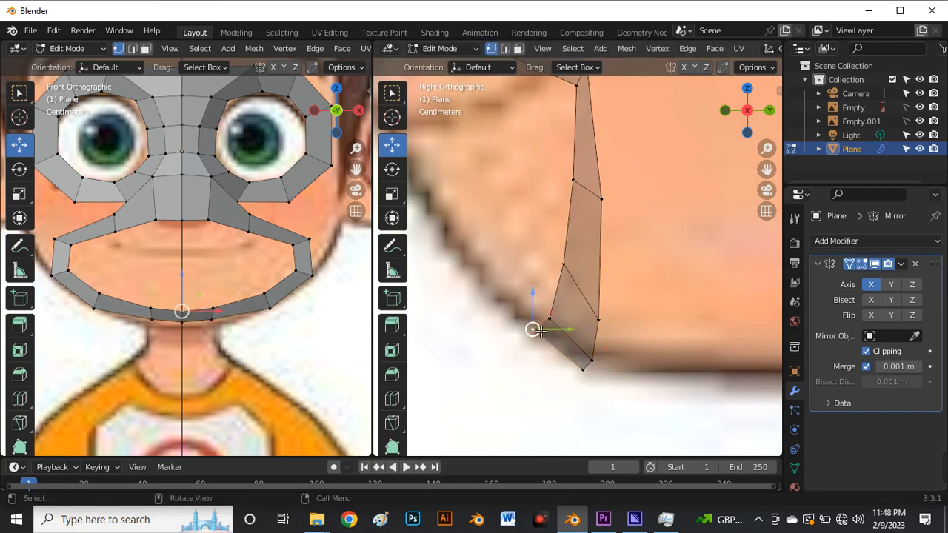
{"action": "left_click_drag", "start_coordinate": [533, 328], "coordinate": [547, 343]}
{"action": "left_click", "coordinate": [485, 346]}
Raise the two vertices at the strip's outer cheek corner and move them backward in the side view.
{"action": "scroll", "coordinate": [493, 387], "scroll_direction": "down", "scroll_amount": 5}
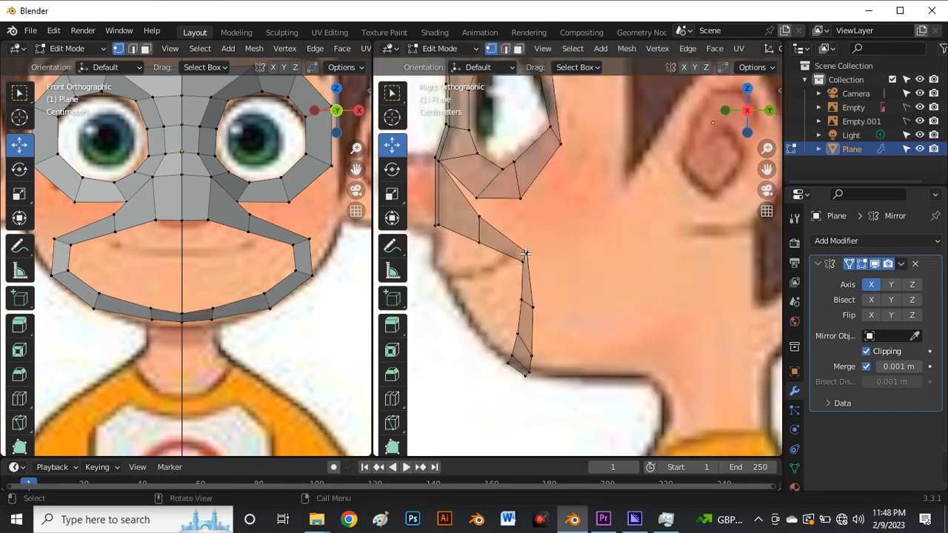
{"action": "scroll", "coordinate": [527, 251], "scroll_direction": "up", "scroll_amount": 4}
{"action": "left_click_drag", "start_coordinate": [546, 275], "coordinate": [568, 247]}
{"action": "left_click_drag", "start_coordinate": [533, 294], "coordinate": [567, 233]}
{"action": "left_click", "coordinate": [562, 246]}
Raise the upper cheek-strip vertex just below the eye loop slightly in the side view.
{"action": "scroll", "coordinate": [563, 223], "scroll_direction": "down", "scroll_amount": 3}
{"action": "scroll", "coordinate": [527, 206], "scroll_direction": "up", "scroll_amount": 1}
{"action": "scroll", "coordinate": [526, 205], "scroll_direction": "up", "scroll_amount": 2}
{"action": "left_click", "coordinate": [501, 212]}
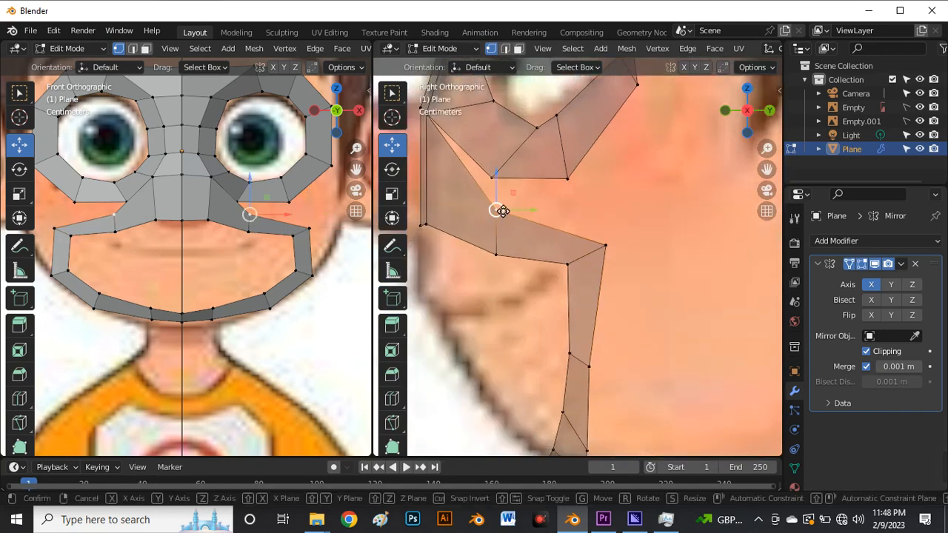
{"action": "left_click_drag", "start_coordinate": [501, 212], "coordinate": [503, 199]}
{"action": "scroll", "coordinate": [538, 250], "scroll_direction": "down", "scroll_amount": 4}
{"action": "scroll", "coordinate": [592, 266], "scroll_direction": "up", "scroll_amount": 4}
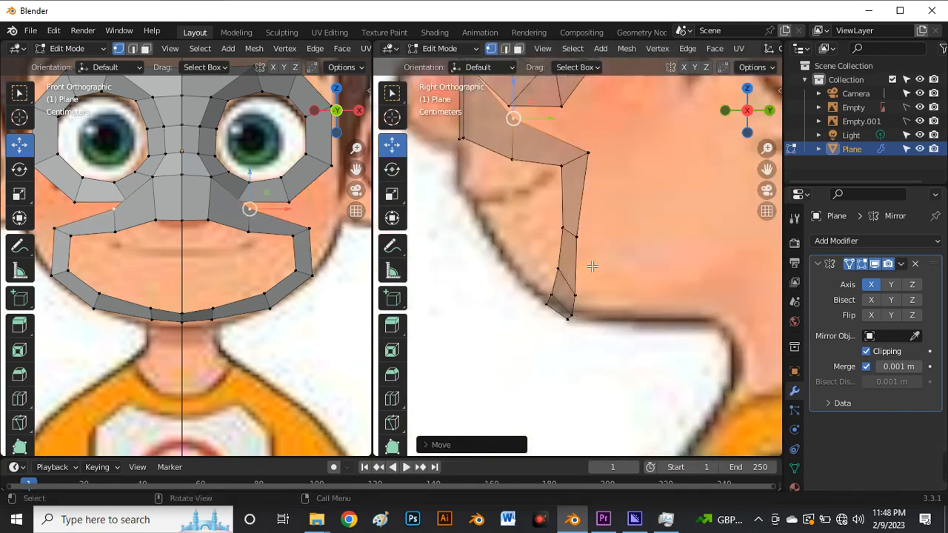
Move the outer jaw vertices and the lowest rear chin vertices backward in the side view to widen the jaw strip.
{"action": "left_click", "coordinate": [587, 243]}
{"action": "left_click_drag", "start_coordinate": [587, 243], "coordinate": [596, 245]}
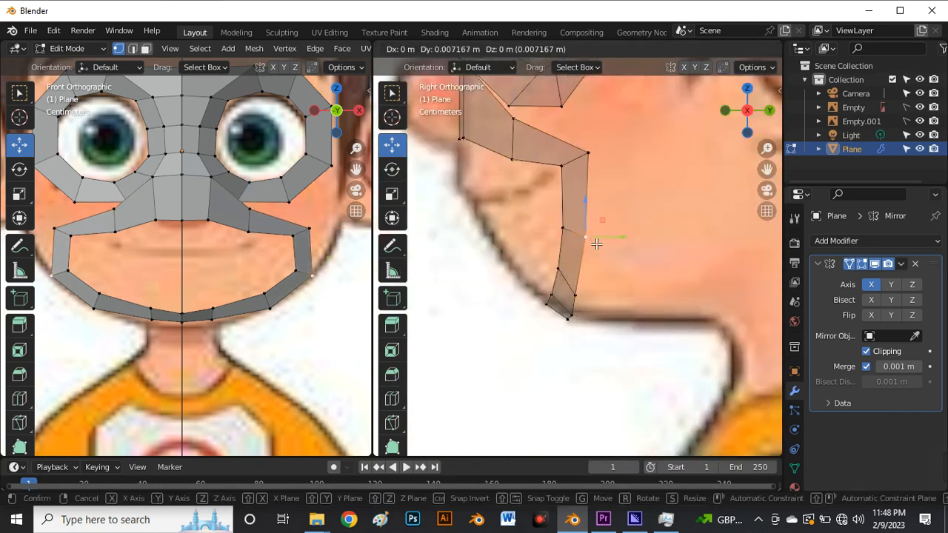
{"action": "left_click", "coordinate": [574, 304]}
{"action": "scroll", "coordinate": [573, 307], "scroll_direction": "up", "scroll_amount": 3}
{"action": "left_click_drag", "start_coordinate": [589, 292], "coordinate": [603, 286]}
{"action": "left_click_drag", "start_coordinate": [550, 317], "coordinate": [596, 325]}
{"action": "left_click", "coordinate": [603, 360]}
{"action": "scroll", "coordinate": [588, 379], "scroll_direction": "down", "scroll_amount": 2}
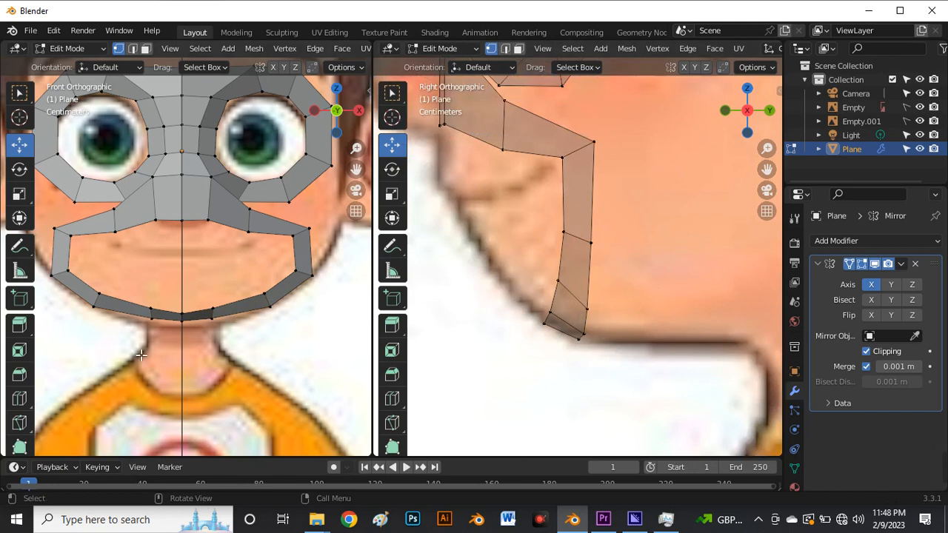
Lower the chin vertices beside the centre line and those on it in the front view to match the chin outline.
{"action": "scroll", "coordinate": [244, 296], "scroll_direction": "up", "scroll_amount": 2}
{"action": "scroll", "coordinate": [244, 297], "scroll_direction": "up", "scroll_amount": 3}
{"action": "left_click", "coordinate": [239, 307]}
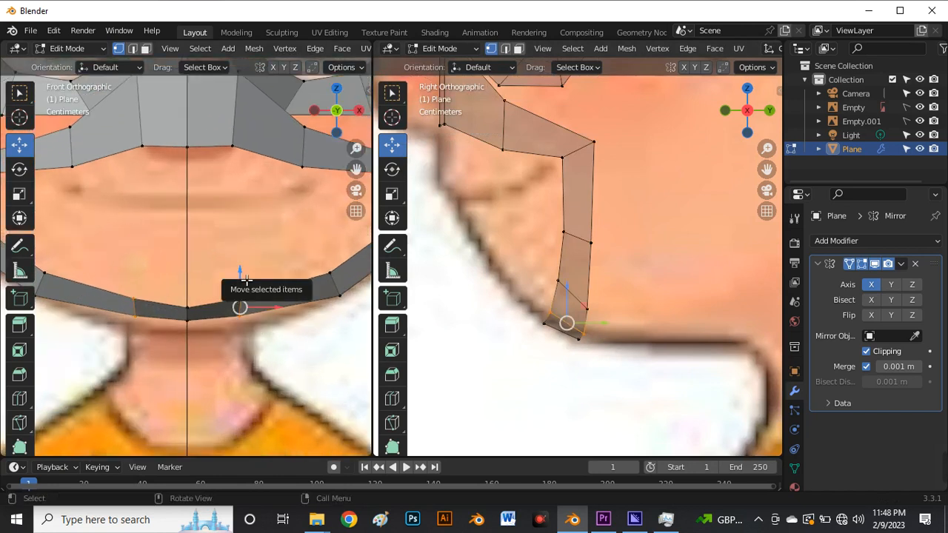
{"action": "left_click_drag", "start_coordinate": [245, 280], "coordinate": [261, 291]}
{"action": "left_click_drag", "start_coordinate": [172, 298], "coordinate": [191, 328]}
{"action": "left_click_drag", "start_coordinate": [190, 282], "coordinate": [212, 308]}
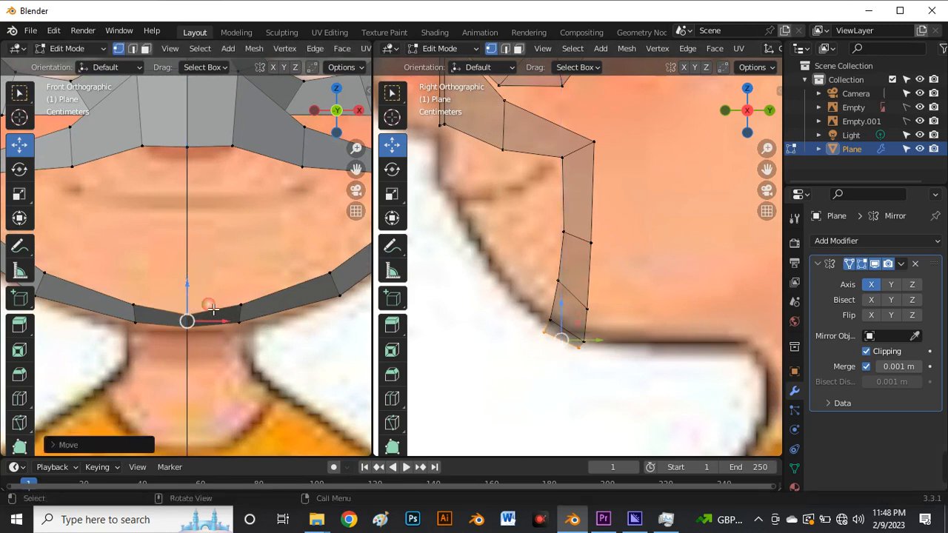
{"action": "left_click", "coordinate": [287, 342]}
Raise the inner vertex of the strip beside the nose base and nudge the inner cheek-corner vertex slightly down in the front view.
{"action": "scroll", "coordinate": [274, 339], "scroll_direction": "down", "scroll_amount": 8}
{"action": "scroll", "coordinate": [294, 322], "scroll_direction": "up", "scroll_amount": 6}
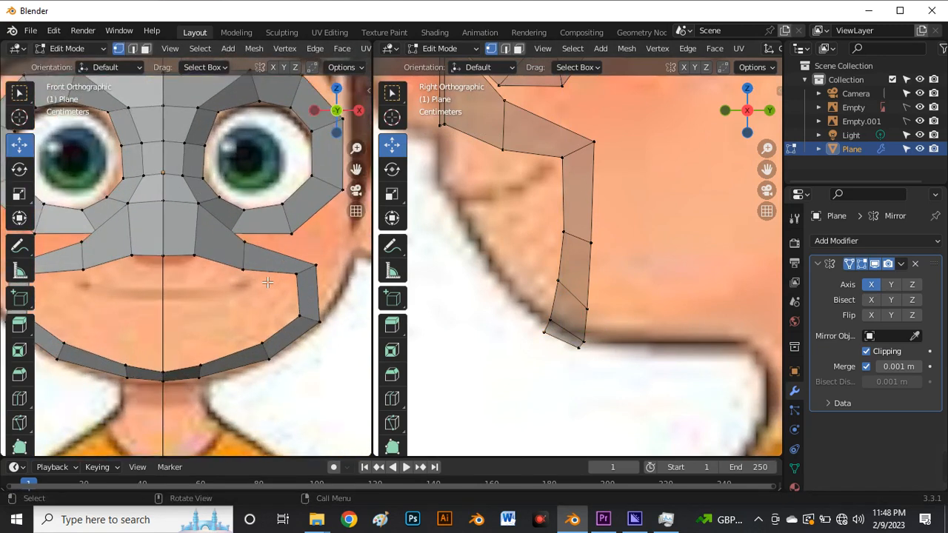
{"action": "scroll", "coordinate": [268, 283], "scroll_direction": "up", "scroll_amount": 1}
{"action": "left_click", "coordinate": [237, 270]}
{"action": "left_click_drag", "start_coordinate": [238, 269], "coordinate": [239, 260]}
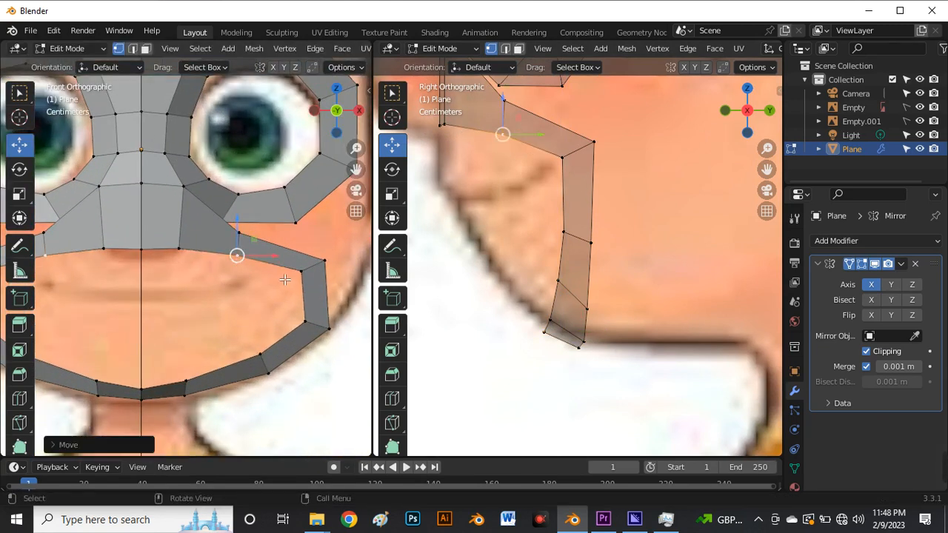
{"action": "left_click", "coordinate": [301, 271]}
{"action": "mouse_move", "coordinate": [300, 271]}
{"action": "left_mouse_down"}
{"action": "mouse_move", "coordinate": [305, 278]}
{"action": "mouse_move", "coordinate": [298, 272]}
{"action": "left_mouse_up"}
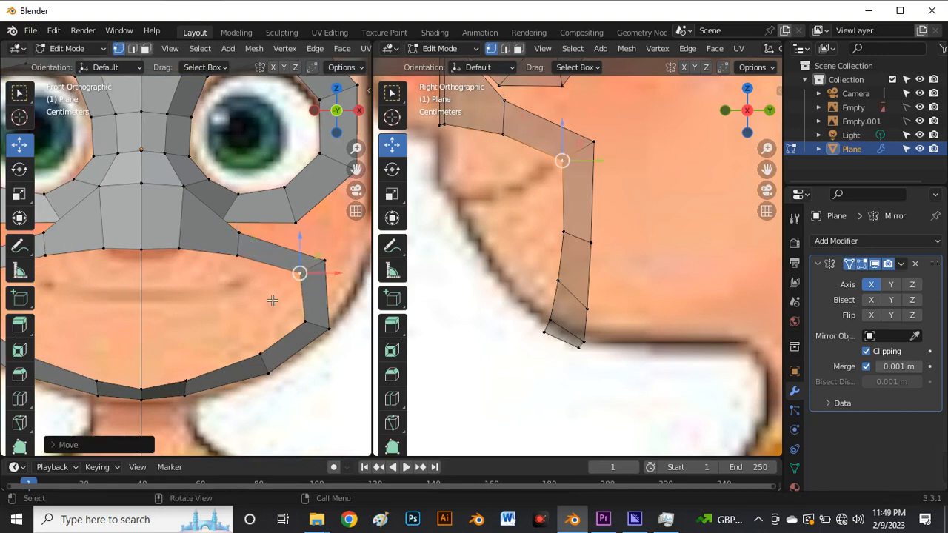
Extrude the inner edge loop around the mouth and scale it inward to form a narrow mouth opening.
{"action": "scroll", "coordinate": [273, 300], "scroll_direction": "down", "scroll_amount": 1}
{"action": "scroll", "coordinate": [230, 316], "scroll_direction": "up", "scroll_amount": 2}
{"action": "key", "text": "2"}
{"action": "scroll", "coordinate": [243, 297], "scroll_direction": "down", "scroll_amount": 3}
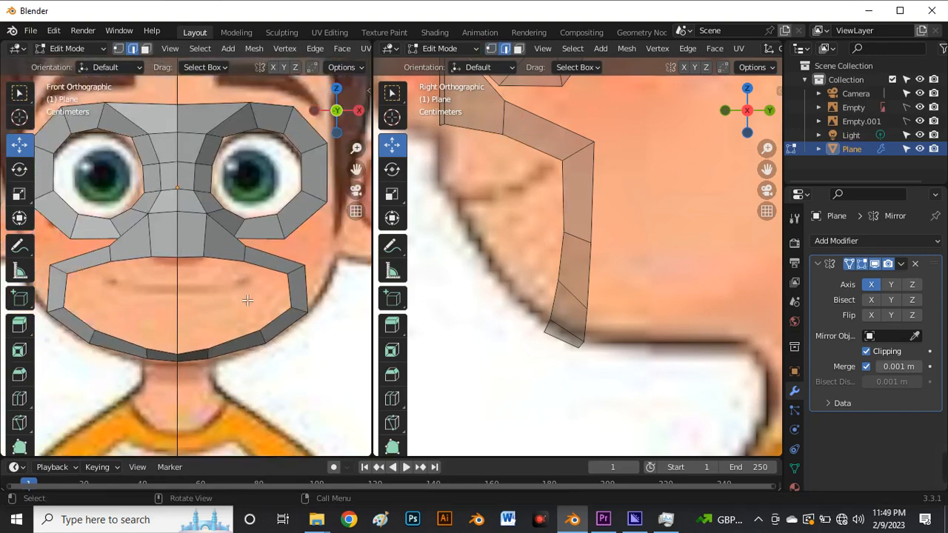
{"action": "left_click", "coordinate": [223, 263], "text": "alt"}
{"action": "key", "text": "e"}
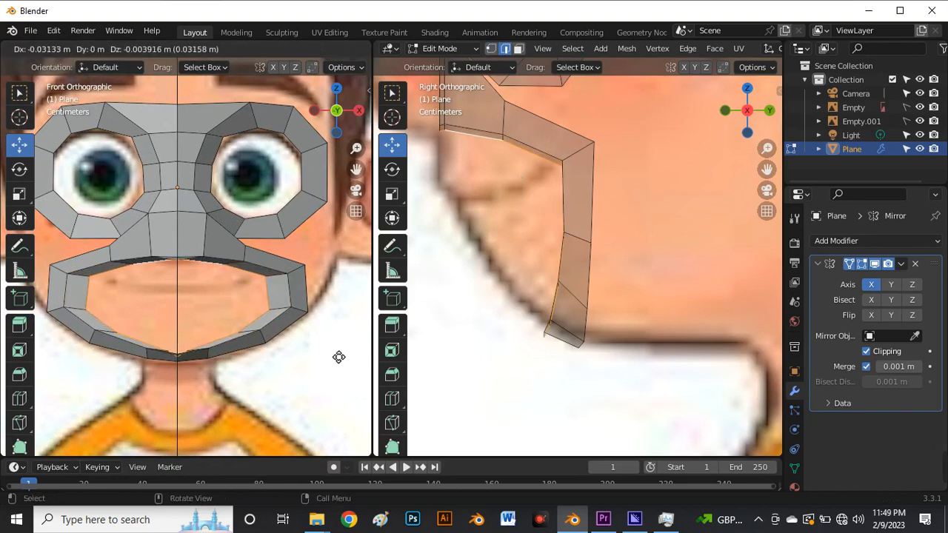
{"action": "right_click", "coordinate": [336, 364]}
{"action": "key", "text": "s"}
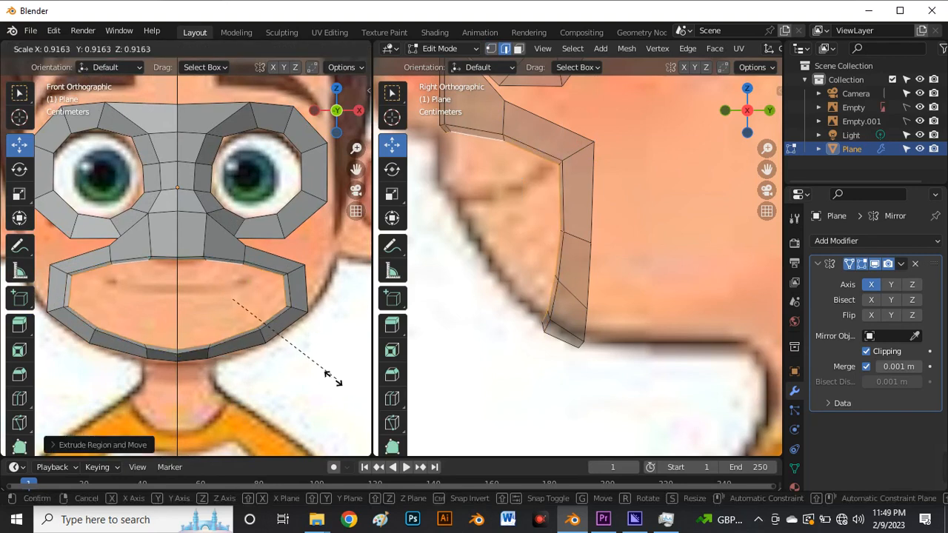
{"action": "left_click", "coordinate": [254, 327]}
{"action": "left_click_drag", "start_coordinate": [260, 302], "coordinate": [231, 315]}
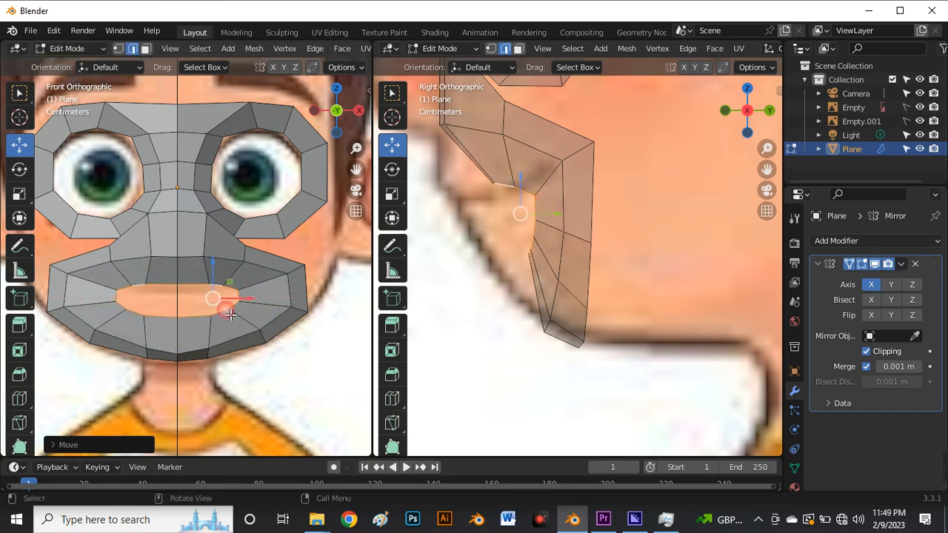
Switch to vertex selection with X-ray in the front view and raise the new mouth loop toward the reference lips.
{"action": "key", "text": "1"}
{"action": "key", "text": "alt+z"}
{"action": "scroll", "coordinate": [222, 315], "scroll_direction": "up", "scroll_amount": 3}
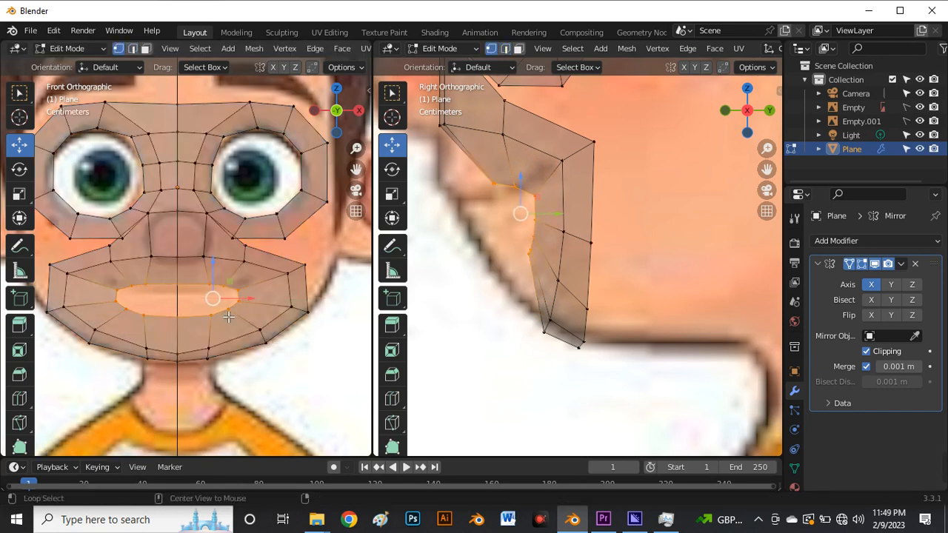
{"action": "left_click_drag", "start_coordinate": [211, 262], "coordinate": [212, 245]}
Move the two mouth-corner vertices outward to the reference corner and scale them closer together.
{"action": "scroll", "coordinate": [208, 277], "scroll_direction": "down", "scroll_amount": 2}
{"action": "scroll", "coordinate": [257, 277], "scroll_direction": "up", "scroll_amount": 4}
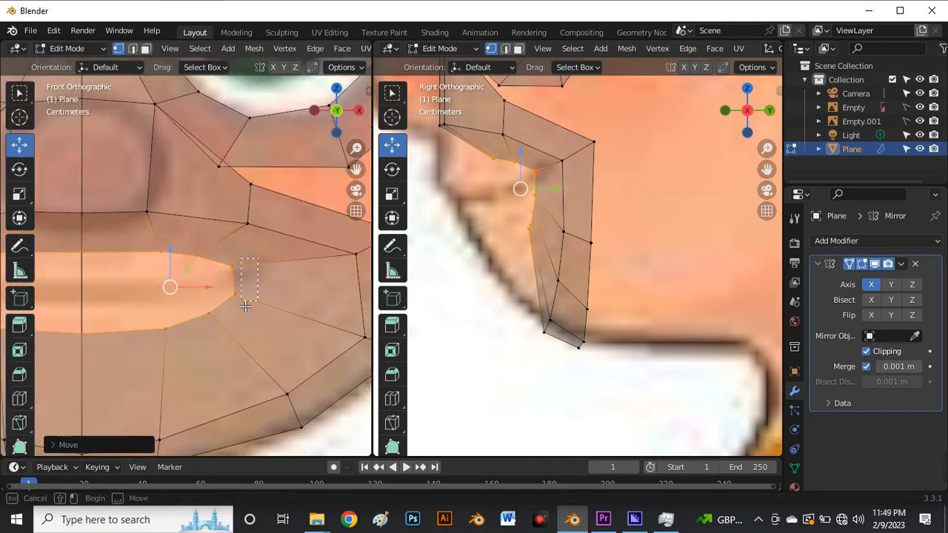
{"action": "left_click", "coordinate": [240, 299]}
{"action": "left_click_drag", "start_coordinate": [244, 284], "coordinate": [263, 285]}
{"action": "key", "text": "s"}
{"action": "left_click", "coordinate": [259, 327]}
Adjust the horizontal spacing of the upper- and lower-lip vertices beside the centre line.
{"action": "scroll", "coordinate": [270, 296], "scroll_direction": "down", "scroll_amount": 6}
{"action": "scroll", "coordinate": [248, 326], "scroll_direction": "up", "scroll_amount": 4}
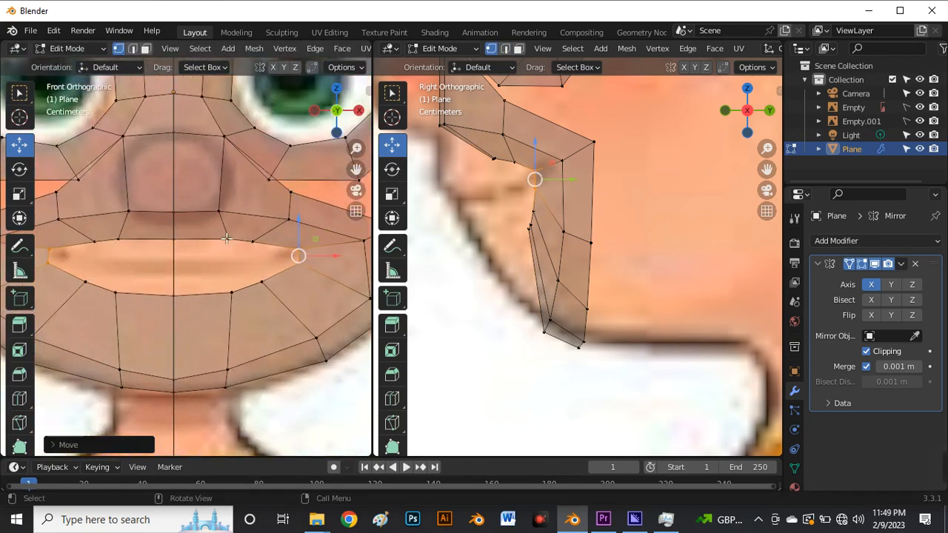
{"action": "left_click_drag", "start_coordinate": [223, 232], "coordinate": [242, 318]}
{"action": "key", "text": "g"}
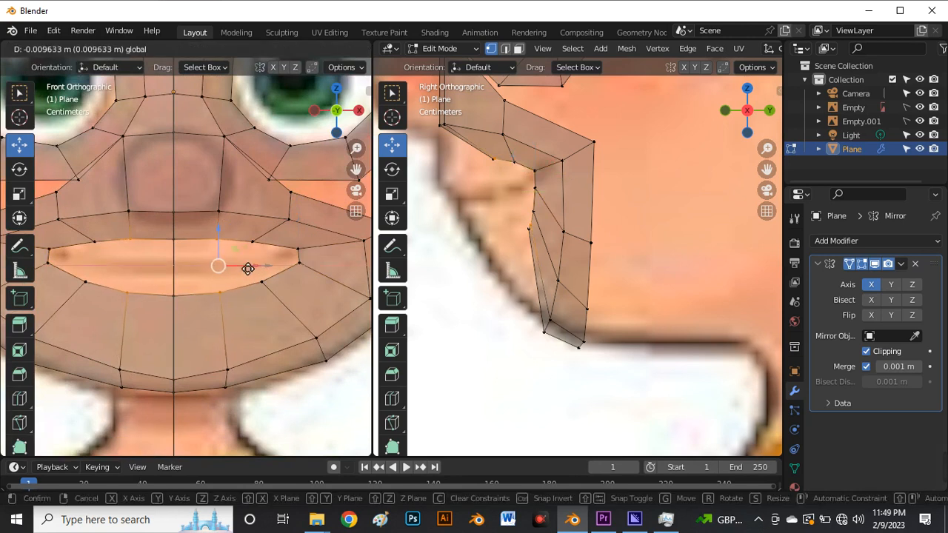
{"action": "left_click", "coordinate": [239, 271]}
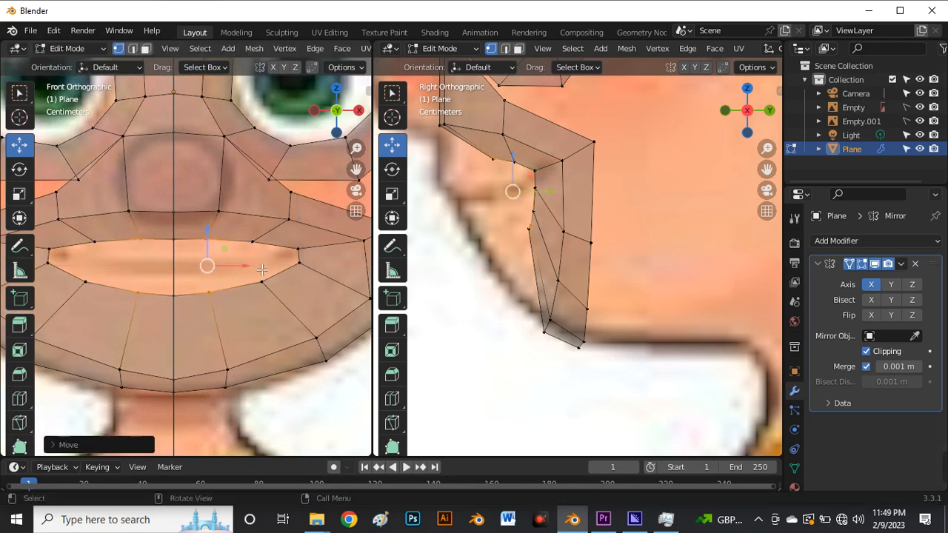
{"action": "left_click", "coordinate": [211, 294]}
{"action": "left_click_drag", "start_coordinate": [240, 292], "coordinate": [251, 293]}
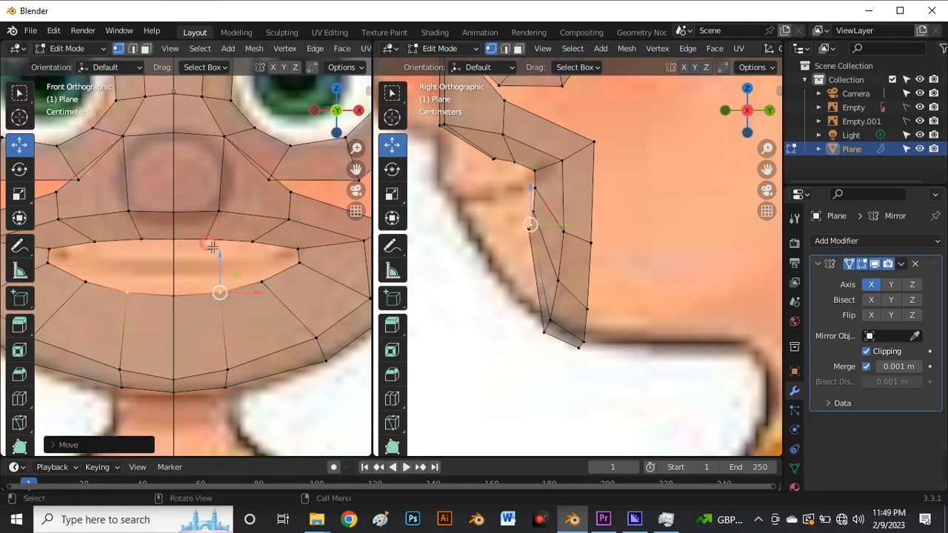
{"action": "left_click", "coordinate": [207, 243]}
{"action": "left_click_drag", "start_coordinate": [223, 246], "coordinate": [239, 247]}
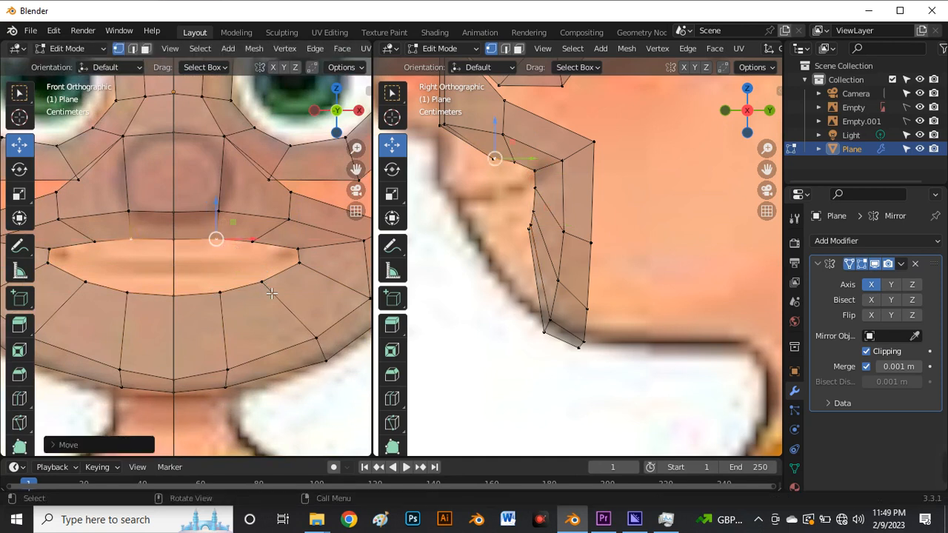
Raise the lower-lip vertices and lower the upper-lip vertices between the mouth corners to narrow the opening.
{"action": "left_click", "coordinate": [261, 280]}
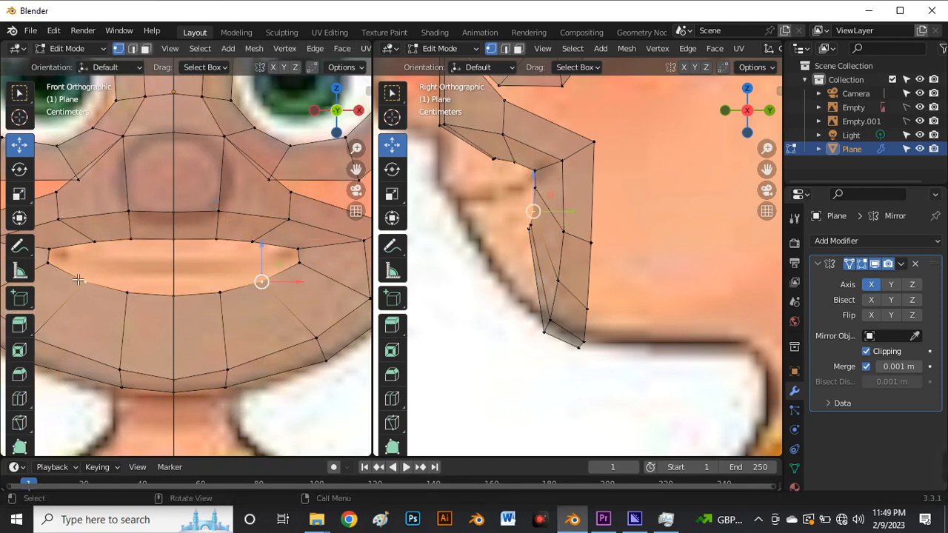
{"action": "left_click_drag", "start_coordinate": [78, 280], "coordinate": [278, 318]}
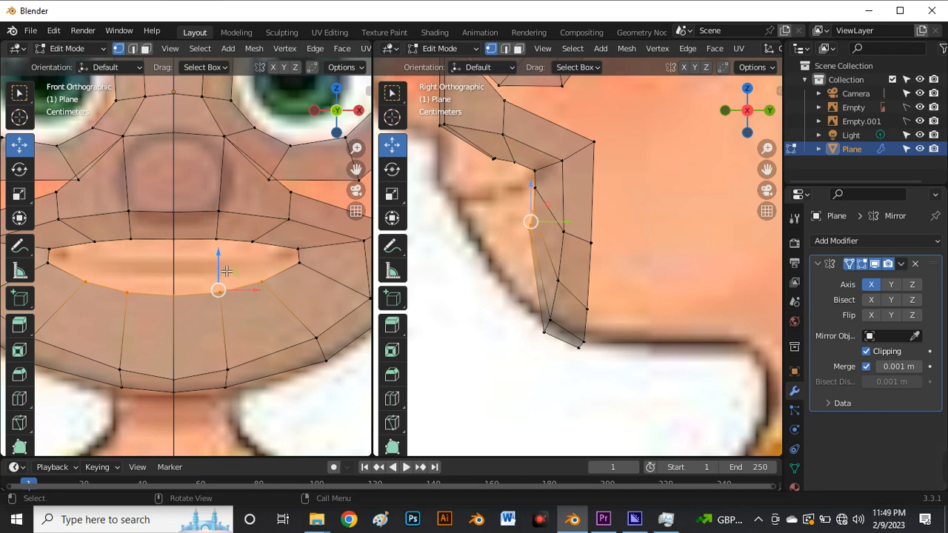
{"action": "left_click_drag", "start_coordinate": [226, 271], "coordinate": [231, 254]}
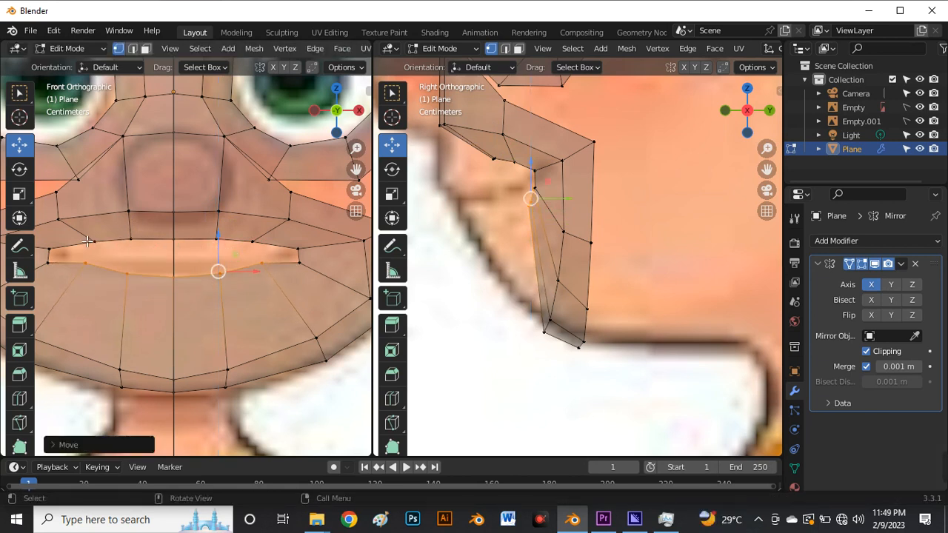
{"action": "left_click_drag", "start_coordinate": [86, 238], "coordinate": [271, 256]}
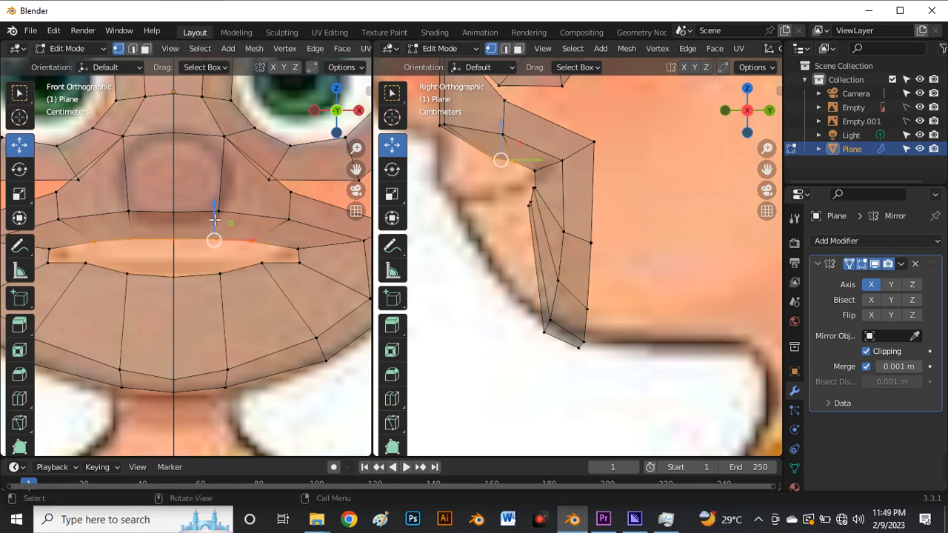
{"action": "left_click_drag", "start_coordinate": [214, 219], "coordinate": [199, 255]}
Lower the middle upper-lip vertices further, with the centre one lowest, to curve the lip along the smile.
{"action": "left_click", "coordinate": [175, 251], "text": "shift"}
{"action": "scroll", "coordinate": [155, 286], "scroll_direction": "down", "scroll_amount": 3}
{"action": "scroll", "coordinate": [156, 286], "scroll_direction": "up", "scroll_amount": 4}
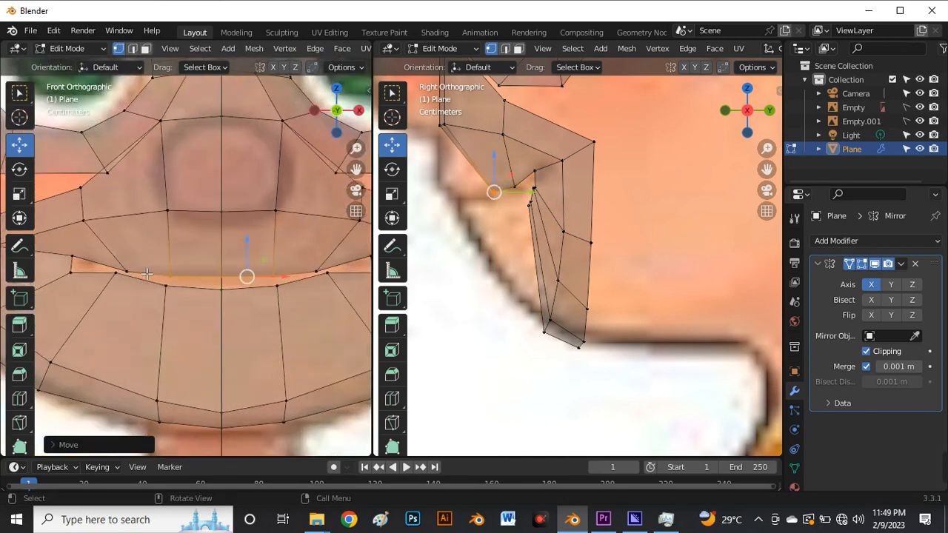
{"action": "left_click", "coordinate": [224, 259]}
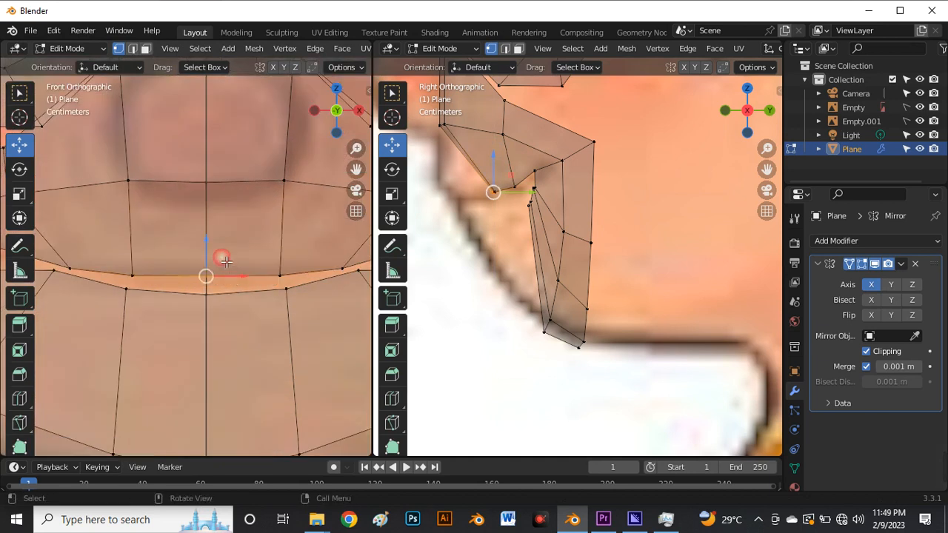
{"action": "left_click_drag", "start_coordinate": [206, 251], "coordinate": [208, 257]}
Lower the lower-lip vertex next to the mouth corner slightly to follow the smile curve.
{"action": "scroll", "coordinate": [205, 257], "scroll_direction": "down", "scroll_amount": 4}
{"action": "scroll", "coordinate": [272, 261], "scroll_direction": "up", "scroll_amount": 4}
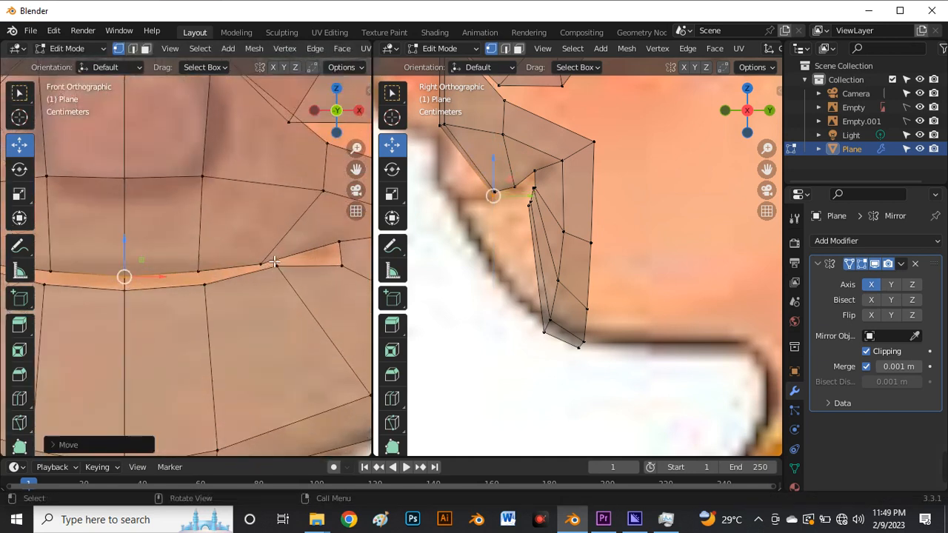
{"action": "left_click", "coordinate": [269, 266]}
{"action": "left_click", "coordinate": [262, 264]}
{"action": "left_click", "coordinate": [282, 272]}
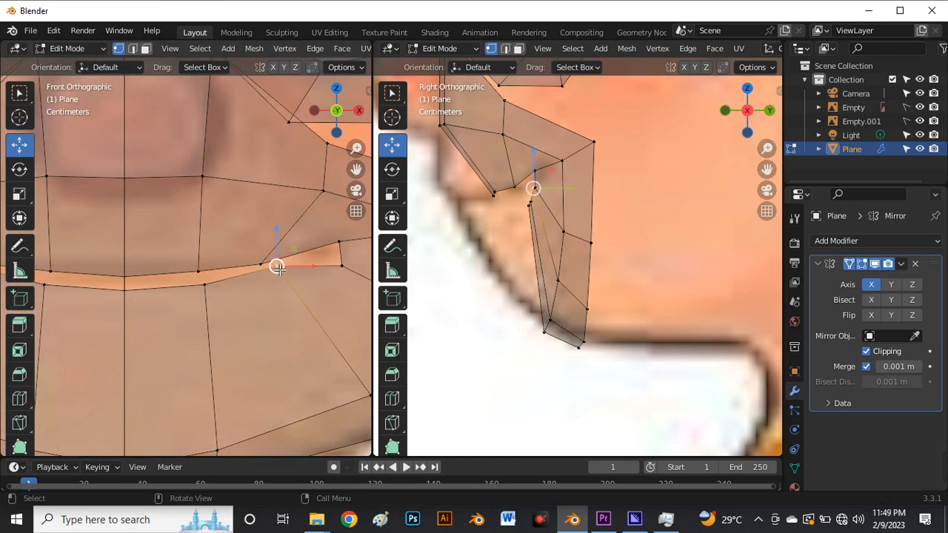
{"action": "left_click_drag", "start_coordinate": [281, 274], "coordinate": [246, 274]}
{"action": "left_click", "coordinate": [197, 270]}
Raise the lower mouth-corner vertex close to the upper one and nudge the adjacent upper-lip vertex slightly upward.
{"action": "scroll", "coordinate": [197, 266], "scroll_direction": "down", "scroll_amount": 4}
{"action": "scroll", "coordinate": [249, 286], "scroll_direction": "up", "scroll_amount": 4}
{"action": "left_click", "coordinate": [247, 287]}
{"action": "left_click", "coordinate": [194, 285]}
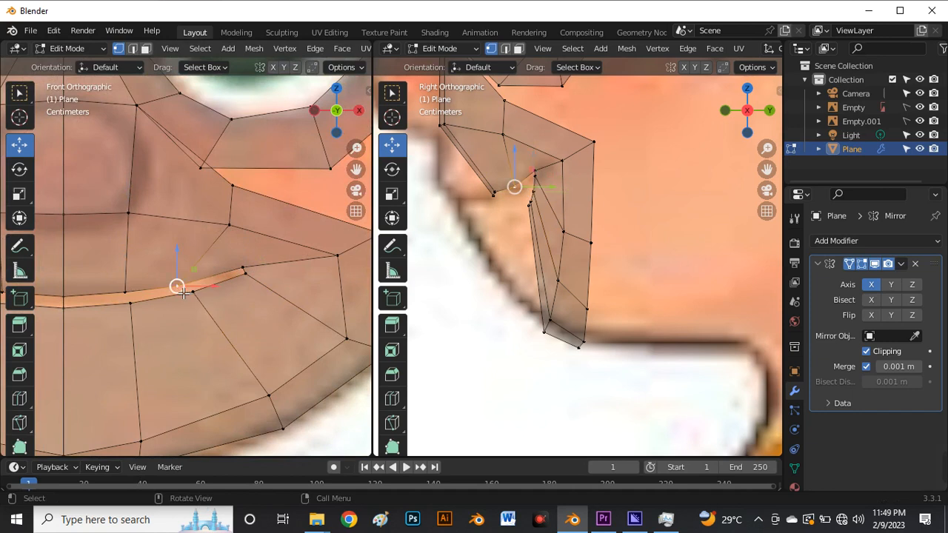
{"action": "mouse_move", "coordinate": [178, 285]}
{"action": "left_mouse_down"}
{"action": "mouse_move", "coordinate": [195, 289]}
{"action": "mouse_move", "coordinate": [184, 282]}
{"action": "left_mouse_up"}
{"action": "left_click", "coordinate": [216, 289]}
{"action": "scroll", "coordinate": [216, 289], "scroll_direction": "down", "scroll_amount": 3}
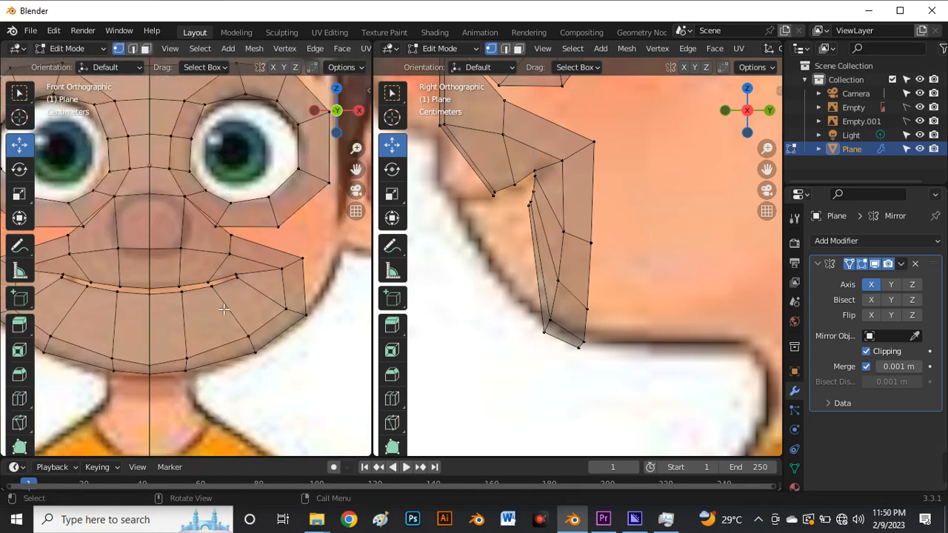
Move the upper- and lower-lip vertices forward in the side view to follow the reference mouth profile.
{"action": "scroll", "coordinate": [225, 311], "scroll_direction": "down", "scroll_amount": 3}
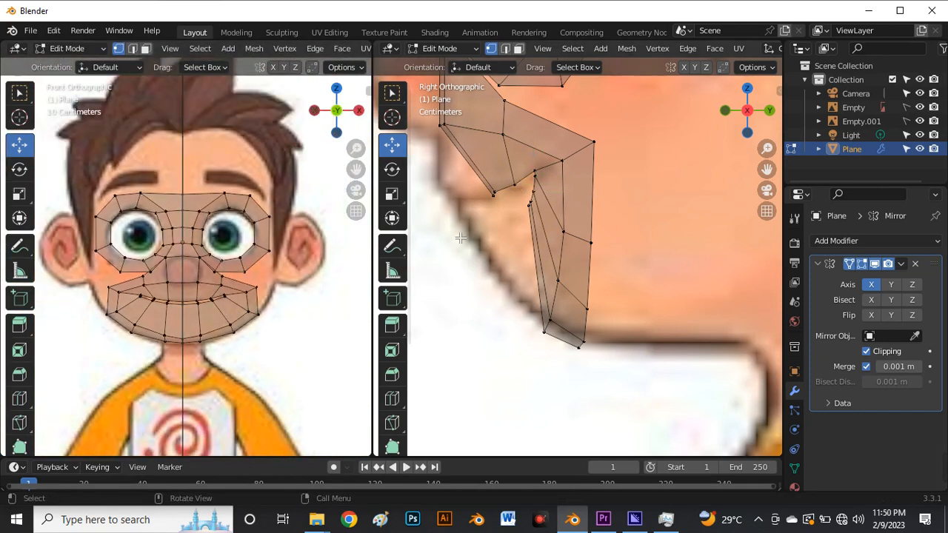
{"action": "scroll", "coordinate": [567, 216], "scroll_direction": "down", "scroll_amount": 4}
{"action": "scroll", "coordinate": [535, 193], "scroll_direction": "up", "scroll_amount": 4}
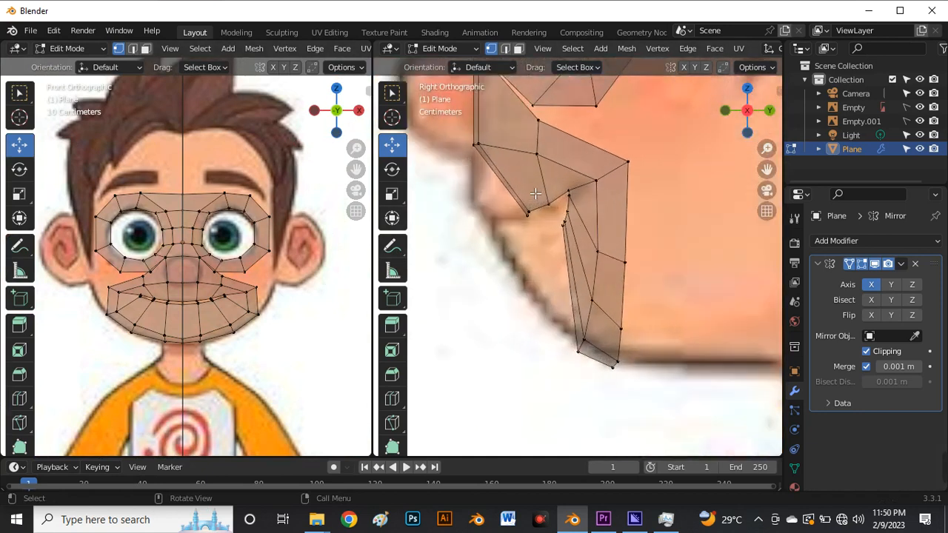
{"action": "left_click_drag", "start_coordinate": [518, 180], "coordinate": [522, 299]}
{"action": "scroll", "coordinate": [585, 247], "scroll_direction": "down", "scroll_amount": 4}
{"action": "scroll", "coordinate": [620, 256], "scroll_direction": "up", "scroll_amount": 5}
{"action": "scroll", "coordinate": [547, 270], "scroll_direction": "up", "scroll_amount": 3}
{"action": "scroll", "coordinate": [547, 213], "scroll_direction": "down", "scroll_amount": 1}
{"action": "scroll", "coordinate": [546, 213], "scroll_direction": "up", "scroll_amount": 2}
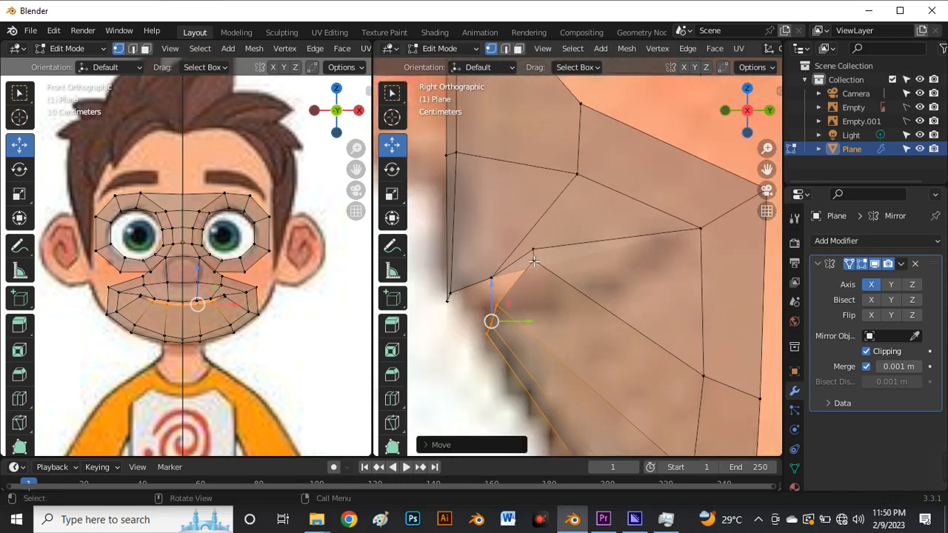
Move the mouth-corner vertices backward along the smile line in the side view, and shift the inner cheek-corner vertex backward too.
{"action": "left_click", "coordinate": [534, 253]}
{"action": "left_click_drag", "start_coordinate": [566, 255], "coordinate": [738, 293]}
{"action": "scroll", "coordinate": [661, 243], "scroll_direction": "down", "scroll_amount": 3}
{"action": "scroll", "coordinate": [661, 243], "scroll_direction": "up", "scroll_amount": 3}
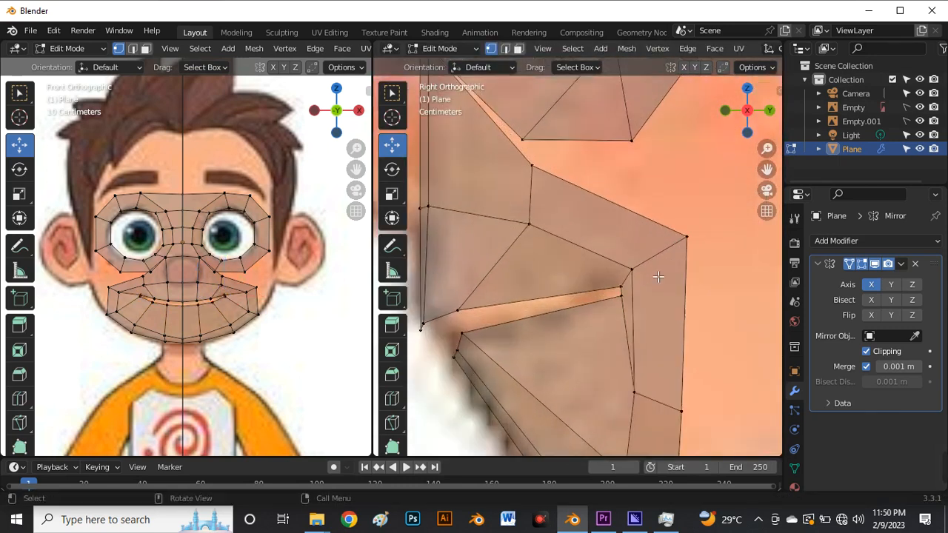
{"action": "left_click", "coordinate": [630, 269]}
{"action": "left_click_drag", "start_coordinate": [631, 269], "coordinate": [673, 272]}
{"action": "scroll", "coordinate": [652, 259], "scroll_direction": "down", "scroll_amount": 6}
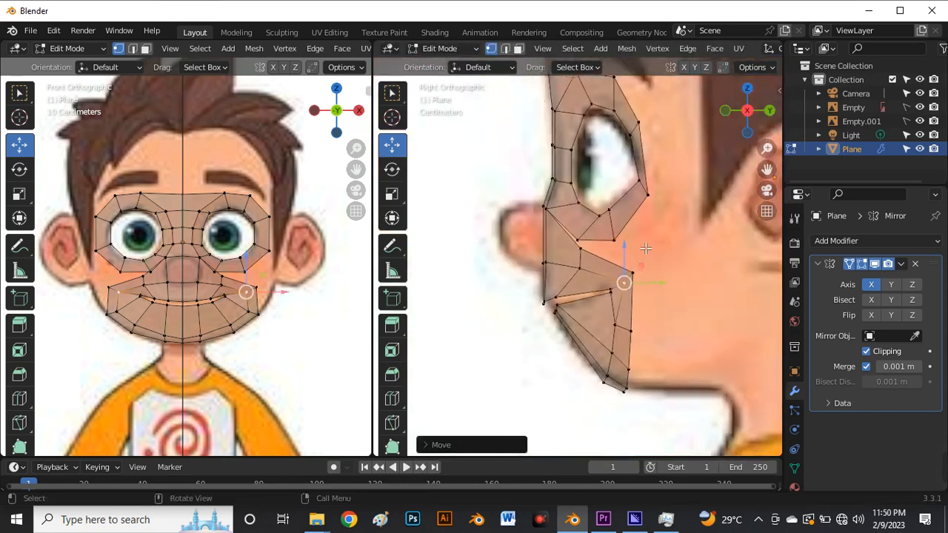
Adjust the mouth-corner vertices in the side view so the lower one sits just below the upper one.
{"action": "scroll", "coordinate": [647, 247], "scroll_direction": "up", "scroll_amount": 3}
{"action": "left_click", "coordinate": [626, 295]}
{"action": "mouse_move", "coordinate": [632, 297]}
{"action": "left_mouse_down"}
{"action": "mouse_move", "coordinate": [647, 296]}
{"action": "mouse_move", "coordinate": [637, 290]}
{"action": "left_mouse_up"}
{"action": "scroll", "coordinate": [636, 289], "scroll_direction": "up", "scroll_amount": 3}
{"action": "left_click_drag", "start_coordinate": [545, 327], "coordinate": [573, 347]}
{"action": "left_click", "coordinate": [562, 349]}
{"action": "scroll", "coordinate": [627, 276], "scroll_direction": "down", "scroll_amount": 5}
{"action": "scroll", "coordinate": [518, 331], "scroll_direction": "up", "scroll_amount": 5}
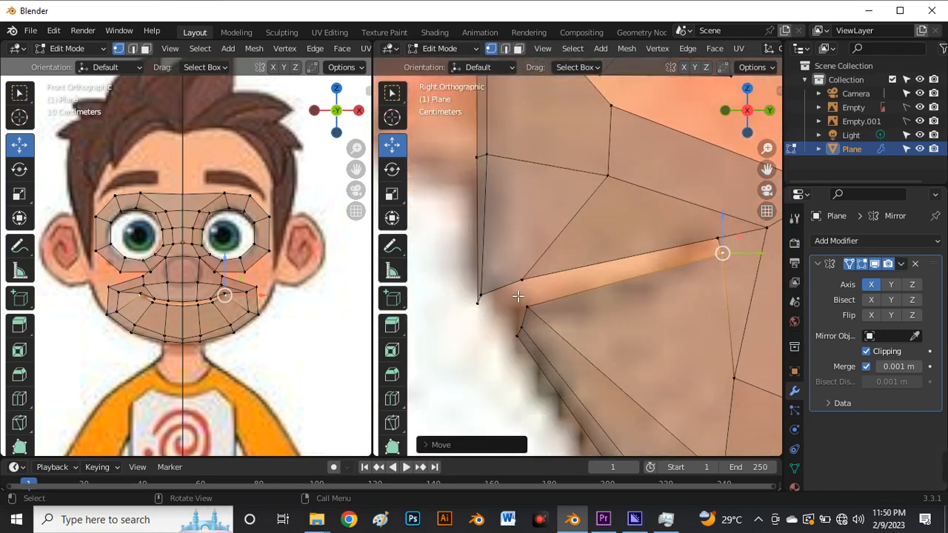
Move the upper- and lower-lip vertices next to the mouth corner backward and slightly up along the smile line in the side view.
{"action": "left_click", "coordinate": [519, 277]}
{"action": "left_click", "coordinate": [527, 306], "text": "shift"}
{"action": "left_click_drag", "start_coordinate": [530, 302], "coordinate": [628, 279]}
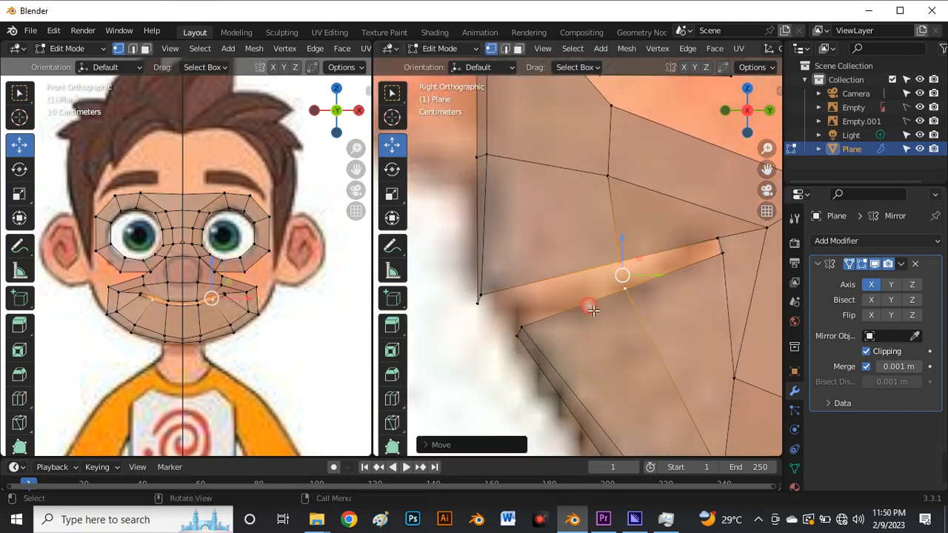
Move the upper- and lower-lip vertices beside the centreline backward in the side view, and nudge the lower one slightly upward.
{"action": "left_click", "coordinate": [485, 299]}
{"action": "left_click", "coordinate": [523, 331], "text": "shift"}
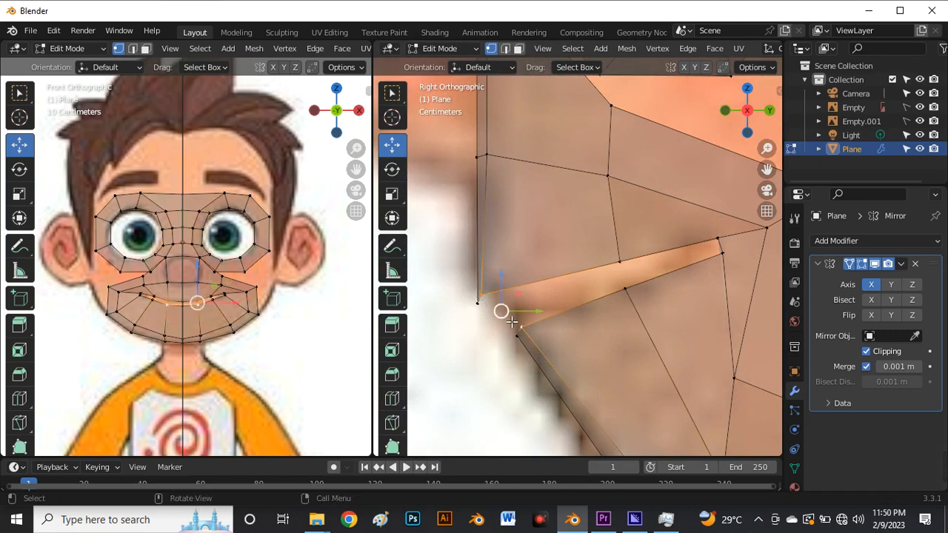
{"action": "key", "text": "g"}
{"action": "left_click", "coordinate": [557, 314]}
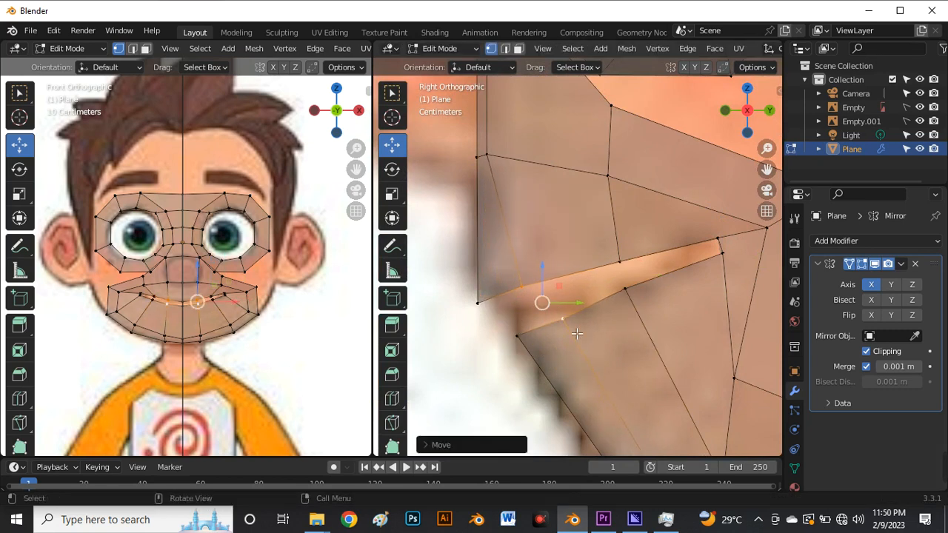
{"action": "left_click", "coordinate": [568, 327]}
{"action": "key", "text": "g"}
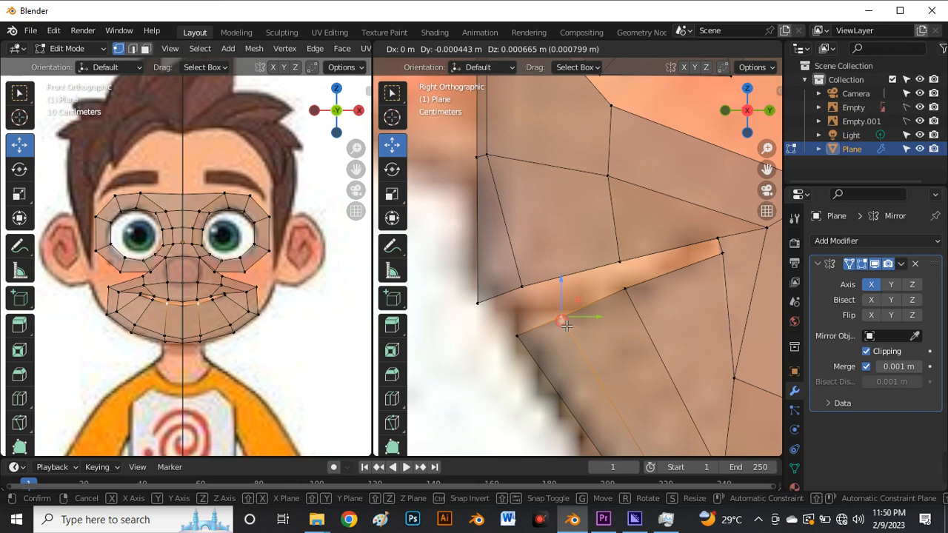
{"action": "left_click", "coordinate": [565, 325]}
Raise the centre lower-lip vertex slightly and move the centre upper-lip vertex backward to fit the side profile.
{"action": "left_click", "coordinate": [517, 335]}
{"action": "key", "text": "g"}
{"action": "left_click", "coordinate": [509, 324]}
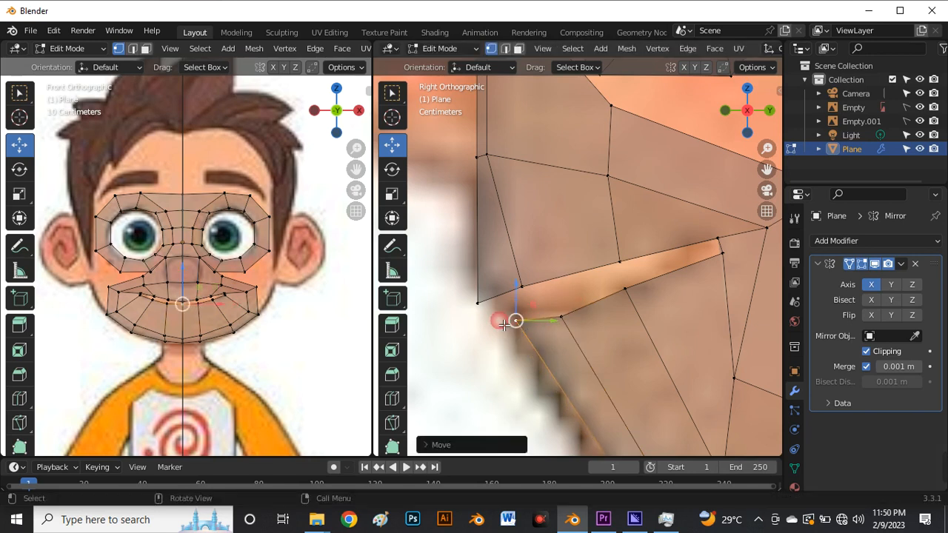
{"action": "left_click", "coordinate": [478, 304]}
{"action": "key", "text": "g"}
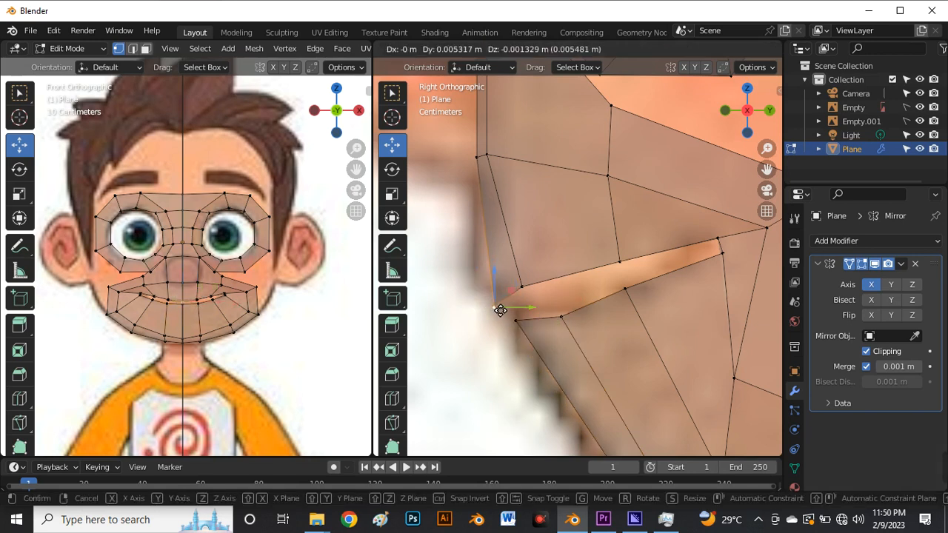
{"action": "left_click", "coordinate": [499, 310]}
Shift the vertex above the upper lip, beside the centreline, slightly backward in the side view.
{"action": "scroll", "coordinate": [522, 255], "scroll_direction": "down", "scroll_amount": 1}
{"action": "middle_click_drag", "start_coordinate": [509, 155], "coordinate": [515, 205], "text": "shift"}
{"action": "left_click", "coordinate": [511, 216]}
{"action": "key", "text": "g"}
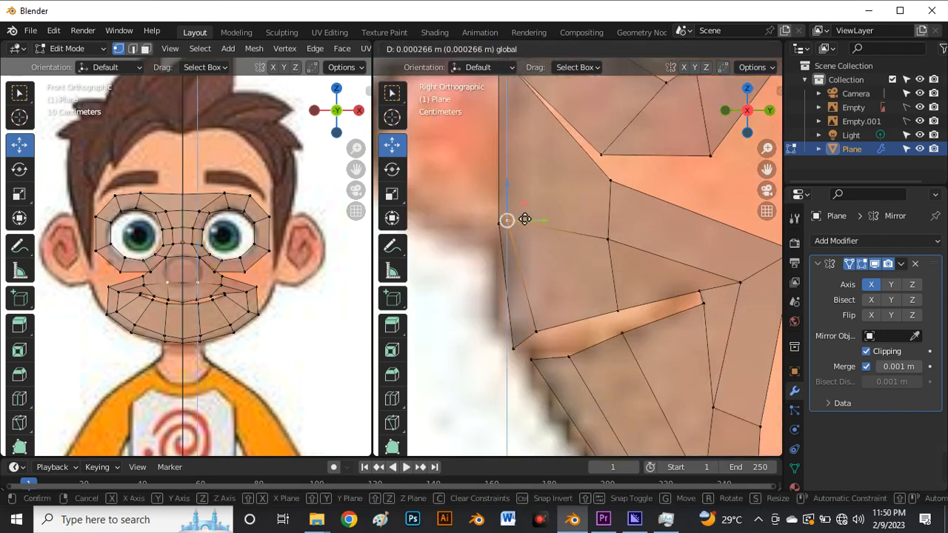
{"action": "left_click", "coordinate": [520, 222]}
{"action": "key", "text": "g"}
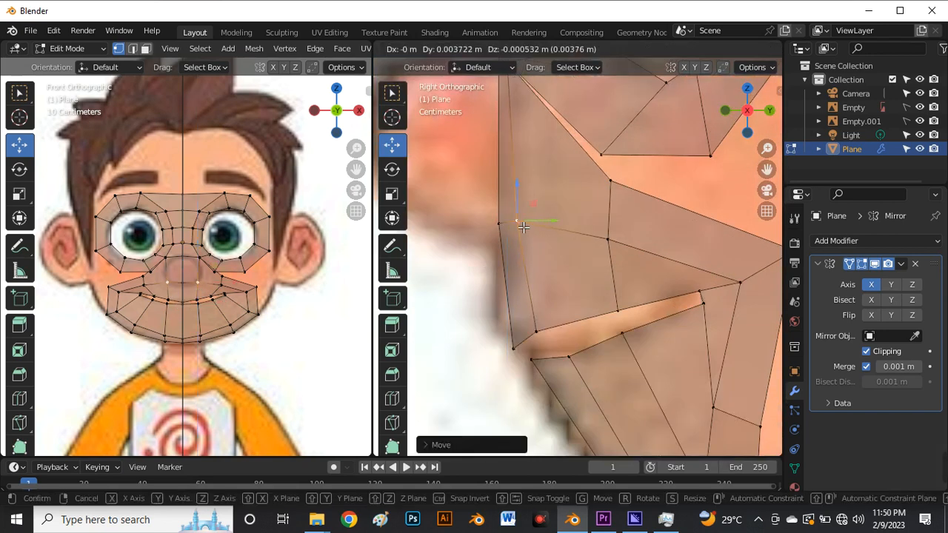
{"action": "right_click", "coordinate": [515, 220]}
Nudge the upper-lip vertex beside the centreline slightly backward and down in the side view.
{"action": "left_click", "coordinate": [536, 334]}
{"action": "key", "text": "g"}
{"action": "left_click", "coordinate": [541, 338]}
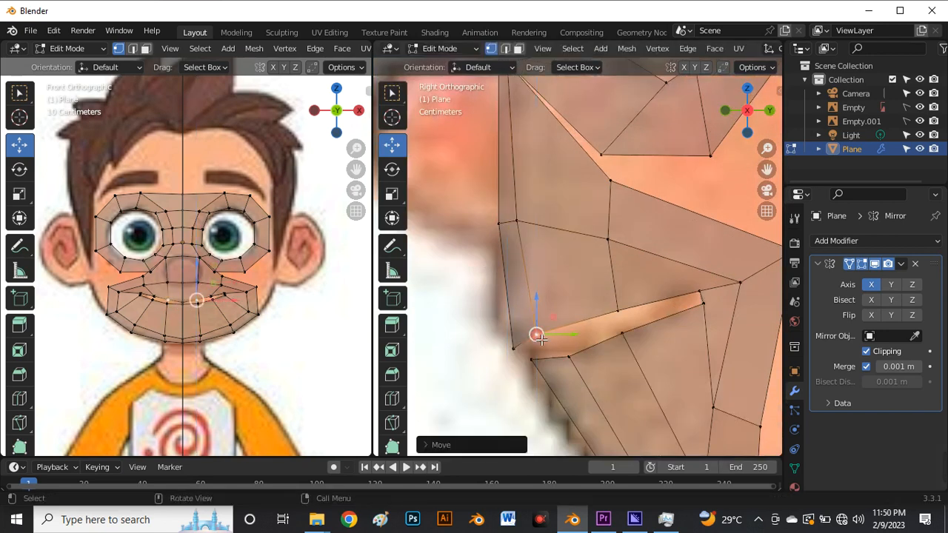
{"action": "key", "text": "g"}
{"action": "left_click", "coordinate": [553, 341]}
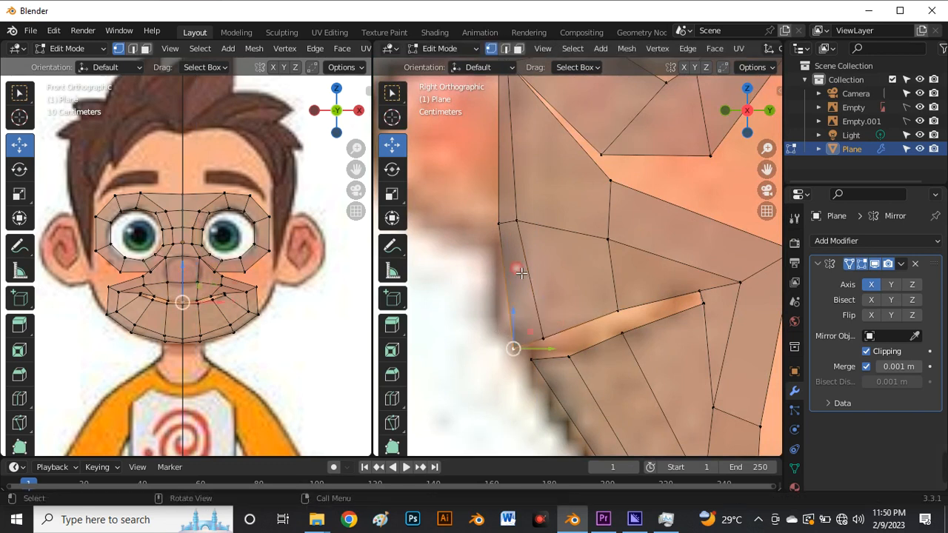
Move the lower and upper mouth-corner vertices slightly forward in the side view.
{"action": "scroll", "coordinate": [519, 346], "scroll_direction": "down", "scroll_amount": 4}
{"action": "scroll", "coordinate": [525, 361], "scroll_direction": "up", "scroll_amount": 6}
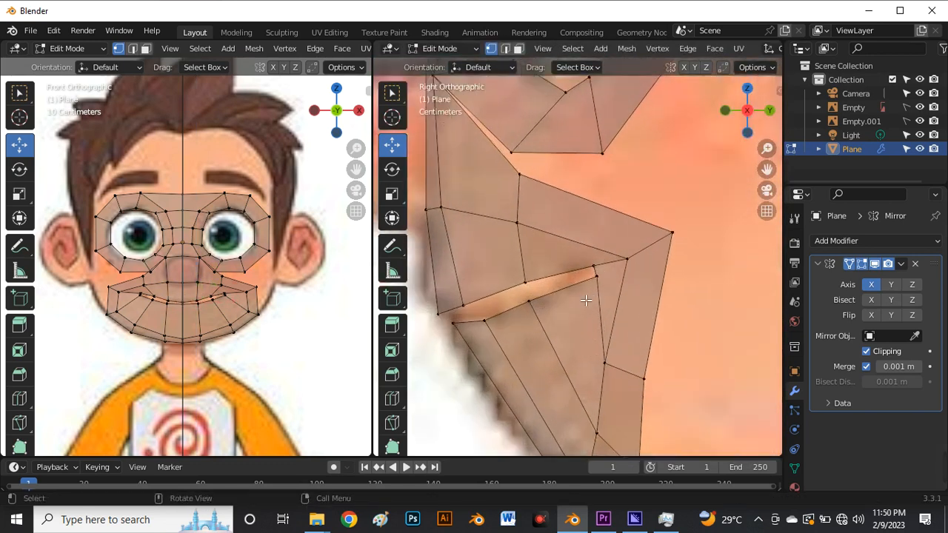
{"action": "key", "text": "g"}
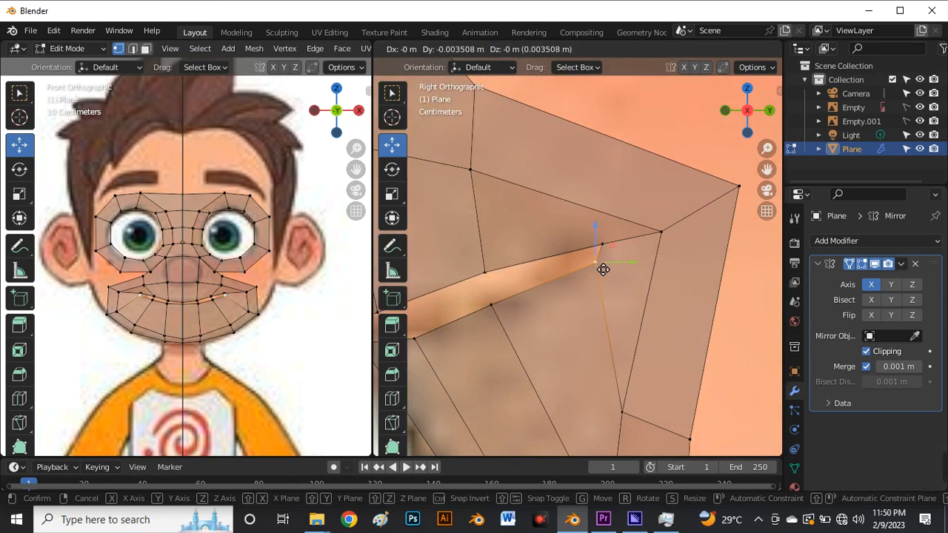
{"action": "left_click", "coordinate": [602, 265]}
{"action": "key", "text": "g"}
{"action": "left_click", "coordinate": [627, 284]}
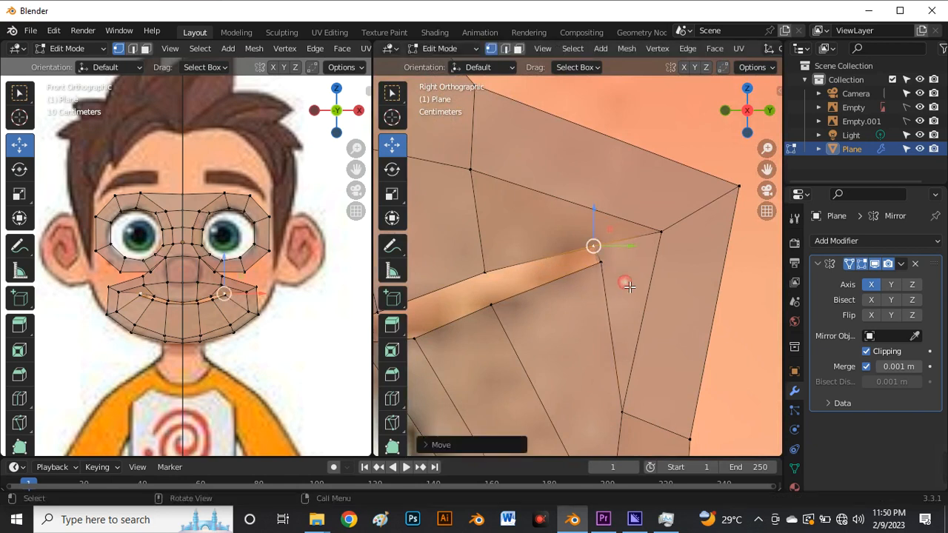
Fine-tune the mouth corner in the side view, moving its lower vertex slightly forward and its upper vertex slightly down.
{"action": "scroll", "coordinate": [629, 287], "scroll_direction": "up", "scroll_amount": 3}
{"action": "left_click", "coordinate": [571, 275]}
{"action": "key", "text": "g"}
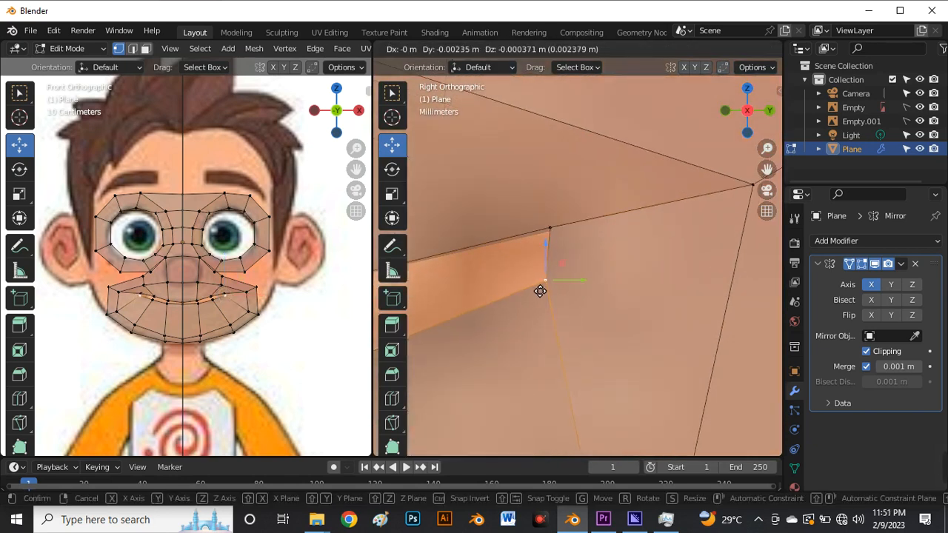
{"action": "left_click", "coordinate": [545, 285]}
{"action": "left_click", "coordinate": [549, 228]}
{"action": "key", "text": "g"}
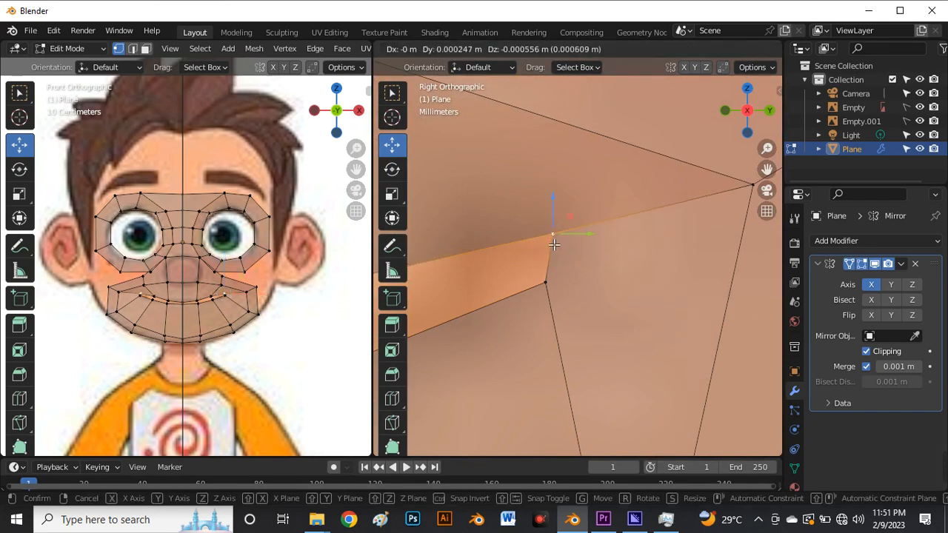
{"action": "left_click", "coordinate": [554, 245]}
Move the inner and outer jaw vertices below the mouth corner backward in the side view.
{"action": "scroll", "coordinate": [567, 254], "scroll_direction": "down", "scroll_amount": 2}
{"action": "scroll", "coordinate": [570, 311], "scroll_direction": "down", "scroll_amount": 3}
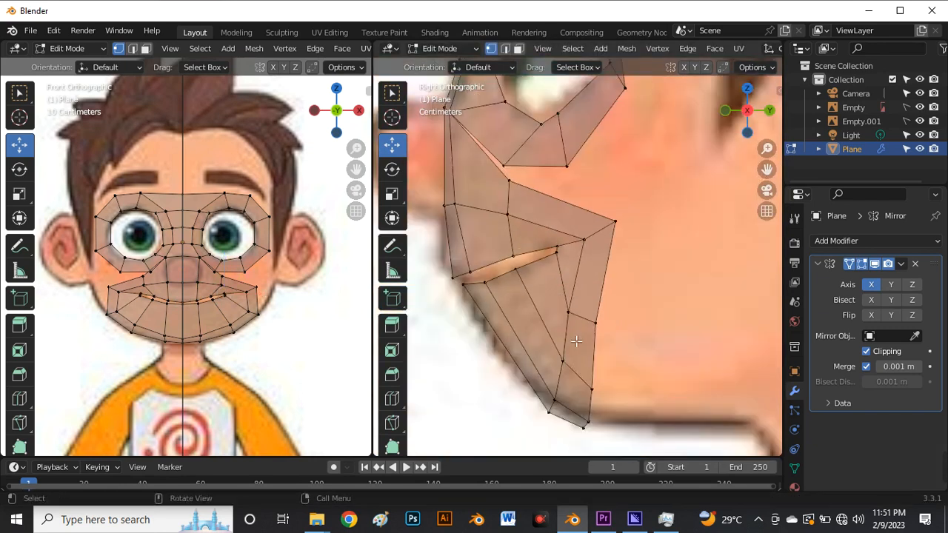
{"action": "scroll", "coordinate": [576, 341], "scroll_direction": "up", "scroll_amount": 4}
{"action": "left_click", "coordinate": [569, 271]}
{"action": "key", "text": "g"}
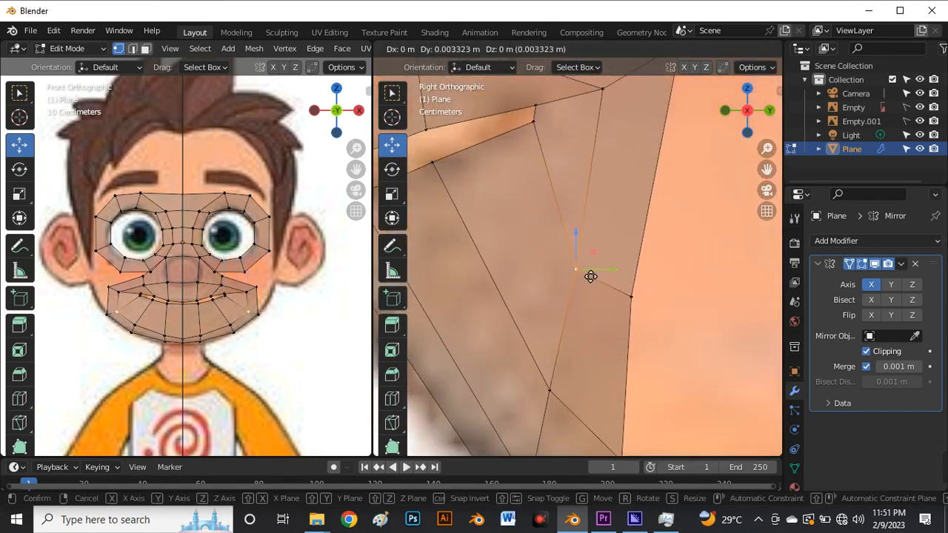
{"action": "left_click", "coordinate": [591, 277]}
{"action": "left_click", "coordinate": [632, 299]}
{"action": "key", "text": "g"}
{"action": "left_click", "coordinate": [657, 300]}
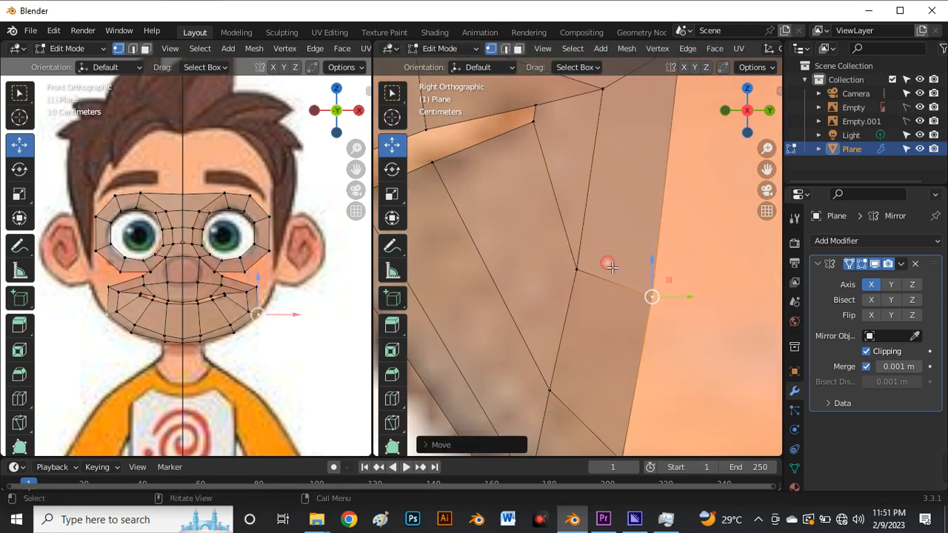
With X-ray on in the front view, move the eye loop's lower inner vertex slightly outward and up.
{"action": "scroll", "coordinate": [611, 268], "scroll_direction": "down", "scroll_amount": 6}
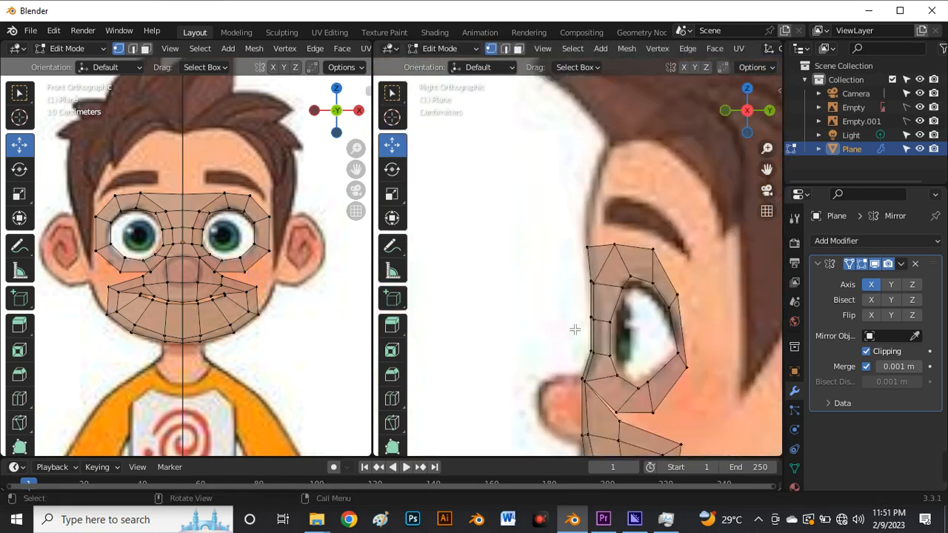
{"action": "scroll", "coordinate": [259, 303], "scroll_direction": "up", "scroll_amount": 6}
{"action": "key", "text": "alt+z"}
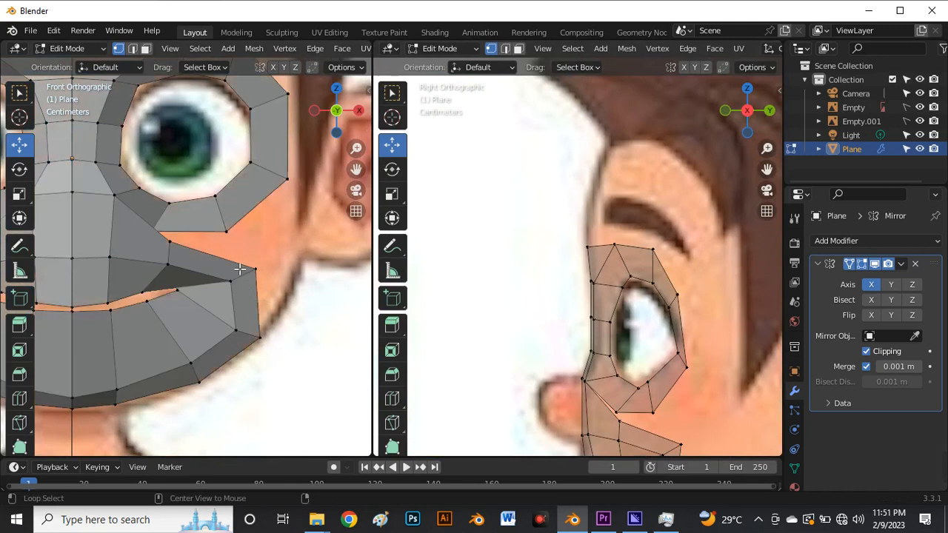
{"action": "scroll", "coordinate": [244, 289], "scroll_direction": "down", "scroll_amount": 5}
{"action": "scroll", "coordinate": [222, 261], "scroll_direction": "up", "scroll_amount": 6}
{"action": "key", "text": "alt+z"}
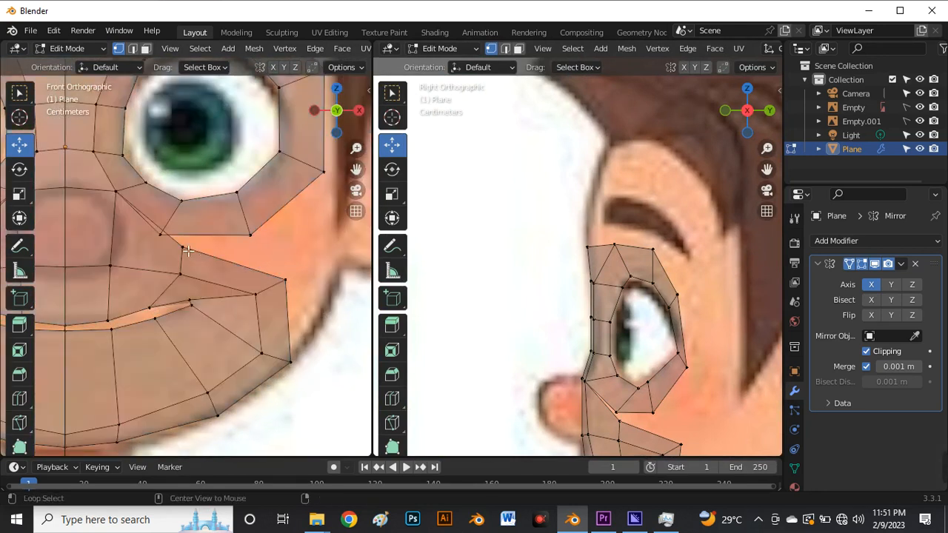
{"action": "scroll", "coordinate": [201, 259], "scroll_direction": "up", "scroll_amount": 3}
{"action": "left_click", "coordinate": [139, 222]}
{"action": "key", "text": "g"}
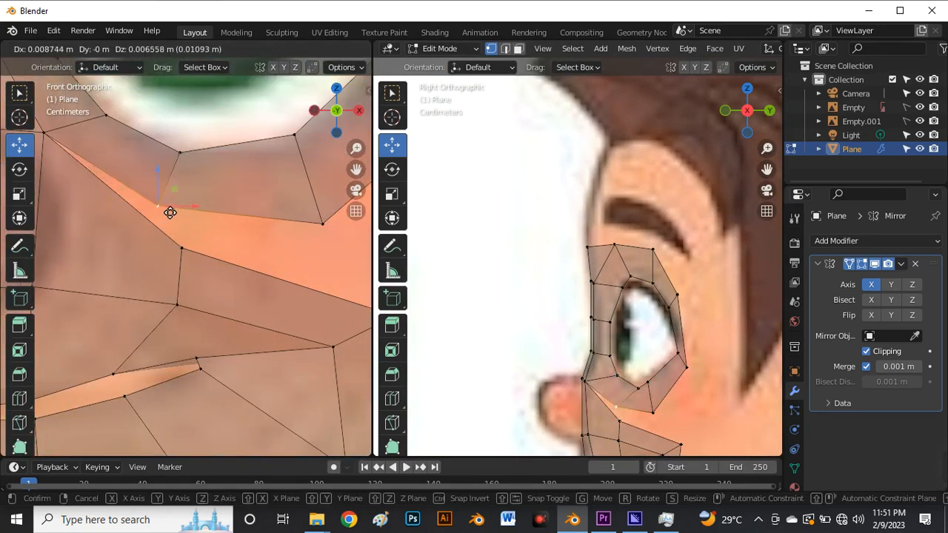
{"action": "left_click", "coordinate": [169, 213]}
Turn X-ray off in the front view and merge the upper inner cheek vertex into the eye loop's lower inner vertex with At Last.
{"action": "key", "text": "alt+z"}
{"action": "scroll", "coordinate": [215, 253], "scroll_direction": "down", "scroll_amount": 3}
{"action": "scroll", "coordinate": [207, 256], "scroll_direction": "down", "scroll_amount": 3}
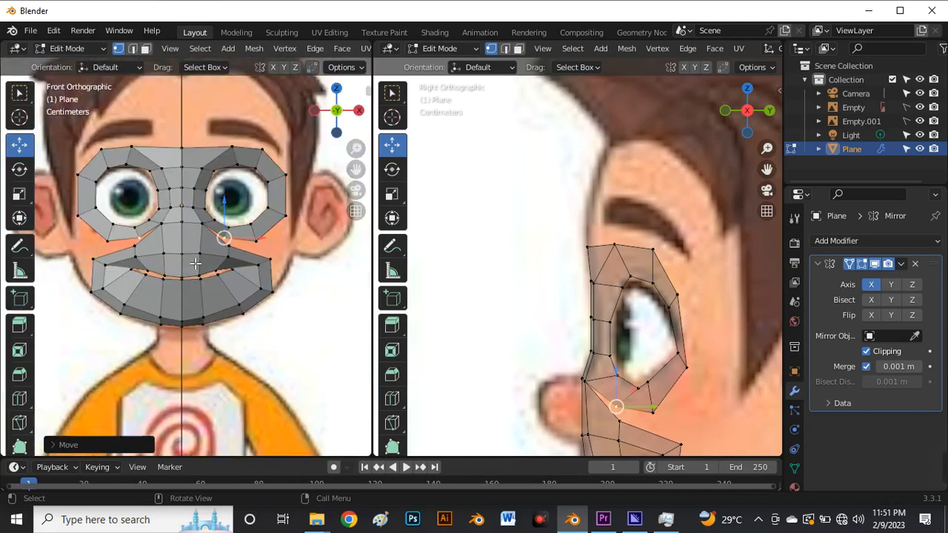
{"action": "scroll", "coordinate": [208, 259], "scroll_direction": "up", "scroll_amount": 6}
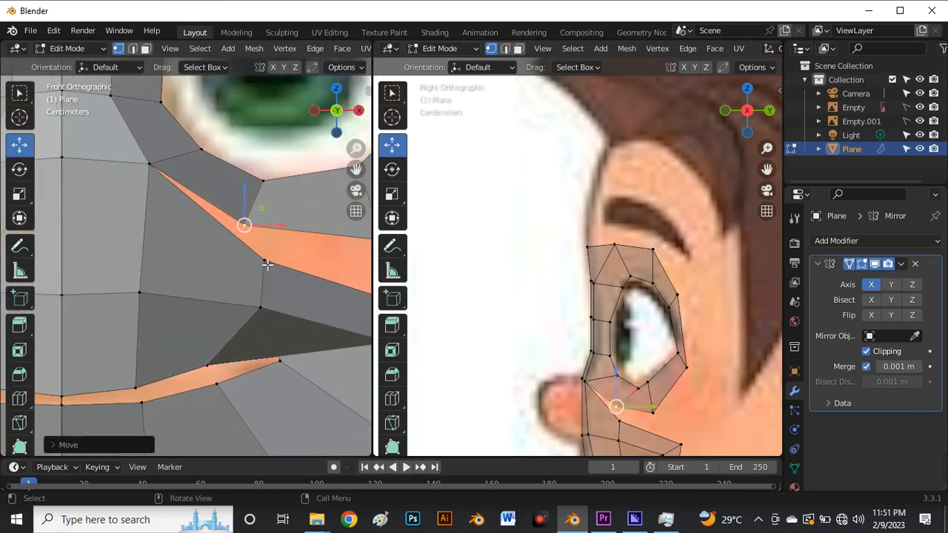
{"action": "left_click", "coordinate": [267, 265]}
{"action": "left_click", "coordinate": [244, 226], "text": "shift"}
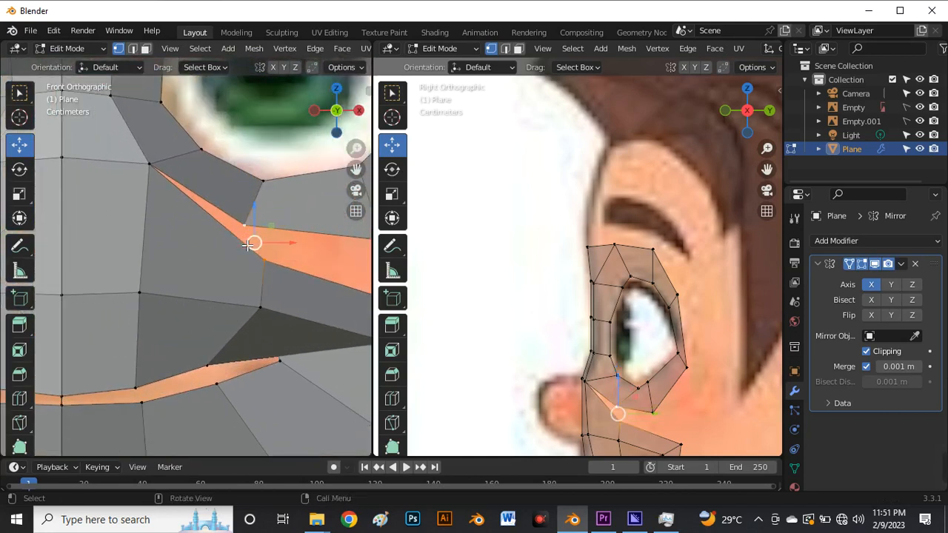
{"action": "key", "text": "m"}
{"action": "left_click", "coordinate": [243, 247]}
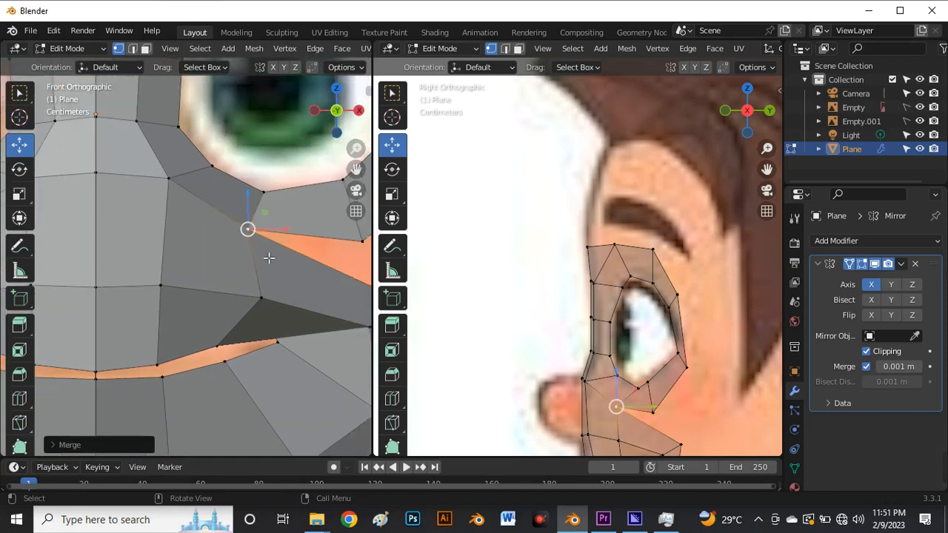
Raise the outer cheek-corner vertex and merge it At Center with the eye loop's lower outer vertex.
{"action": "scroll", "coordinate": [311, 270], "scroll_direction": "down", "scroll_amount": 3}
{"action": "scroll", "coordinate": [333, 289], "scroll_direction": "up", "scroll_amount": 5}
{"action": "key", "text": "g"}
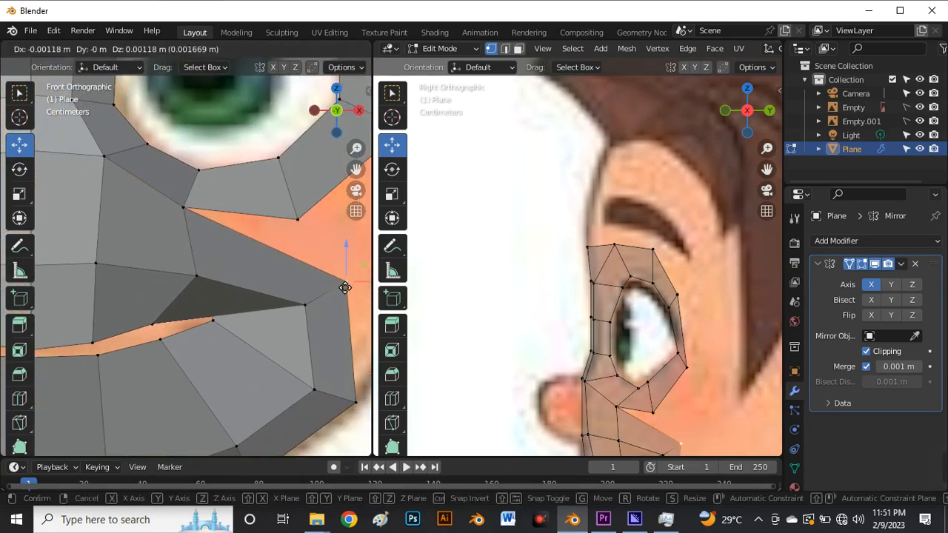
{"action": "left_click", "coordinate": [348, 259]}
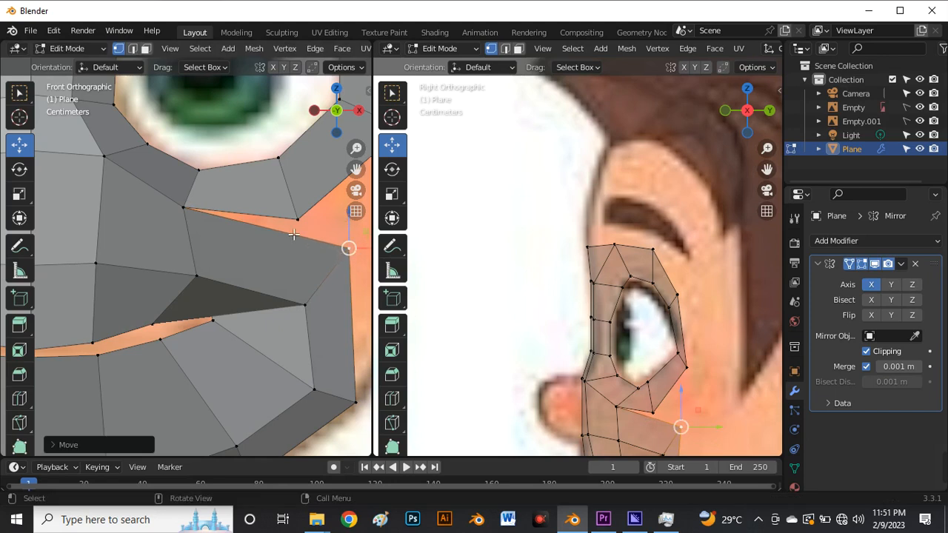
{"action": "left_click", "coordinate": [294, 242], "text": "shift"}
{"action": "key", "text": "m"}
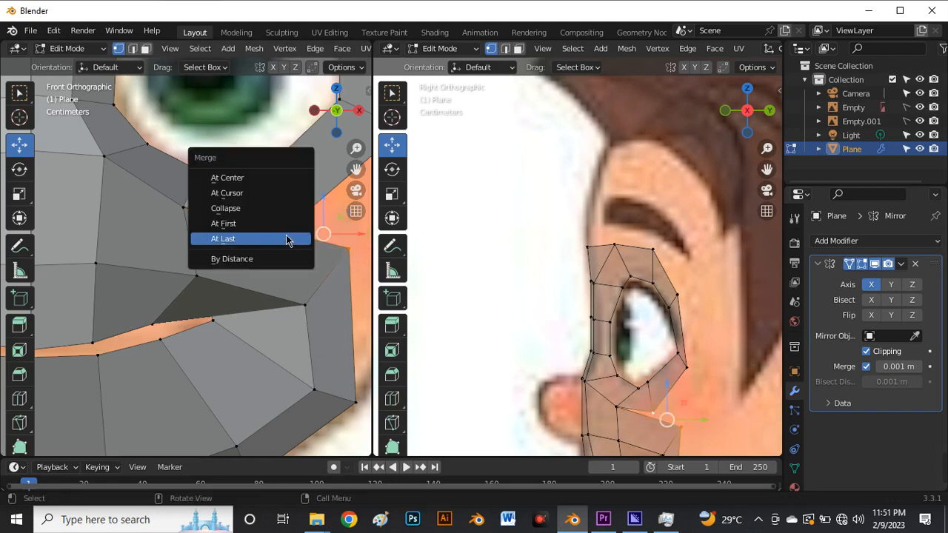
{"action": "left_click", "coordinate": [269, 179]}
Raise the inner cheek-corner vertex slightly in the front view to even out the cheek faces.
{"action": "scroll", "coordinate": [274, 214], "scroll_direction": "down", "scroll_amount": 3}
{"action": "scroll", "coordinate": [278, 227], "scroll_direction": "up", "scroll_amount": 4}
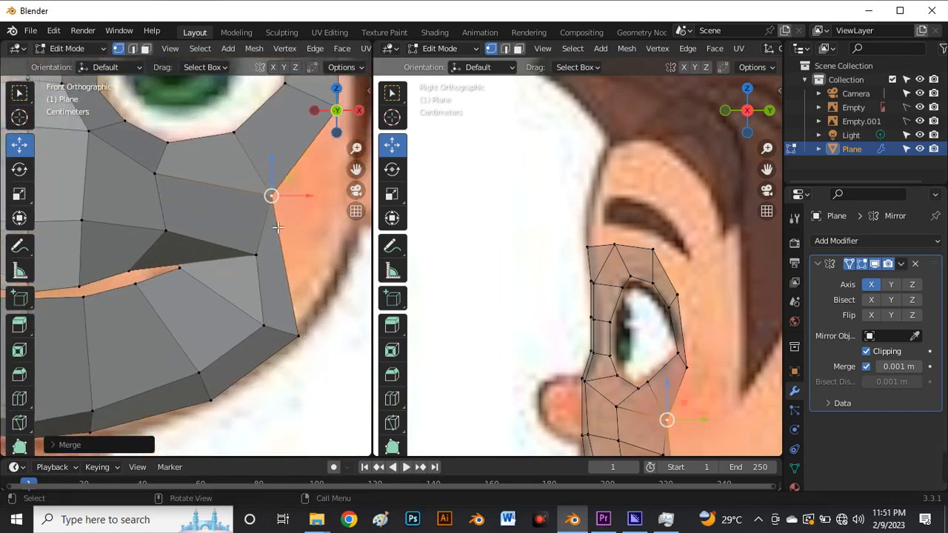
{"action": "left_click", "coordinate": [257, 252]}
{"action": "key", "text": "g"}
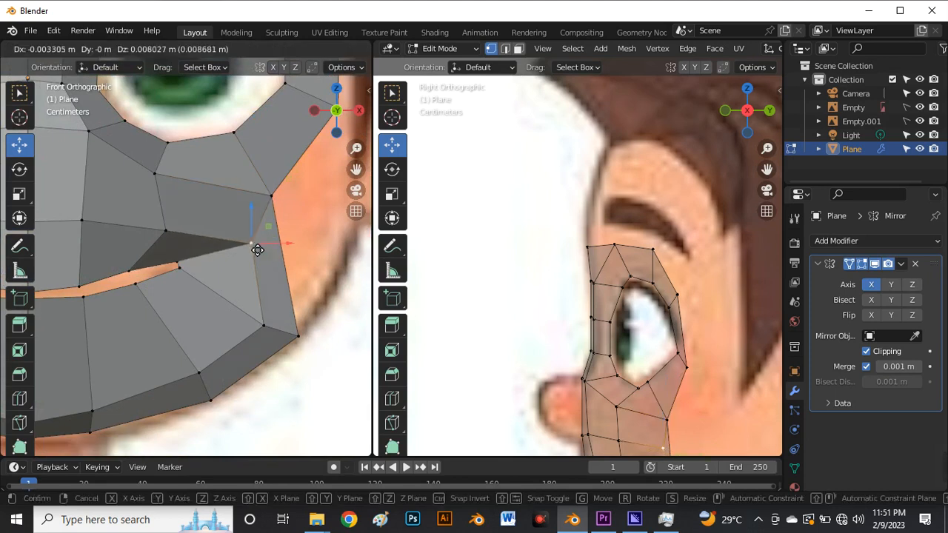
{"action": "left_click", "coordinate": [250, 259]}
Move the cheek vertex above the mouth corner slightly up and toward the nose in the front view.
{"action": "scroll", "coordinate": [248, 264], "scroll_direction": "down", "scroll_amount": 3}
{"action": "scroll", "coordinate": [171, 245], "scroll_direction": "up", "scroll_amount": 2}
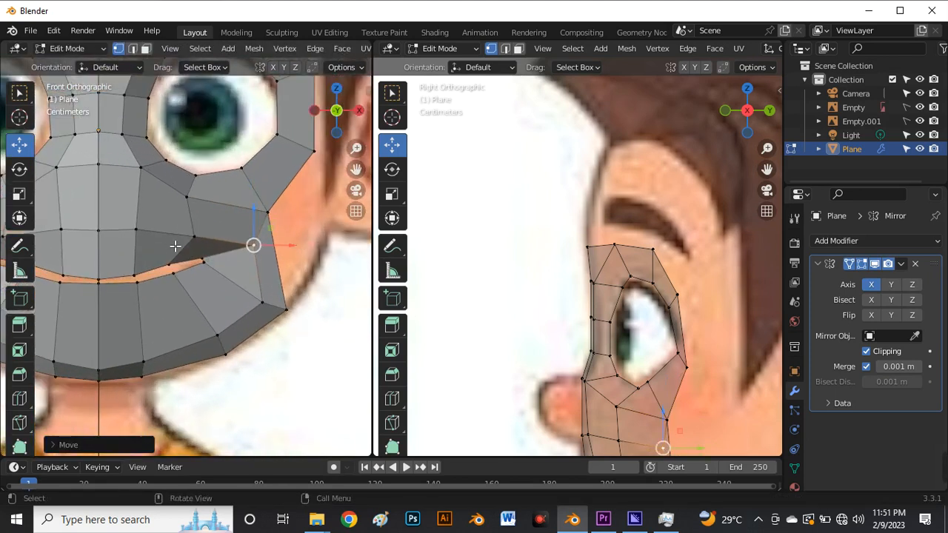
{"action": "left_click", "coordinate": [196, 239]}
{"action": "key", "text": "g"}
{"action": "left_click", "coordinate": [190, 233]}
{"action": "scroll", "coordinate": [667, 401], "scroll_direction": "down", "scroll_amount": 5}
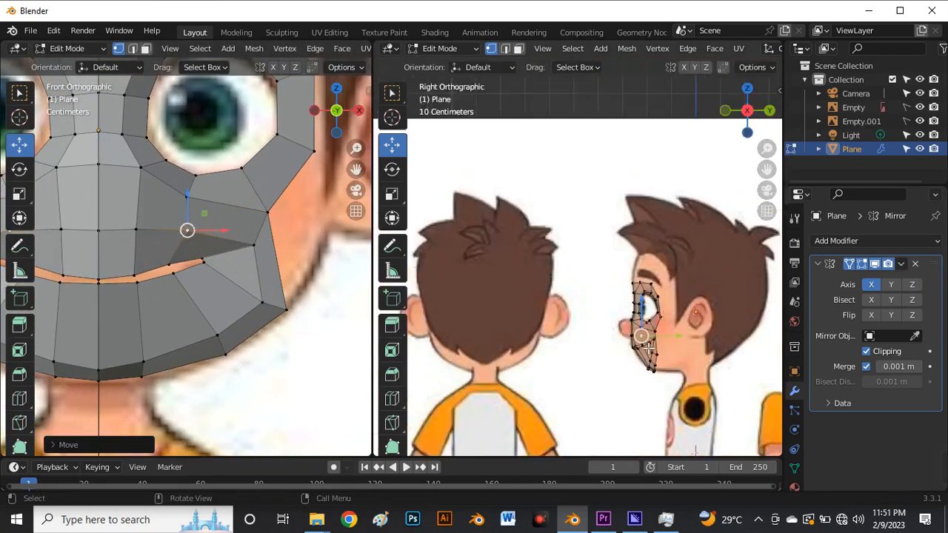
{"action": "scroll", "coordinate": [667, 401], "scroll_direction": "up", "scroll_amount": 2}
{"action": "scroll", "coordinate": [328, 338], "scroll_direction": "down", "scroll_amount": 3}
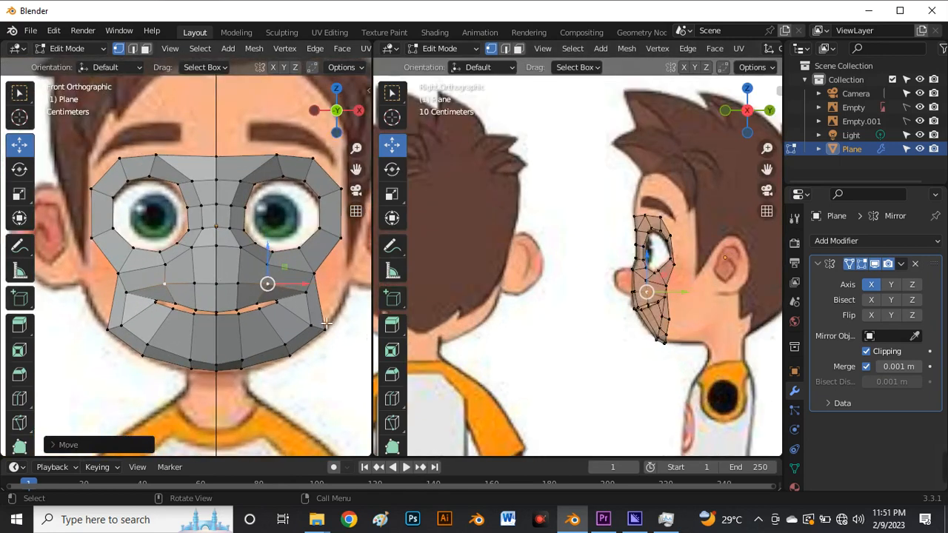
Add a centred loop cut around the mouth, between the lip edge and the outer ring of faces.
{"action": "scroll", "coordinate": [676, 311], "scroll_direction": "up", "scroll_amount": 4}
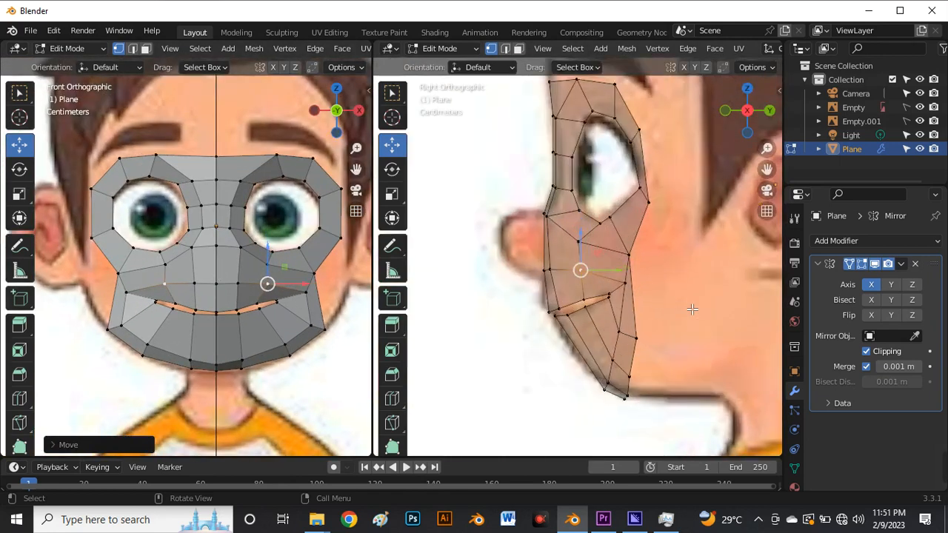
{"action": "key", "text": "ctrl+r"}
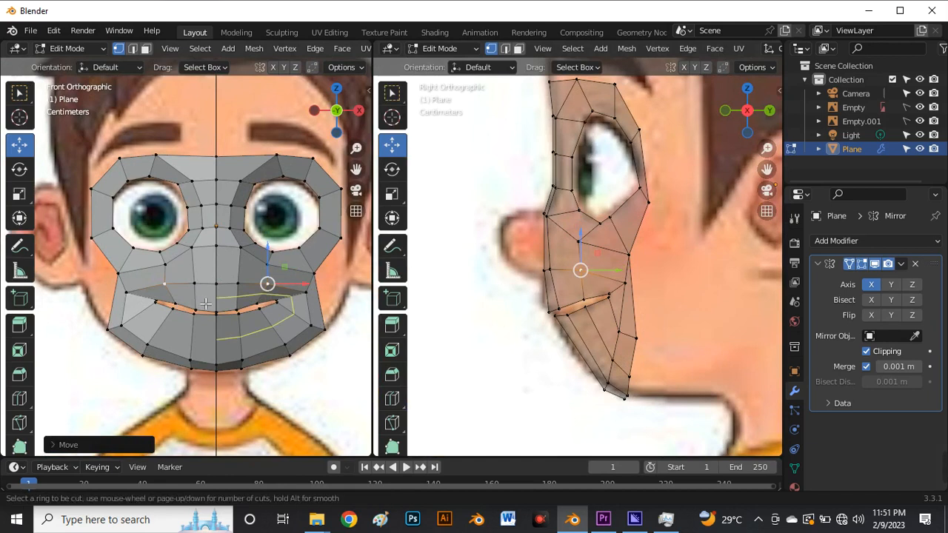
{"action": "double_click", "coordinate": [220, 305]}
Select the new loop's vertices below the mouth in the side view and move them slightly up and forward to the chin outline.
{"action": "scroll", "coordinate": [600, 346], "scroll_direction": "up", "scroll_amount": 3}
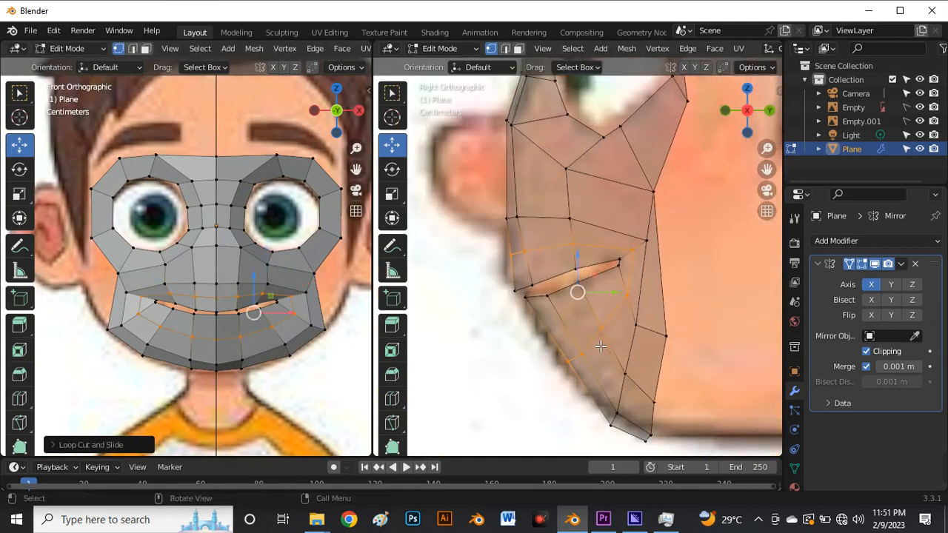
{"action": "left_click_drag", "start_coordinate": [546, 321], "coordinate": [634, 402]}
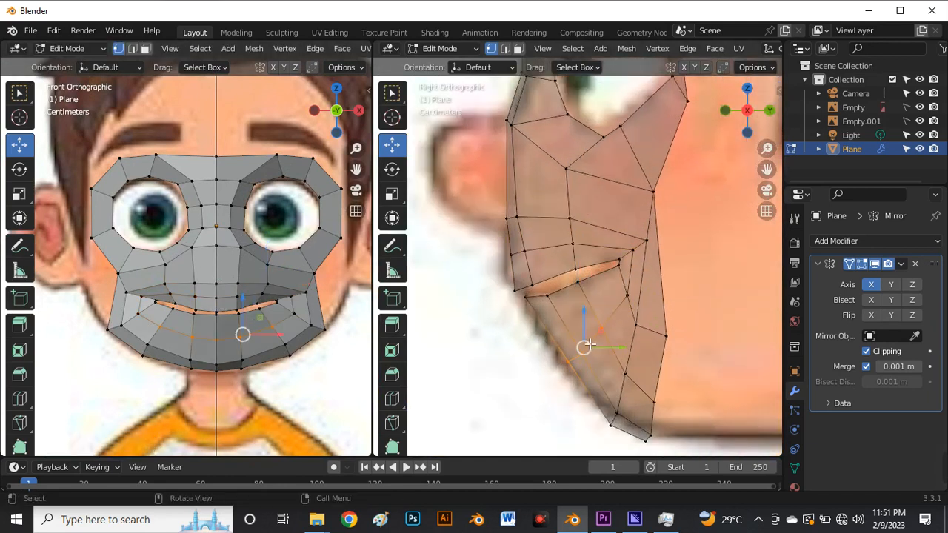
{"action": "key", "text": "g"}
{"action": "key", "text": "z"}
{"action": "left_click", "coordinate": [582, 346]}
{"action": "key", "text": "g"}
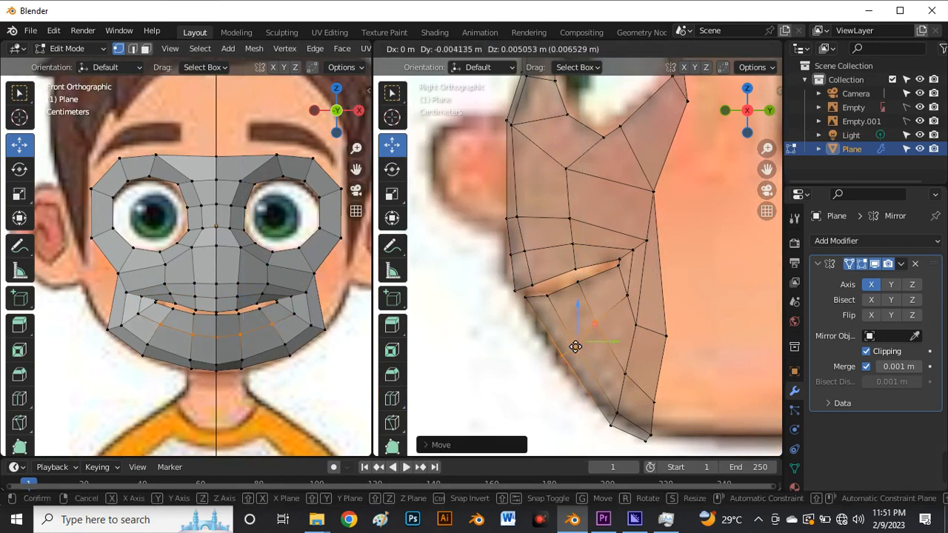
{"action": "left_click", "coordinate": [572, 345]}
Move the new loop's two frontmost vertices above the upper lip forward along Y by about 0.003 m in the side view.
{"action": "scroll", "coordinate": [537, 236], "scroll_direction": "up", "scroll_amount": 3}
{"action": "left_click_drag", "start_coordinate": [479, 252], "coordinate": [524, 283]}
{"action": "left_click", "coordinate": [601, 256]}
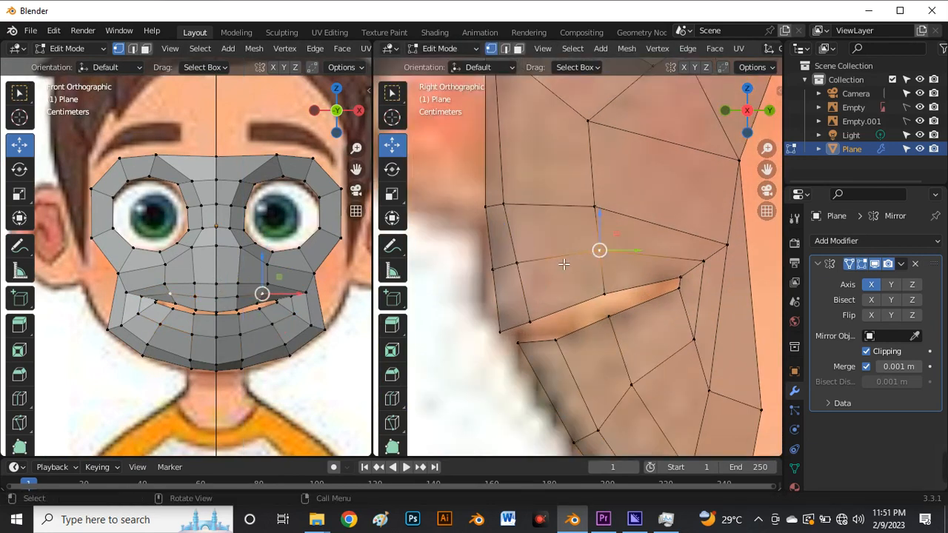
{"action": "left_click", "coordinate": [494, 267]}
{"action": "key", "text": "g"}
{"action": "key", "text": "y"}
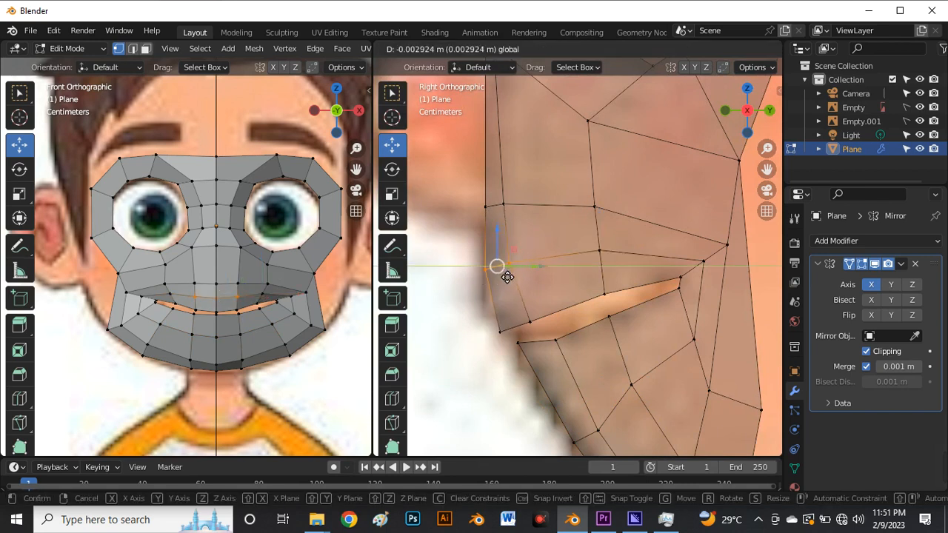
{"action": "left_click", "coordinate": [507, 277]}
Shift the new loop's next vertex above the upper lip slightly forward along Y in the side view.
{"action": "left_click", "coordinate": [598, 251]}
{"action": "key", "text": "g"}
{"action": "key", "text": "y"}
{"action": "left_click", "coordinate": [555, 321]}
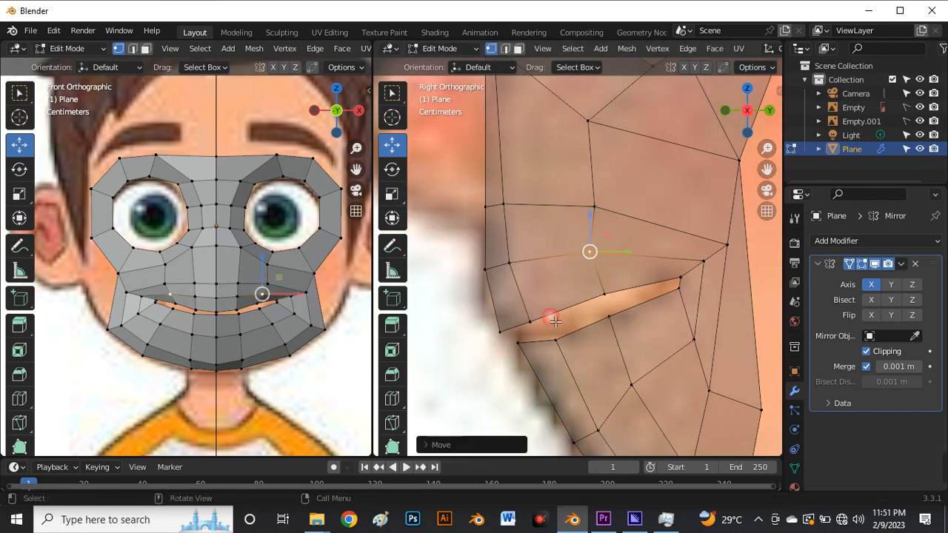
Lower the new loop's vertex below the outer lower lip slightly in the side view.
{"action": "scroll", "coordinate": [555, 320], "scroll_direction": "down", "scroll_amount": 5}
{"action": "scroll", "coordinate": [584, 349], "scroll_direction": "up", "scroll_amount": 3}
{"action": "left_click", "coordinate": [561, 305]}
{"action": "key", "text": "g"}
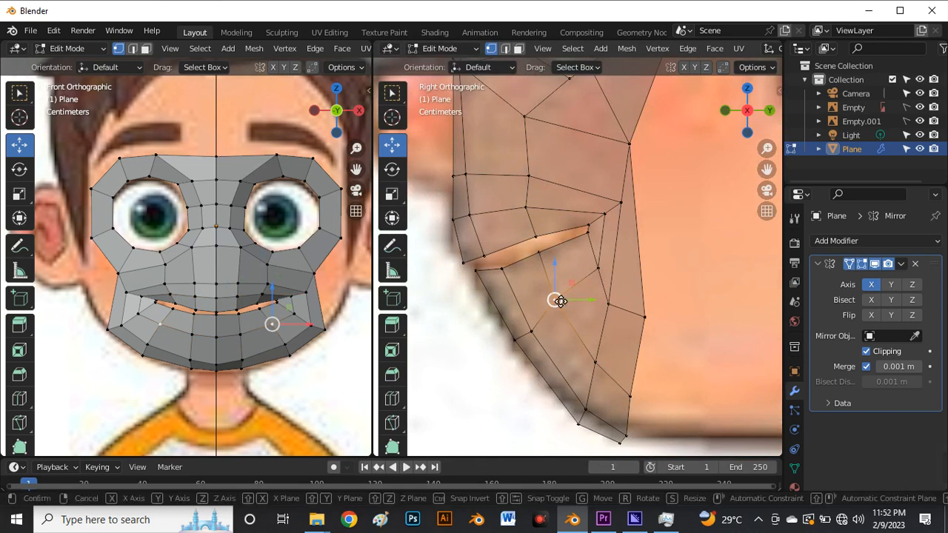
{"action": "left_click", "coordinate": [553, 308]}
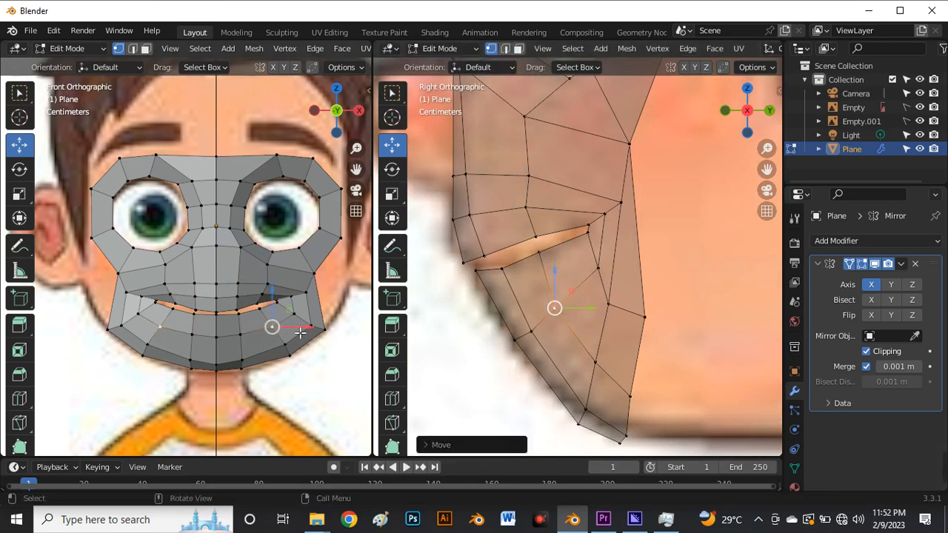
{"action": "left_click", "coordinate": [240, 367]}
{"action": "scroll", "coordinate": [239, 374], "scroll_direction": "down", "scroll_amount": 2}
{"action": "scroll", "coordinate": [251, 314], "scroll_direction": "up", "scroll_amount": 6}
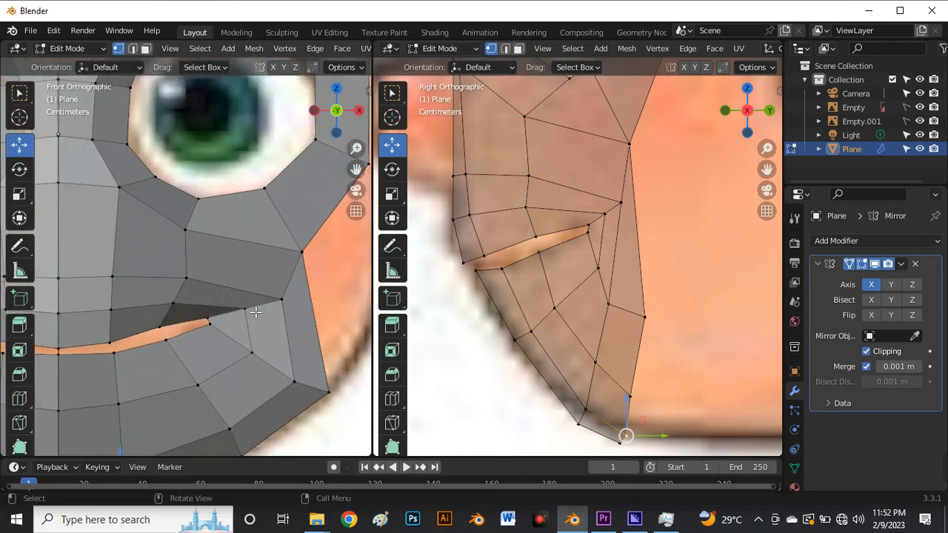
{"action": "scroll", "coordinate": [255, 313], "scroll_direction": "down", "scroll_amount": 6}
{"action": "scroll", "coordinate": [509, 292], "scroll_direction": "down", "scroll_amount": 3}
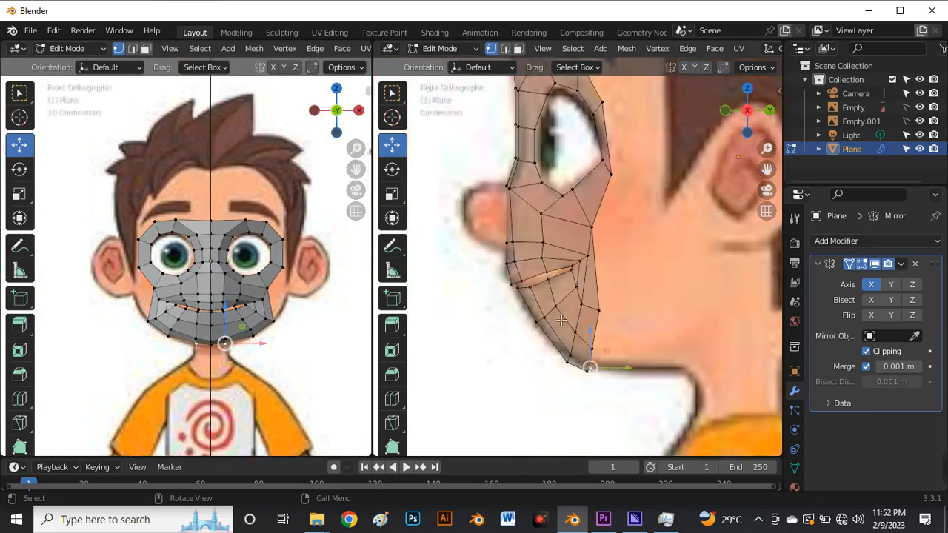
Move the upper lip's frontmost vertices back along Y by about 0.001 m in the side view.
{"action": "scroll", "coordinate": [543, 294], "scroll_direction": "up", "scroll_amount": 4}
{"action": "scroll", "coordinate": [532, 283], "scroll_direction": "up", "scroll_amount": 4}
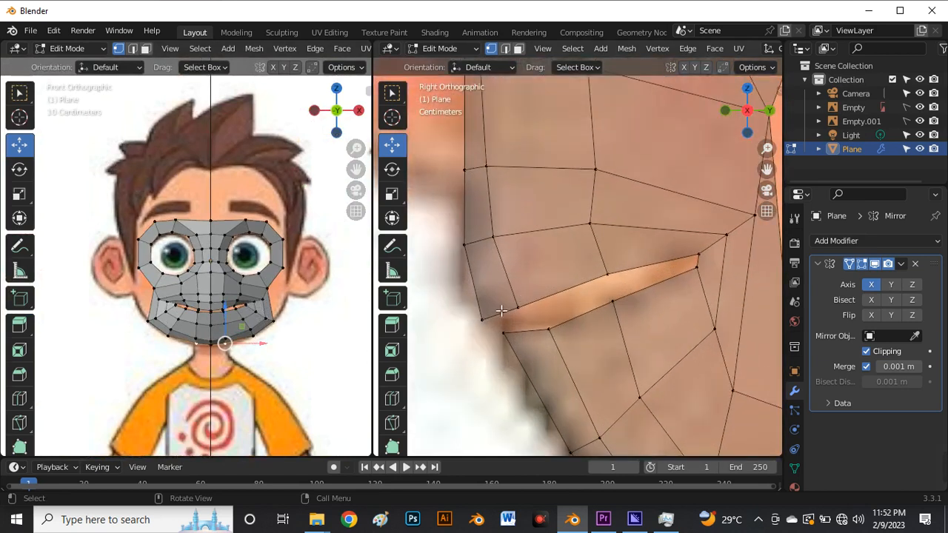
{"action": "scroll", "coordinate": [466, 289], "scroll_direction": "up", "scroll_amount": 3}
{"action": "left_click_drag", "start_coordinate": [465, 288], "coordinate": [561, 351]}
{"action": "scroll", "coordinate": [560, 350], "scroll_direction": "down", "scroll_amount": 3}
{"action": "scroll", "coordinate": [548, 340], "scroll_direction": "up", "scroll_amount": 2}
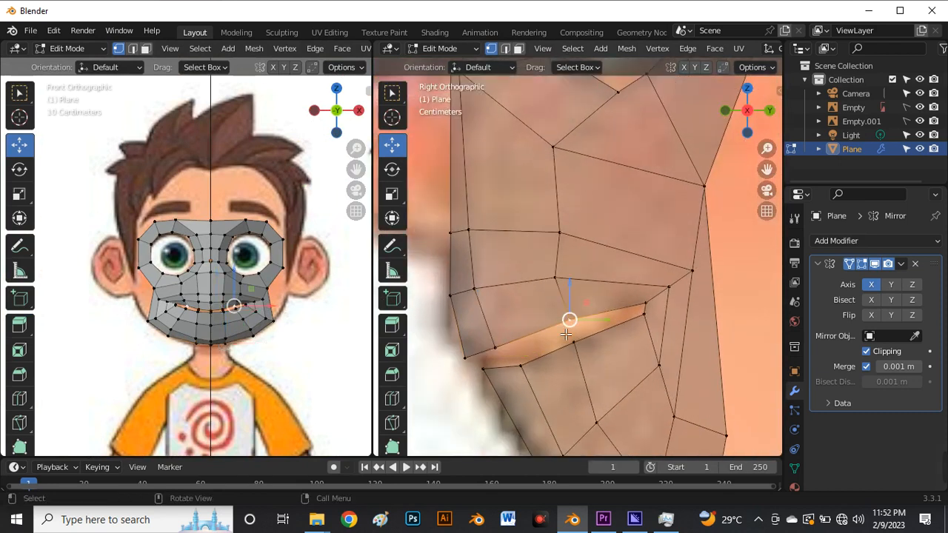
{"action": "left_click_drag", "start_coordinate": [446, 337], "coordinate": [512, 363]}
{"action": "key", "text": "g"}
{"action": "key", "text": "y"}
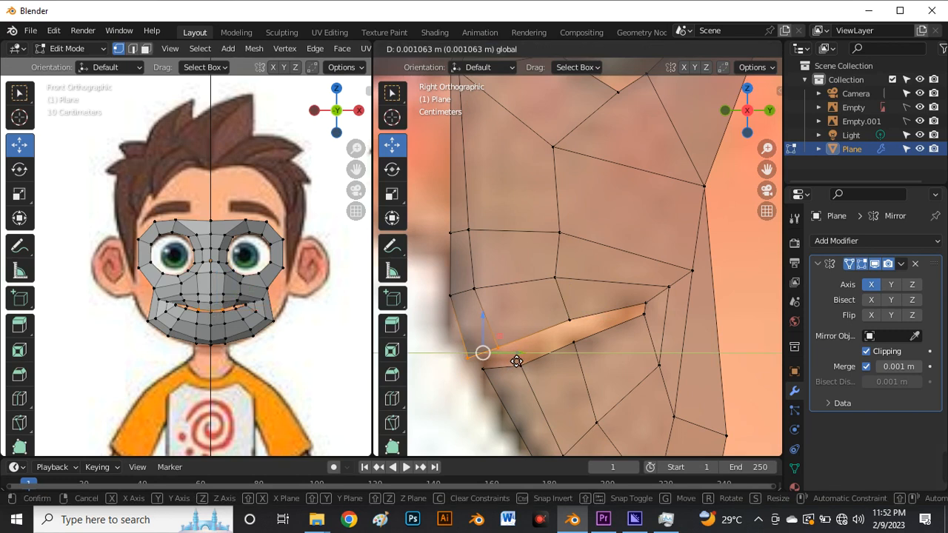
{"action": "left_click", "coordinate": [517, 356]}
{"action": "left_click_drag", "start_coordinate": [486, 353], "coordinate": [528, 368]}
{"action": "left_click", "coordinate": [525, 371]}
{"action": "left_click", "coordinate": [456, 399]}
Nudge the lower lip's centre vertex slightly in the front view.
{"action": "scroll", "coordinate": [555, 246], "scroll_direction": "down", "scroll_amount": 8}
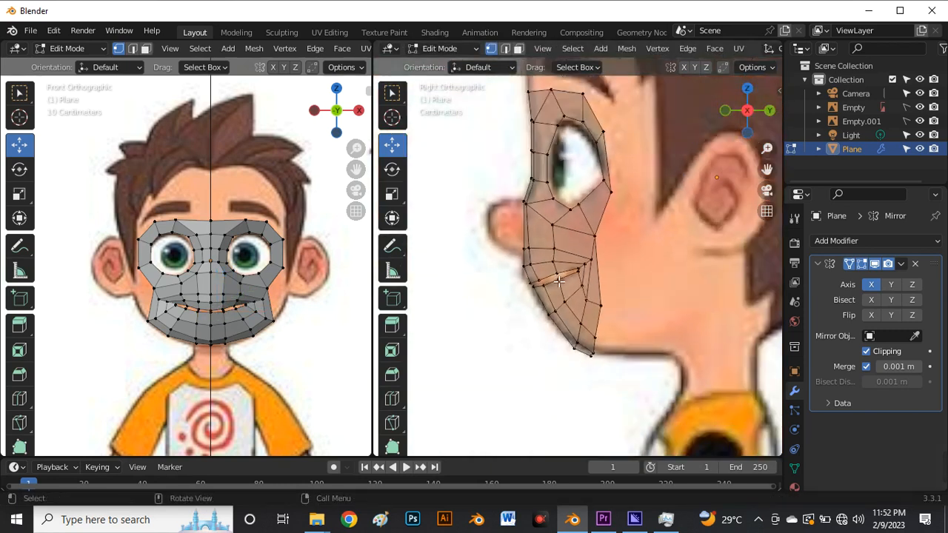
{"action": "scroll", "coordinate": [296, 338], "scroll_direction": "up", "scroll_amount": 4}
{"action": "scroll", "coordinate": [209, 327], "scroll_direction": "up", "scroll_amount": 5}
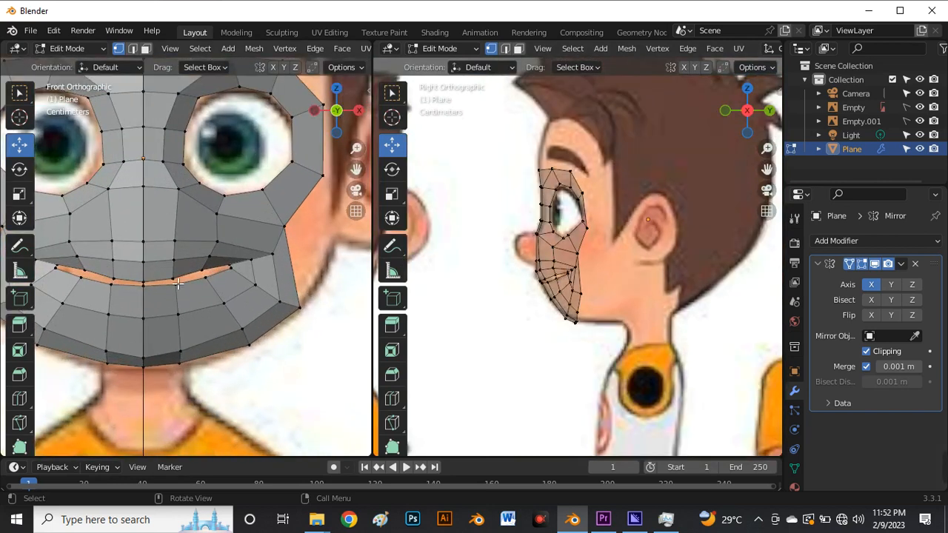
{"action": "scroll", "coordinate": [167, 307], "scroll_direction": "down", "scroll_amount": 4}
{"action": "scroll", "coordinate": [161, 303], "scroll_direction": "up", "scroll_amount": 4}
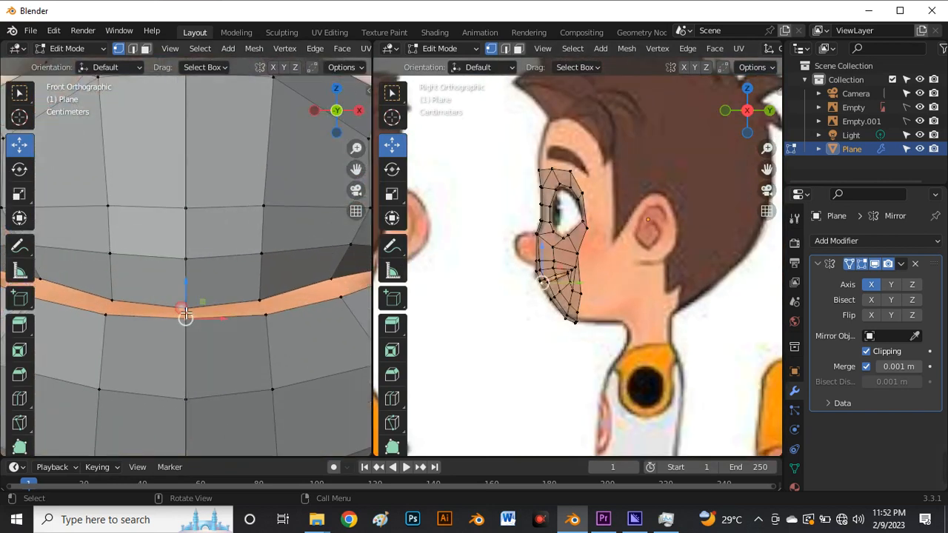
{"action": "left_click_drag", "start_coordinate": [185, 315], "coordinate": [197, 306]}
{"action": "scroll", "coordinate": [209, 311], "scroll_direction": "down", "scroll_amount": 3}
{"action": "scroll", "coordinate": [240, 305], "scroll_direction": "up", "scroll_amount": 3}
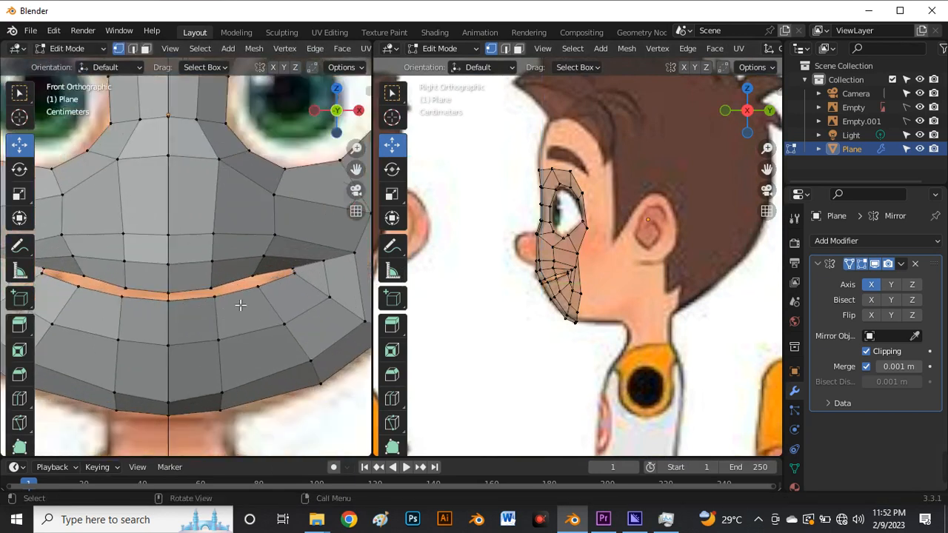
Move the lower lip vertex midway between the centre line and the mouth corner slightly down in the front view.
{"action": "scroll", "coordinate": [240, 305], "scroll_direction": "up", "scroll_amount": 2}
{"action": "left_click", "coordinate": [265, 268]}
{"action": "left_click_drag", "start_coordinate": [264, 259], "coordinate": [265, 269]}
{"action": "scroll", "coordinate": [261, 305], "scroll_direction": "down", "scroll_amount": 5}
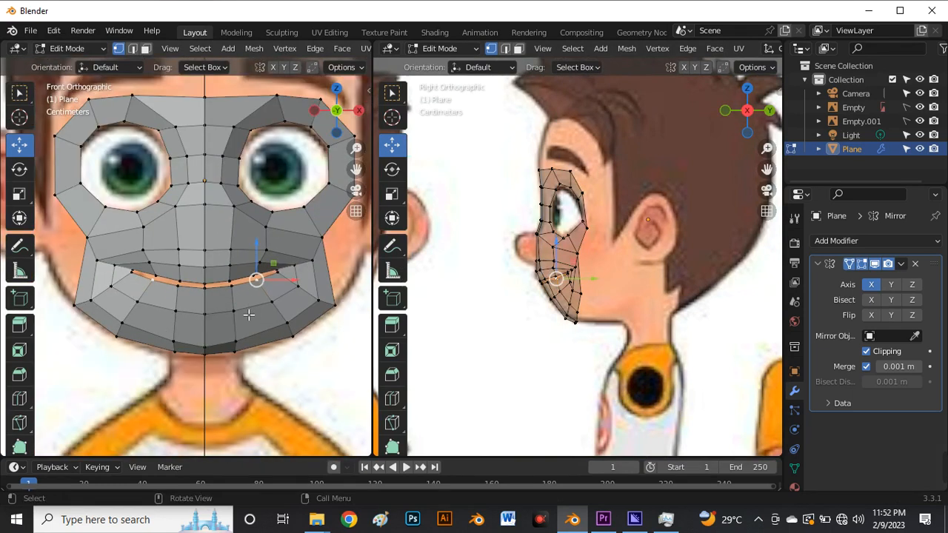
{"action": "left_click", "coordinate": [234, 311]}
{"action": "scroll", "coordinate": [235, 311], "scroll_direction": "down", "scroll_amount": 2}
{"action": "scroll", "coordinate": [230, 319], "scroll_direction": "down", "scroll_amount": 2}
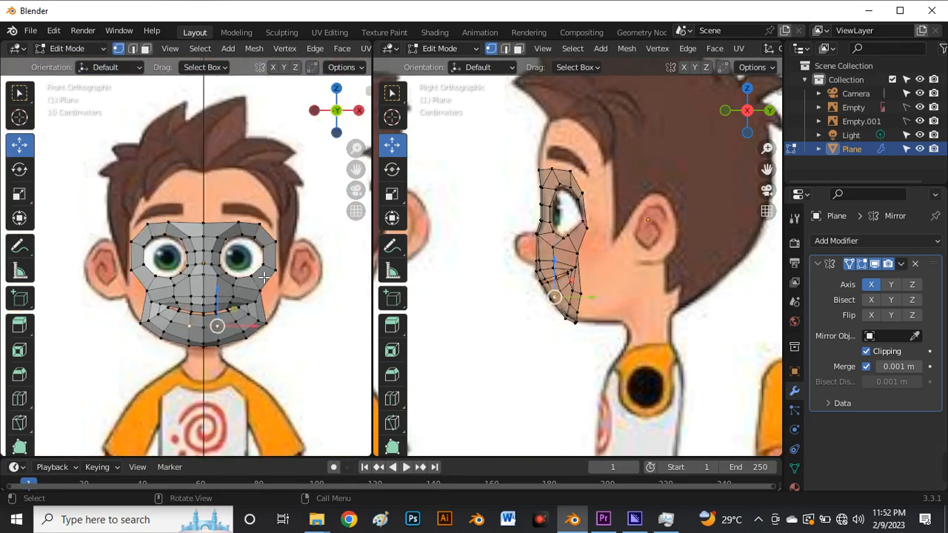
{"action": "scroll", "coordinate": [247, 333], "scroll_direction": "up", "scroll_amount": 2}
{"action": "scroll", "coordinate": [251, 273], "scroll_direction": "up", "scroll_amount": 3}
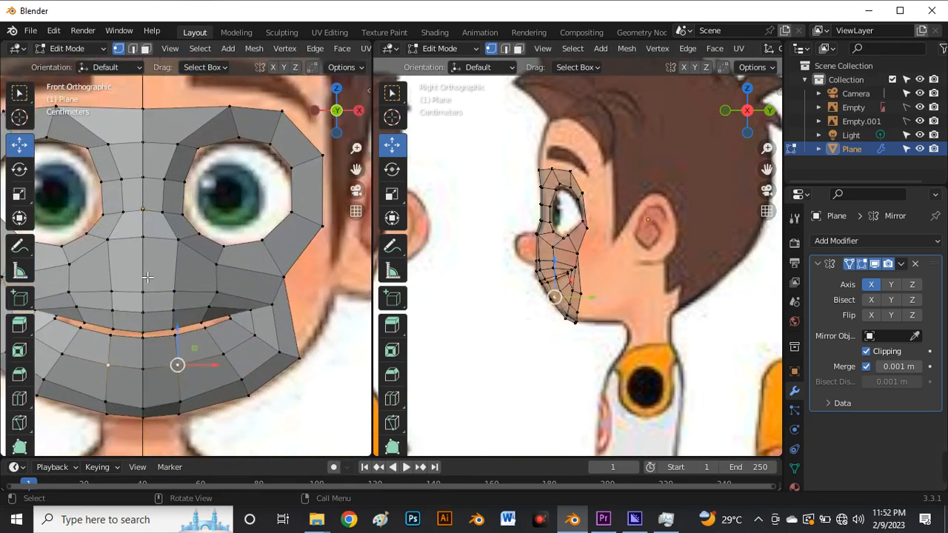
{"action": "scroll", "coordinate": [159, 266], "scroll_direction": "down", "scroll_amount": 3}
{"action": "scroll", "coordinate": [157, 271], "scroll_direction": "up", "scroll_amount": 2}
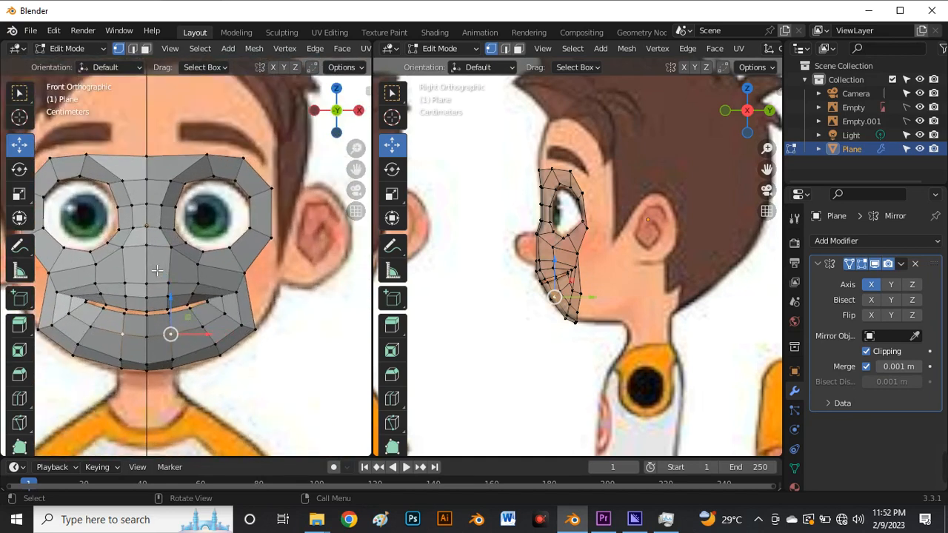
Switch to face selection and select the mirrored central face where the nose sits.
{"action": "key", "text": "3"}
{"action": "scroll", "coordinate": [157, 270], "scroll_direction": "down", "scroll_amount": 2}
{"action": "left_click", "coordinate": [155, 266]}
{"action": "scroll", "coordinate": [148, 270], "scroll_direction": "up", "scroll_amount": 4}
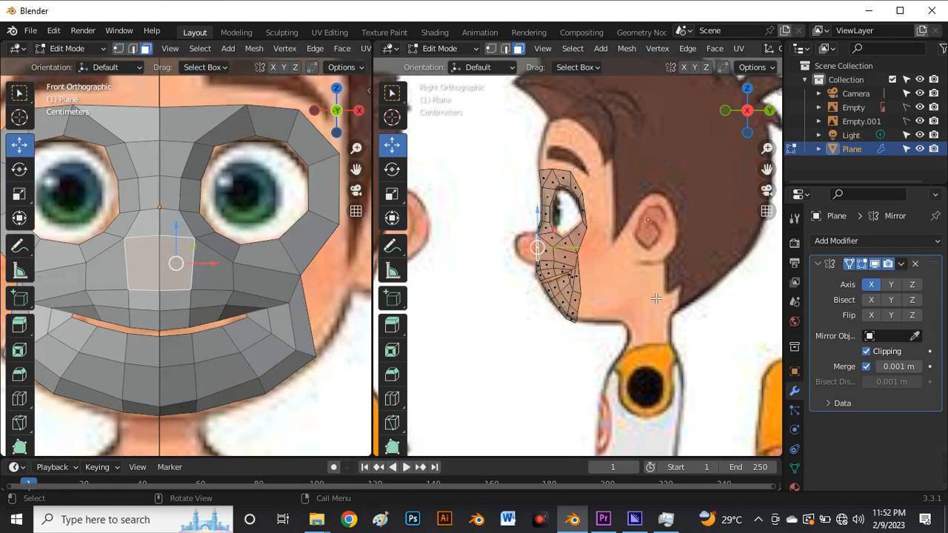
{"action": "scroll", "coordinate": [548, 250], "scroll_direction": "up", "scroll_amount": 4}
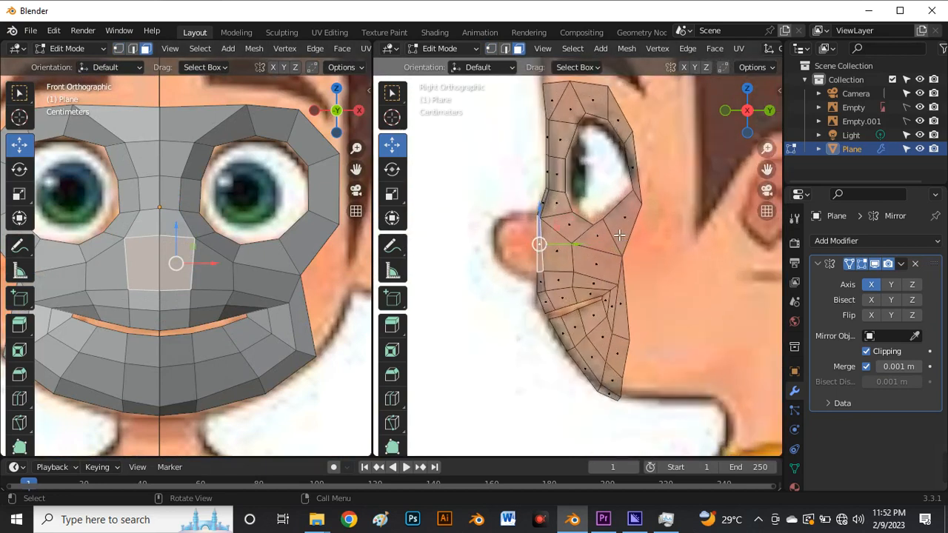
Try to extrude the central nose face about 0.048 m outward to the nose tip in the side view.
{"action": "key", "text": "e"}
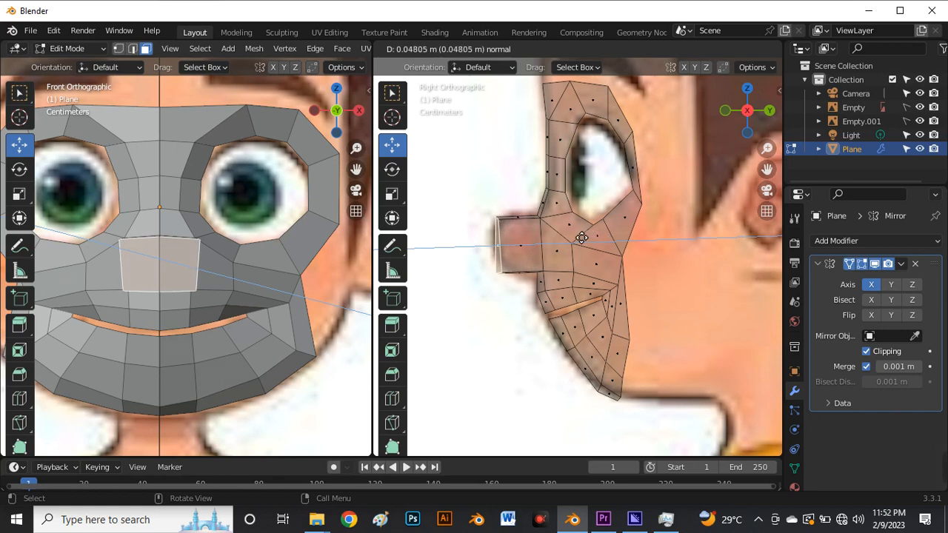
{"action": "left_click", "coordinate": [581, 237]}
{"action": "scroll", "coordinate": [545, 311], "scroll_direction": "down", "scroll_amount": 4}
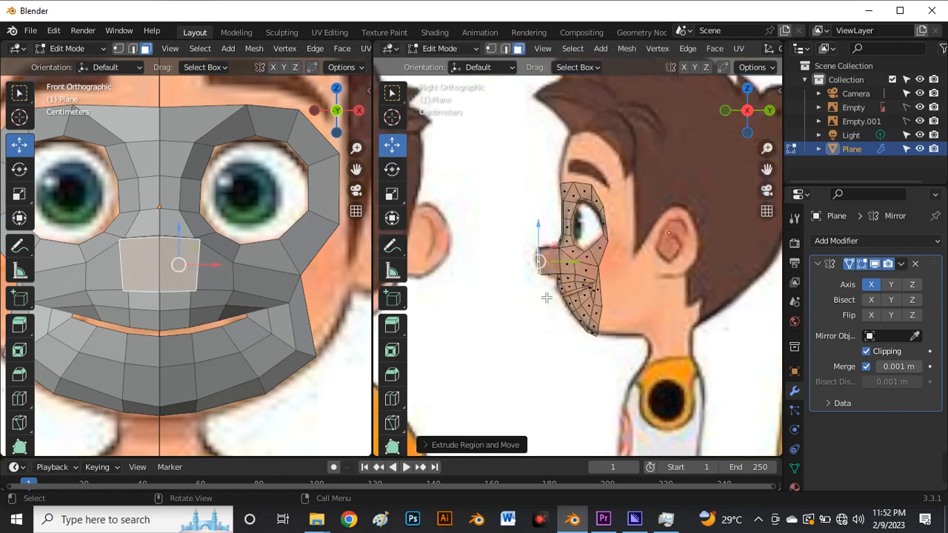
{"action": "key", "text": "ctrl+z"}
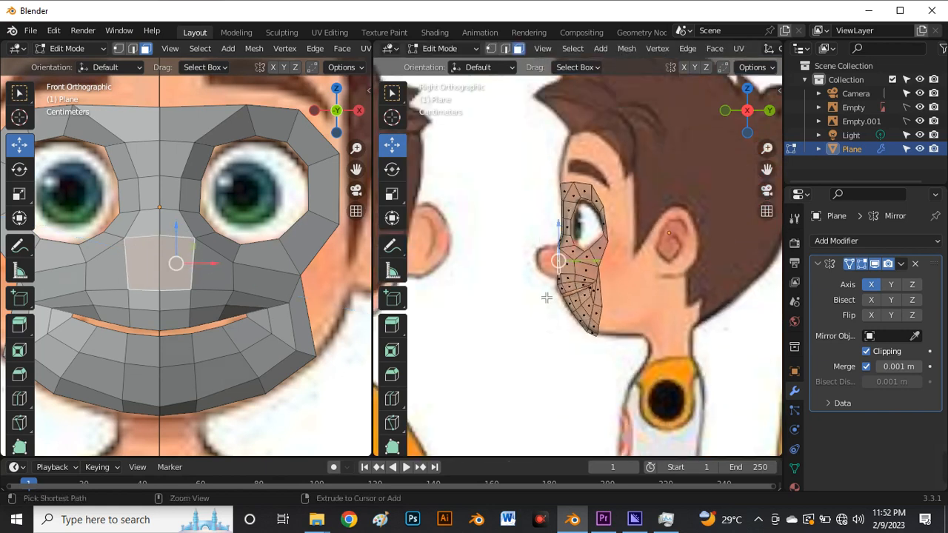
Try to move the central nose face slightly forward in the side view.
{"action": "scroll", "coordinate": [574, 266], "scroll_direction": "up", "scroll_amount": 5}
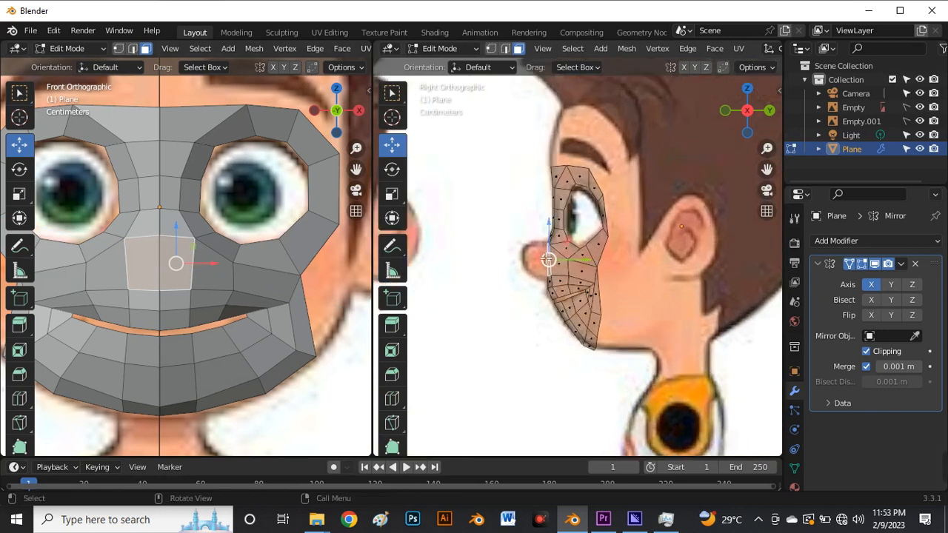
{"action": "left_click_drag", "start_coordinate": [578, 268], "coordinate": [570, 272]}
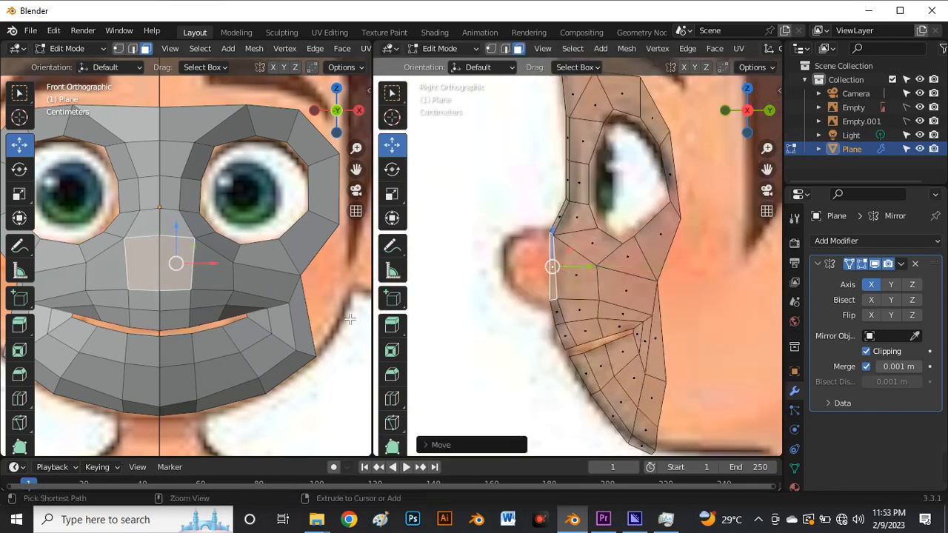
{"action": "key", "text": "ctrl+z"}
Add the adjoining side face to the central nose selection, then extrude the faces and move them forward along Y to the nose tip.
{"action": "left_click", "coordinate": [206, 281], "text": "shift"}
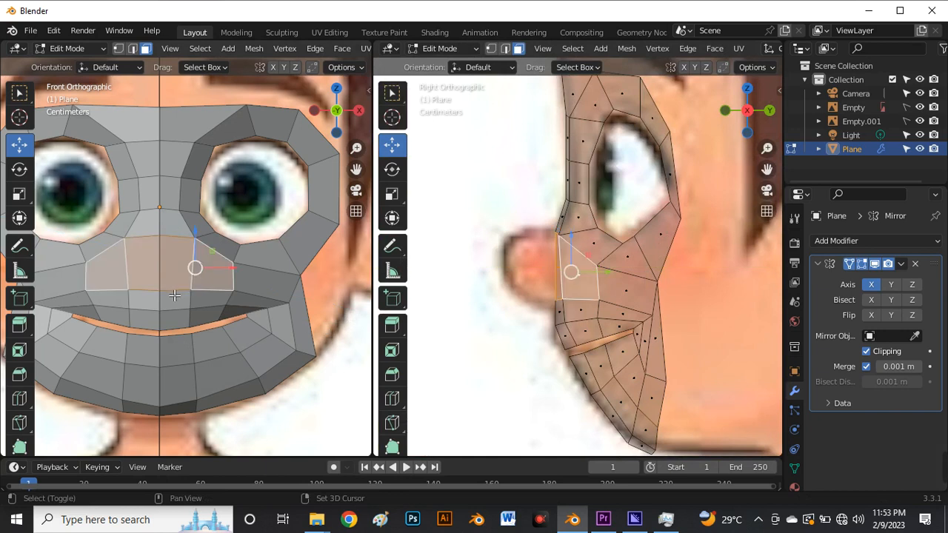
{"action": "scroll", "coordinate": [194, 268], "scroll_direction": "down", "scroll_amount": 3}
{"action": "scroll", "coordinate": [192, 270], "scroll_direction": "up", "scroll_amount": 1}
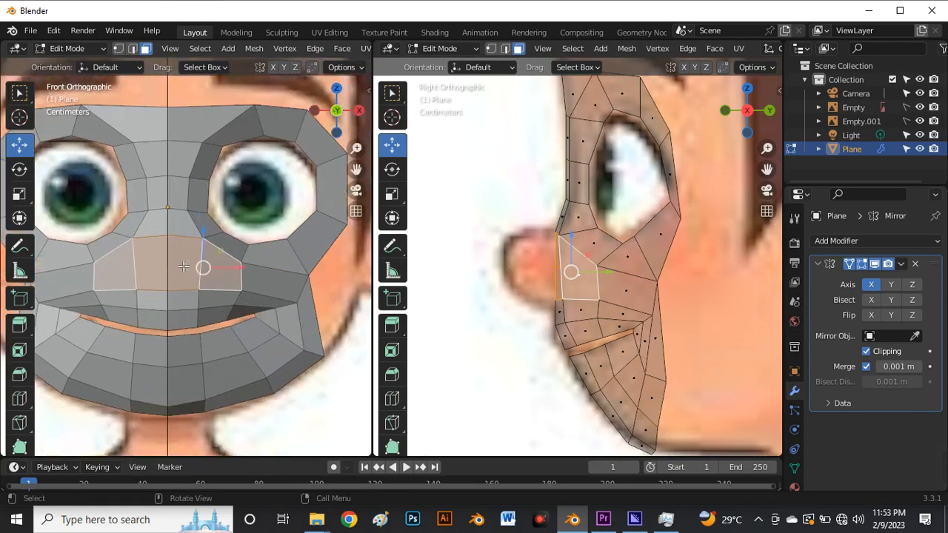
{"action": "scroll", "coordinate": [191, 278], "scroll_direction": "down", "scroll_amount": 1}
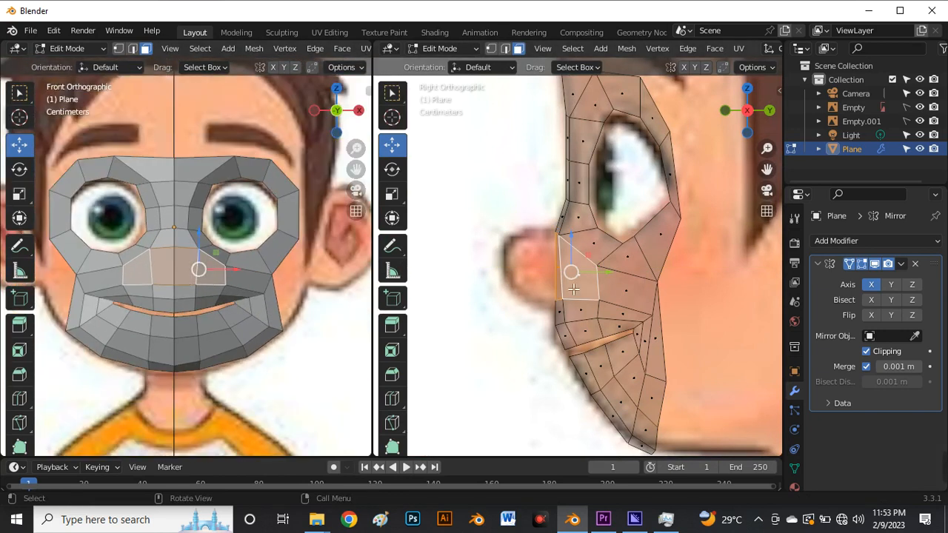
{"action": "scroll", "coordinate": [574, 290], "scroll_direction": "up", "scroll_amount": 2}
{"action": "key", "text": "e"}
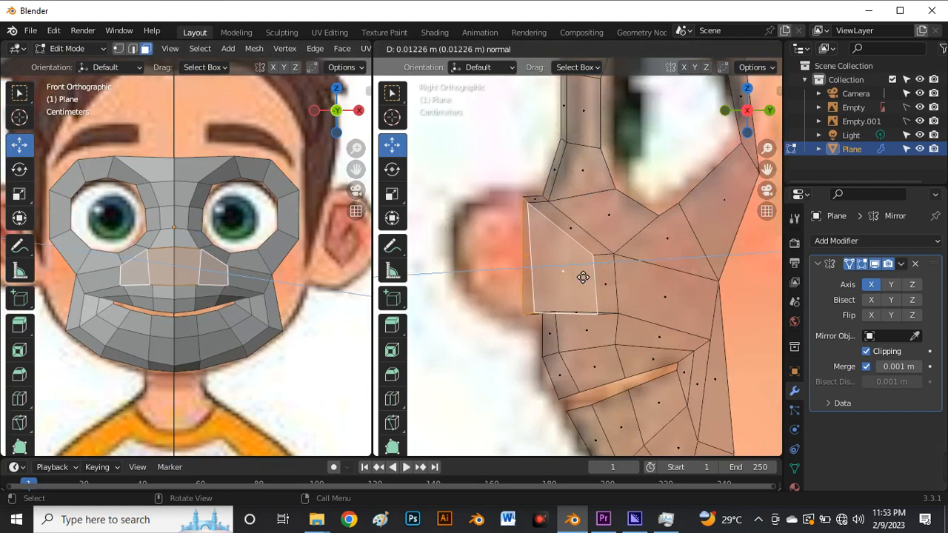
{"action": "left_click", "coordinate": [621, 282]}
{"action": "key", "text": "g"}
{"action": "key", "text": "y"}
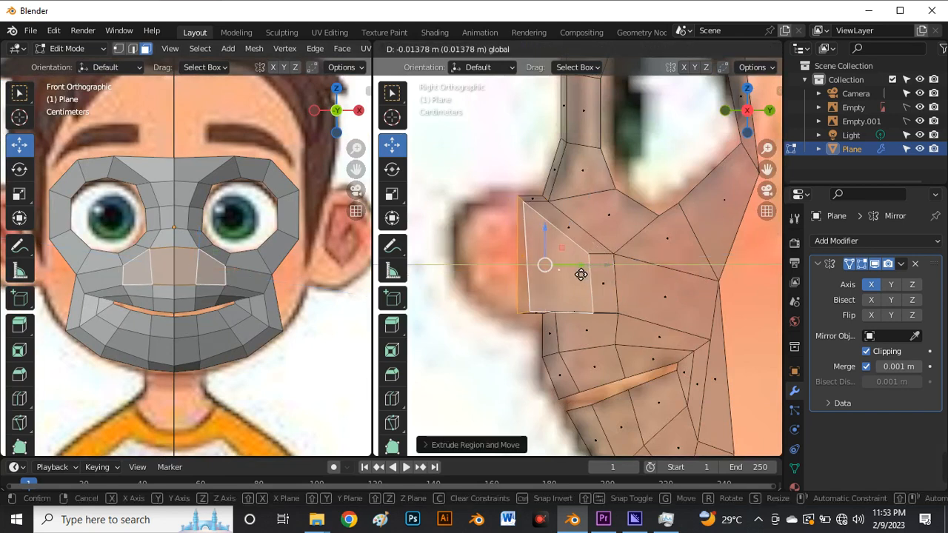
{"action": "left_click", "coordinate": [522, 286]}
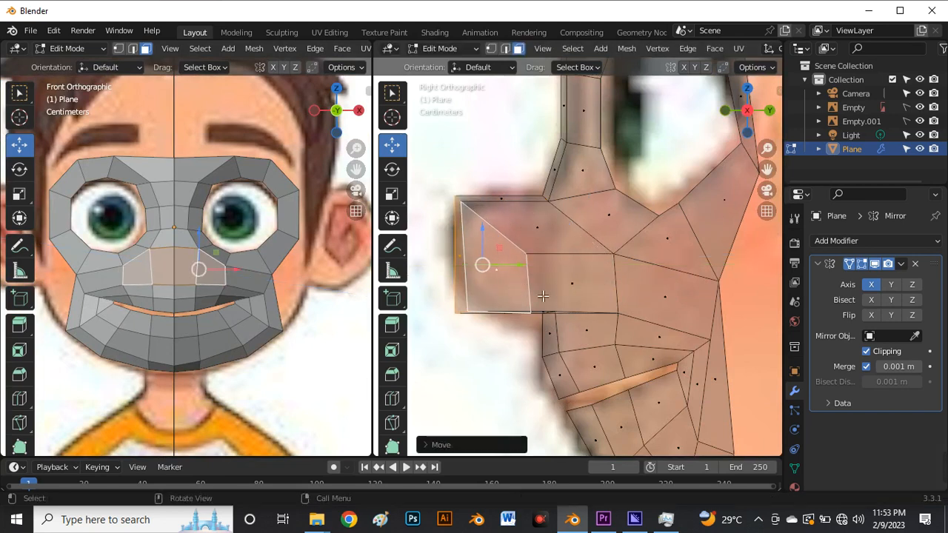
{"action": "scroll", "coordinate": [525, 285], "scroll_direction": "down", "scroll_amount": 4}
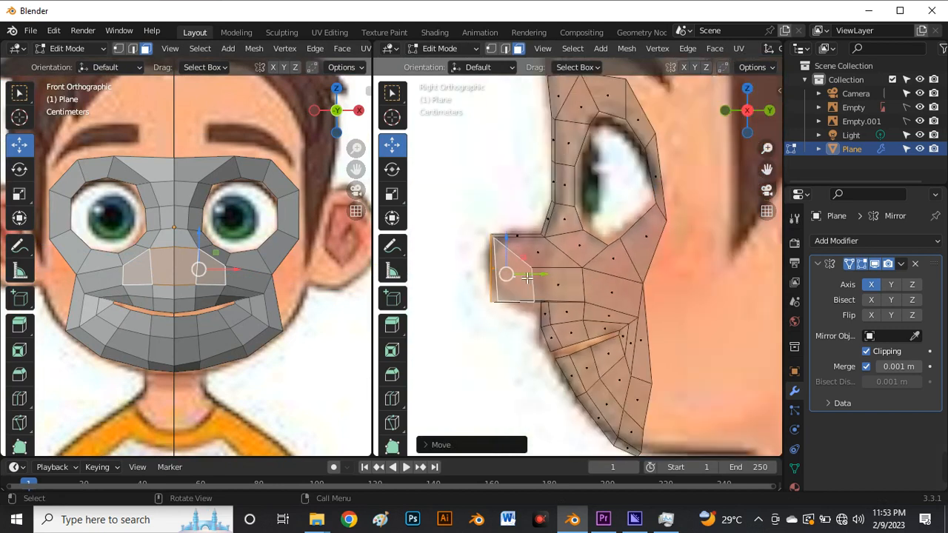
Switch to vertex selection and scale the extruded nose front down slightly in the front view.
{"action": "key", "text": "1"}
{"action": "scroll", "coordinate": [525, 279], "scroll_direction": "up", "scroll_amount": 5}
{"action": "scroll", "coordinate": [556, 294], "scroll_direction": "down", "scroll_amount": 3}
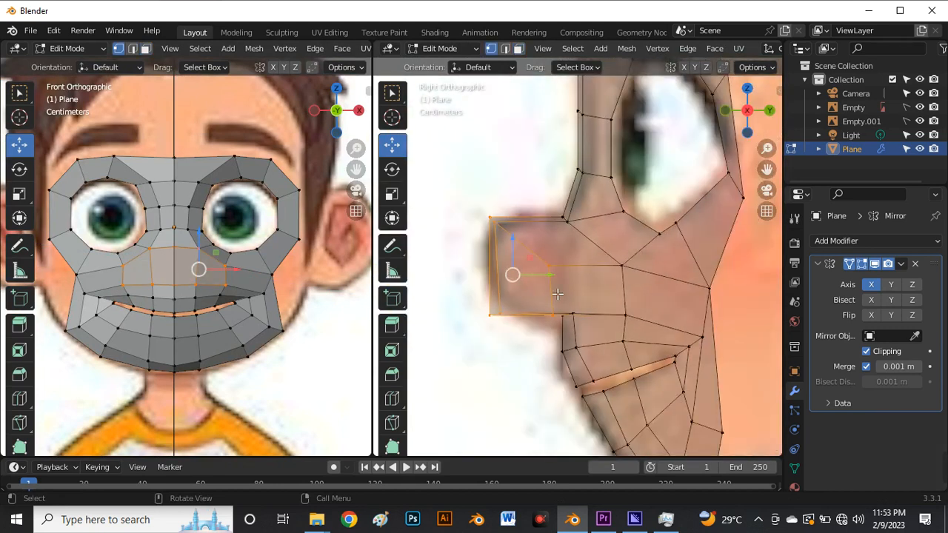
{"action": "scroll", "coordinate": [536, 298], "scroll_direction": "up", "scroll_amount": 1}
{"action": "scroll", "coordinate": [174, 270], "scroll_direction": "up", "scroll_amount": 5}
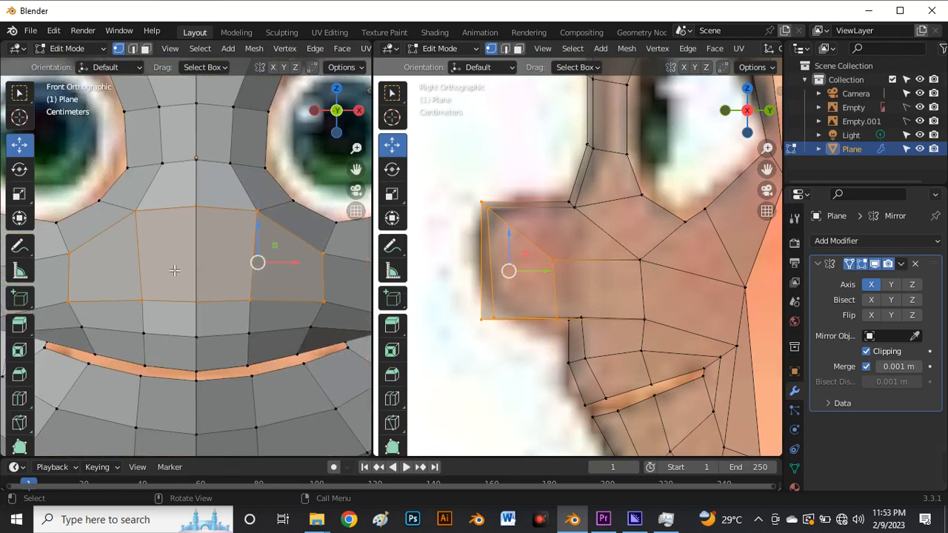
{"action": "key", "text": "s"}
{"action": "left_click", "coordinate": [291, 290]}
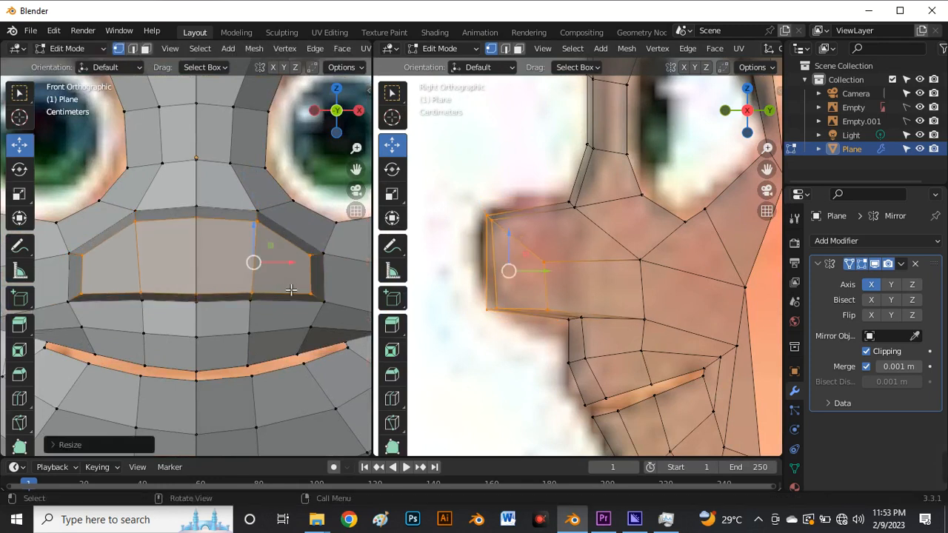
Move the nose front about 0.005 m along X toward the centre line.
{"action": "key", "text": "g"}
{"action": "key", "text": "x"}
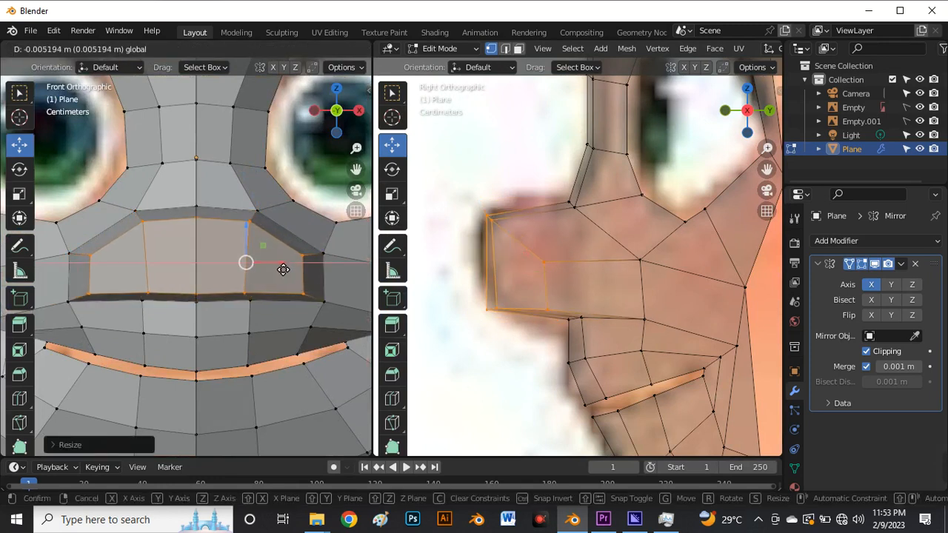
{"action": "left_click", "coordinate": [282, 270]}
{"action": "scroll", "coordinate": [252, 260], "scroll_direction": "down", "scroll_amount": 2}
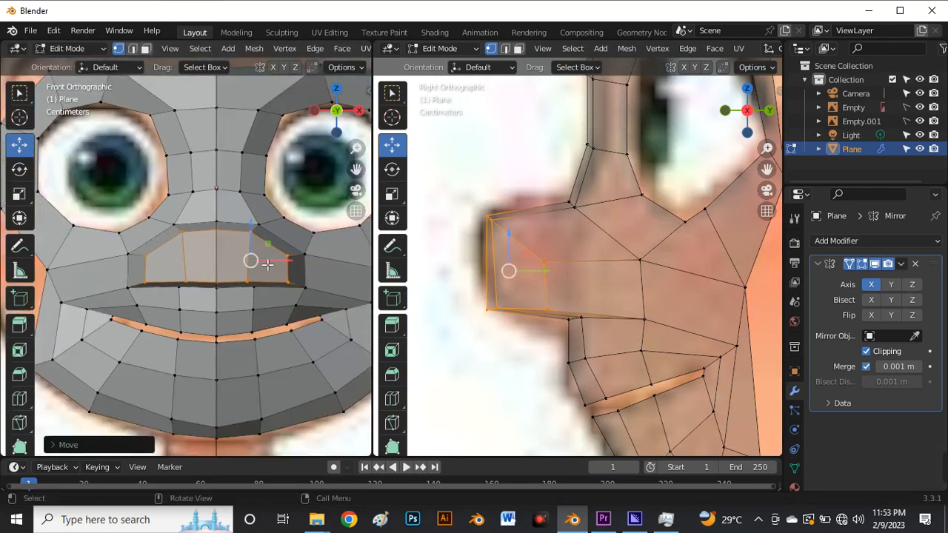
{"action": "scroll", "coordinate": [250, 260], "scroll_direction": "up", "scroll_amount": 2}
{"action": "scroll", "coordinate": [247, 239], "scroll_direction": "down", "scroll_amount": 2}
{"action": "scroll", "coordinate": [247, 238], "scroll_direction": "up", "scroll_amount": 3}
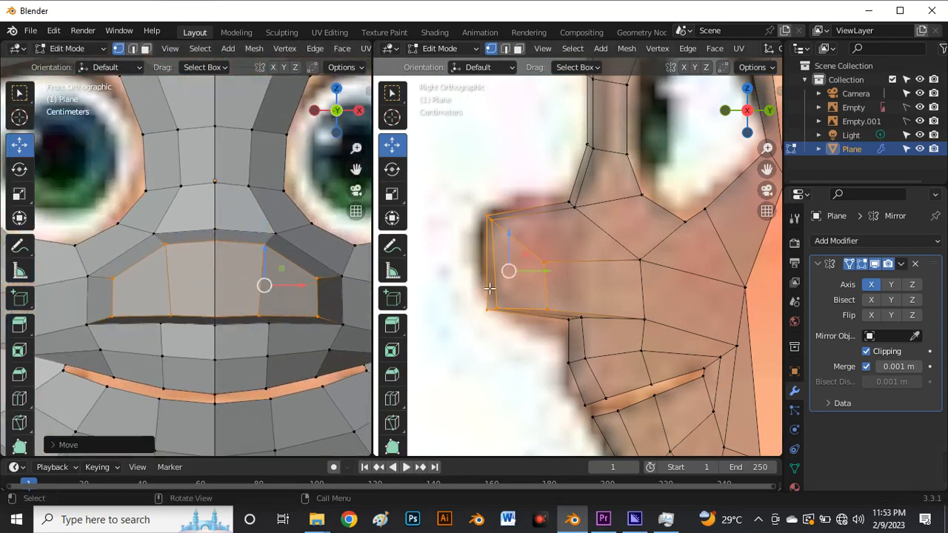
Rotate the nose front about 8.6° in the side view to follow the reference's nose tip.
{"action": "scroll", "coordinate": [491, 265], "scroll_direction": "down", "scroll_amount": 3}
{"action": "key", "text": "r"}
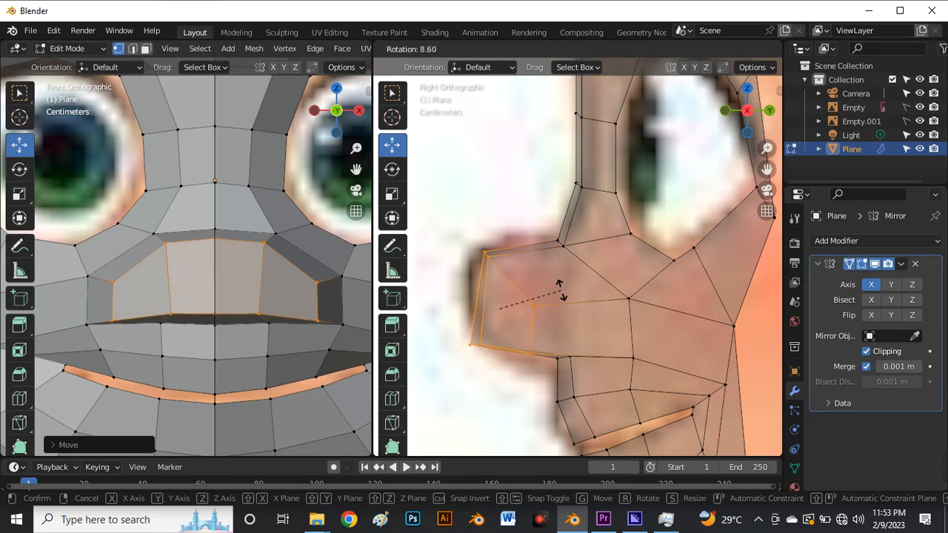
{"action": "left_click", "coordinate": [559, 292]}
Move the two outer side vertices of the nose front inward and up by about 0.012 m in the front view.
{"action": "left_click", "coordinate": [316, 283]}
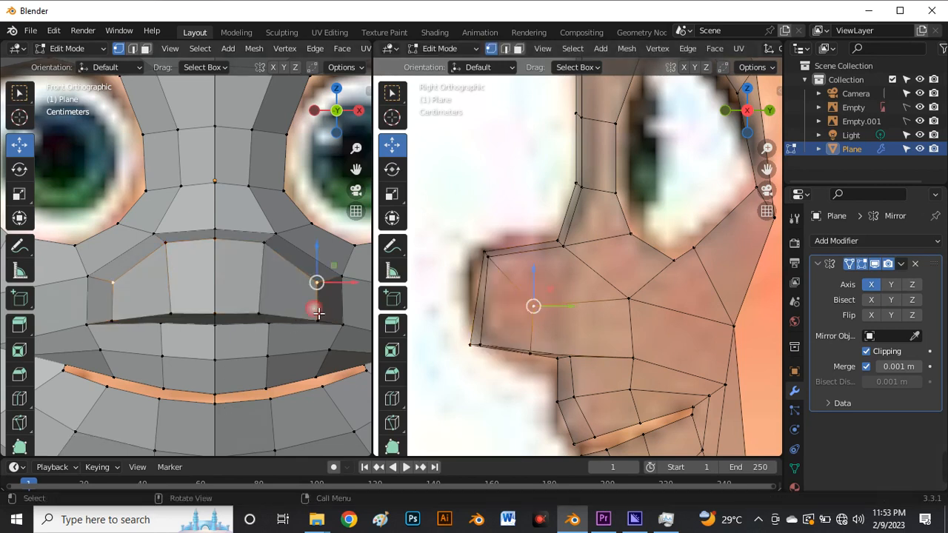
{"action": "scroll", "coordinate": [314, 304], "scroll_direction": "up", "scroll_amount": 3}
{"action": "left_click", "coordinate": [315, 347], "text": "shift"}
{"action": "key", "text": "g"}
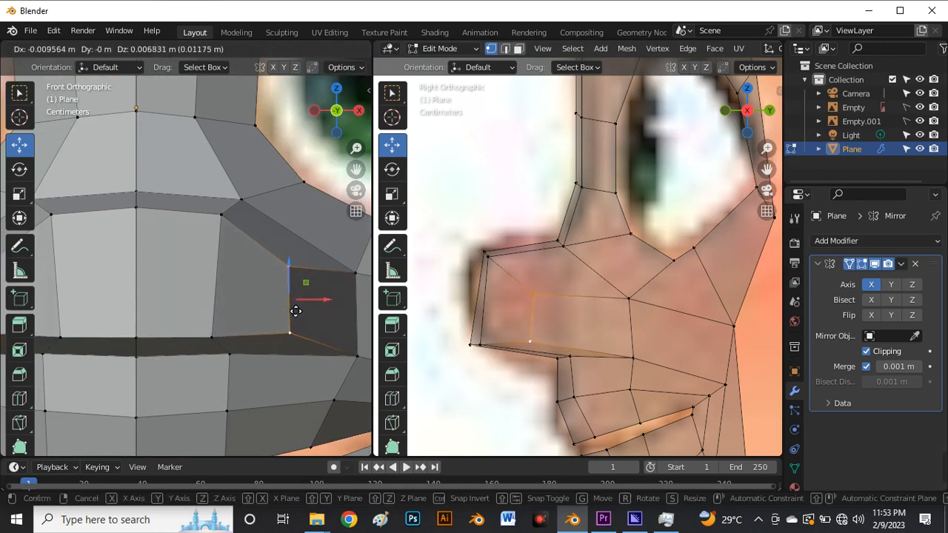
{"action": "left_click", "coordinate": [290, 300]}
{"action": "scroll", "coordinate": [290, 299], "scroll_direction": "down", "scroll_amount": 4}
{"action": "scroll", "coordinate": [230, 294], "scroll_direction": "up", "scroll_amount": 3}
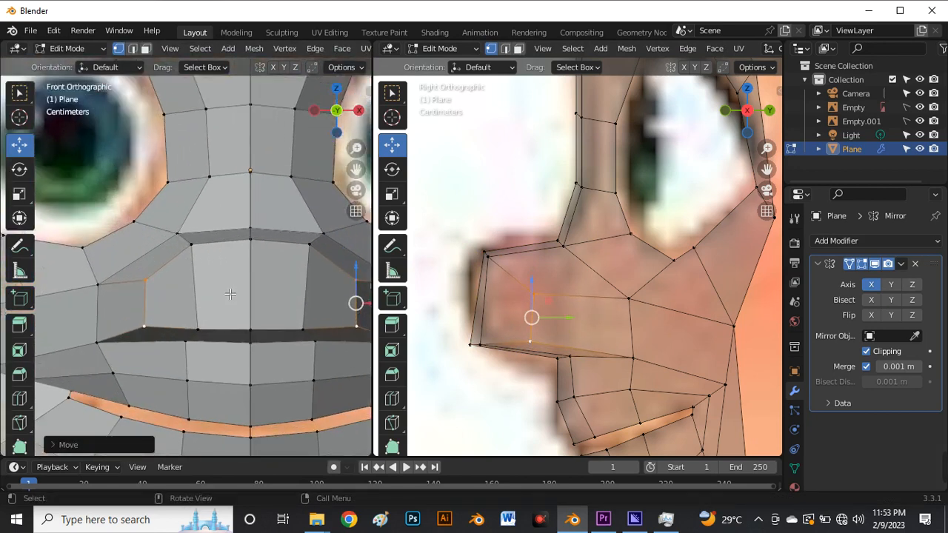
Move the two outer vertices at the nose's base about 0.009 m along X toward the centre line.
{"action": "scroll", "coordinate": [231, 294], "scroll_direction": "down", "scroll_amount": 4}
{"action": "scroll", "coordinate": [322, 300], "scroll_direction": "up", "scroll_amount": 3}
{"action": "left_click", "coordinate": [306, 282]}
{"action": "left_click", "coordinate": [307, 329], "text": "shift"}
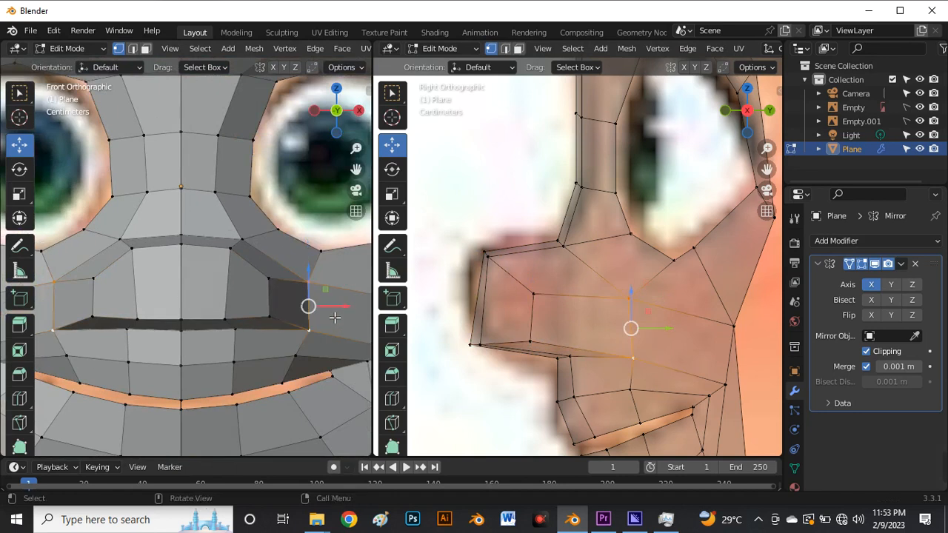
{"action": "key", "text": "g"}
{"action": "key", "text": "x"}
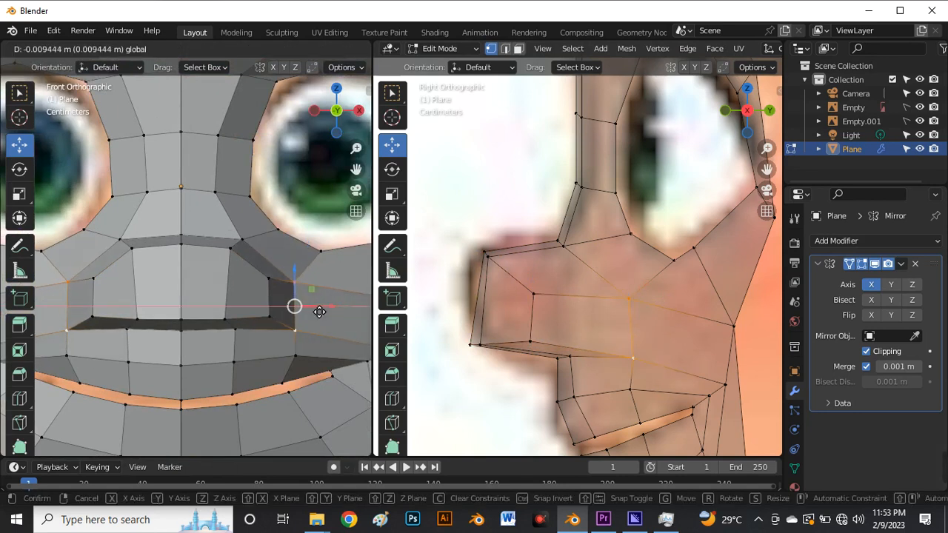
{"action": "left_click", "coordinate": [319, 311]}
{"action": "scroll", "coordinate": [310, 304], "scroll_direction": "down", "scroll_amount": 3}
{"action": "scroll", "coordinate": [326, 307], "scroll_direction": "up", "scroll_amount": 5}
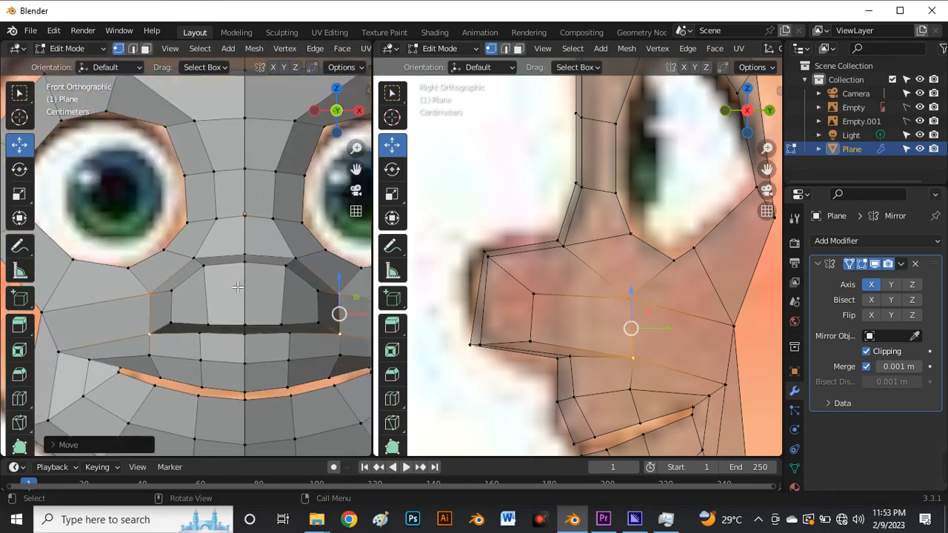
Add the nose's remaining side vertices at the base and tip to the selection and move them slightly inward along X.
{"action": "left_click", "coordinate": [285, 244], "text": "shift"}
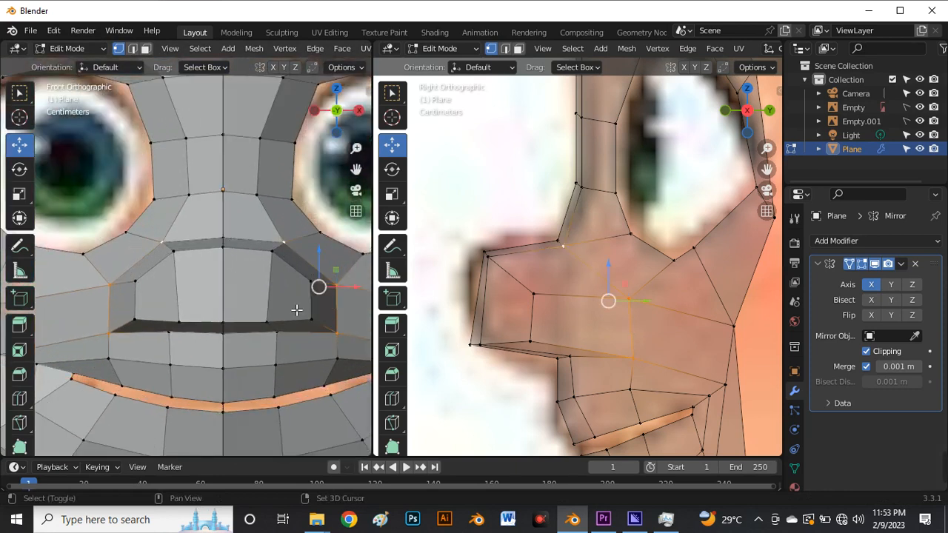
{"action": "left_click", "coordinate": [311, 319], "text": "shift"}
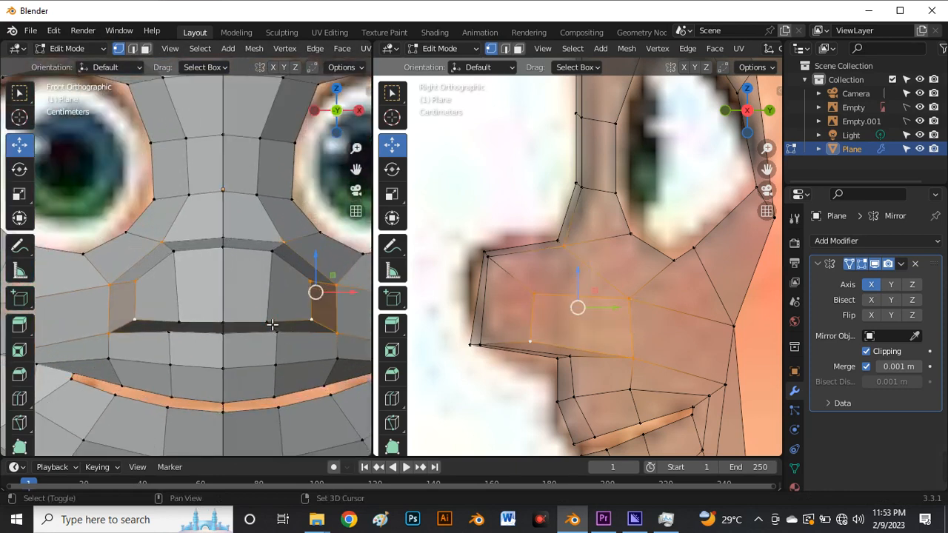
{"action": "left_click", "coordinate": [274, 328], "text": "shift"}
{"action": "left_click", "coordinate": [278, 254], "text": "shift"}
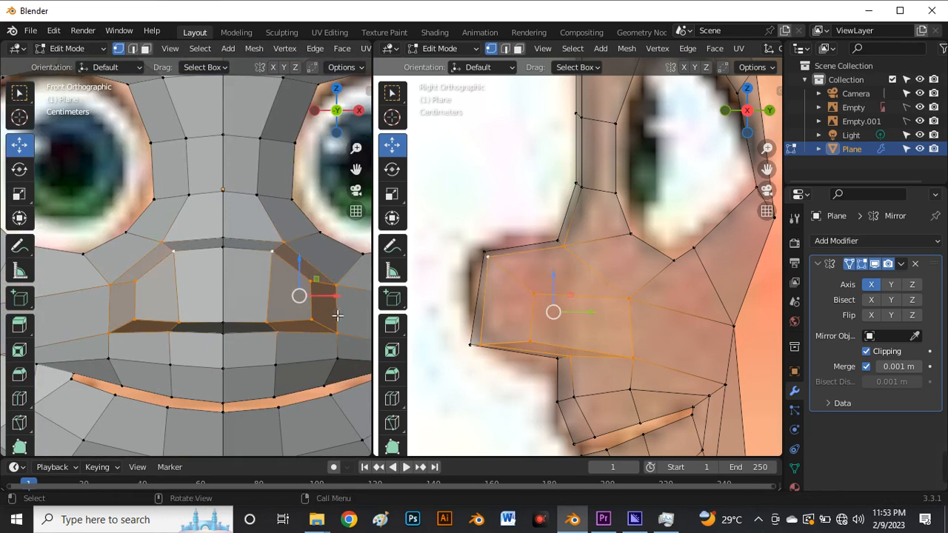
{"action": "left_click_drag", "start_coordinate": [340, 302], "coordinate": [327, 300]}
{"action": "scroll", "coordinate": [295, 296], "scroll_direction": "down", "scroll_amount": 2}
{"action": "scroll", "coordinate": [294, 296], "scroll_direction": "up", "scroll_amount": 3}
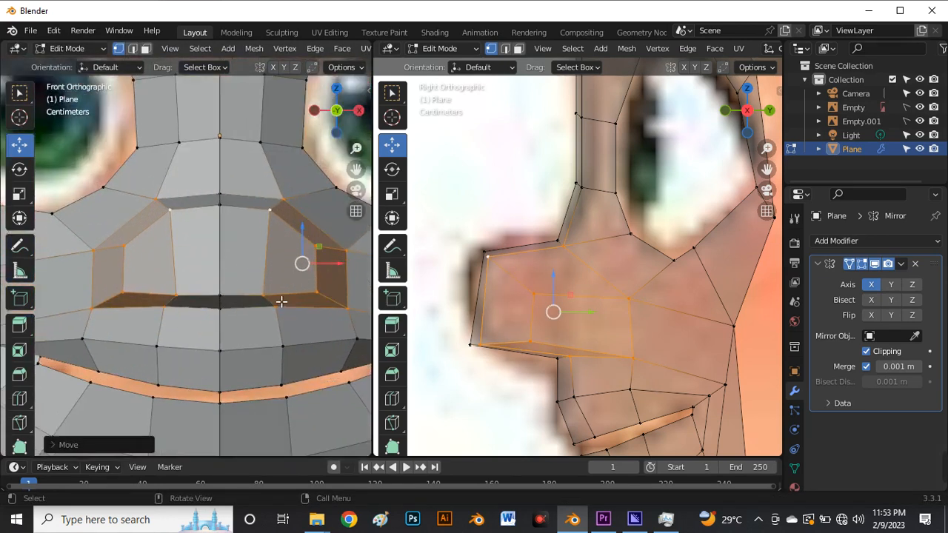
Select the lower outer vertices of the nose front and base and move them slightly inward and up.
{"action": "left_click", "coordinate": [311, 297]}
{"action": "scroll", "coordinate": [277, 296], "scroll_direction": "down", "scroll_amount": 4}
{"action": "scroll", "coordinate": [263, 293], "scroll_direction": "up", "scroll_amount": 4}
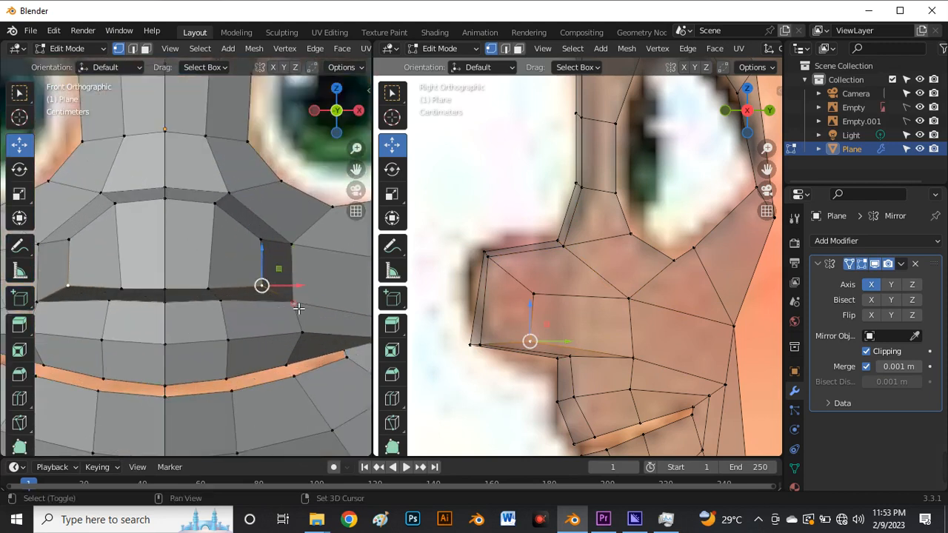
{"action": "left_click", "coordinate": [296, 305], "text": "shift"}
{"action": "left_click_drag", "start_coordinate": [285, 298], "coordinate": [276, 289]}
Raise the nose's underside vertices beside the centre line along Z, first about 0.004 m and then about 0.002 m more.
{"action": "left_click", "coordinate": [213, 291]}
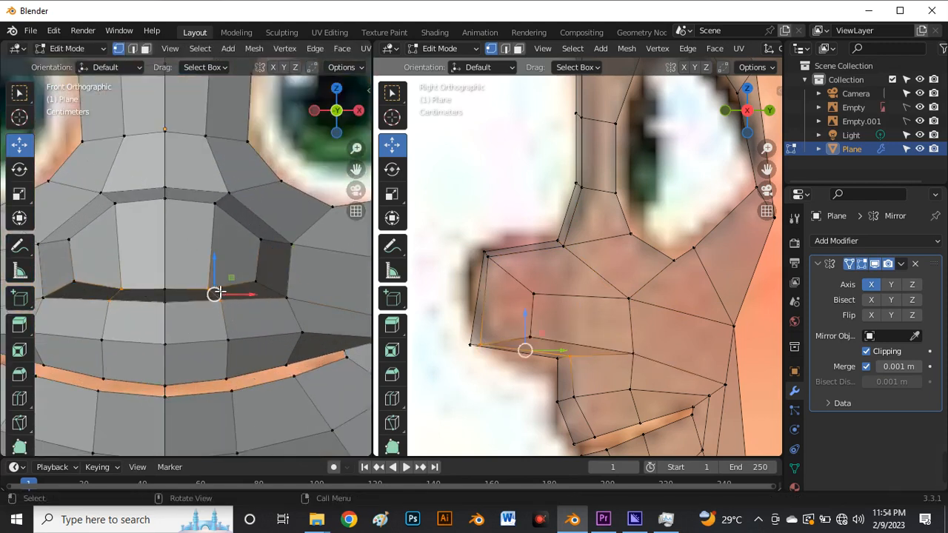
{"action": "key", "text": "g"}
{"action": "key", "text": "z"}
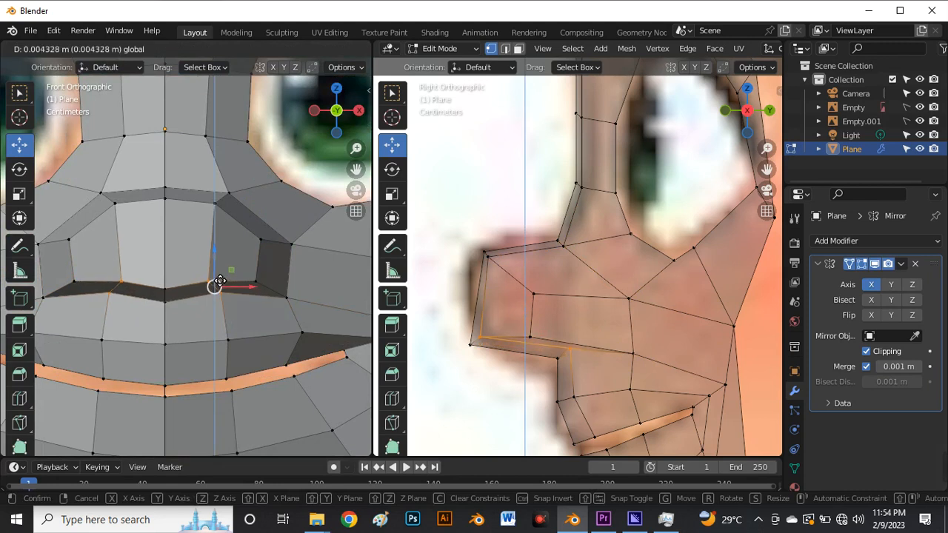
{"action": "left_click", "coordinate": [220, 281]}
{"action": "scroll", "coordinate": [192, 311], "scroll_direction": "down", "scroll_amount": 5}
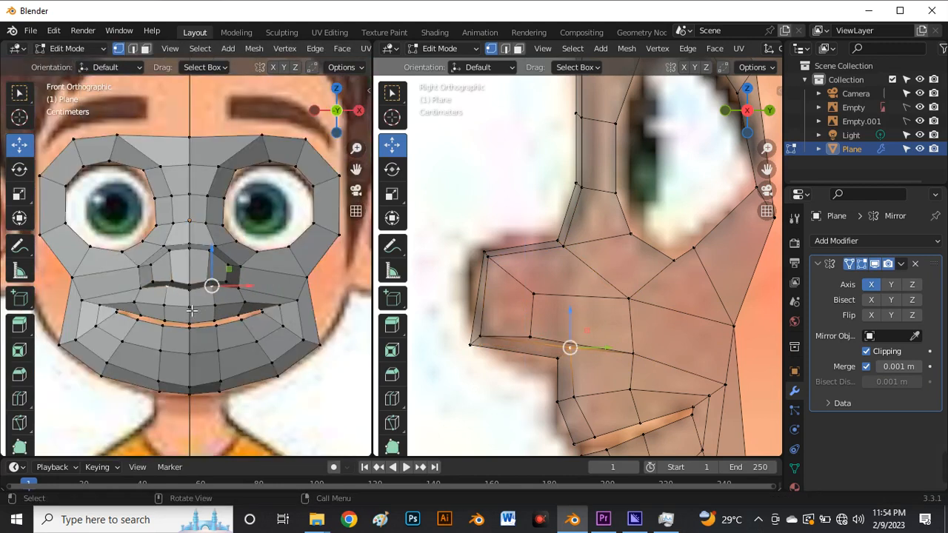
{"action": "scroll", "coordinate": [176, 280], "scroll_direction": "up", "scroll_amount": 4}
{"action": "left_click", "coordinate": [251, 291]}
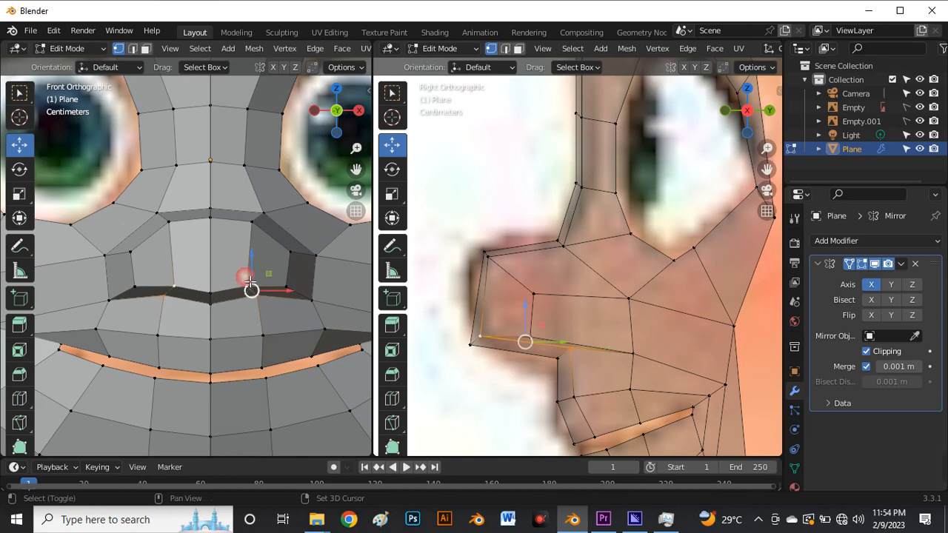
{"action": "key", "text": "g"}
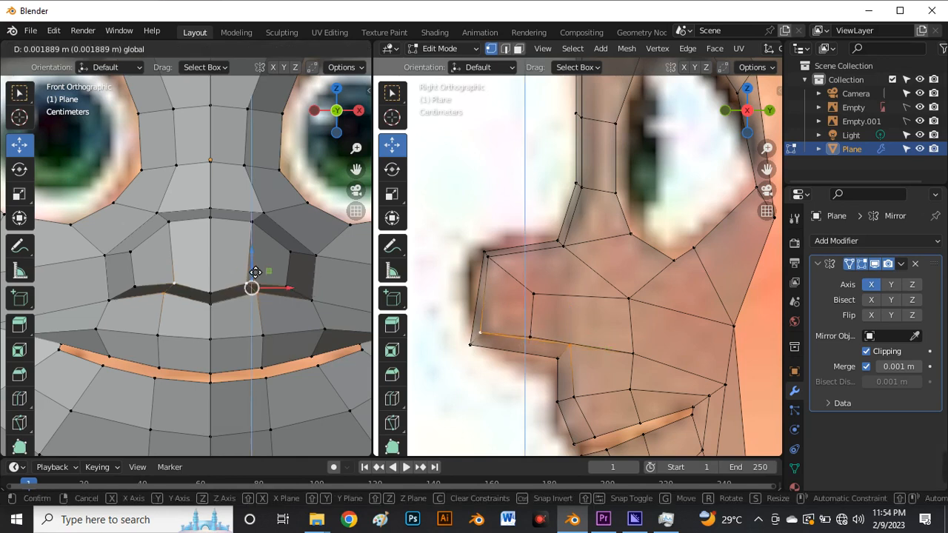
{"action": "left_click", "coordinate": [255, 285]}
Move the lower outer vertex of the nose's base inward and slightly down in the front view.
{"action": "left_click", "coordinate": [313, 303]}
{"action": "key", "text": "g"}
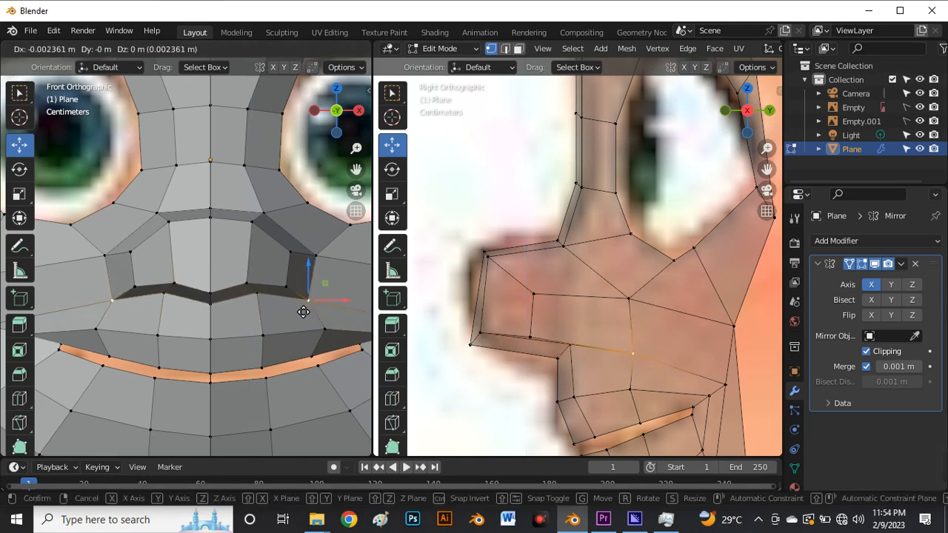
{"action": "left_click", "coordinate": [299, 302]}
{"action": "left_click_drag", "start_coordinate": [303, 306], "coordinate": [302, 310]}
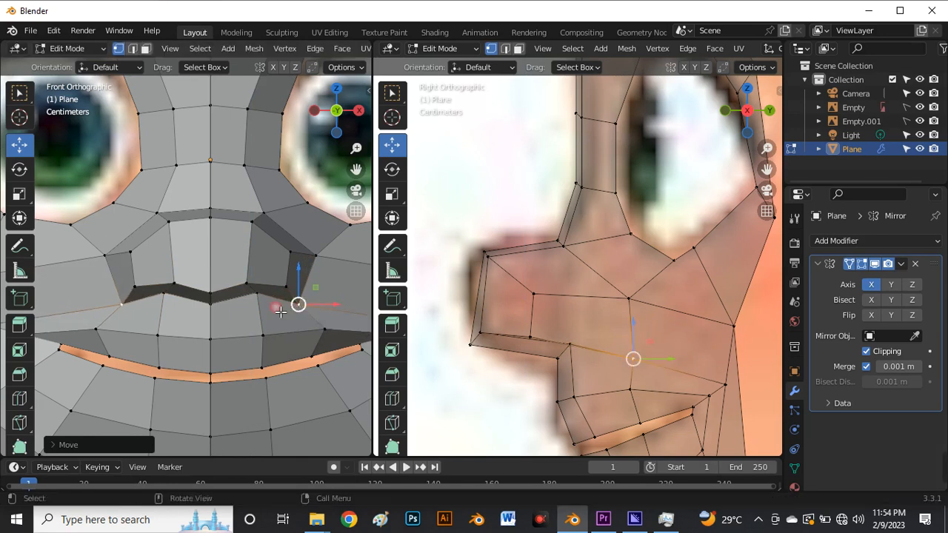
Move the outer vertex between the nose base and the upper lip along X toward the centre line.
{"action": "left_click", "coordinate": [215, 297]}
{"action": "scroll", "coordinate": [214, 320], "scroll_direction": "down", "scroll_amount": 4}
{"action": "scroll", "coordinate": [245, 332], "scroll_direction": "up", "scroll_amount": 4}
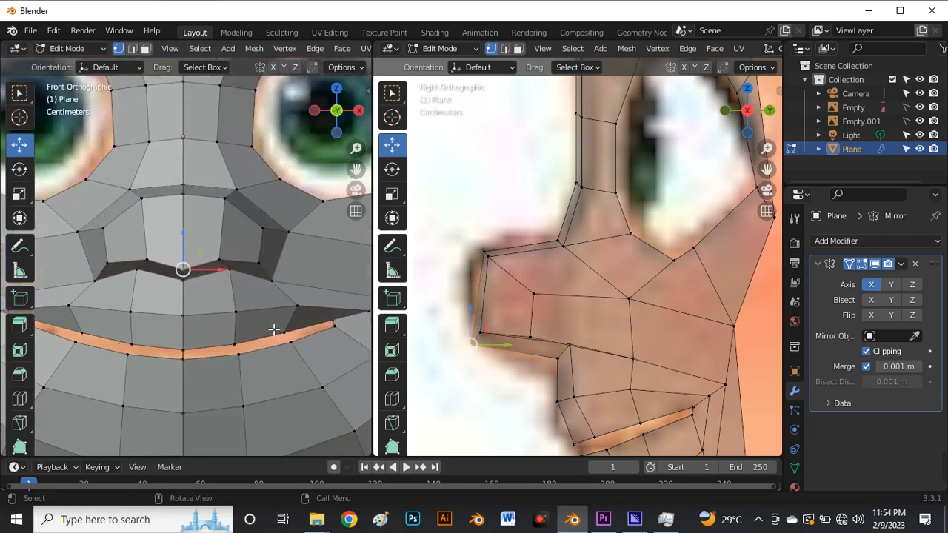
{"action": "left_click", "coordinate": [317, 312]}
{"action": "left_click_drag", "start_coordinate": [325, 311], "coordinate": [286, 315]}
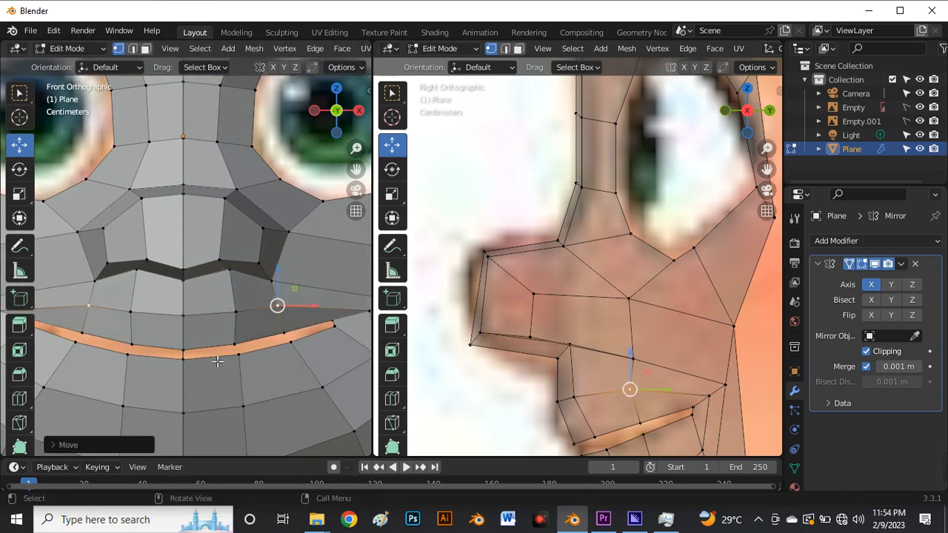
Move the upper front vertices of the nose tip slightly forward in the side view.
{"action": "left_click", "coordinate": [233, 345]}
{"action": "scroll", "coordinate": [213, 290], "scroll_direction": "down", "scroll_amount": 4}
{"action": "scroll", "coordinate": [213, 290], "scroll_direction": "up", "scroll_amount": 4}
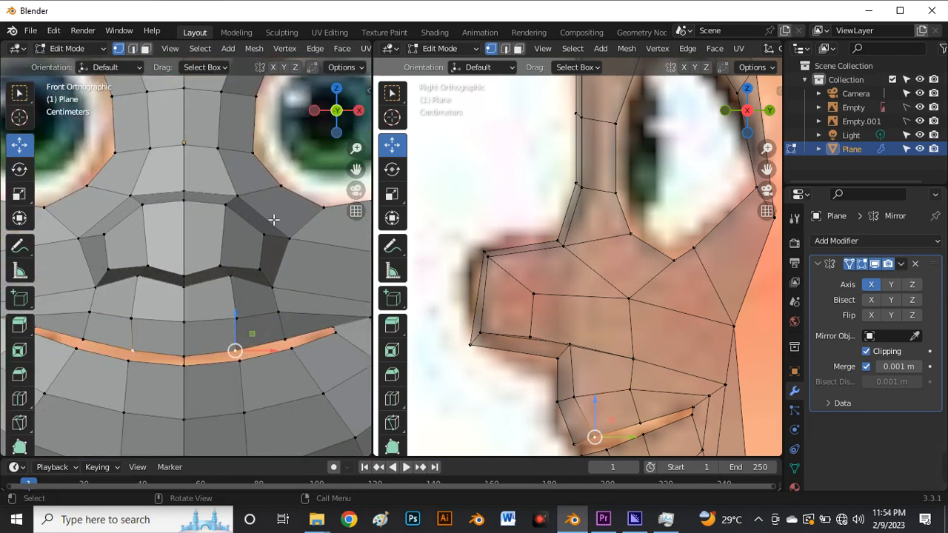
{"action": "scroll", "coordinate": [253, 203], "scroll_direction": "down", "scroll_amount": 5}
{"action": "scroll", "coordinate": [253, 202], "scroll_direction": "up", "scroll_amount": 2}
{"action": "scroll", "coordinate": [253, 202], "scroll_direction": "down", "scroll_amount": 1}
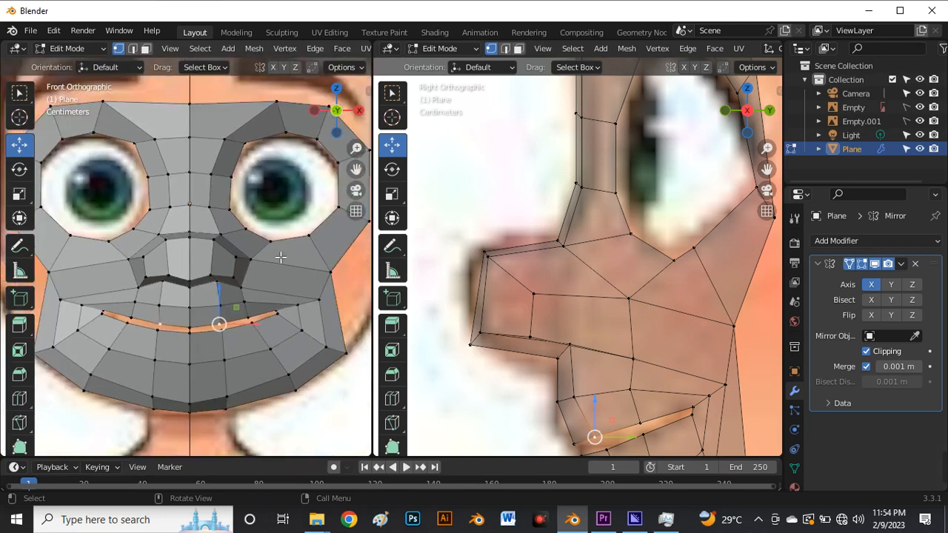
{"action": "scroll", "coordinate": [631, 304], "scroll_direction": "down", "scroll_amount": 5}
{"action": "scroll", "coordinate": [632, 304], "scroll_direction": "up", "scroll_amount": 3}
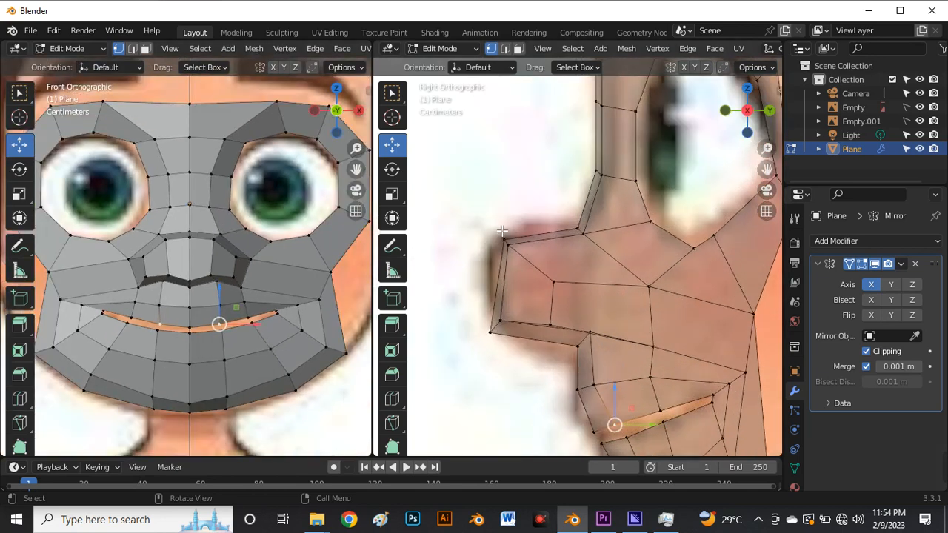
{"action": "left_click_drag", "start_coordinate": [499, 230], "coordinate": [550, 274]}
{"action": "left_click_drag", "start_coordinate": [512, 249], "coordinate": [508, 247]}
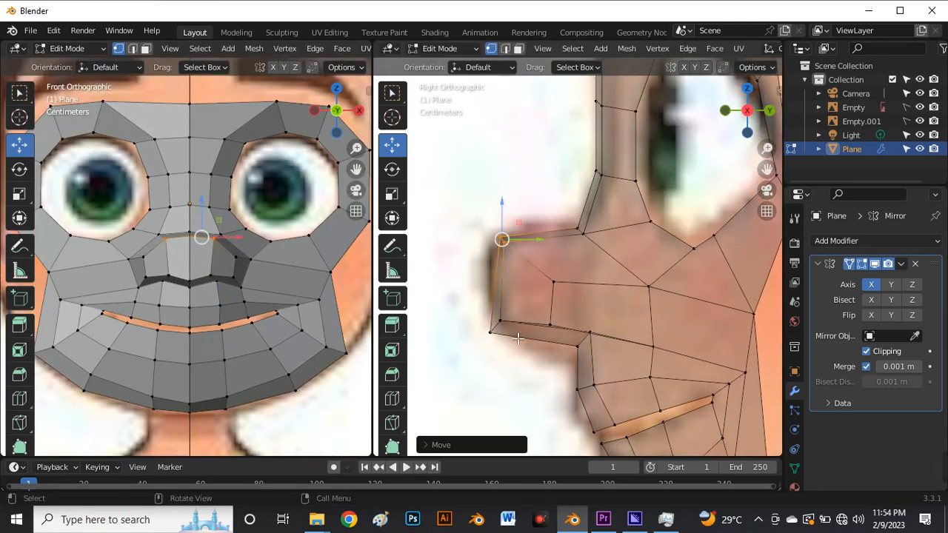
Move the lower front vertices of the nose tip slightly up and back in the side view.
{"action": "scroll", "coordinate": [517, 338], "scroll_direction": "up", "scroll_amount": 4}
{"action": "left_click_drag", "start_coordinate": [469, 281], "coordinate": [543, 373]}
{"action": "left_click", "coordinate": [470, 329], "text": "shift"}
{"action": "left_click_drag", "start_coordinate": [486, 323], "coordinate": [491, 309]}
{"action": "scroll", "coordinate": [492, 310], "scroll_direction": "down", "scroll_amount": 3}
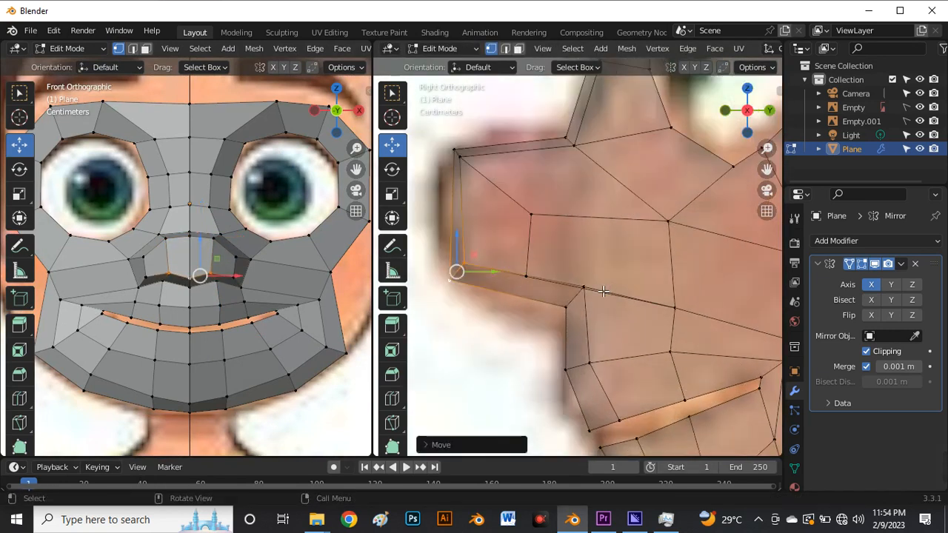
Move the nose's lower base vertices forward and down, and shift the upper-lip vertices forward to follow the side reference's profile.
{"action": "left_click_drag", "start_coordinate": [601, 277], "coordinate": [561, 325]}
{"action": "left_click_drag", "start_coordinate": [535, 360], "coordinate": [576, 381]}
{"action": "scroll", "coordinate": [530, 330], "scroll_direction": "down", "scroll_amount": 3}
{"action": "scroll", "coordinate": [564, 369], "scroll_direction": "up", "scroll_amount": 3}
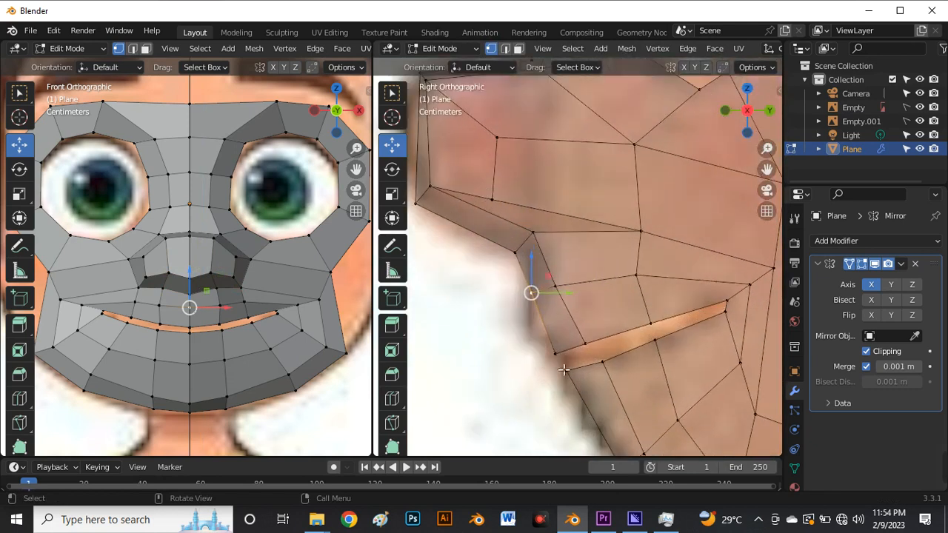
{"action": "left_click_drag", "start_coordinate": [574, 280], "coordinate": [538, 297]}
{"action": "left_click_drag", "start_coordinate": [600, 335], "coordinate": [547, 361]}
{"action": "scroll", "coordinate": [521, 385], "scroll_direction": "down", "scroll_amount": 3}
{"action": "left_click", "coordinate": [521, 385]}
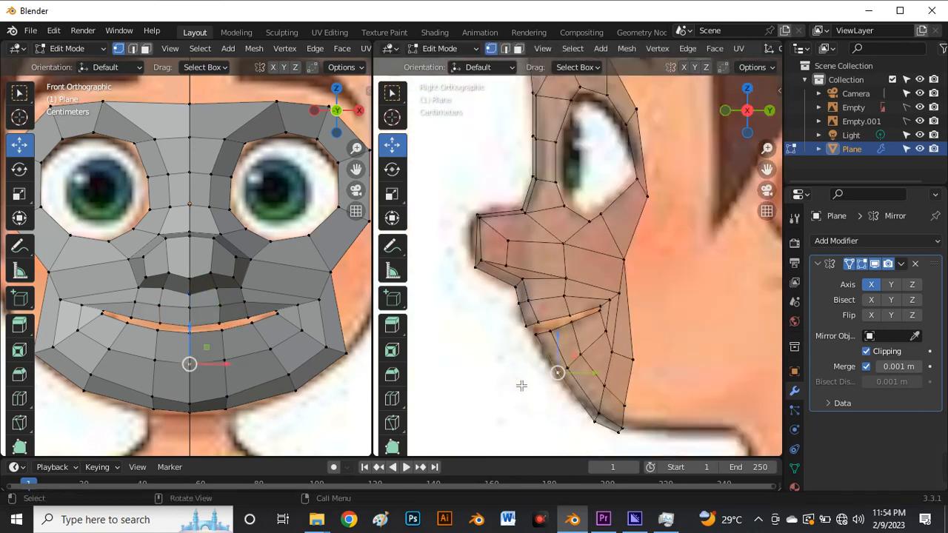
Compare the face mesh with the front and side reference drawings.
{"action": "scroll", "coordinate": [517, 395], "scroll_direction": "down", "scroll_amount": 2}
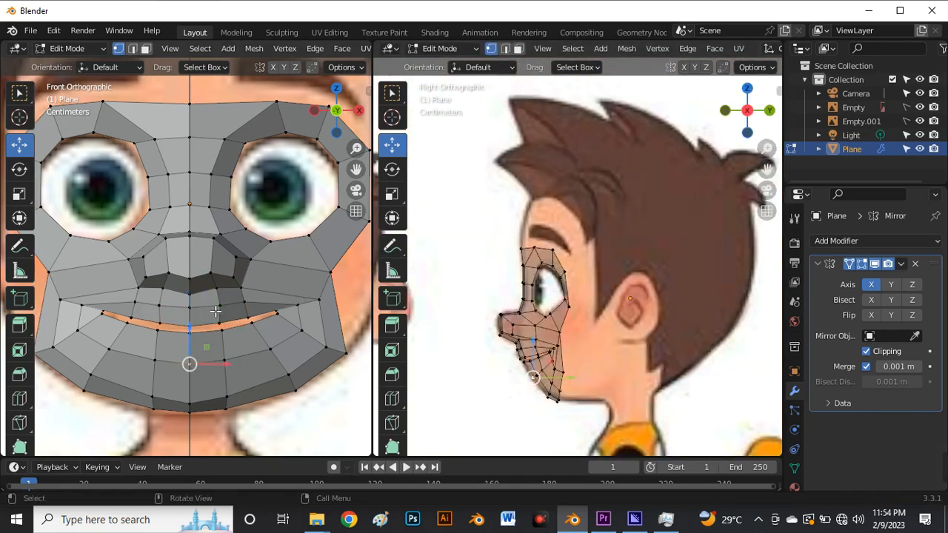
{"action": "scroll", "coordinate": [215, 311], "scroll_direction": "down", "scroll_amount": 3}
{"action": "scroll", "coordinate": [218, 297], "scroll_direction": "up", "scroll_amount": 3}
{"action": "scroll", "coordinate": [218, 296], "scroll_direction": "down", "scroll_amount": 3}
{"action": "scroll", "coordinate": [238, 314], "scroll_direction": "up", "scroll_amount": 3}
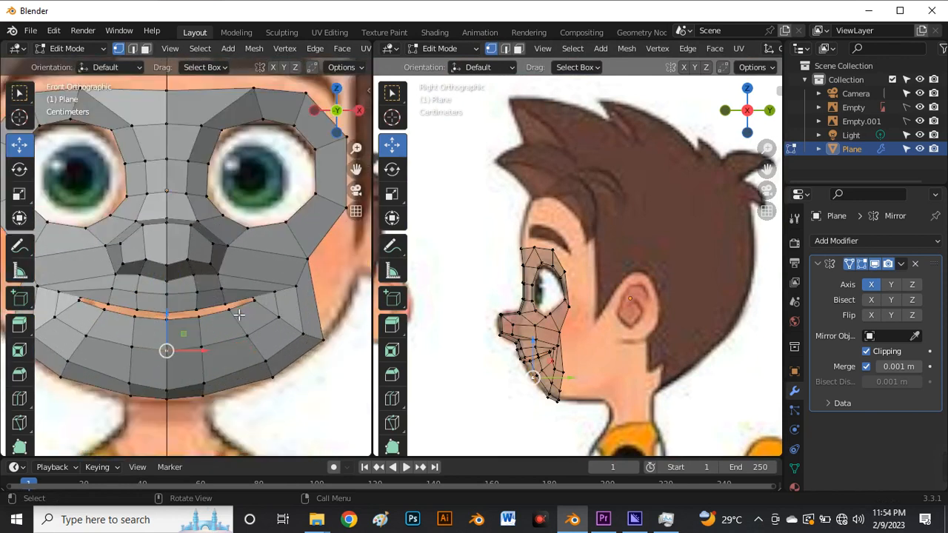
{"action": "scroll", "coordinate": [239, 315], "scroll_direction": "down", "scroll_amount": 4}
{"action": "scroll", "coordinate": [235, 283], "scroll_direction": "up", "scroll_amount": 3}
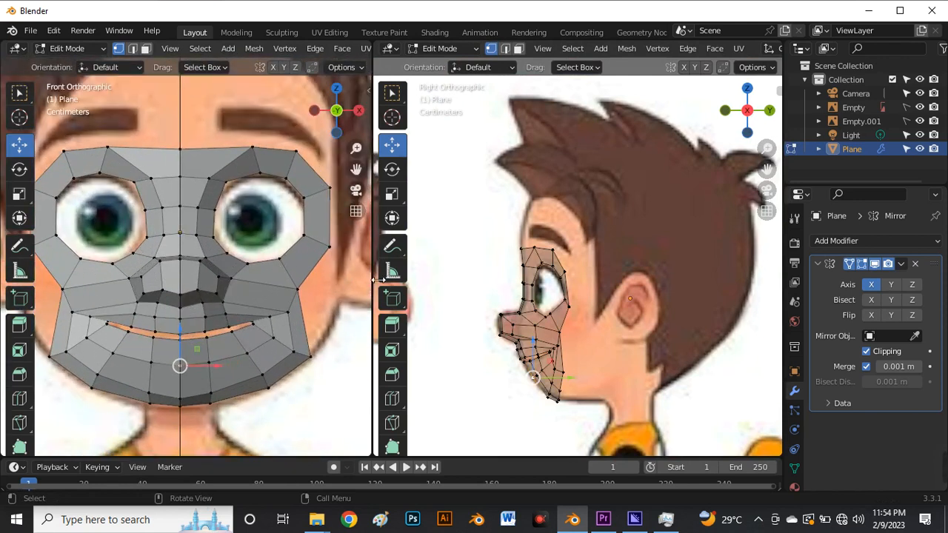
Add one centred edge loop around the nose, halfway between its tip and its base.
{"action": "scroll", "coordinate": [506, 339], "scroll_direction": "up", "scroll_amount": 4}
{"action": "scroll", "coordinate": [552, 315], "scroll_direction": "up", "scroll_amount": 3}
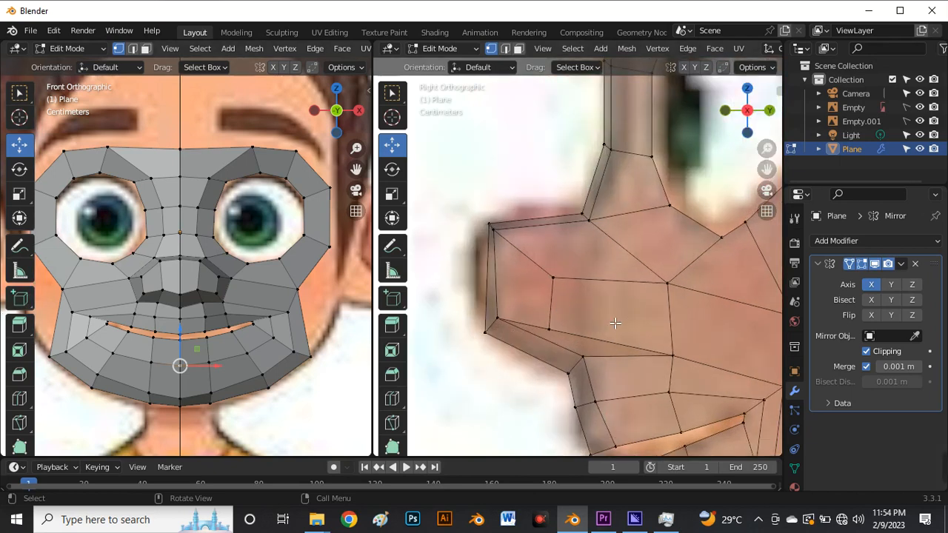
{"action": "key", "text": "ctrl+r"}
{"action": "left_click", "coordinate": [537, 344]}
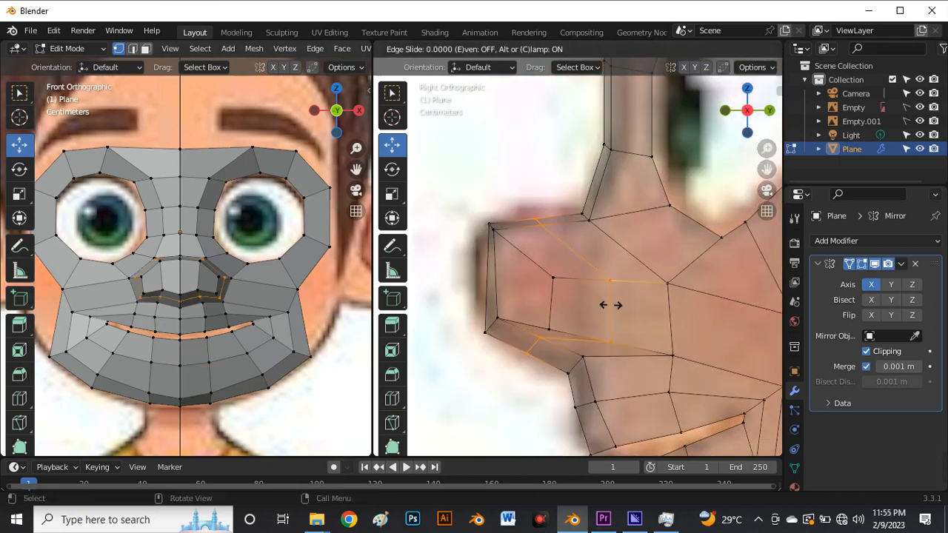
{"action": "left_click", "coordinate": [537, 344]}
Raise the centre-line vertices along the nose's top ridge slightly.
{"action": "scroll", "coordinate": [540, 346], "scroll_direction": "up", "scroll_amount": 3}
{"action": "scroll", "coordinate": [547, 339], "scroll_direction": "up", "scroll_amount": 4}
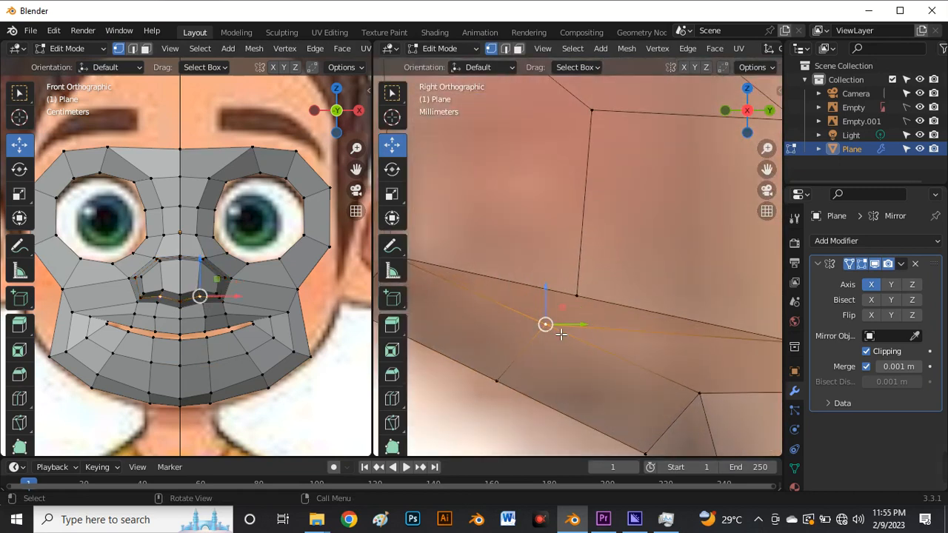
{"action": "scroll", "coordinate": [555, 329], "scroll_direction": "down", "scroll_amount": 4}
{"action": "scroll", "coordinate": [122, 290], "scroll_direction": "up", "scroll_amount": 6}
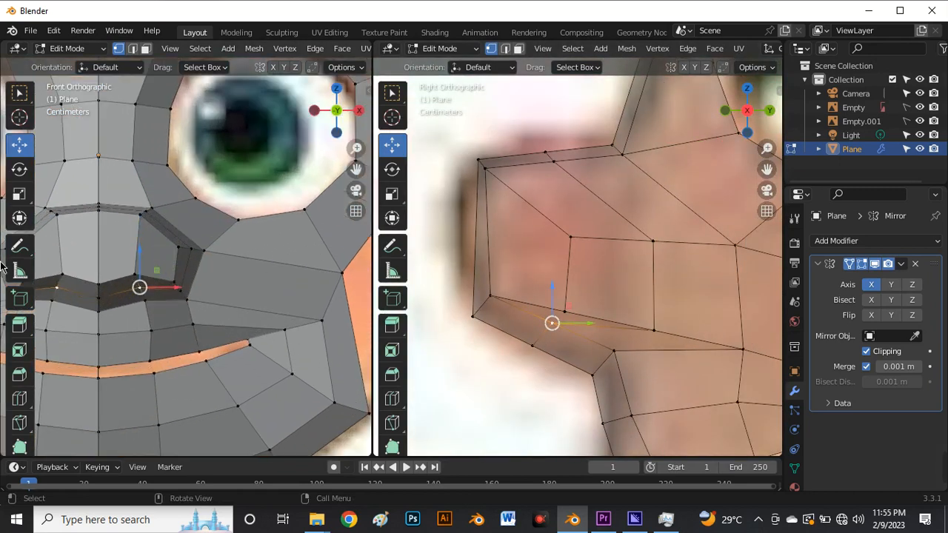
{"action": "scroll", "coordinate": [116, 288], "scroll_direction": "up", "scroll_amount": 2}
{"action": "left_click_drag", "start_coordinate": [164, 292], "coordinate": [172, 306]}
{"action": "scroll", "coordinate": [202, 286], "scroll_direction": "down", "scroll_amount": 1}
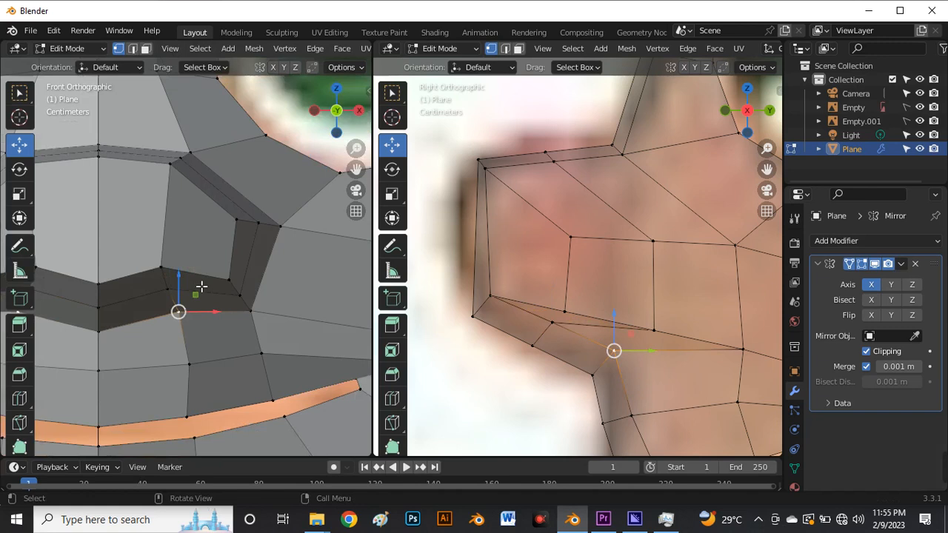
{"action": "scroll", "coordinate": [201, 286], "scroll_direction": "down", "scroll_amount": 5}
{"action": "scroll", "coordinate": [144, 214], "scroll_direction": "up", "scroll_amount": 5}
{"action": "mouse_move", "coordinate": [168, 219]}
{"action": "left_mouse_down"}
{"action": "mouse_move", "coordinate": [191, 267]}
{"action": "mouse_move", "coordinate": [176, 209]}
{"action": "left_mouse_up"}
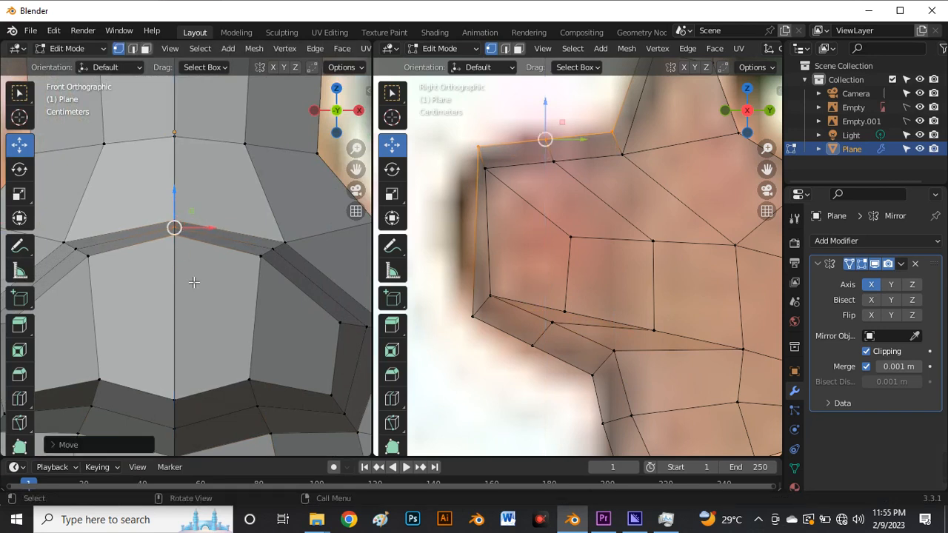
Lower the nose tip's upper side vertex slightly along Z in the front view.
{"action": "left_click", "coordinate": [195, 282]}
{"action": "scroll", "coordinate": [194, 281], "scroll_direction": "down", "scroll_amount": 6}
{"action": "scroll", "coordinate": [195, 282], "scroll_direction": "up", "scroll_amount": 6}
{"action": "left_click", "coordinate": [260, 256]}
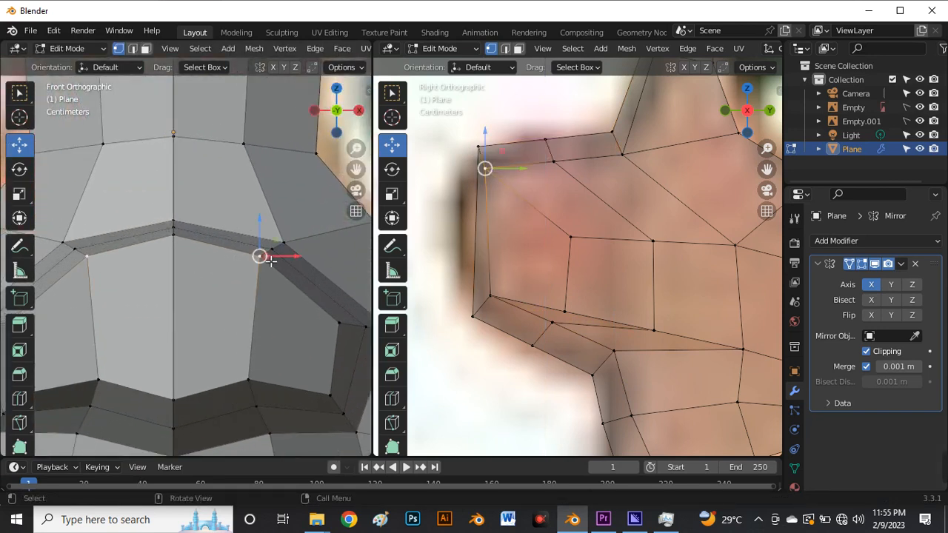
{"action": "left_click_drag", "start_coordinate": [259, 226], "coordinate": [261, 263]}
Raise the middle edge loop's top centre vertex and its adjacent side vertex slightly in the front view.
{"action": "left_click", "coordinate": [124, 250]}
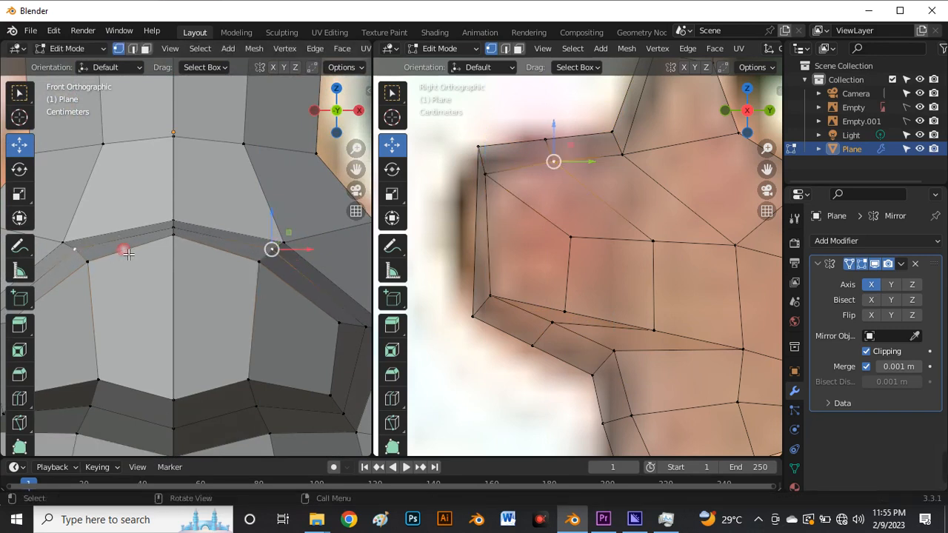
{"action": "left_click", "coordinate": [180, 224]}
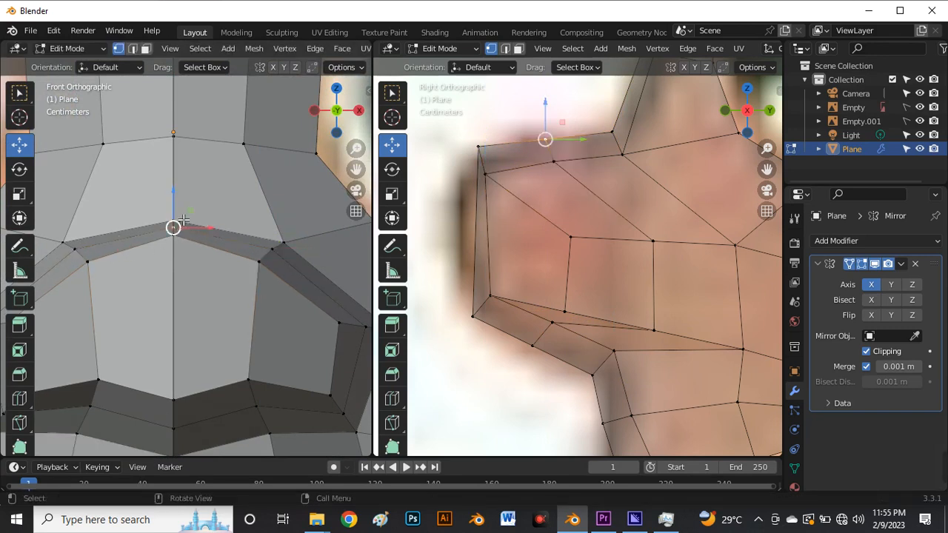
{"action": "left_click", "coordinate": [271, 249], "text": "shift"}
{"action": "left_click_drag", "start_coordinate": [223, 217], "coordinate": [223, 212]}
{"action": "scroll", "coordinate": [197, 200], "scroll_direction": "down", "scroll_amount": 3}
{"action": "scroll", "coordinate": [285, 277], "scroll_direction": "up", "scroll_amount": 1}
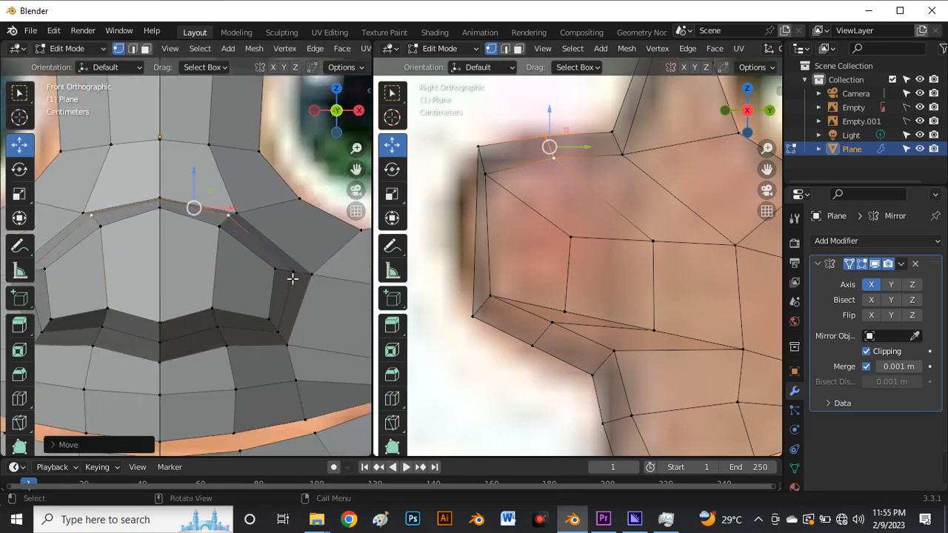
Move the nose tip's outer vertices slightly up and the adjoining edge loop's outer vertices slightly outward in the front view.
{"action": "scroll", "coordinate": [292, 278], "scroll_direction": "up", "scroll_amount": 2}
{"action": "left_click", "coordinate": [268, 266]}
{"action": "left_click", "coordinate": [259, 339], "text": "shift"}
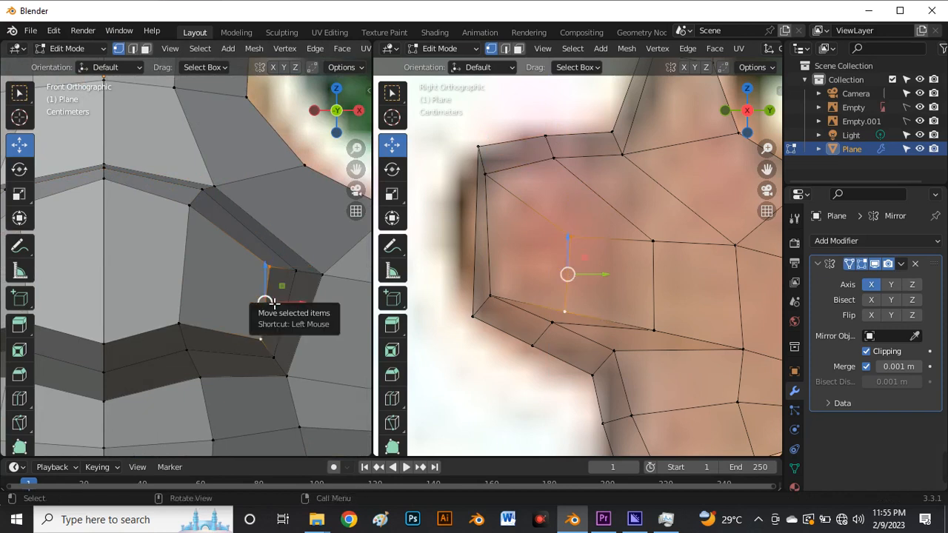
{"action": "left_click_drag", "start_coordinate": [273, 304], "coordinate": [306, 323]}
{"action": "left_click", "coordinate": [297, 274]}
{"action": "left_click", "coordinate": [277, 360], "text": "shift"}
{"action": "scroll", "coordinate": [275, 344], "scroll_direction": "down", "scroll_amount": 3}
{"action": "scroll", "coordinate": [250, 328], "scroll_direction": "down", "scroll_amount": 2}
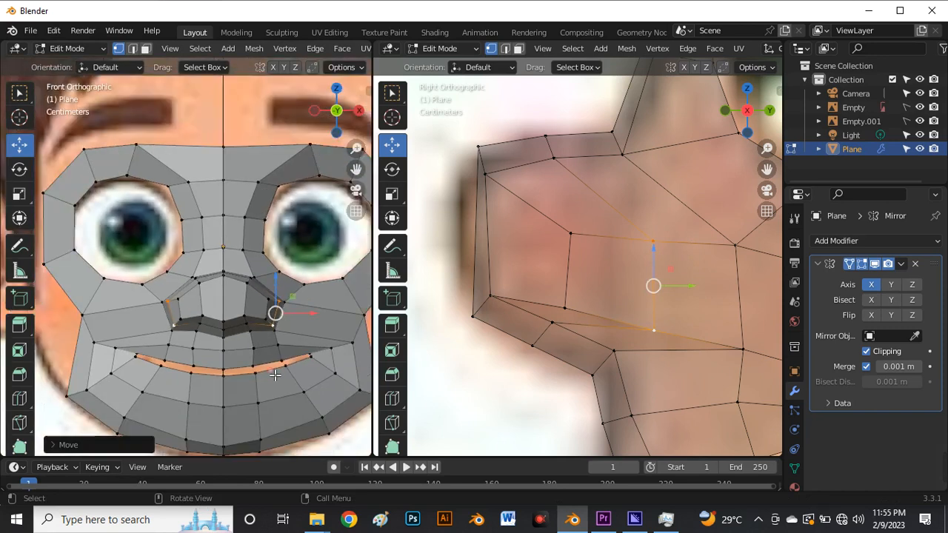
Raise the side vertex where the nose's top meets the bridge about 0.0028 m along Z.
{"action": "left_click", "coordinate": [275, 375], "text": "alt"}
{"action": "scroll", "coordinate": [275, 375], "scroll_direction": "down", "scroll_amount": 3}
{"action": "scroll", "coordinate": [222, 311], "scroll_direction": "up", "scroll_amount": 4}
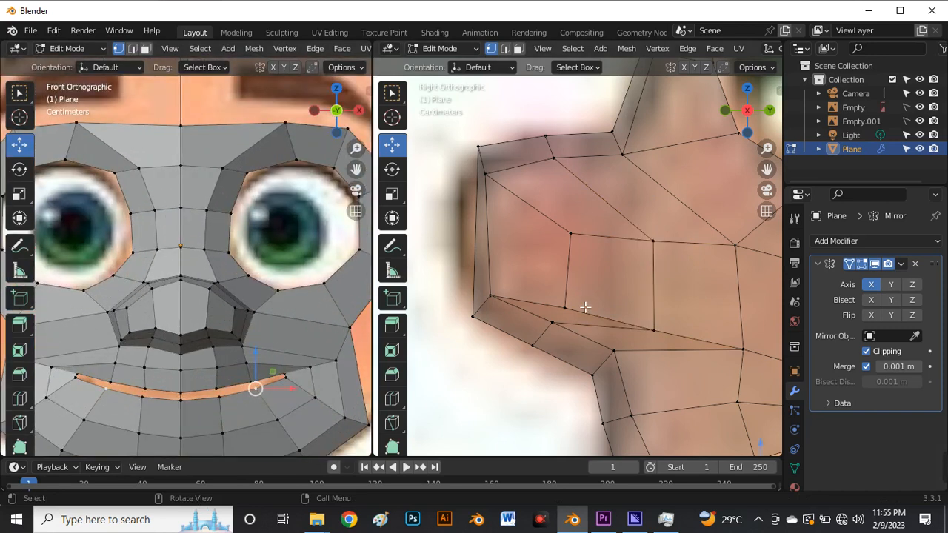
{"action": "scroll", "coordinate": [142, 304], "scroll_direction": "down", "scroll_amount": 5}
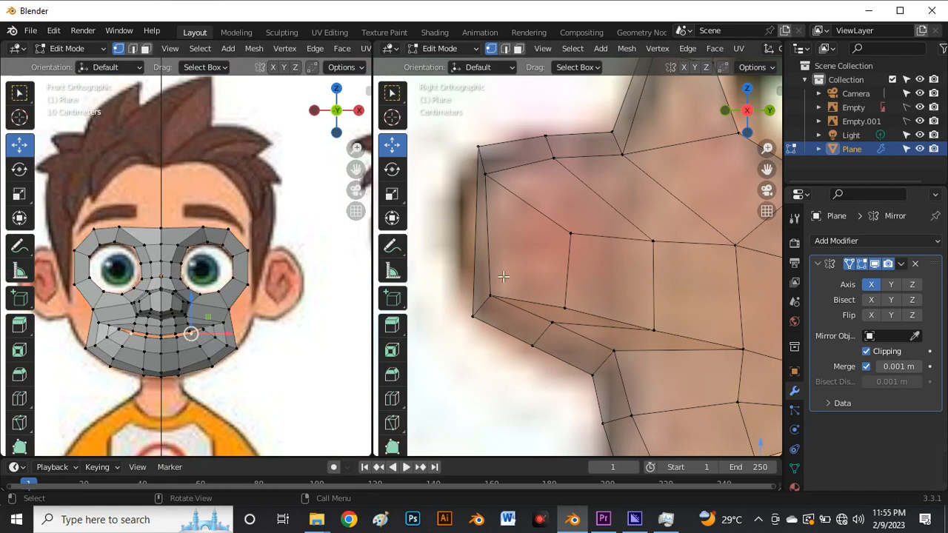
{"action": "scroll", "coordinate": [570, 331], "scroll_direction": "down", "scroll_amount": 7}
{"action": "scroll", "coordinate": [623, 215], "scroll_direction": "up", "scroll_amount": 3}
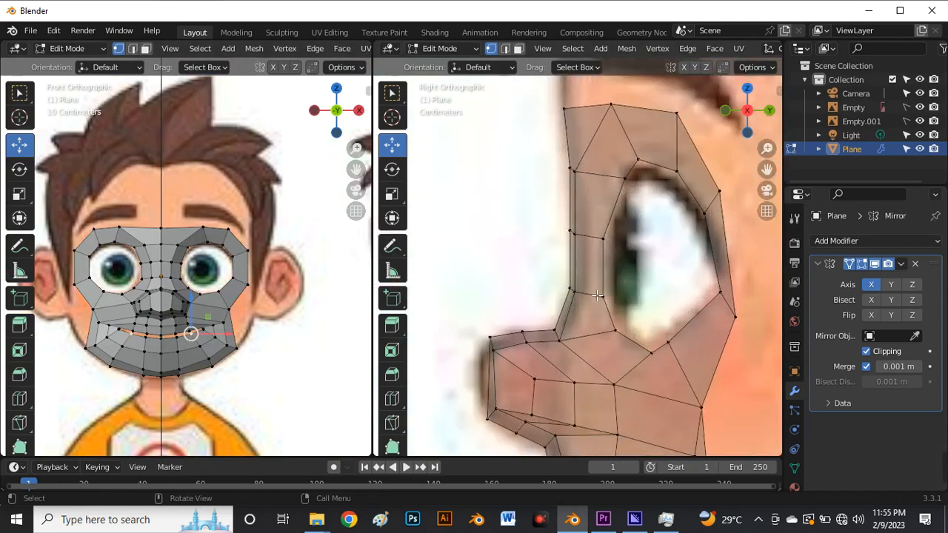
{"action": "scroll", "coordinate": [596, 295], "scroll_direction": "up", "scroll_amount": 5}
{"action": "left_click", "coordinate": [539, 368]}
{"action": "key", "text": "g"}
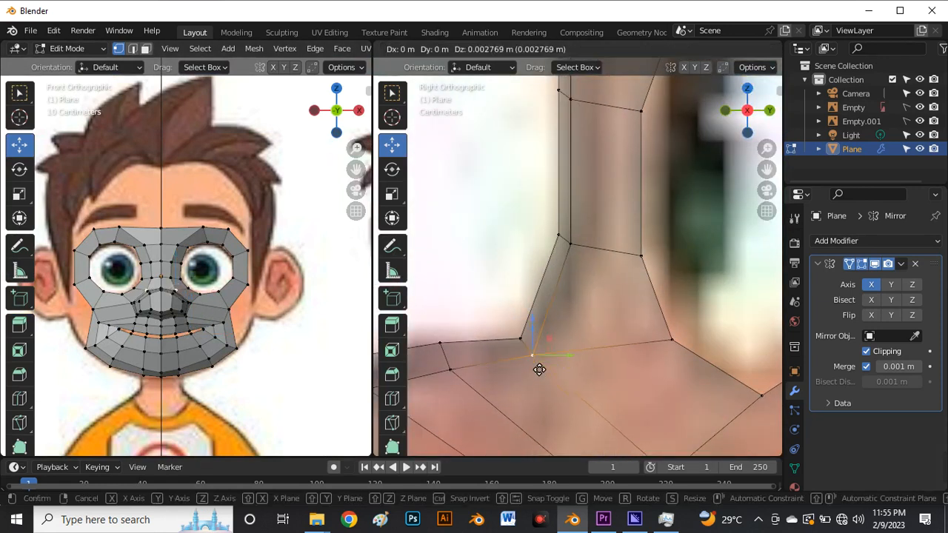
{"action": "left_click", "coordinate": [539, 368]}
Move the nose tip's upper side vertex about 0.001 m back along Y and 0.0003 m up in the side view.
{"action": "scroll", "coordinate": [511, 333], "scroll_direction": "down", "scroll_amount": 6}
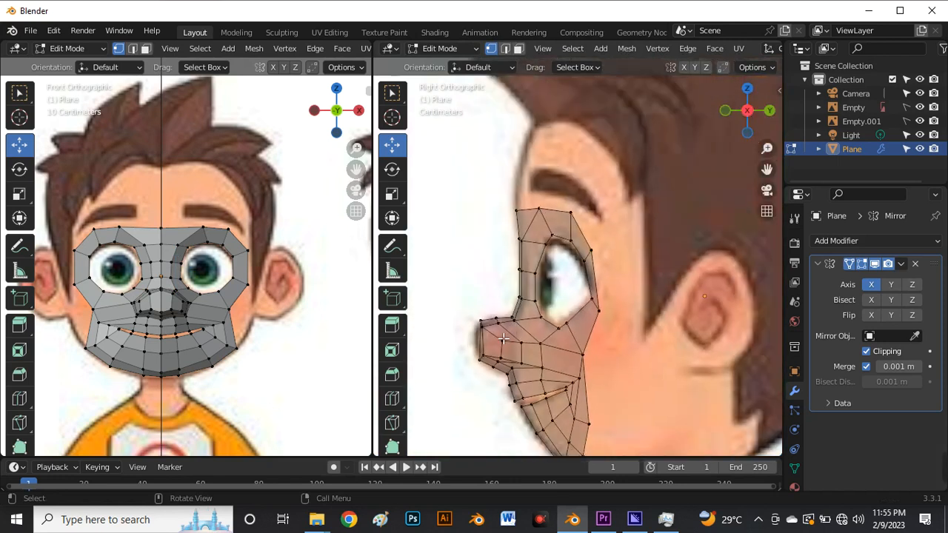
{"action": "scroll", "coordinate": [503, 339], "scroll_direction": "up", "scroll_amount": 4}
{"action": "left_click", "coordinate": [456, 308]}
{"action": "key", "text": "g"}
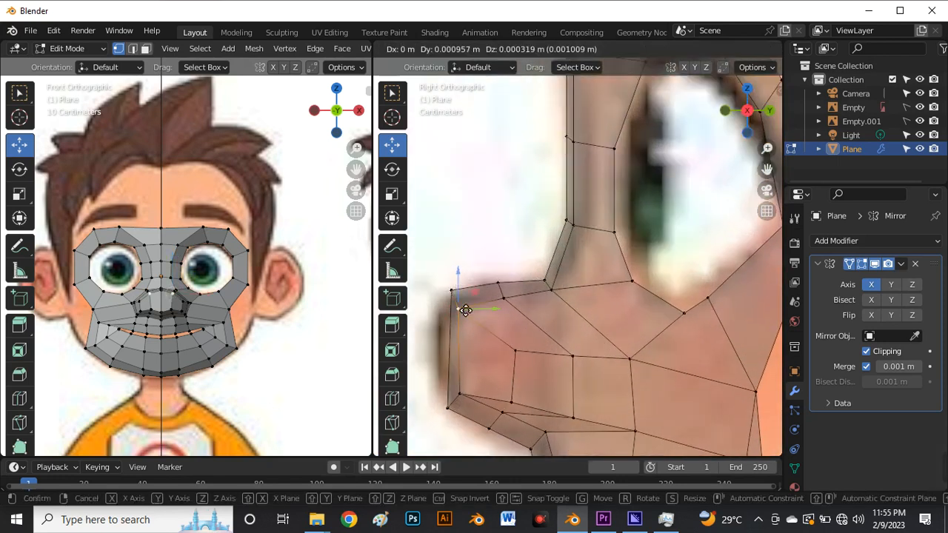
{"action": "left_click", "coordinate": [465, 310]}
Add one centred loop cut running lengthwise along the nose's side and across the front of its tip.
{"action": "key", "text": "ctrl+r"}
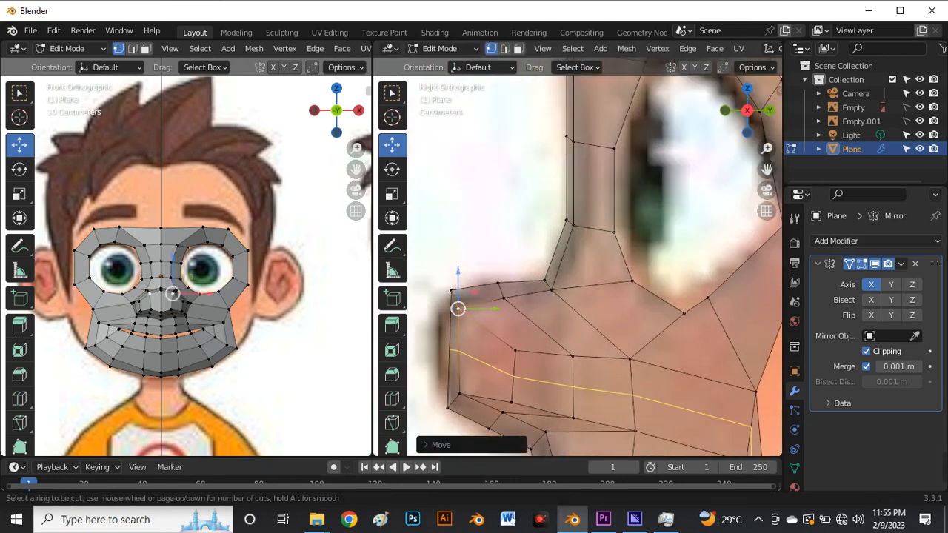
{"action": "left_click", "coordinate": [463, 359]}
{"action": "left_click", "coordinate": [463, 358]}
{"action": "scroll", "coordinate": [579, 343], "scroll_direction": "down", "scroll_amount": 4}
{"action": "scroll", "coordinate": [503, 369], "scroll_direction": "up", "scroll_amount": 2}
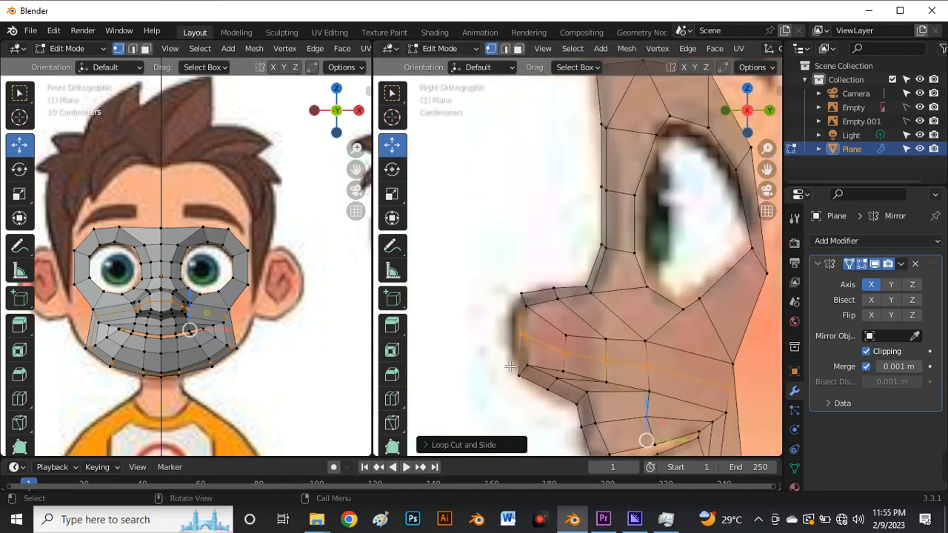
Move the new loop's front vertices at the nose tip about 0.007 m forward along Y to round the tip.
{"action": "scroll", "coordinate": [515, 336], "scroll_direction": "up", "scroll_amount": 2}
{"action": "left_click", "coordinate": [534, 320]}
{"action": "scroll", "coordinate": [548, 325], "scroll_direction": "up", "scroll_amount": 2}
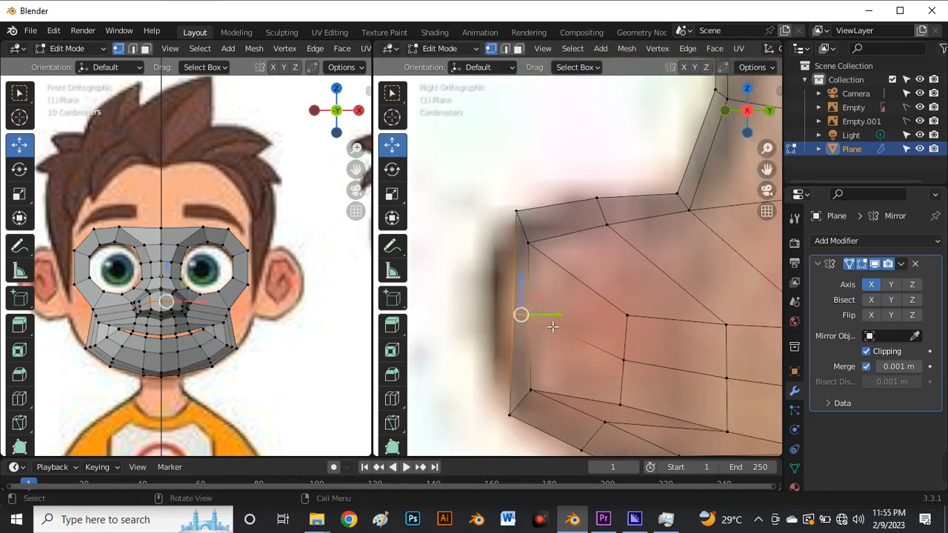
{"action": "key", "text": "g"}
{"action": "key", "text": "y"}
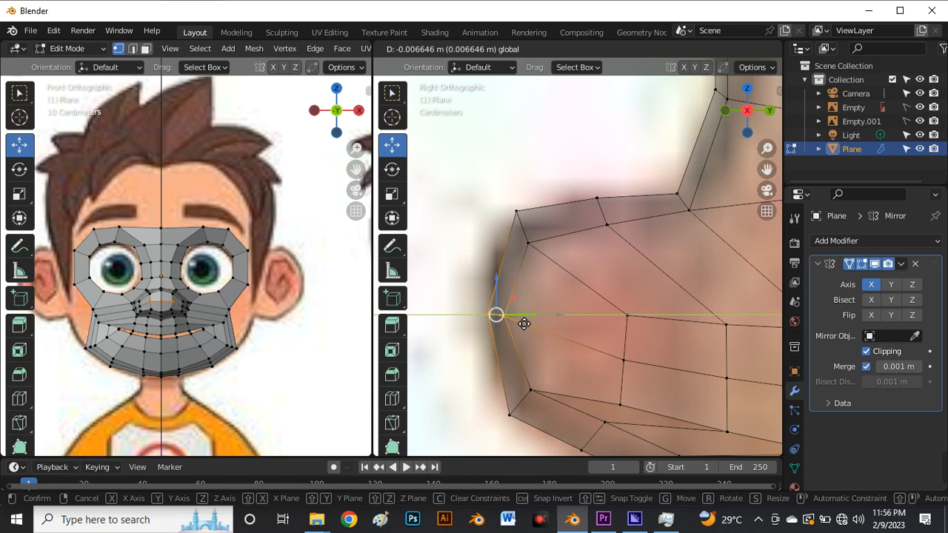
{"action": "left_click", "coordinate": [520, 323]}
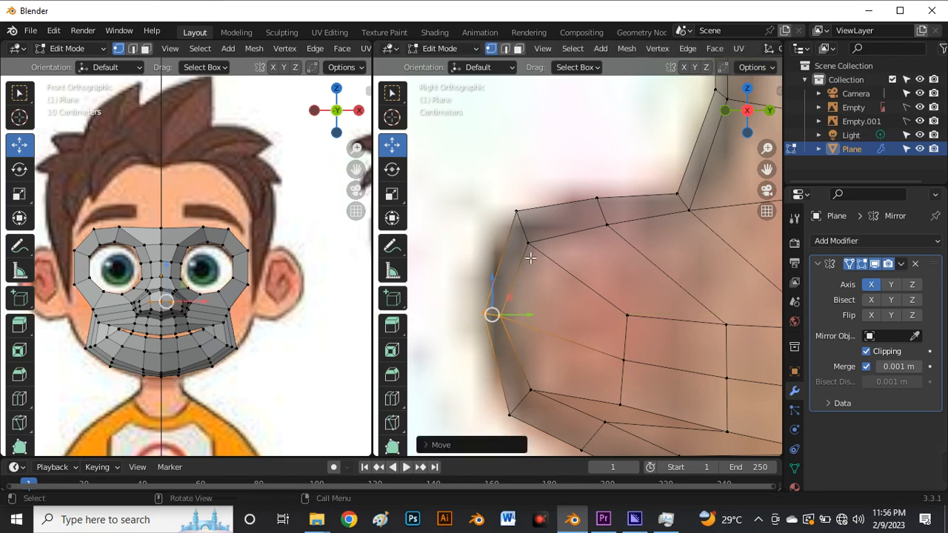
Nudge the nose tip's upper side vertex slightly backward in the side view.
{"action": "left_click", "coordinate": [530, 246]}
{"action": "key", "text": "g"}
{"action": "left_click", "coordinate": [537, 249]}
{"action": "scroll", "coordinate": [528, 239], "scroll_direction": "down", "scroll_amount": 3}
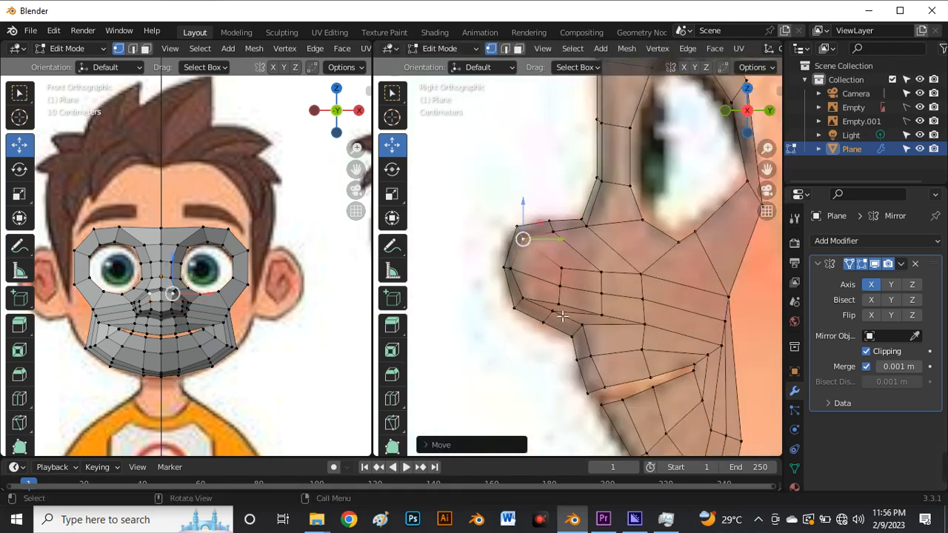
{"action": "scroll", "coordinate": [570, 259], "scroll_direction": "down", "scroll_amount": 3}
{"action": "scroll", "coordinate": [627, 378], "scroll_direction": "up", "scroll_amount": 3}
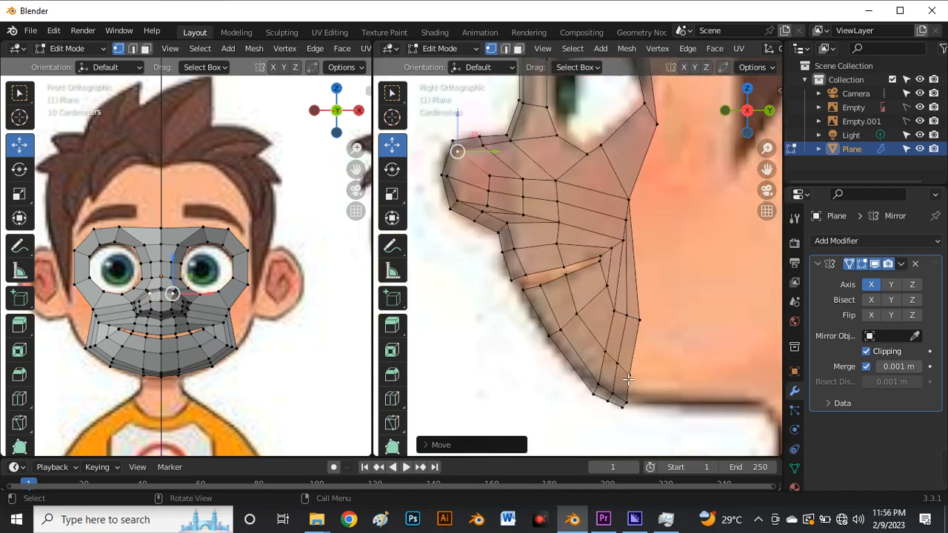
Enlarge the side viewport and move the cheek's rear edge vertex, level with the nose, back and slightly up.
{"action": "scroll", "coordinate": [583, 356], "scroll_direction": "down", "scroll_amount": 1}
{"action": "scroll", "coordinate": [112, 331], "scroll_direction": "up", "scroll_amount": 4}
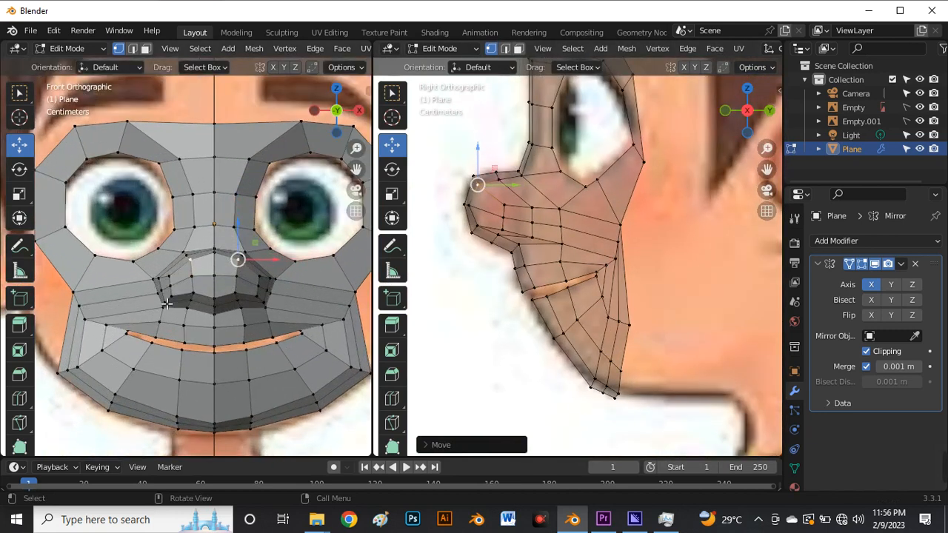
{"action": "scroll", "coordinate": [172, 264], "scroll_direction": "down", "scroll_amount": 1}
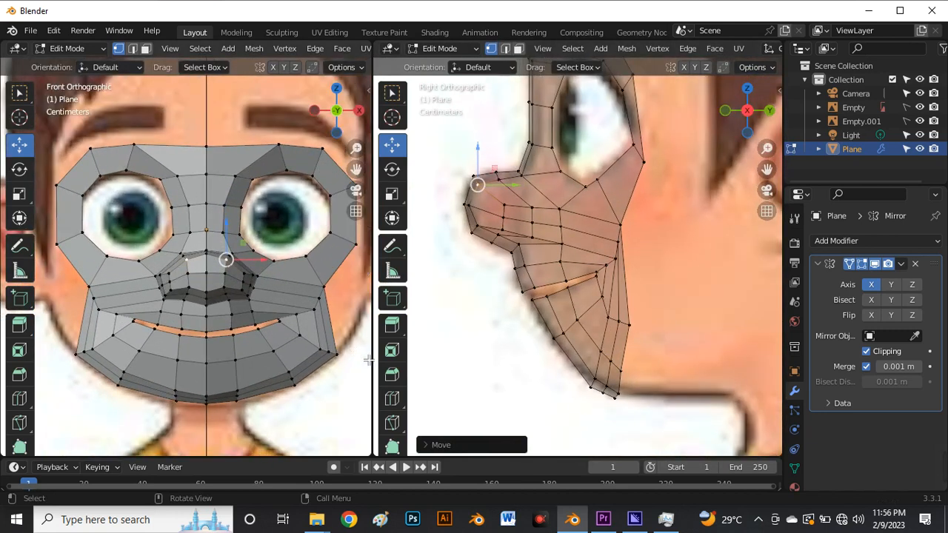
{"action": "left_click_drag", "start_coordinate": [370, 360], "coordinate": [218, 360]}
{"action": "scroll", "coordinate": [349, 244], "scroll_direction": "down", "scroll_amount": 3}
{"action": "scroll", "coordinate": [482, 268], "scroll_direction": "up", "scroll_amount": 4}
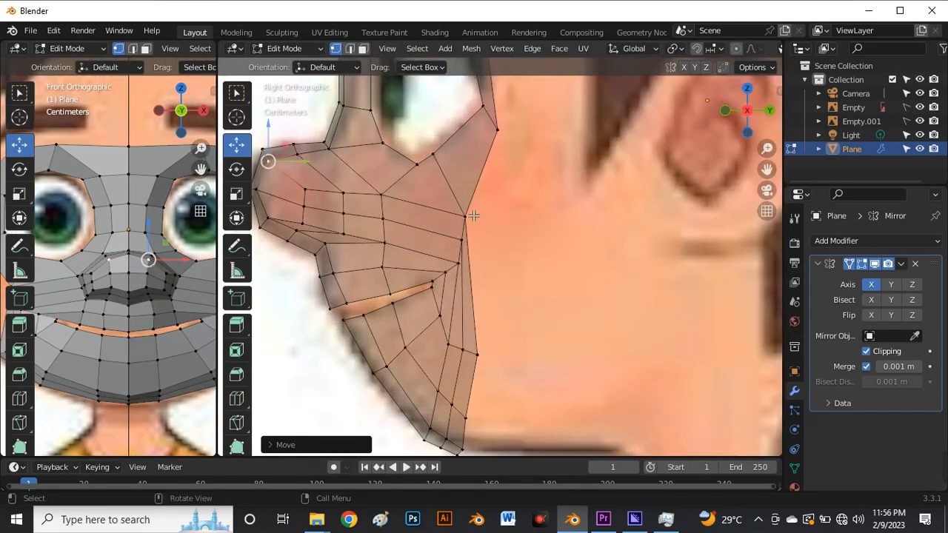
{"action": "left_click_drag", "start_coordinate": [472, 216], "coordinate": [488, 205]}
Select the vertices down the rear edge of the jaw to its underside and move them backward along Y in the side view.
{"action": "scroll", "coordinate": [478, 350], "scroll_direction": "down", "scroll_amount": 4}
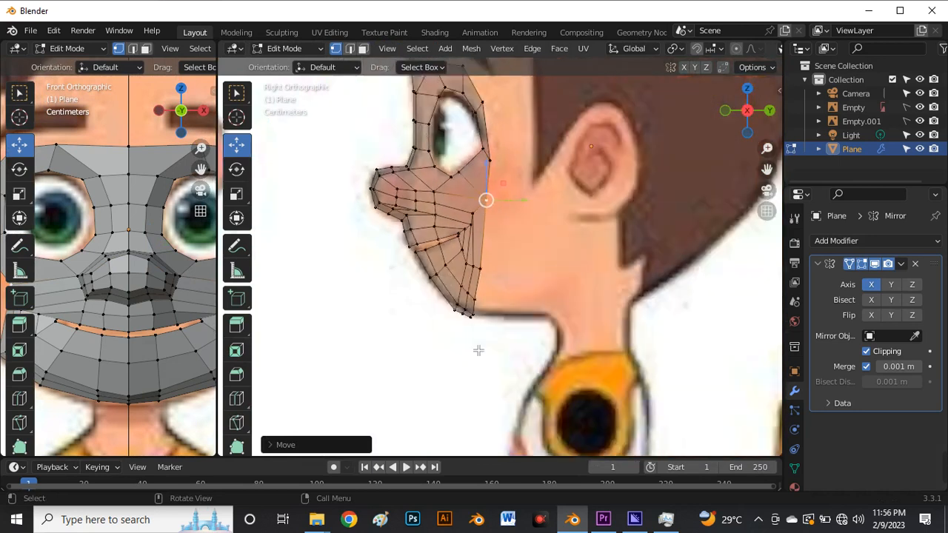
{"action": "scroll", "coordinate": [478, 350], "scroll_direction": "up", "scroll_amount": 3}
{"action": "left_click", "coordinate": [482, 219]}
{"action": "left_click", "coordinate": [489, 222]}
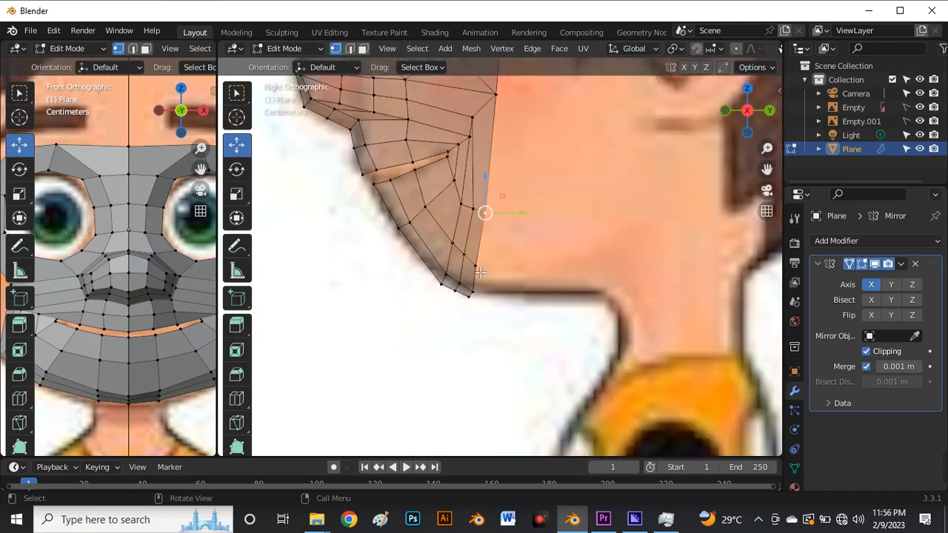
{"action": "left_click", "coordinate": [468, 296], "text": "ctrl"}
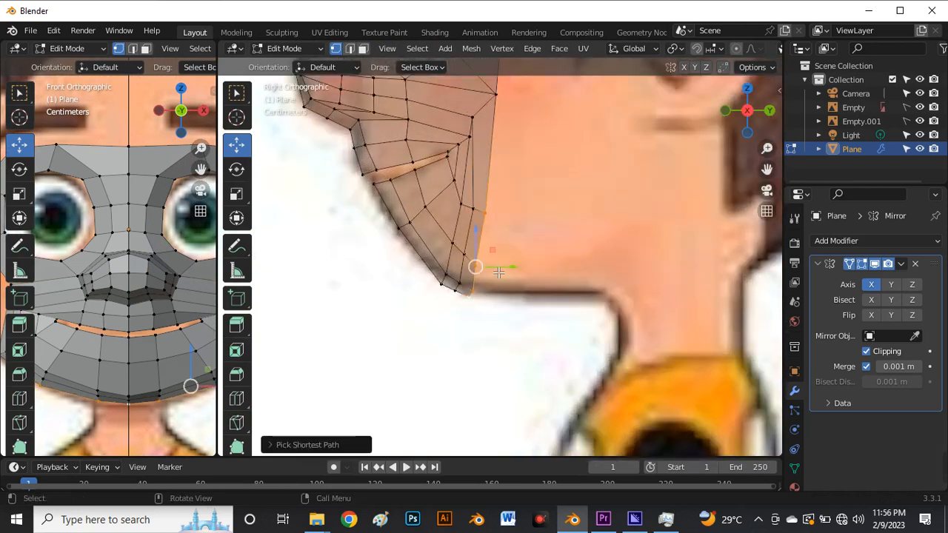
{"action": "left_click_drag", "start_coordinate": [500, 271], "coordinate": [570, 275]}
Select the next vertex column along the jaw and edge-slide it backward to about the middle of the widened strip.
{"action": "left_click", "coordinate": [476, 211]}
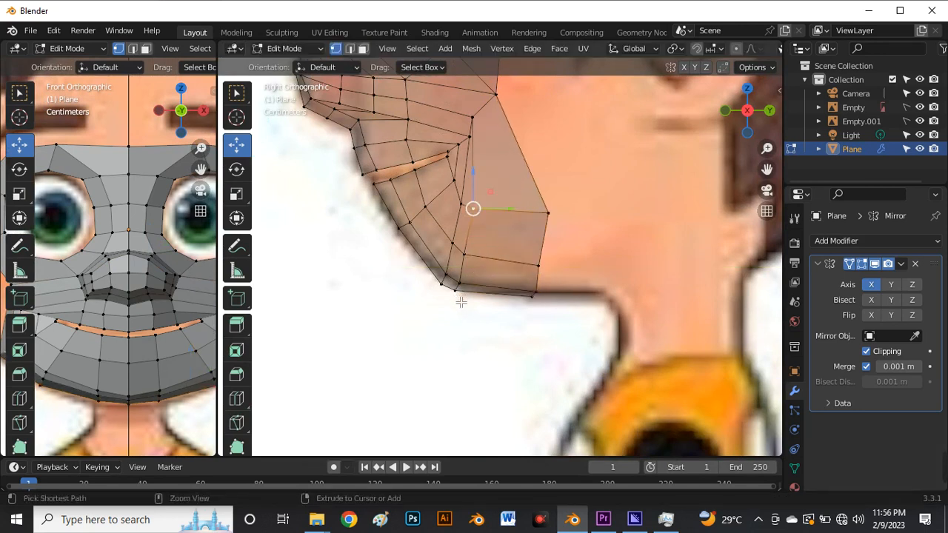
{"action": "left_click", "coordinate": [461, 299], "text": "ctrl"}
{"action": "key", "text": "g"}
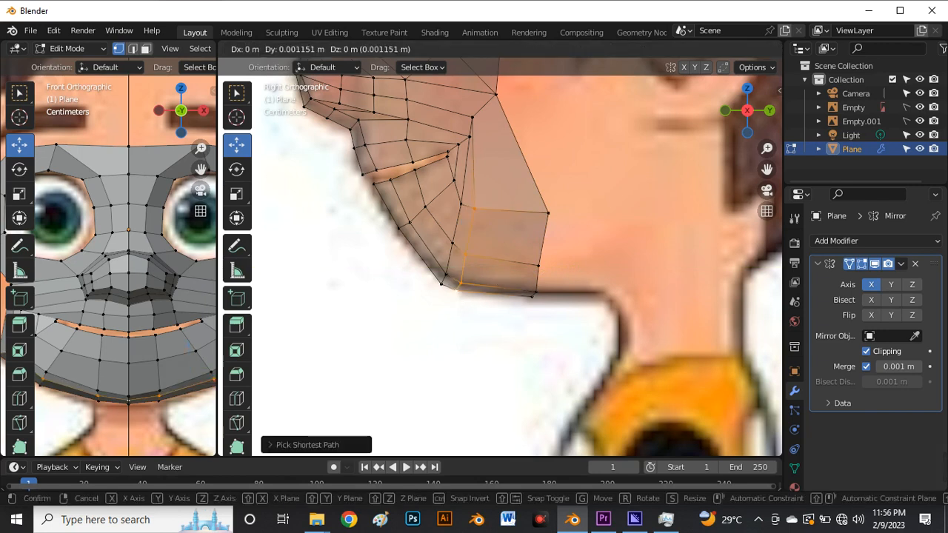
{"action": "key", "text": "g"}
{"action": "left_click", "coordinate": [517, 281]}
Move the three lower eye rim vertices slightly upward in the side view to follow the eye's outline.
{"action": "scroll", "coordinate": [482, 313], "scroll_direction": "down", "scroll_amount": 2}
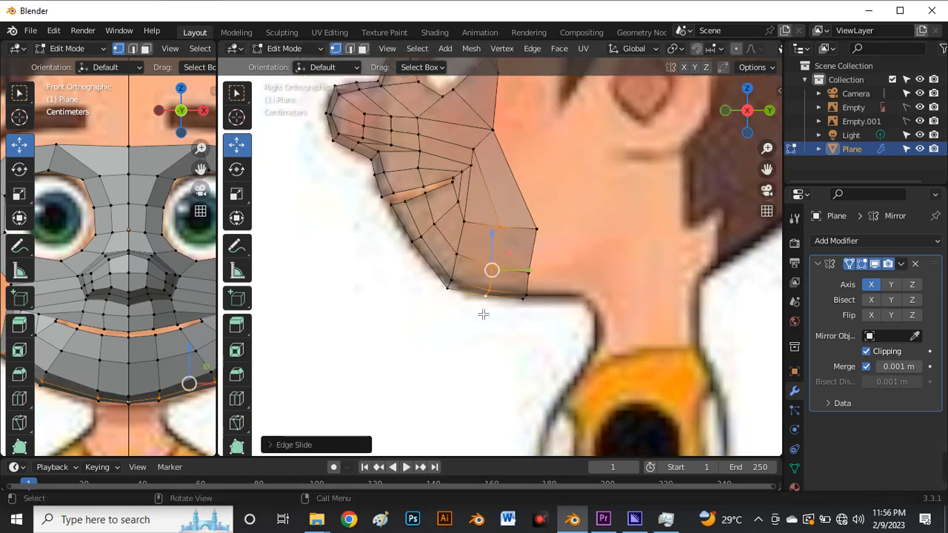
{"action": "scroll", "coordinate": [510, 380], "scroll_direction": "up", "scroll_amount": 3}
{"action": "scroll", "coordinate": [482, 296], "scroll_direction": "down", "scroll_amount": 4}
{"action": "scroll", "coordinate": [463, 226], "scroll_direction": "up", "scroll_amount": 5}
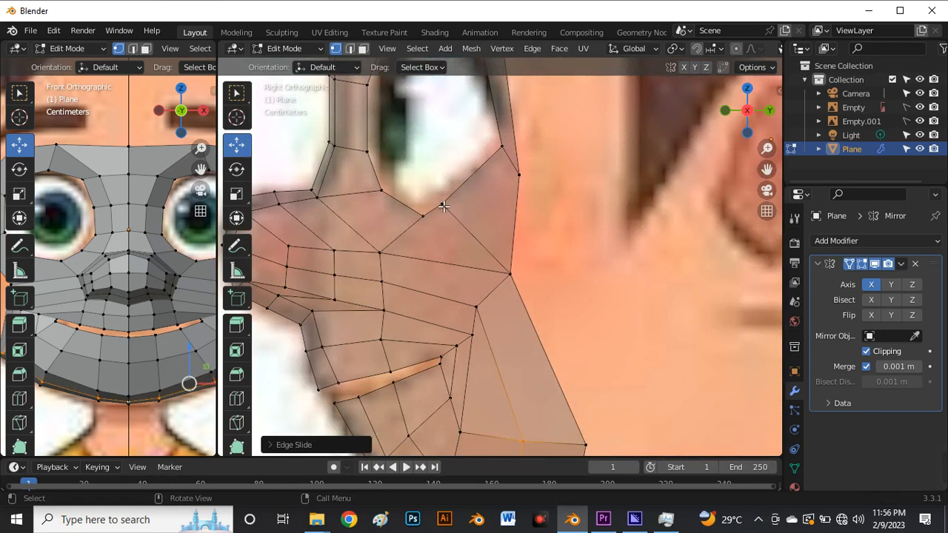
{"action": "left_click_drag", "start_coordinate": [443, 206], "coordinate": [383, 188]}
{"action": "left_click", "coordinate": [428, 217]}
{"action": "left_click", "coordinate": [387, 195]}
{"action": "scroll", "coordinate": [372, 252], "scroll_direction": "up", "scroll_amount": 1}
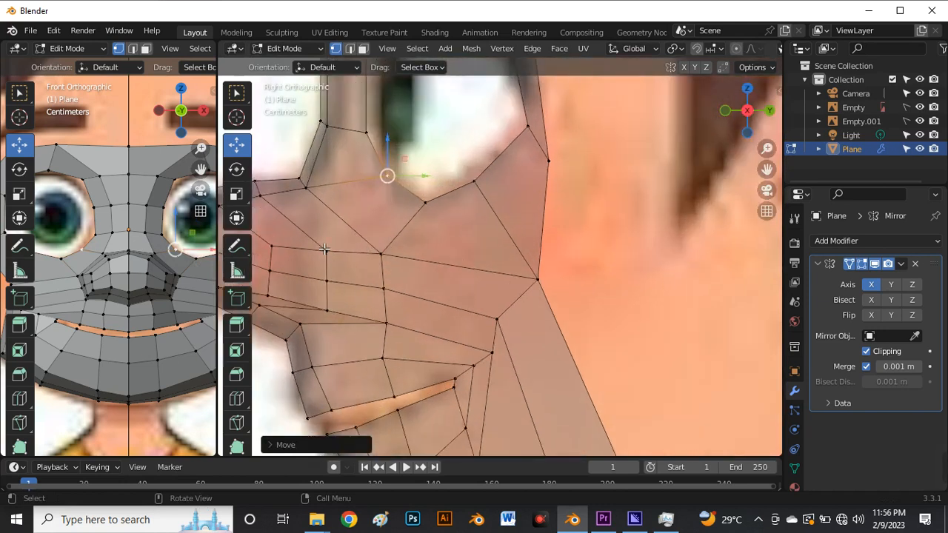
Edge-slide the upper nose-side edge by about 0.13 and adjust the vertices where the nose meets the cheek.
{"action": "left_click", "coordinate": [392, 260], "text": "alt"}
{"action": "key", "text": "g"}
{"action": "key", "text": "g"}
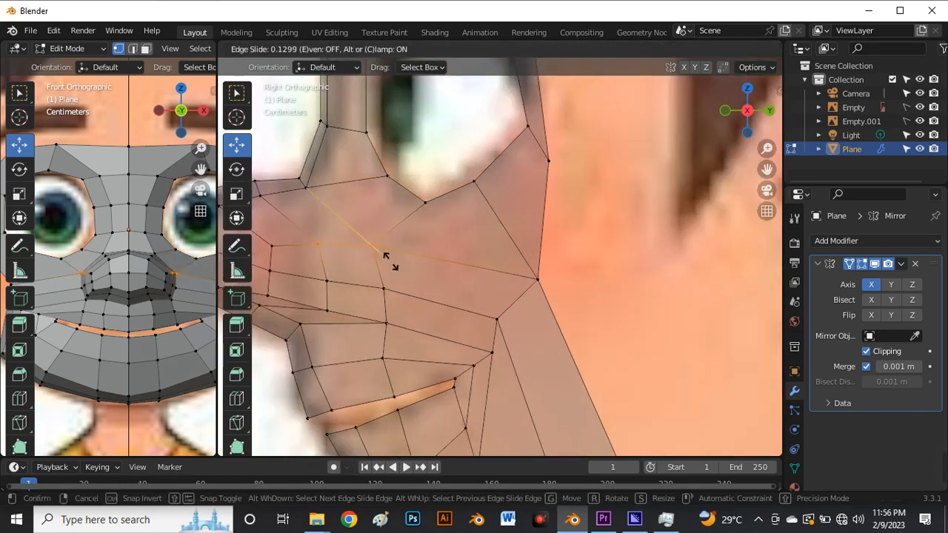
{"action": "left_click", "coordinate": [391, 259]}
{"action": "left_click", "coordinate": [376, 252]}
{"action": "left_click_drag", "start_coordinate": [371, 243], "coordinate": [384, 237]}
{"action": "left_click", "coordinate": [316, 244]}
{"action": "scroll", "coordinate": [314, 245], "scroll_direction": "down", "scroll_amount": 3}
{"action": "scroll", "coordinate": [314, 246], "scroll_direction": "up", "scroll_amount": 4}
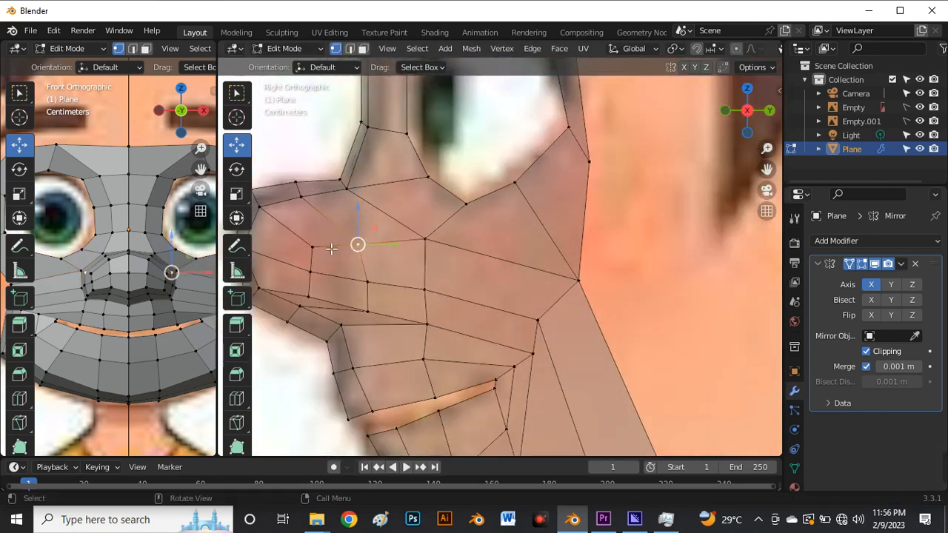
Nudge the upper vertices of the nose tip in the side view to smooth its top contour.
{"action": "left_click", "coordinate": [301, 208]}
{"action": "left_click_drag", "start_coordinate": [312, 207], "coordinate": [317, 203]}
{"action": "left_click", "coordinate": [381, 228]}
{"action": "scroll", "coordinate": [388, 232], "scroll_direction": "down", "scroll_amount": 3}
{"action": "scroll", "coordinate": [389, 232], "scroll_direction": "up", "scroll_amount": 3}
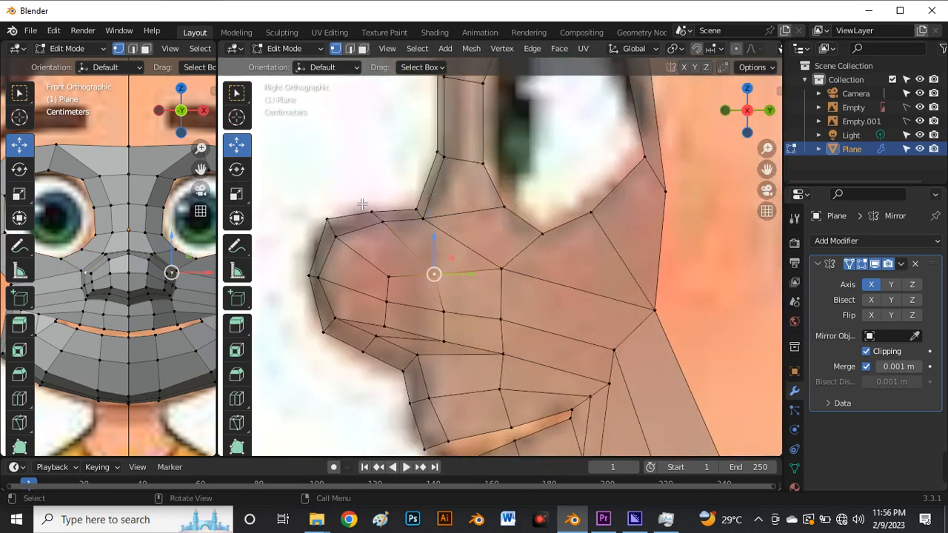
{"action": "left_click", "coordinate": [393, 231]}
{"action": "left_click_drag", "start_coordinate": [378, 215], "coordinate": [377, 213]}
{"action": "key", "text": "b"}
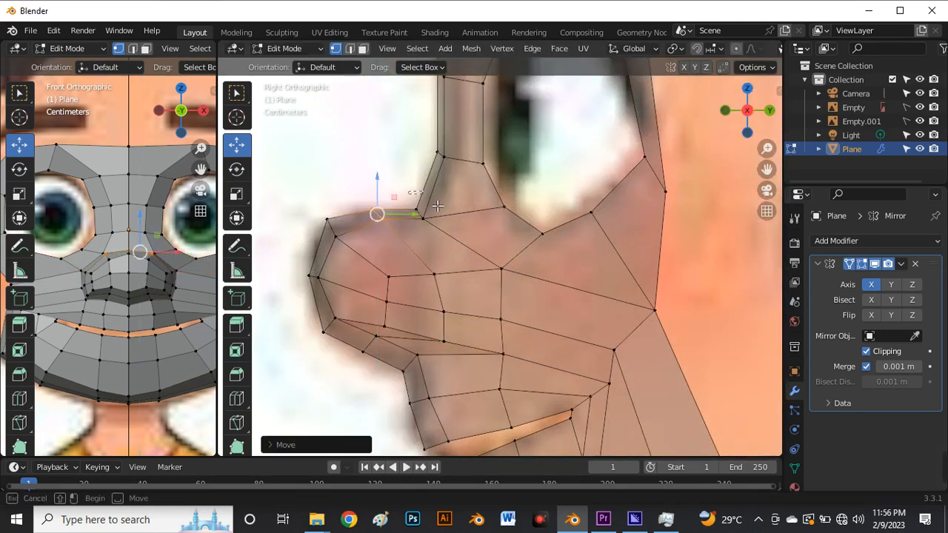
{"action": "left_click_drag", "start_coordinate": [453, 239], "coordinate": [430, 225]}
{"action": "left_click", "coordinate": [384, 219]}
{"action": "scroll", "coordinate": [439, 240], "scroll_direction": "down", "scroll_amount": 3}
{"action": "scroll", "coordinate": [441, 281], "scroll_direction": "up", "scroll_amount": 5}
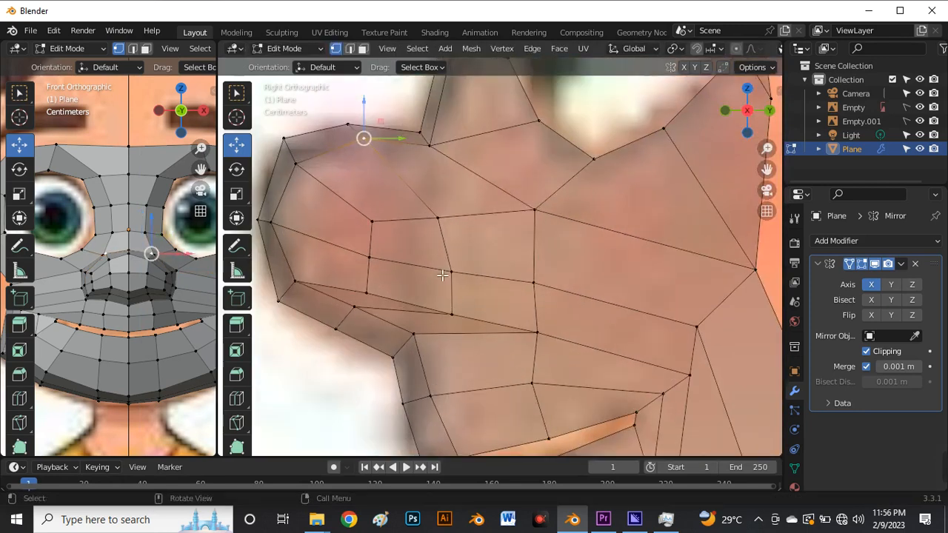
Select the vertices where the nose's side meets the cheek and nudge them slightly inward in the front view.
{"action": "scroll", "coordinate": [456, 273], "scroll_direction": "down", "scroll_amount": 2}
{"action": "left_click", "coordinate": [501, 240]}
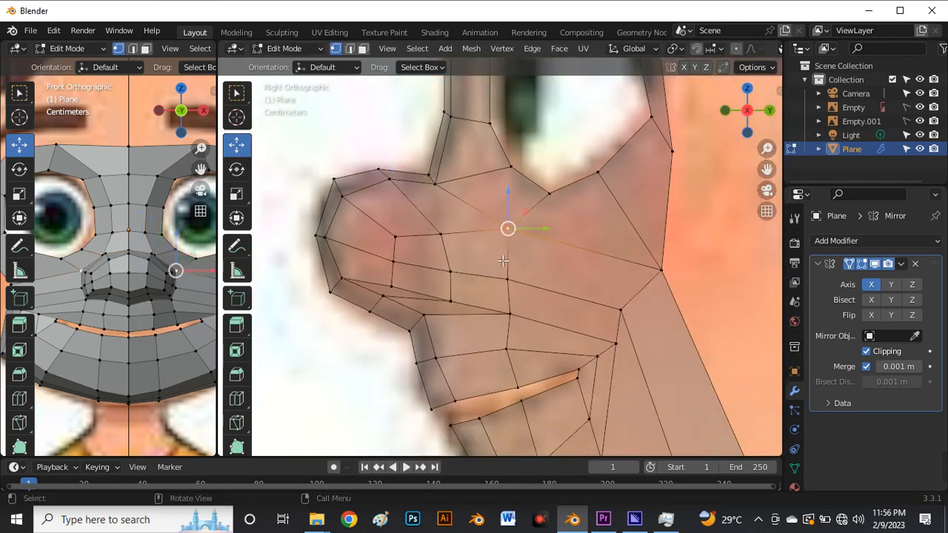
{"action": "left_click", "coordinate": [506, 314], "text": "shift"}
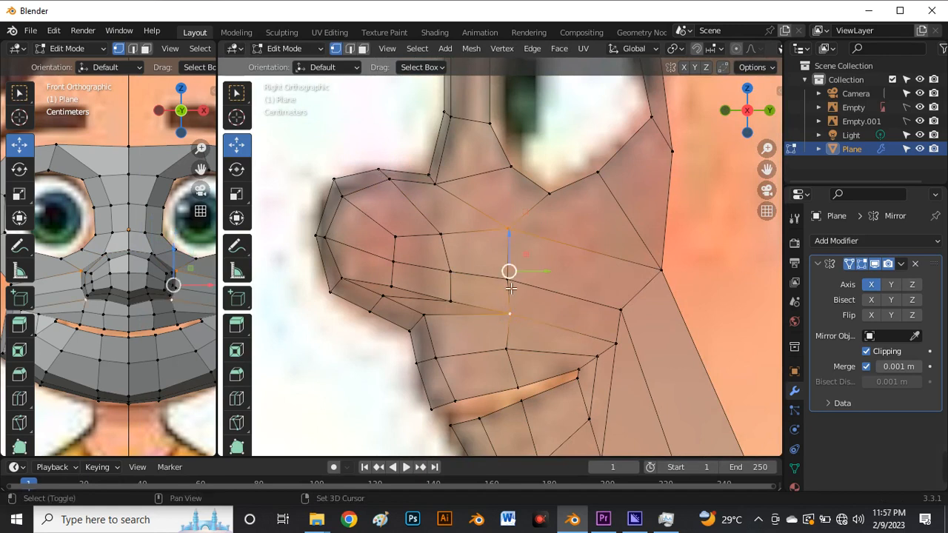
{"action": "scroll", "coordinate": [172, 295], "scroll_direction": "up", "scroll_amount": 4}
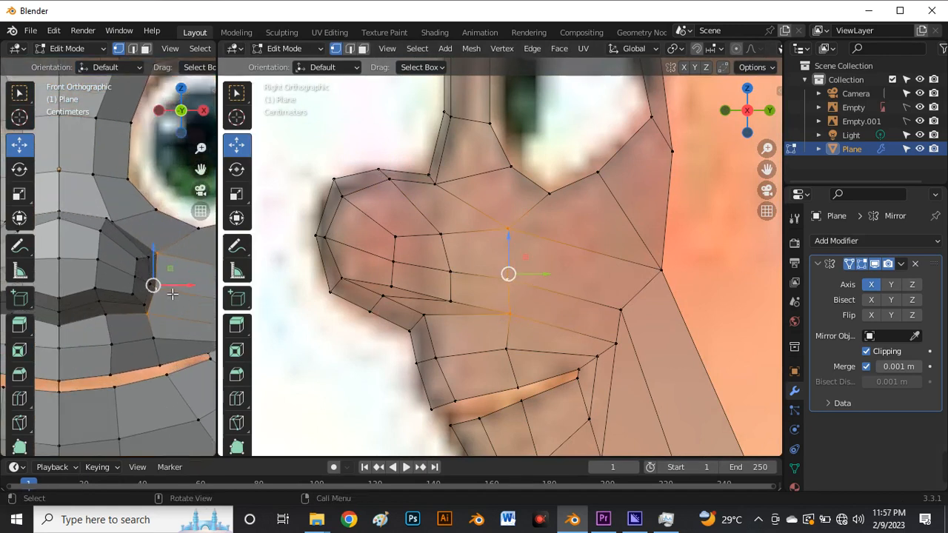
{"action": "left_click_drag", "start_coordinate": [173, 295], "coordinate": [167, 293]}
{"action": "scroll", "coordinate": [159, 292], "scroll_direction": "down", "scroll_amount": 5}
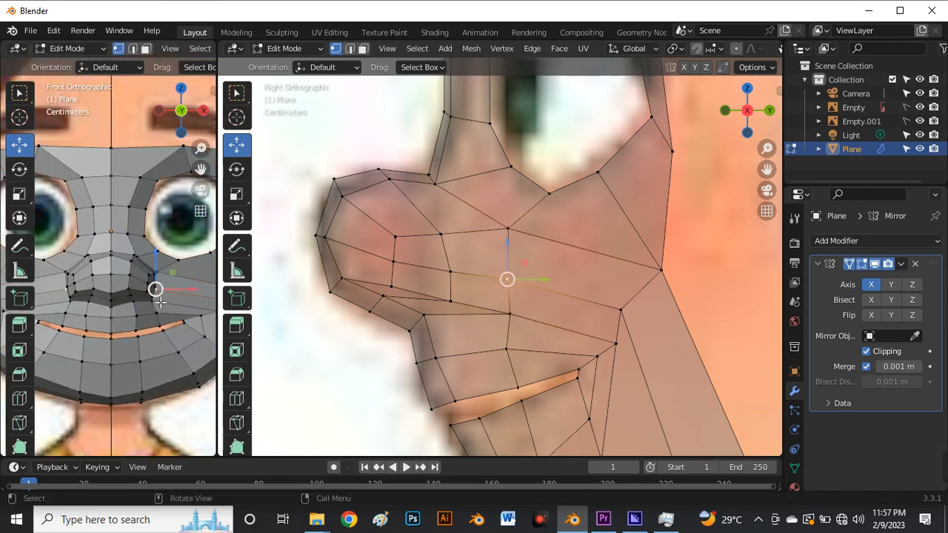
Widen the front viewport and add one centred loop cut down the cheek from the lower eye rim to the upper lip.
{"action": "scroll", "coordinate": [130, 272], "scroll_direction": "down", "scroll_amount": 3}
{"action": "scroll", "coordinate": [516, 249], "scroll_direction": "up", "scroll_amount": 2}
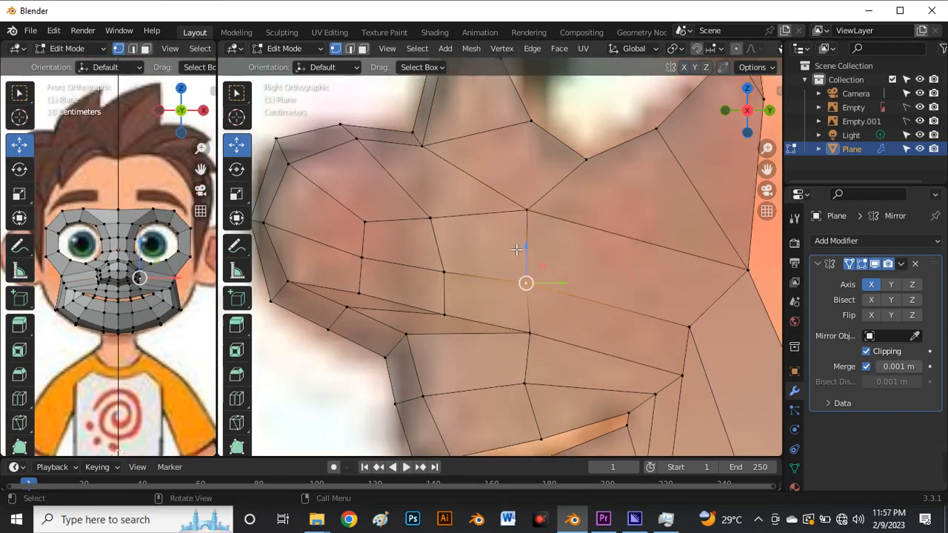
{"action": "scroll", "coordinate": [170, 286], "scroll_direction": "up", "scroll_amount": 5}
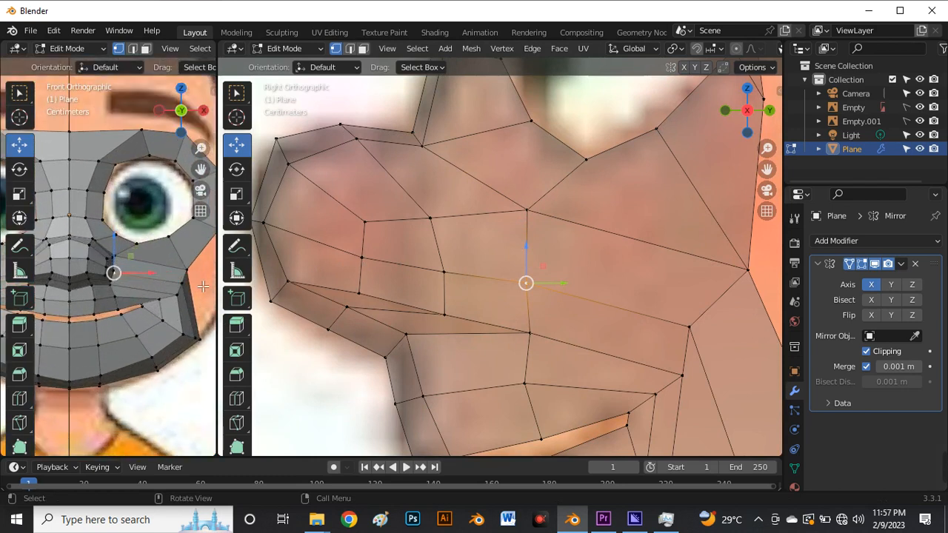
{"action": "left_click_drag", "start_coordinate": [222, 291], "coordinate": [393, 325]}
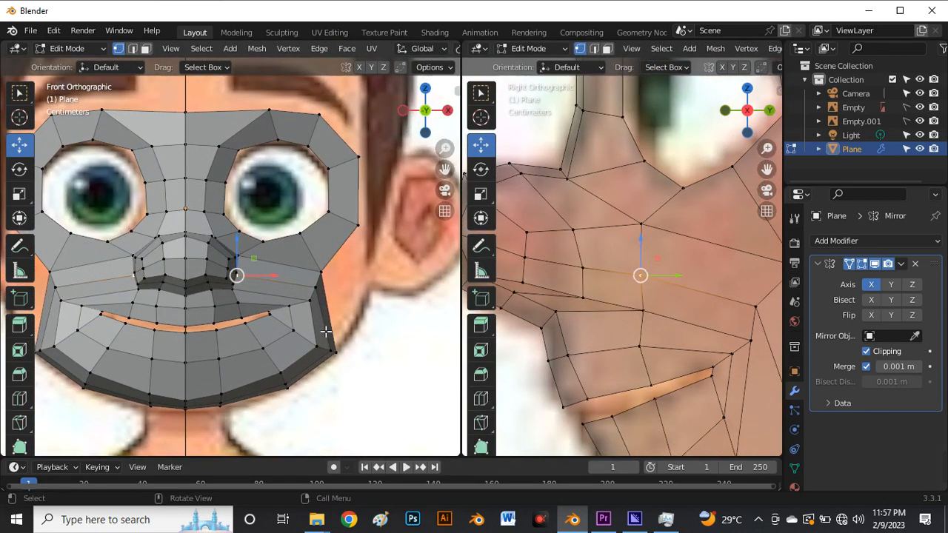
{"action": "key", "text": "ctrl+r"}
{"action": "left_click", "coordinate": [287, 275]}
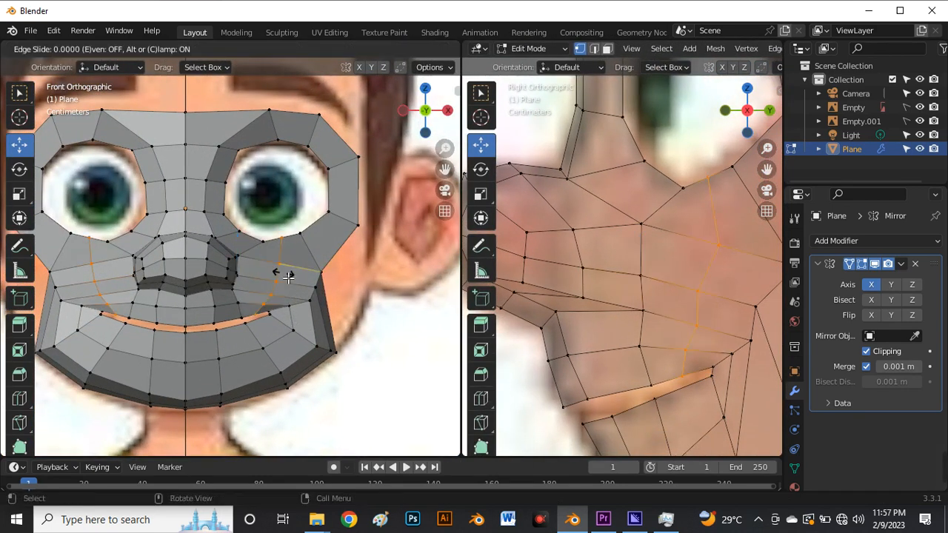
{"action": "left_click", "coordinate": [287, 276]}
{"action": "scroll", "coordinate": [274, 277], "scroll_direction": "down", "scroll_amount": 3}
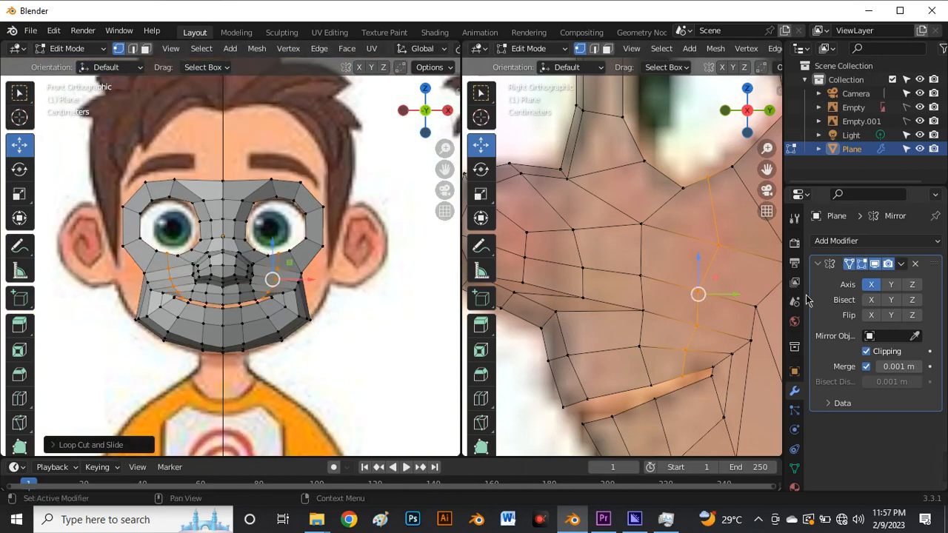
Widen the side viewport again and move the new cheek loop slightly forward along Y.
{"action": "left_click_drag", "start_coordinate": [463, 353], "coordinate": [320, 355]}
{"action": "scroll", "coordinate": [590, 291], "scroll_direction": "down", "scroll_amount": 3}
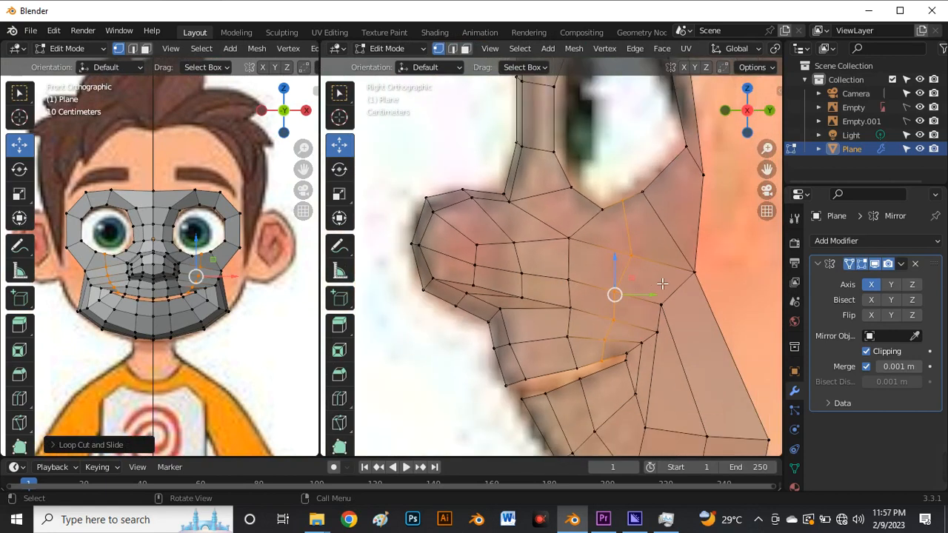
{"action": "scroll", "coordinate": [636, 311], "scroll_direction": "up", "scroll_amount": 3}
{"action": "left_click_drag", "start_coordinate": [633, 298], "coordinate": [627, 301]}
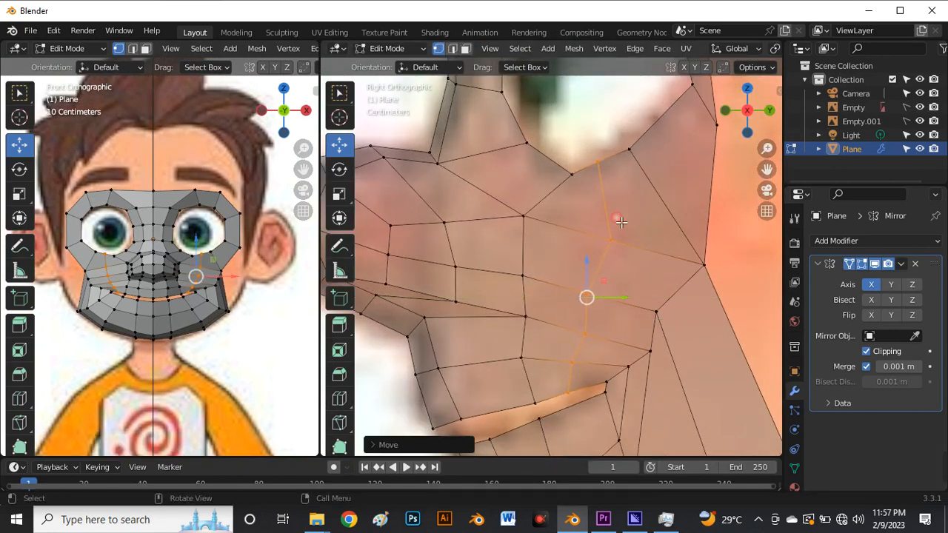
Move the rear vertices of the lower eye rim back and up in the side view to follow the eye's curve.
{"action": "left_click", "coordinate": [575, 178]}
{"action": "left_click_drag", "start_coordinate": [572, 176], "coordinate": [612, 174]}
{"action": "left_click", "coordinate": [604, 158]}
{"action": "left_click", "coordinate": [577, 248]}
{"action": "scroll", "coordinate": [508, 280], "scroll_direction": "down", "scroll_amount": 5}
{"action": "scroll", "coordinate": [594, 214], "scroll_direction": "up", "scroll_amount": 5}
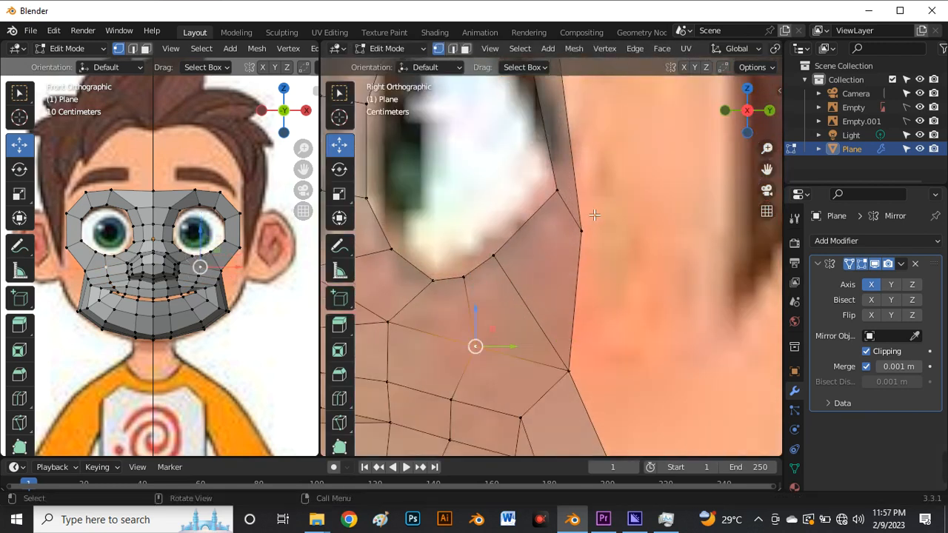
{"action": "left_click_drag", "start_coordinate": [502, 253], "coordinate": [525, 237]}
{"action": "left_click", "coordinate": [472, 282]}
{"action": "left_click_drag", "start_coordinate": [473, 282], "coordinate": [484, 275]}
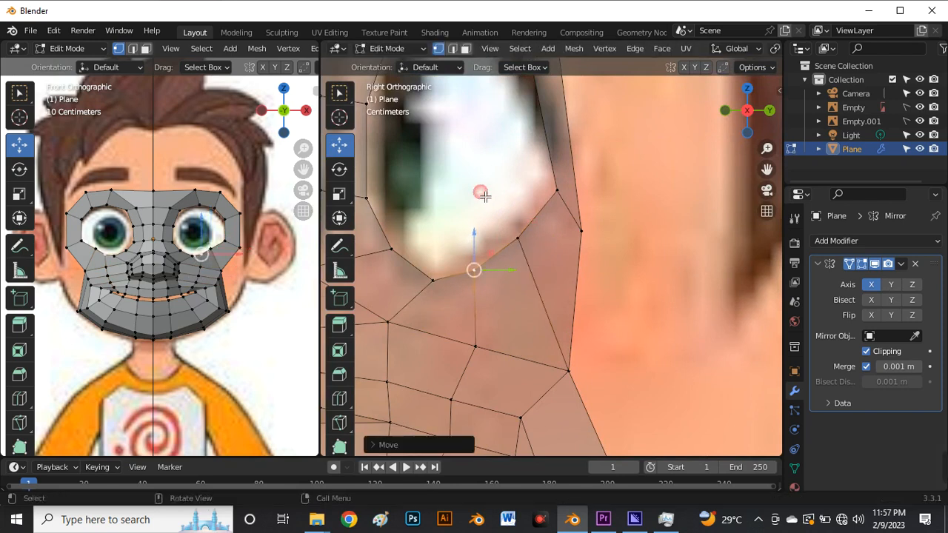
Move the cheek's rear edge vertex forward and up in the side view.
{"action": "scroll", "coordinate": [482, 193], "scroll_direction": "down", "scroll_amount": 4}
{"action": "scroll", "coordinate": [485, 305], "scroll_direction": "up", "scroll_amount": 1}
{"action": "scroll", "coordinate": [504, 221], "scroll_direction": "down", "scroll_amount": 3}
{"action": "scroll", "coordinate": [510, 285], "scroll_direction": "up", "scroll_amount": 2}
{"action": "left_click", "coordinate": [531, 237]}
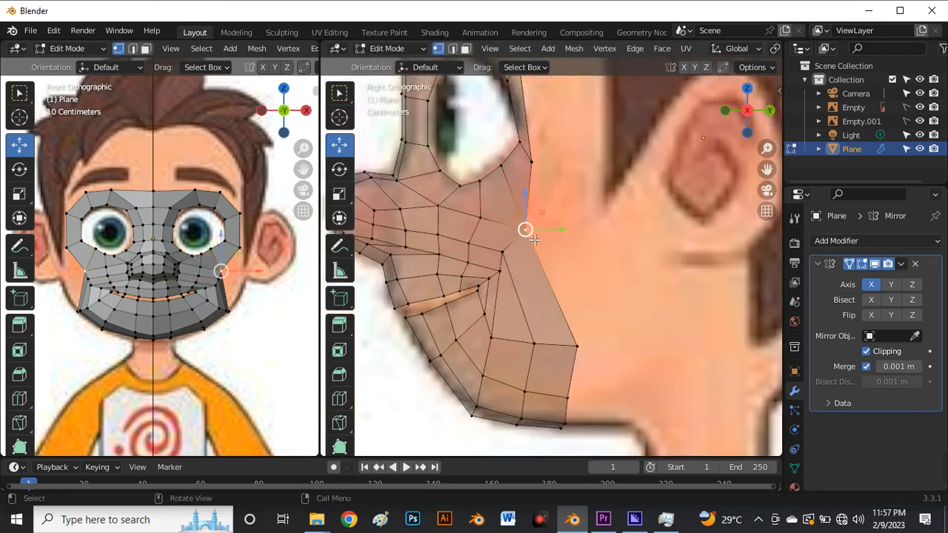
{"action": "left_click_drag", "start_coordinate": [532, 235], "coordinate": [511, 212]}
Move the two cheek vertices behind the mouth corner slightly backward in the side view to even their spacing.
{"action": "scroll", "coordinate": [523, 257], "scroll_direction": "up", "scroll_amount": 3}
{"action": "left_click", "coordinate": [504, 259]}
{"action": "key", "text": "g"}
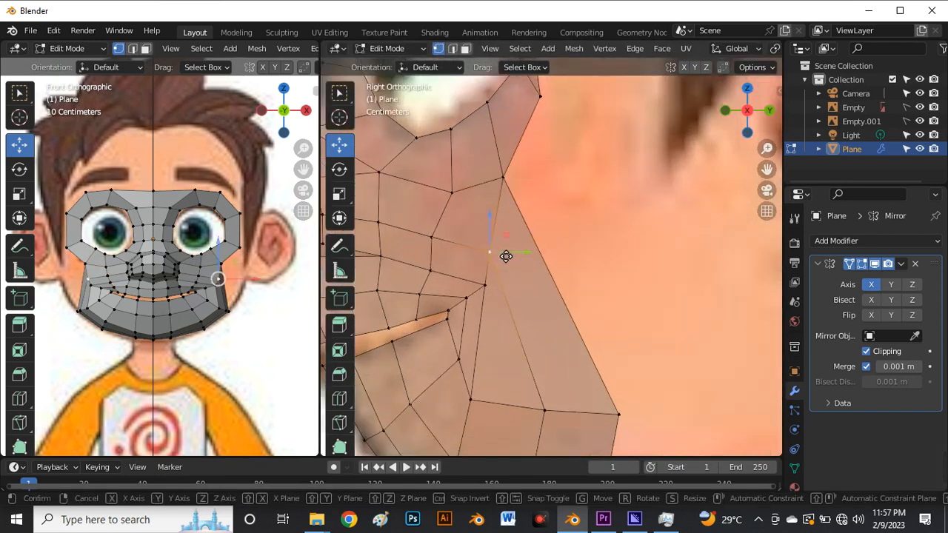
{"action": "left_click", "coordinate": [512, 256]}
{"action": "left_click", "coordinate": [487, 285]}
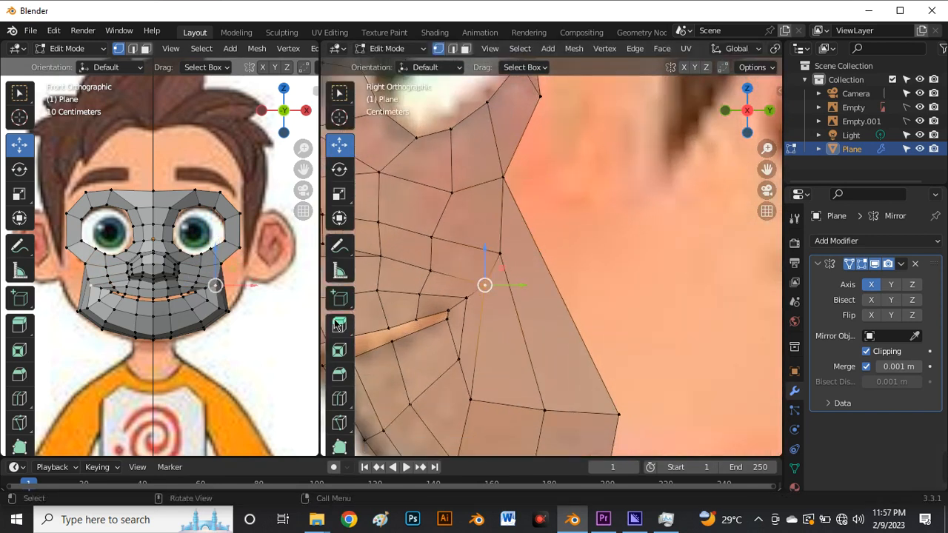
{"action": "left_click", "coordinate": [510, 253]}
{"action": "key", "text": "g"}
{"action": "left_click", "coordinate": [528, 262]}
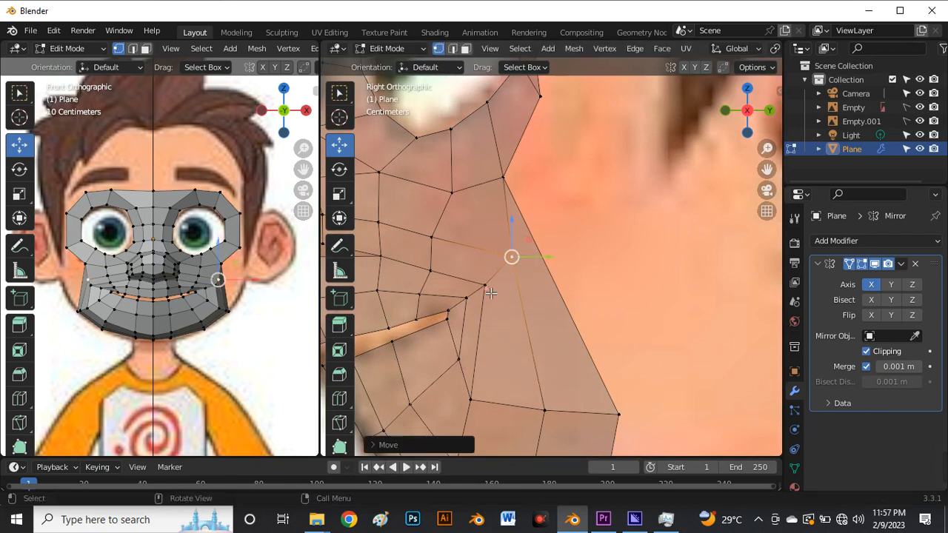
{"action": "left_click", "coordinate": [484, 285], "text": "shift"}
{"action": "key", "text": "g"}
{"action": "left_click", "coordinate": [478, 300]}
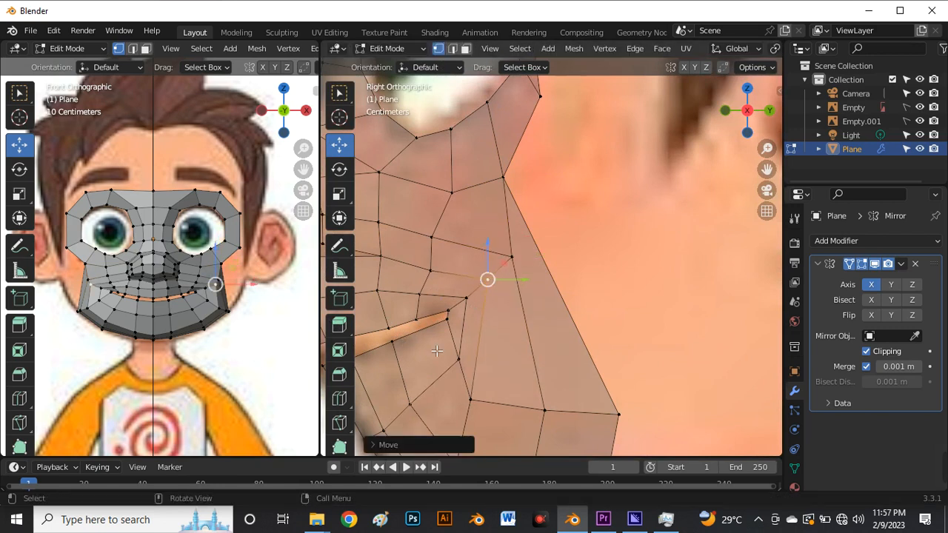
Move the inner jaw vertex just above the rear chin corner slightly backward in the side view.
{"action": "scroll", "coordinate": [460, 301], "scroll_direction": "down", "scroll_amount": 2}
{"action": "middle_click_drag", "start_coordinate": [476, 384], "coordinate": [472, 345], "text": "shift"}
{"action": "left_click", "coordinate": [467, 332]}
{"action": "left_click_drag", "start_coordinate": [467, 334], "coordinate": [476, 336]}
{"action": "scroll", "coordinate": [474, 333], "scroll_direction": "down", "scroll_amount": 5}
{"action": "scroll", "coordinate": [477, 325], "scroll_direction": "up", "scroll_amount": 4}
{"action": "key", "text": "g"}
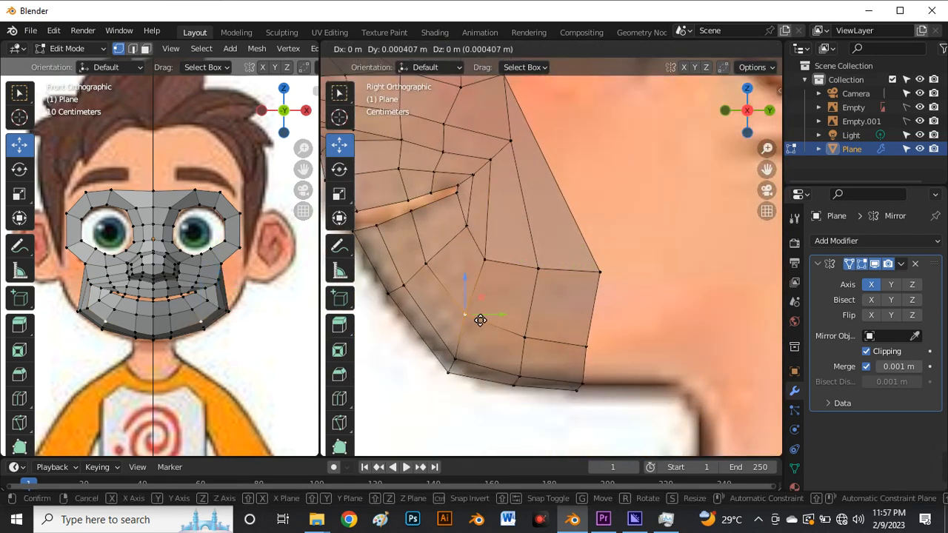
{"action": "left_click", "coordinate": [482, 320]}
{"action": "scroll", "coordinate": [482, 320], "scroll_direction": "down", "scroll_amount": 2}
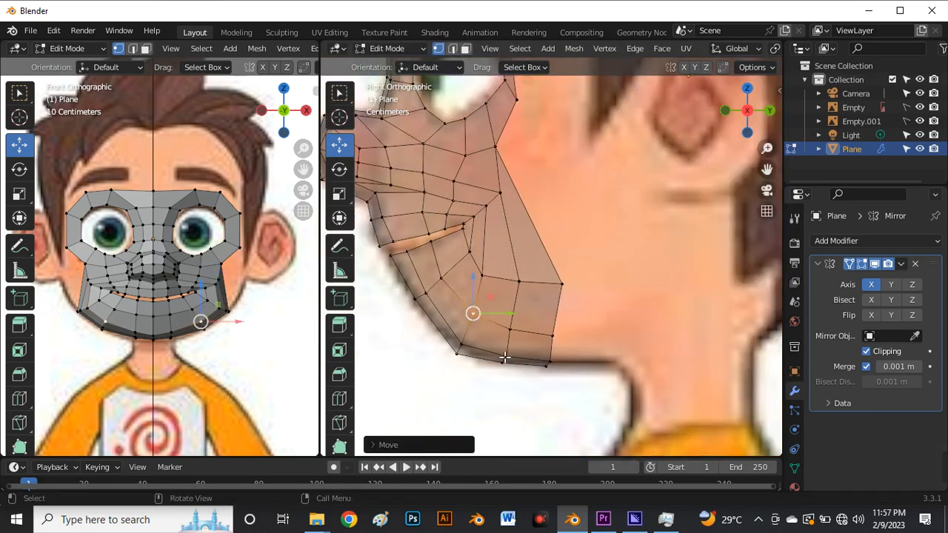
Move the two overlapping chin corner vertices backward in the side view, plus the inner jaw vertex directly above them.
{"action": "scroll", "coordinate": [493, 358], "scroll_direction": "up", "scroll_amount": 2}
{"action": "left_click", "coordinate": [448, 353]}
{"action": "key", "text": "g"}
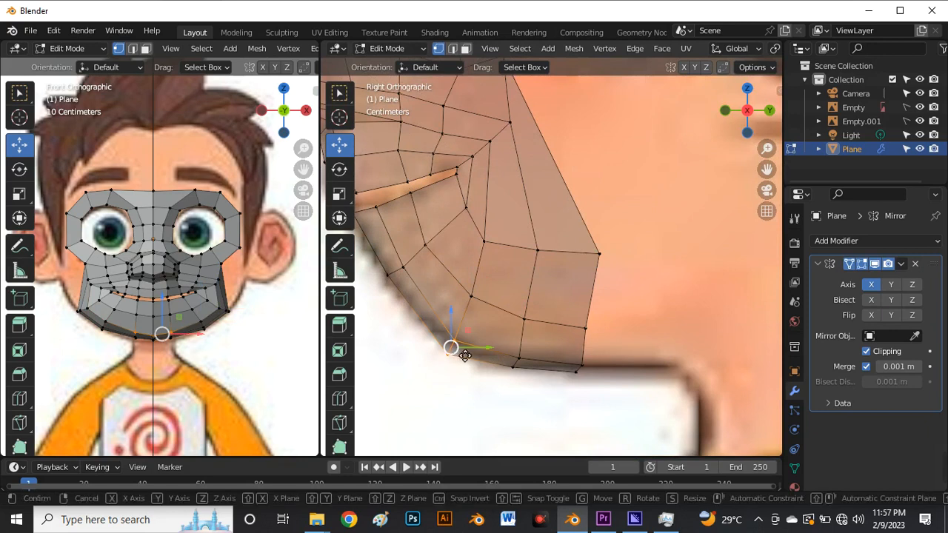
{"action": "left_click", "coordinate": [482, 301]}
{"action": "left_click", "coordinate": [474, 295]}
{"action": "key", "text": "g"}
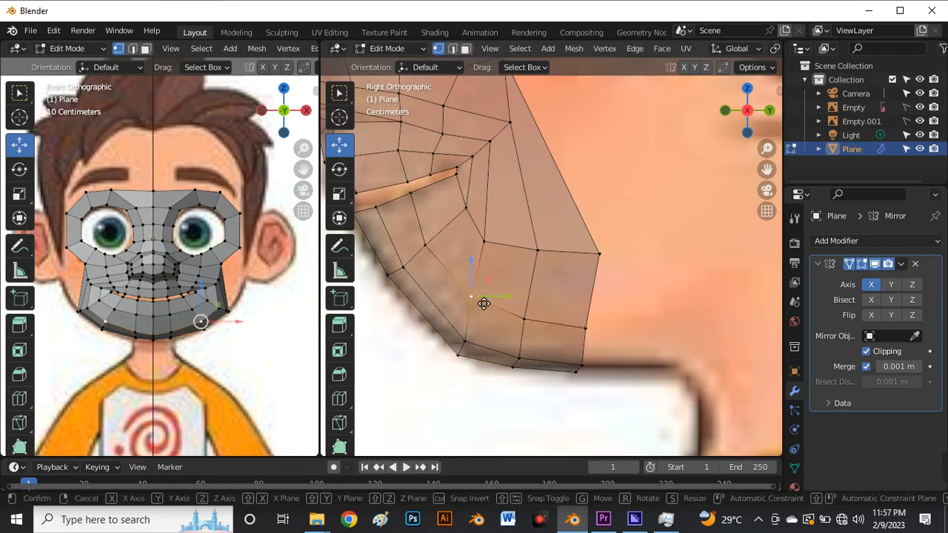
{"action": "left_click", "coordinate": [497, 285]}
{"action": "scroll", "coordinate": [497, 285], "scroll_direction": "up", "scroll_amount": 1}
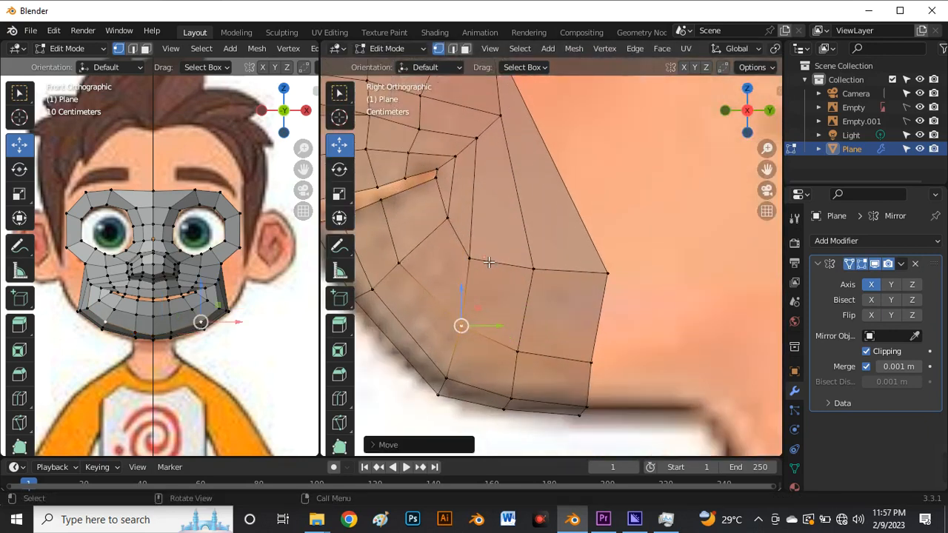
Move the vertex below the mouth corner and the jaw vertex diagonally below and behind it slightly backward in the side view.
{"action": "left_click", "coordinate": [496, 244]}
{"action": "key", "text": "g"}
{"action": "left_click", "coordinate": [503, 266]}
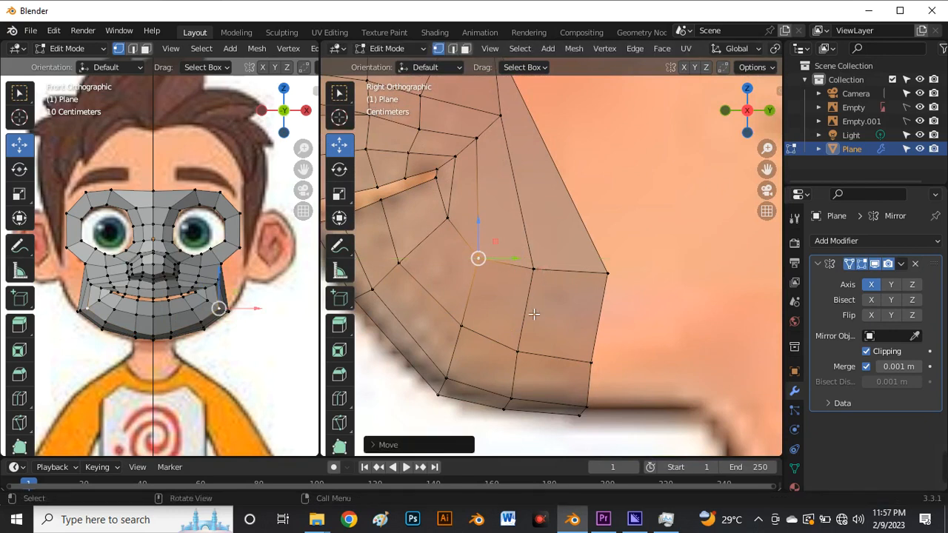
{"action": "left_click", "coordinate": [516, 353]}
{"action": "key", "text": "g"}
{"action": "left_click", "coordinate": [525, 354]}
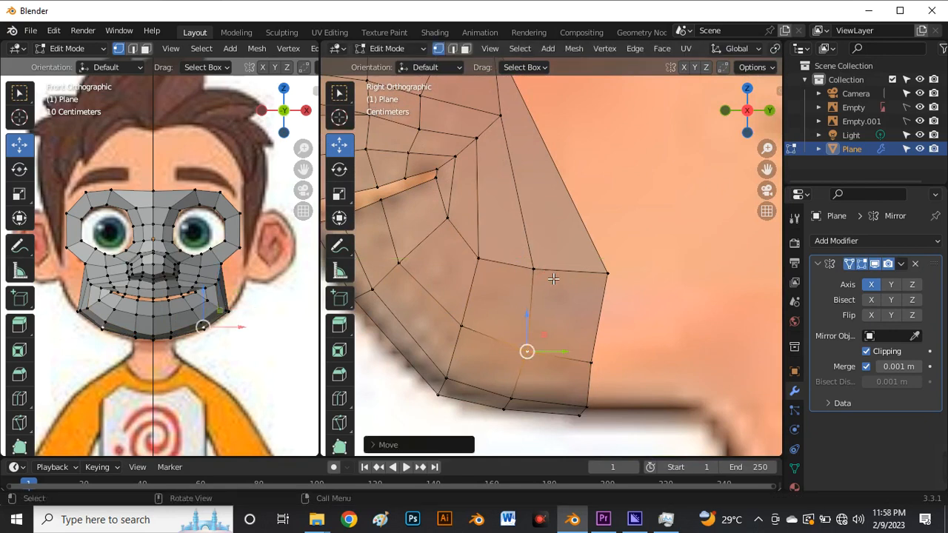
Move the two middle vertices of the jaw's underside slightly backward in the side view and clear the selection.
{"action": "scroll", "coordinate": [467, 342], "scroll_direction": "down", "scroll_amount": 3}
{"action": "scroll", "coordinate": [467, 342], "scroll_direction": "up", "scroll_amount": 2}
{"action": "left_click", "coordinate": [538, 375]}
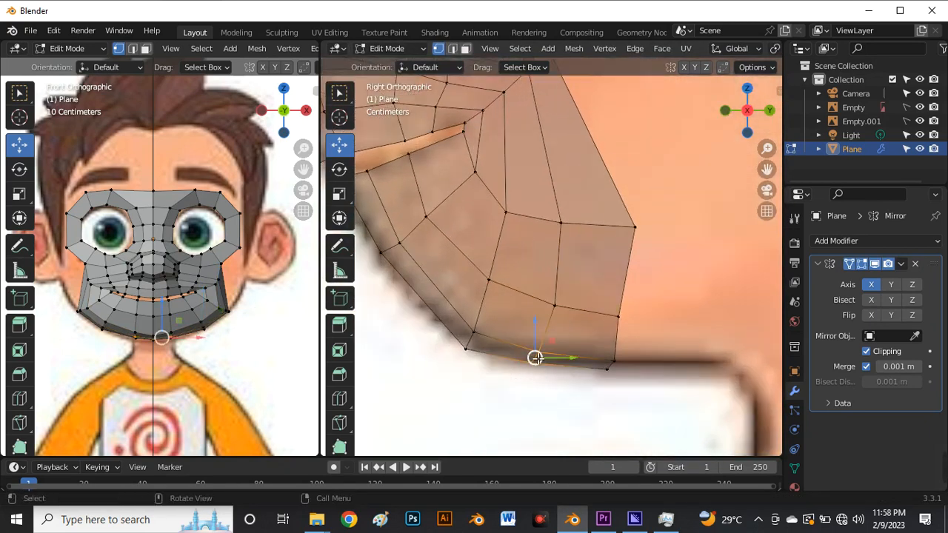
{"action": "key", "text": "g"}
{"action": "left_click", "coordinate": [543, 357]}
{"action": "left_click", "coordinate": [590, 332]}
{"action": "scroll", "coordinate": [590, 332], "scroll_direction": "down", "scroll_amount": 1}
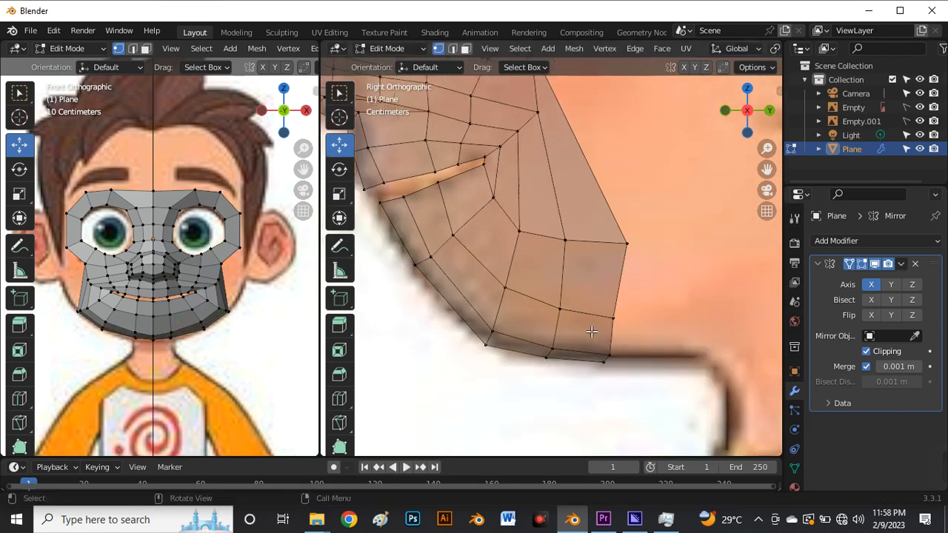
Move the upper rear corner vertex of the jaw slightly forward along the Y axis in the side view.
{"action": "scroll", "coordinate": [591, 331], "scroll_direction": "down", "scroll_amount": 4}
{"action": "scroll", "coordinate": [584, 286], "scroll_direction": "up", "scroll_amount": 4}
{"action": "scroll", "coordinate": [619, 342], "scroll_direction": "up", "scroll_amount": 1}
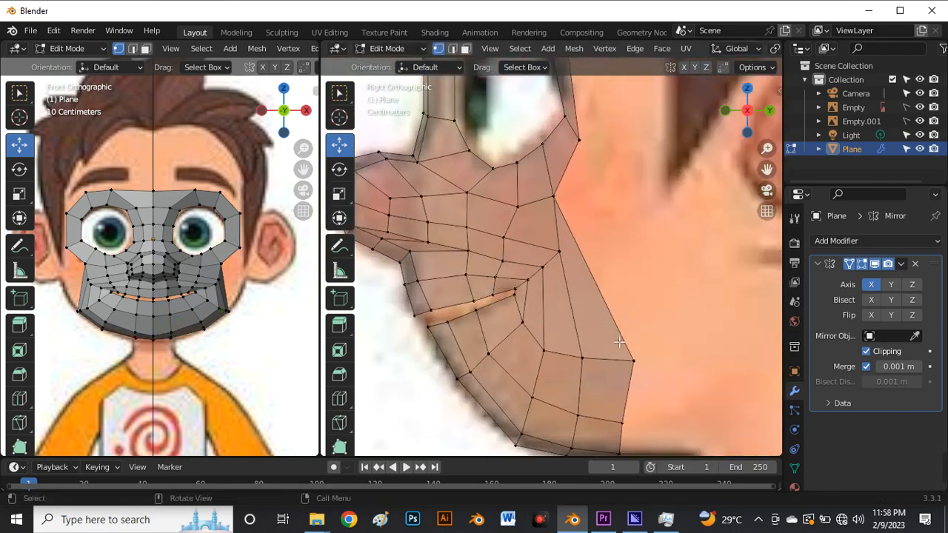
{"action": "left_click", "coordinate": [632, 361]}
{"action": "key", "text": "g"}
{"action": "key", "text": "y"}
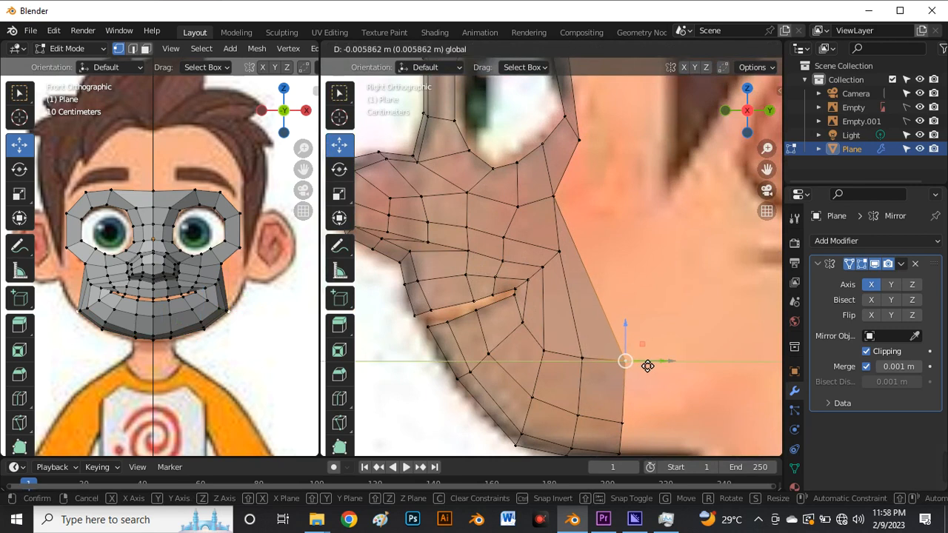
{"action": "left_click", "coordinate": [645, 364]}
{"action": "left_click", "coordinate": [658, 317]}
{"action": "scroll", "coordinate": [583, 297], "scroll_direction": "down", "scroll_amount": 3}
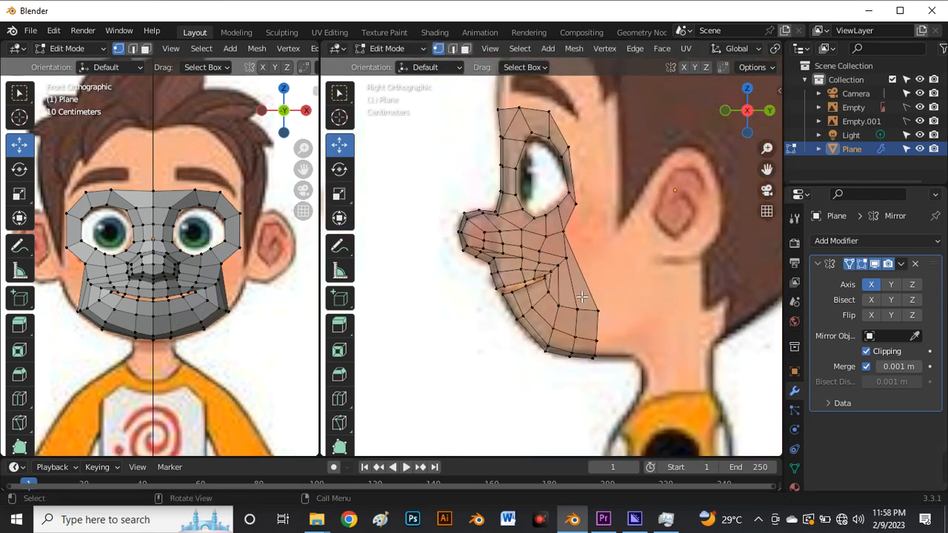
Turn off X-ray display and widen the front viewport to give the face more room.
{"action": "key", "text": "alt+z"}
{"action": "scroll", "coordinate": [537, 183], "scroll_direction": "up", "scroll_amount": 3}
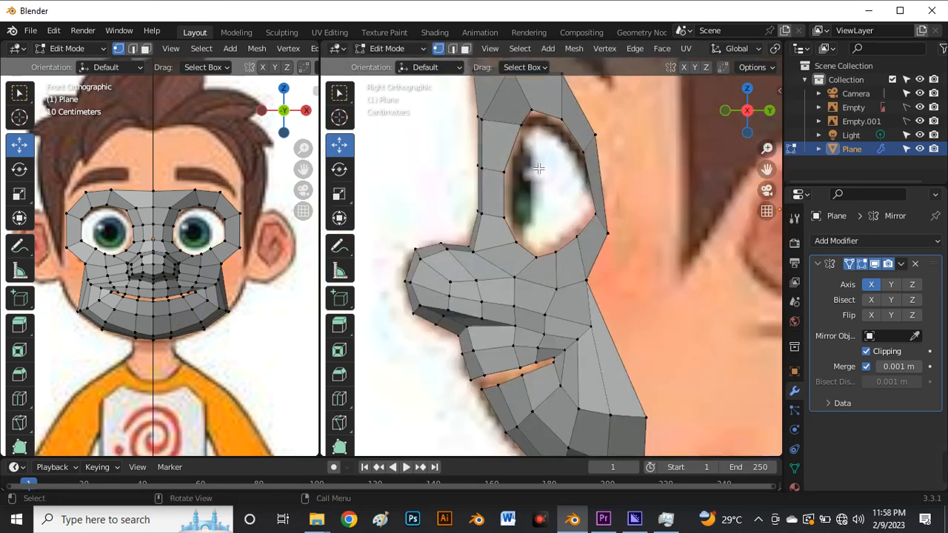
{"action": "scroll", "coordinate": [516, 297], "scroll_direction": "down", "scroll_amount": 5}
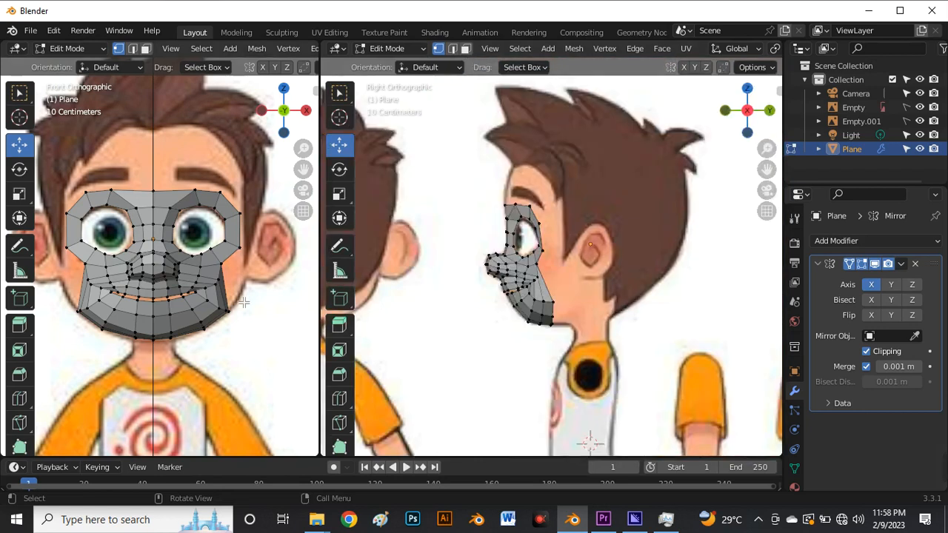
{"action": "scroll", "coordinate": [244, 303], "scroll_direction": "up", "scroll_amount": 4}
{"action": "scroll", "coordinate": [245, 313], "scroll_direction": "down", "scroll_amount": 4}
{"action": "scroll", "coordinate": [311, 326], "scroll_direction": "up", "scroll_amount": 3}
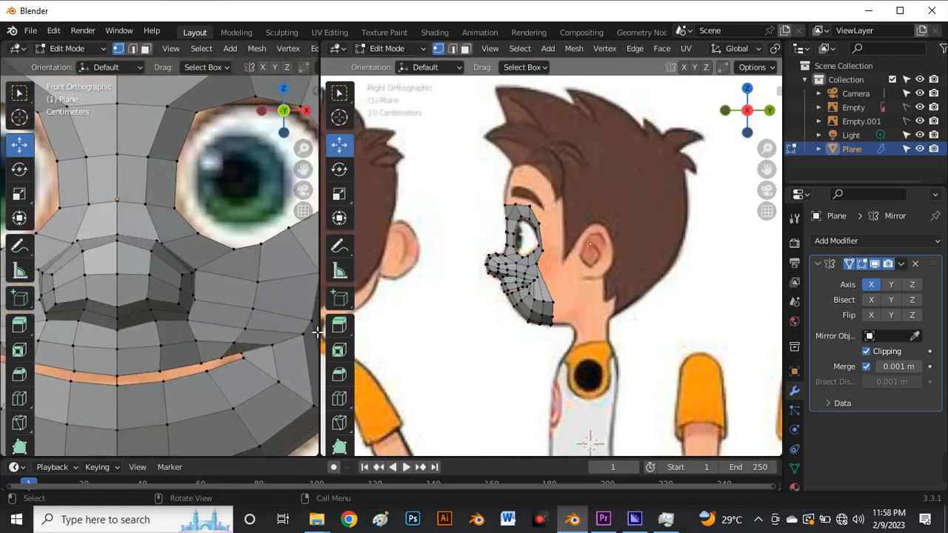
{"action": "left_click_drag", "start_coordinate": [325, 315], "coordinate": [496, 317]}
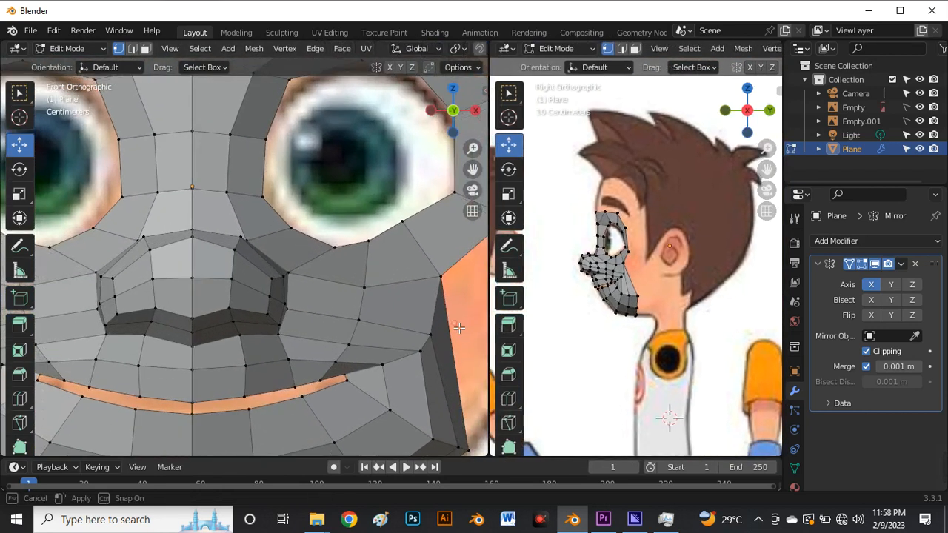
Slide the outer cheek vertex beside the mouth slightly upward along its edge in the front view.
{"action": "scroll", "coordinate": [411, 314], "scroll_direction": "down", "scroll_amount": 3}
{"action": "scroll", "coordinate": [411, 315], "scroll_direction": "up", "scroll_amount": 3}
{"action": "scroll", "coordinate": [423, 297], "scroll_direction": "up", "scroll_amount": 1}
{"action": "left_click", "coordinate": [425, 269]}
{"action": "scroll", "coordinate": [428, 273], "scroll_direction": "up", "scroll_amount": 2}
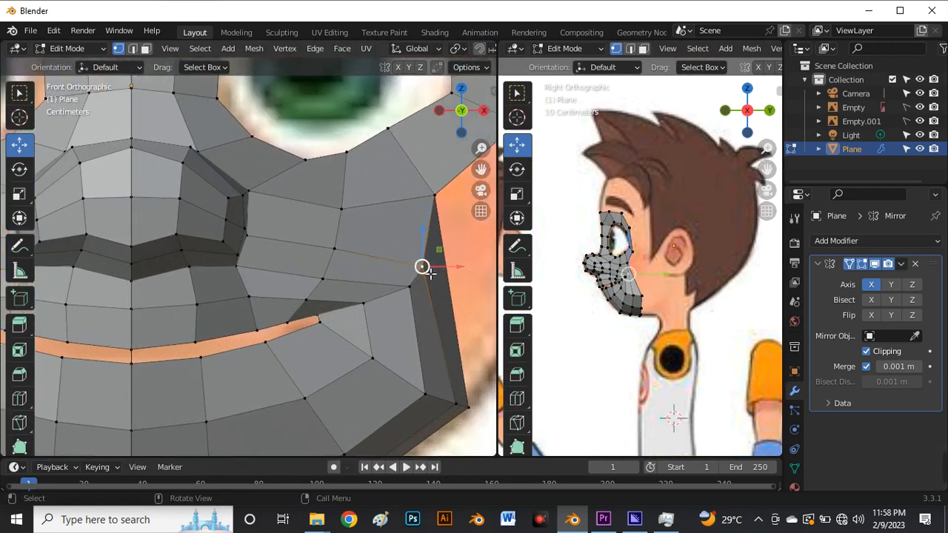
{"action": "key", "text": "g"}
{"action": "key", "text": "g"}
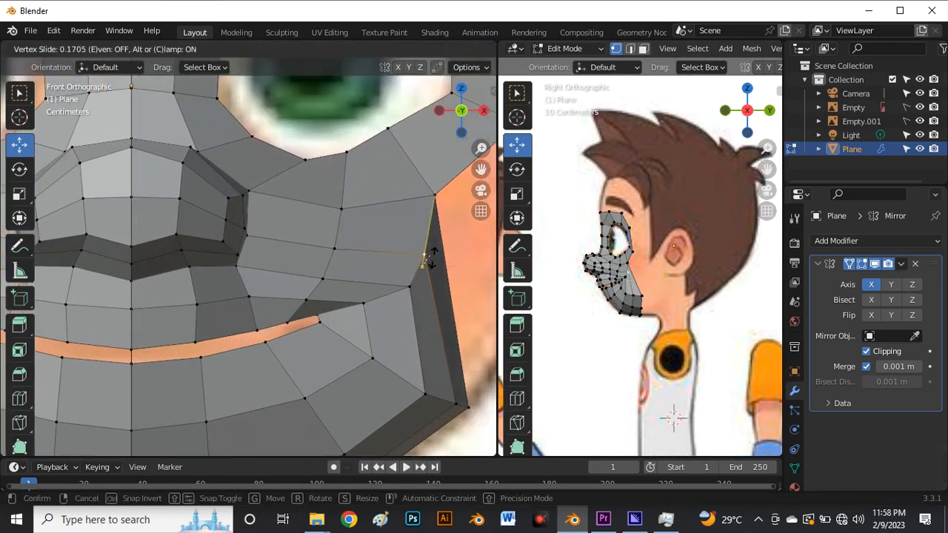
{"action": "left_click", "coordinate": [431, 255]}
{"action": "scroll", "coordinate": [422, 251], "scroll_direction": "down", "scroll_amount": 2}
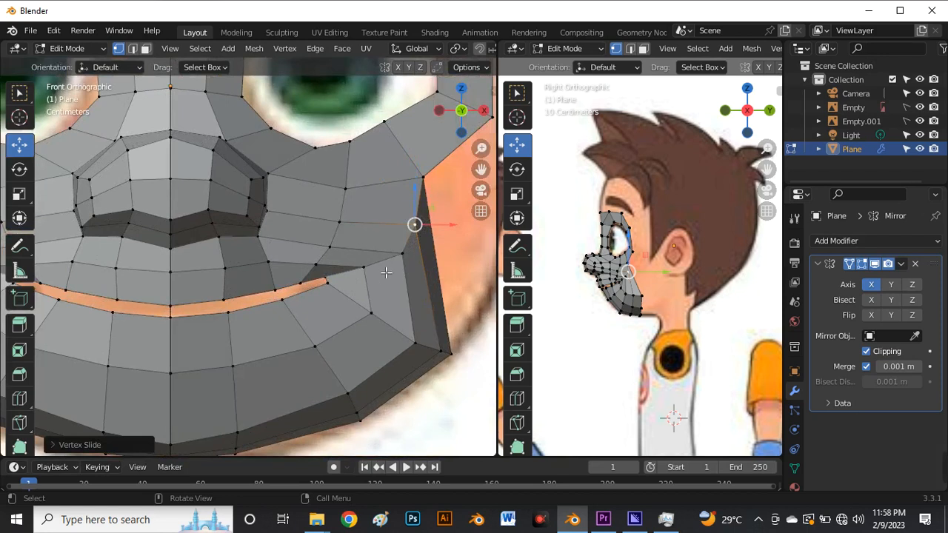
Slide the vertex just below that cheek vertex inward along its edge toward the mouth corner.
{"action": "left_click", "coordinate": [402, 254]}
{"action": "key", "text": "g"}
{"action": "key", "text": "g"}
{"action": "left_click", "coordinate": [400, 261]}
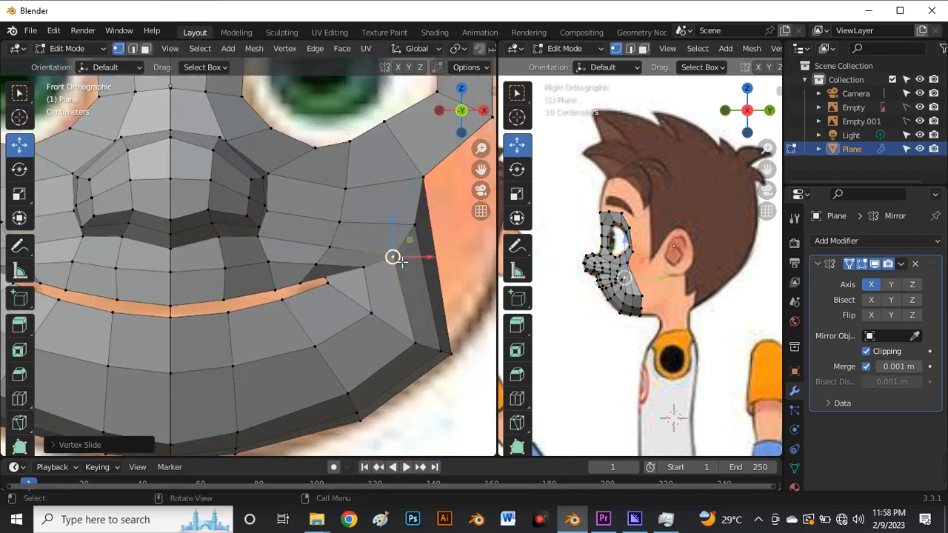
Move the upper mouth-corner vertex down and outward in the front view.
{"action": "scroll", "coordinate": [345, 281], "scroll_direction": "up", "scroll_amount": 4}
{"action": "left_click", "coordinate": [314, 272]}
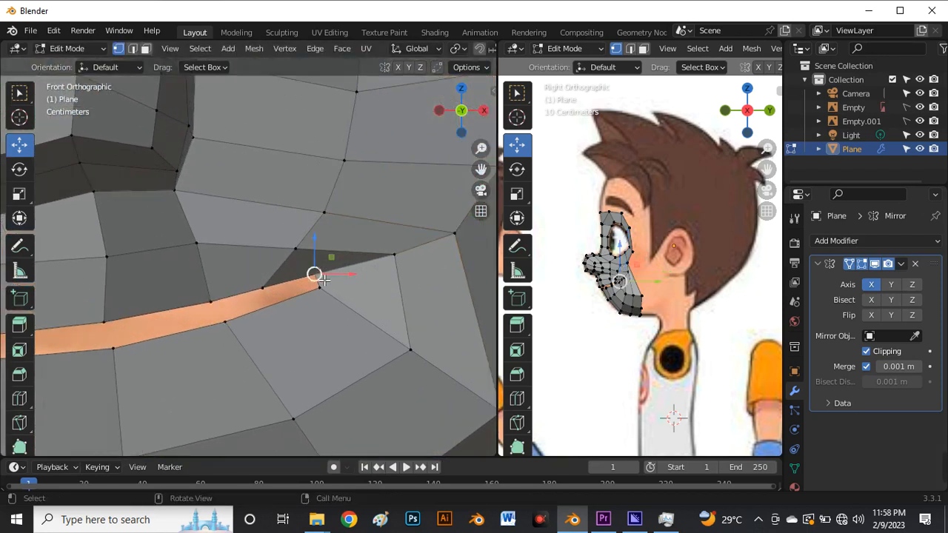
{"action": "key", "text": "g"}
{"action": "left_click", "coordinate": [338, 305]}
{"action": "scroll", "coordinate": [334, 300], "scroll_direction": "down", "scroll_amount": 6}
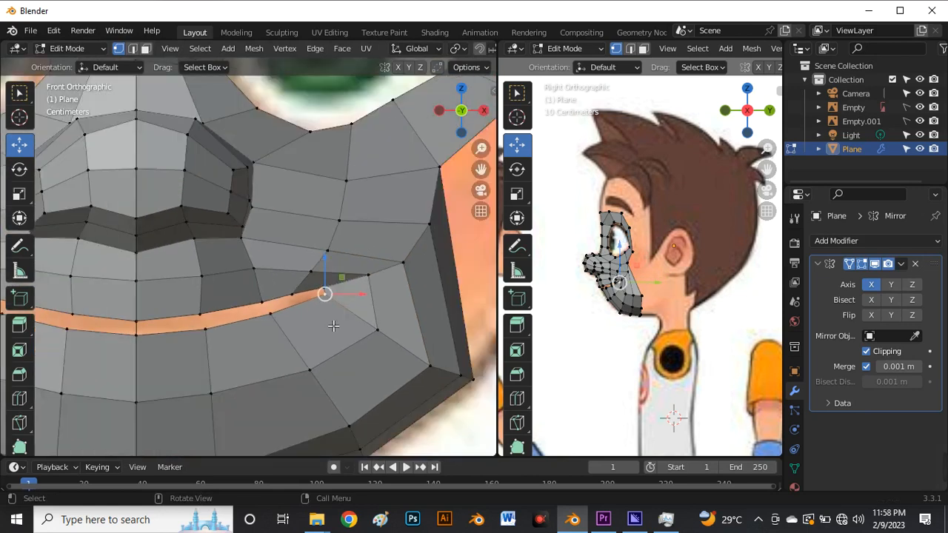
{"action": "scroll", "coordinate": [318, 313], "scroll_direction": "up", "scroll_amount": 2}
{"action": "scroll", "coordinate": [317, 313], "scroll_direction": "down", "scroll_amount": 4}
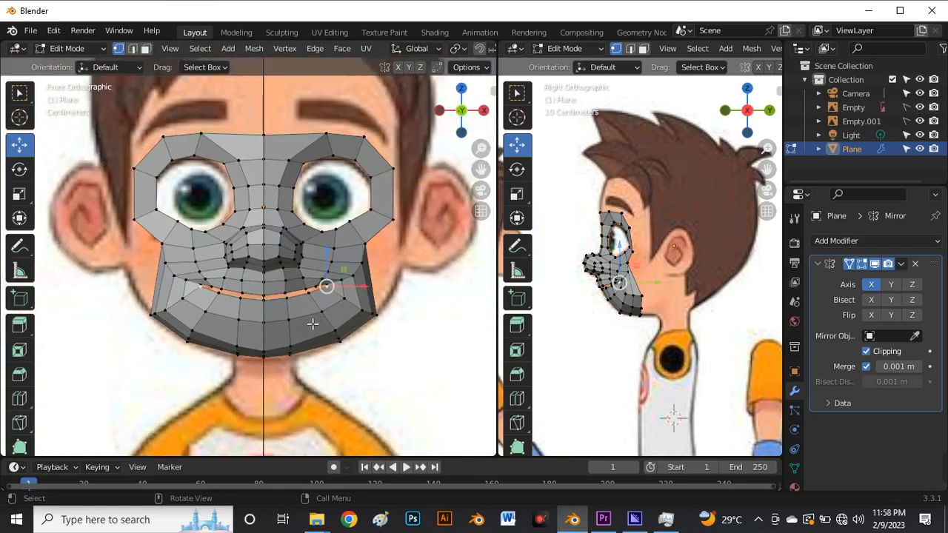
{"action": "scroll", "coordinate": [312, 313], "scroll_direction": "up", "scroll_amount": 4}
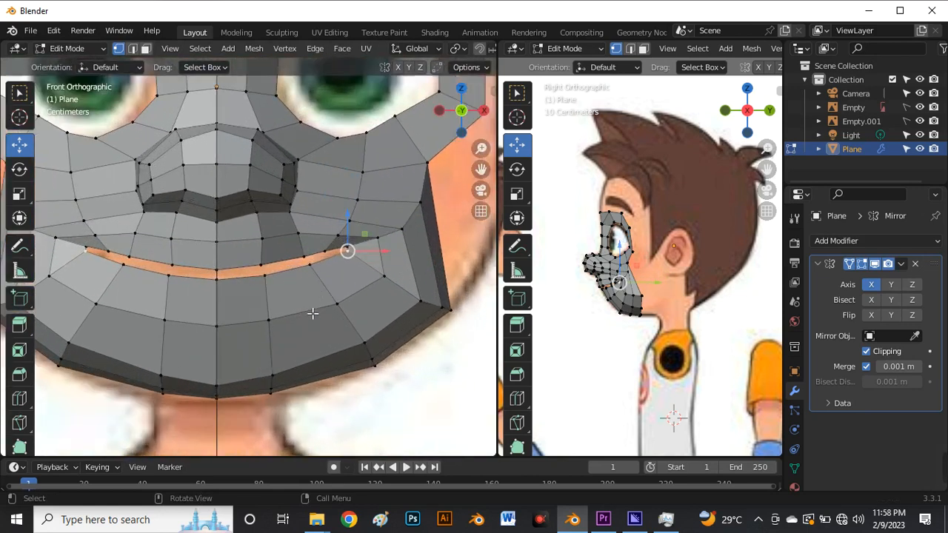
Select the shortest edge path from the mouth corner down to the chin's lower edge and move it toward the face centre.
{"action": "left_click", "coordinate": [373, 371], "text": "ctrl"}
{"action": "key", "text": "g"}
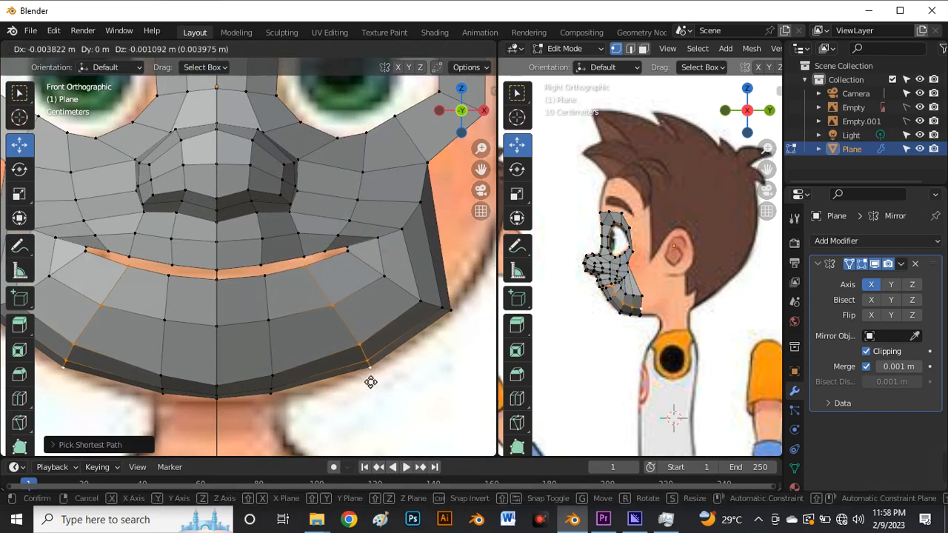
{"action": "left_click", "coordinate": [359, 386]}
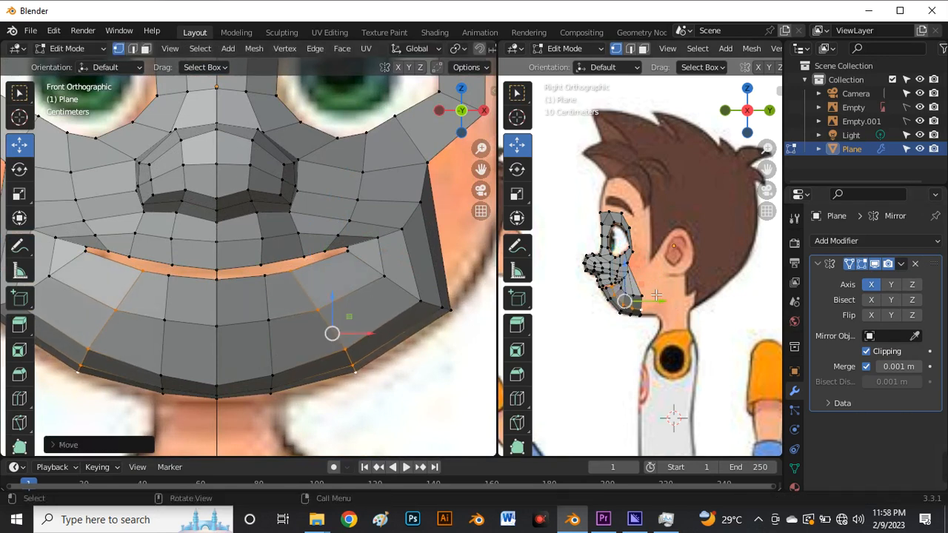
{"action": "scroll", "coordinate": [656, 295], "scroll_direction": "up", "scroll_amount": 3}
{"action": "scroll", "coordinate": [656, 295], "scroll_direction": "down", "scroll_amount": 2}
{"action": "scroll", "coordinate": [655, 295], "scroll_direction": "up", "scroll_amount": 4}
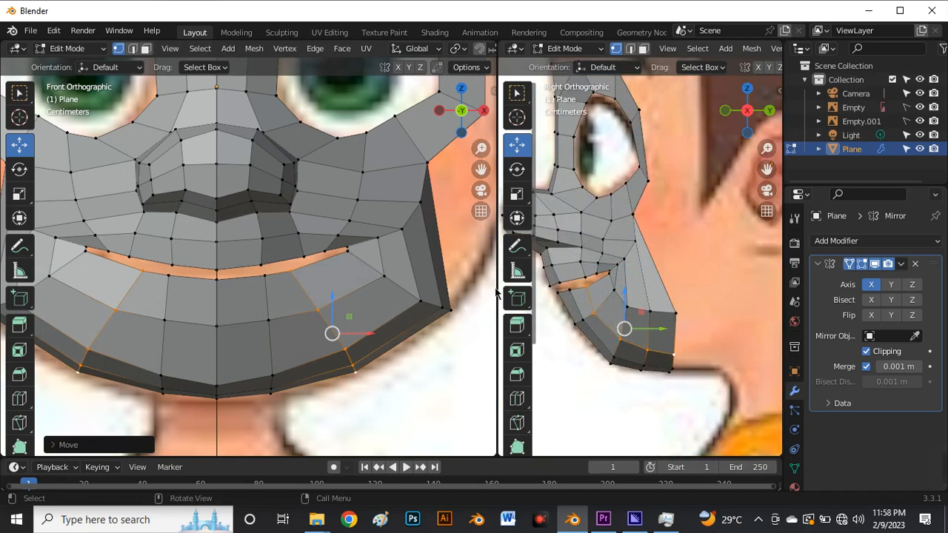
Add a loop cut from the lower lip near the mouth corner out to the jaw's lower edge, sliding it slightly.
{"action": "key", "text": "ctrl+r"}
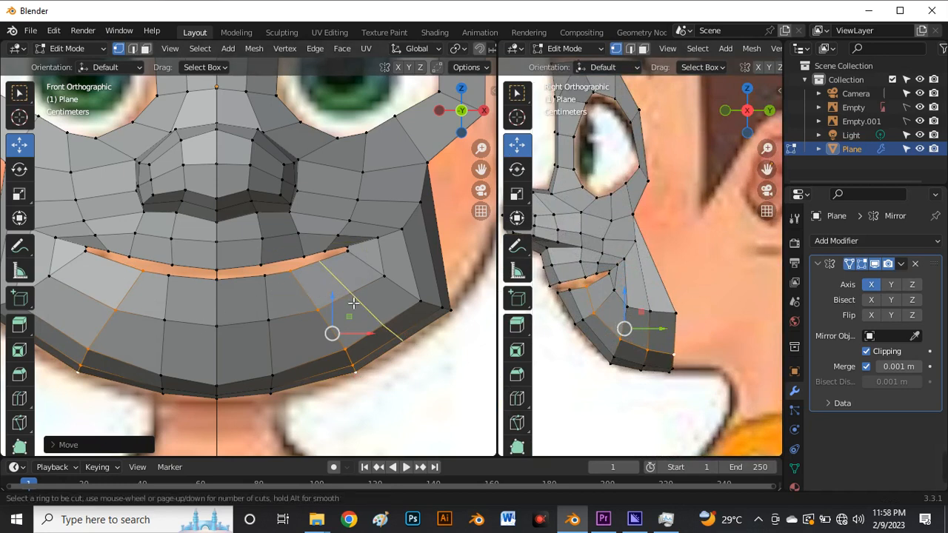
{"action": "left_click", "coordinate": [353, 303]}
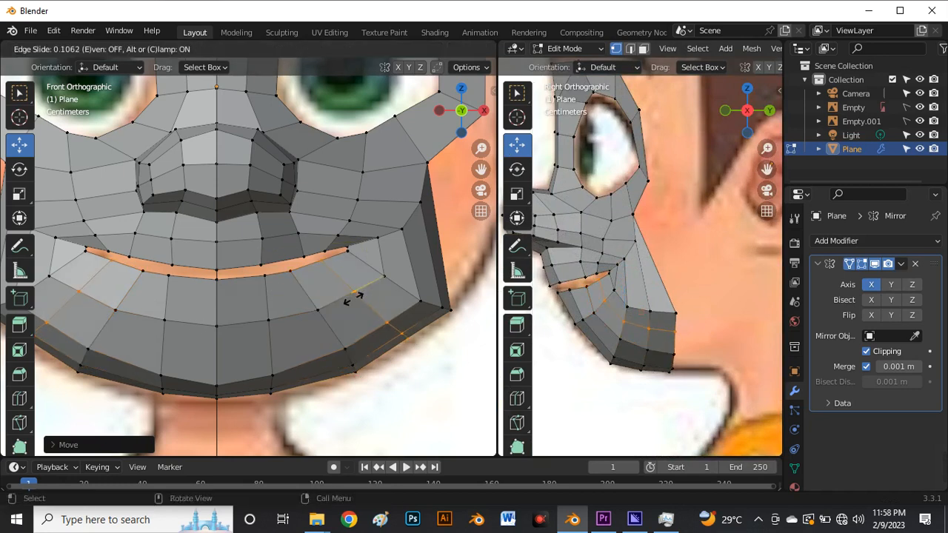
{"action": "left_click", "coordinate": [356, 301]}
{"action": "scroll", "coordinate": [314, 307], "scroll_direction": "down", "scroll_amount": 1}
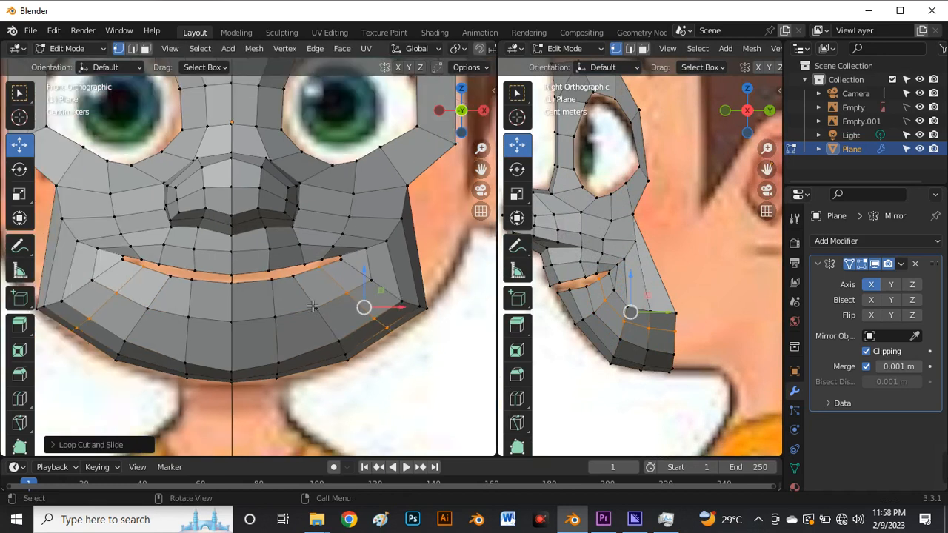
Nudge a lower-lip edge vertex slightly outward and the vertex above the upper lip slightly inward in the front view.
{"action": "scroll", "coordinate": [313, 306], "scroll_direction": "up", "scroll_amount": 4}
{"action": "left_click", "coordinate": [293, 259]}
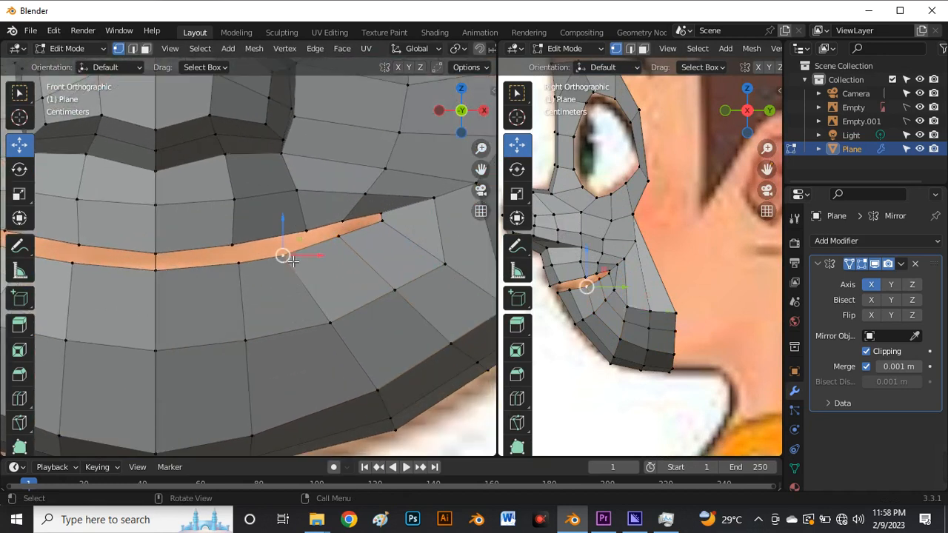
{"action": "key", "text": "g"}
{"action": "left_click", "coordinate": [289, 256]}
{"action": "left_click", "coordinate": [306, 228]}
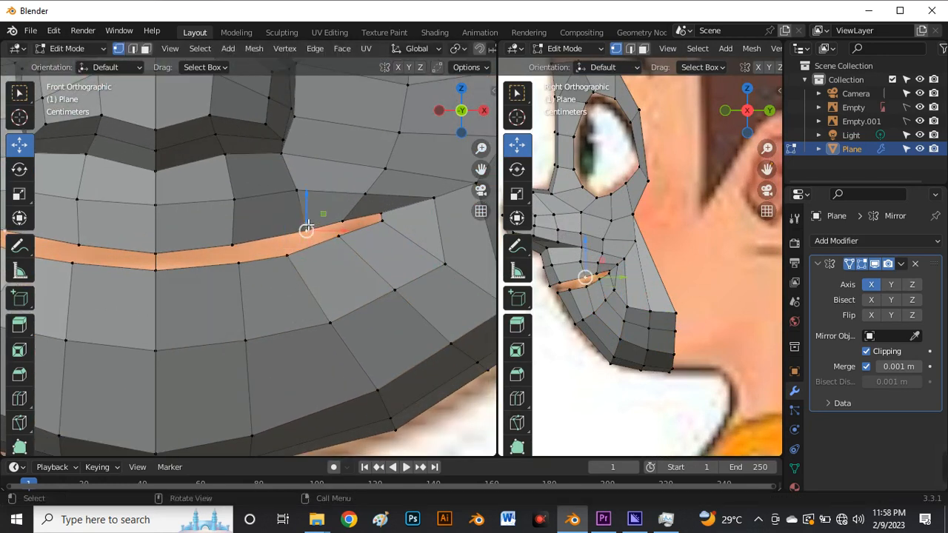
{"action": "scroll", "coordinate": [289, 185], "scroll_direction": "down", "scroll_amount": 3}
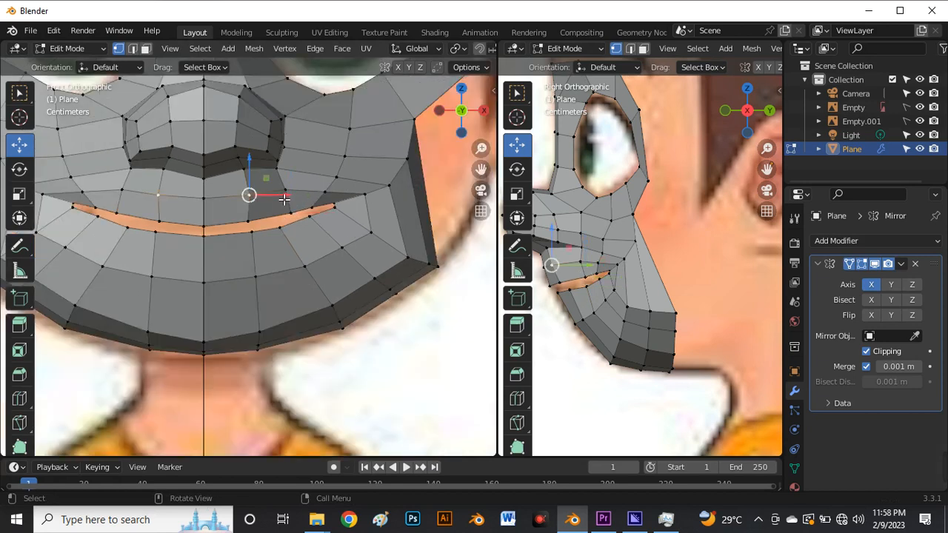
{"action": "key", "text": "g"}
{"action": "left_click", "coordinate": [280, 199]}
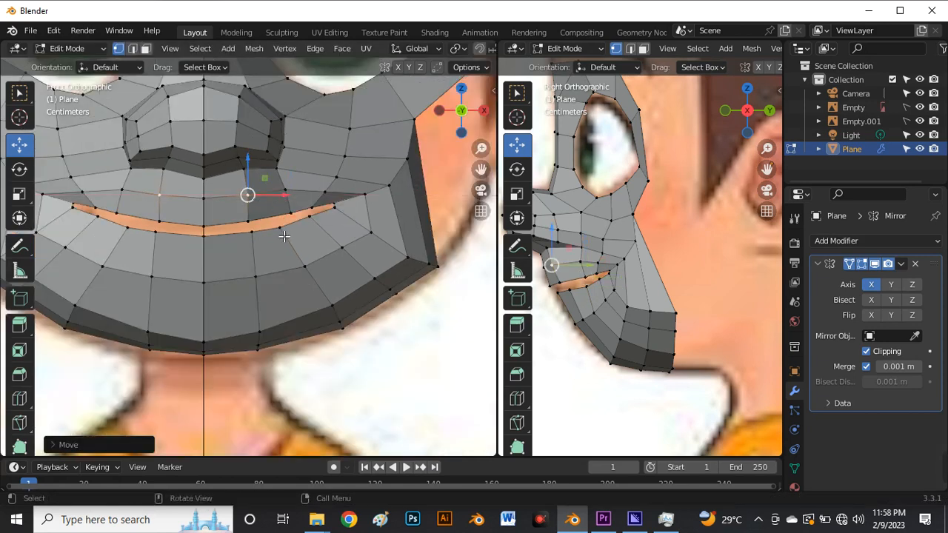
Widen the side viewport and move the selected lower-lip edge vertex slightly forward along the Y axis.
{"action": "left_click", "coordinate": [279, 228]}
{"action": "left_click", "coordinate": [304, 266], "text": "shift"}
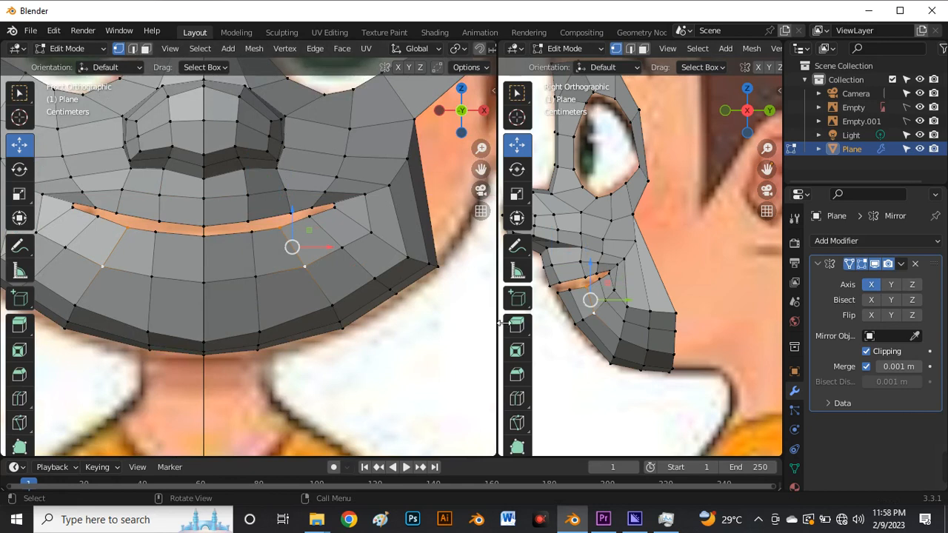
{"action": "left_click_drag", "start_coordinate": [498, 326], "coordinate": [259, 325]}
{"action": "scroll", "coordinate": [400, 330], "scroll_direction": "up", "scroll_amount": 4}
{"action": "key", "text": "g"}
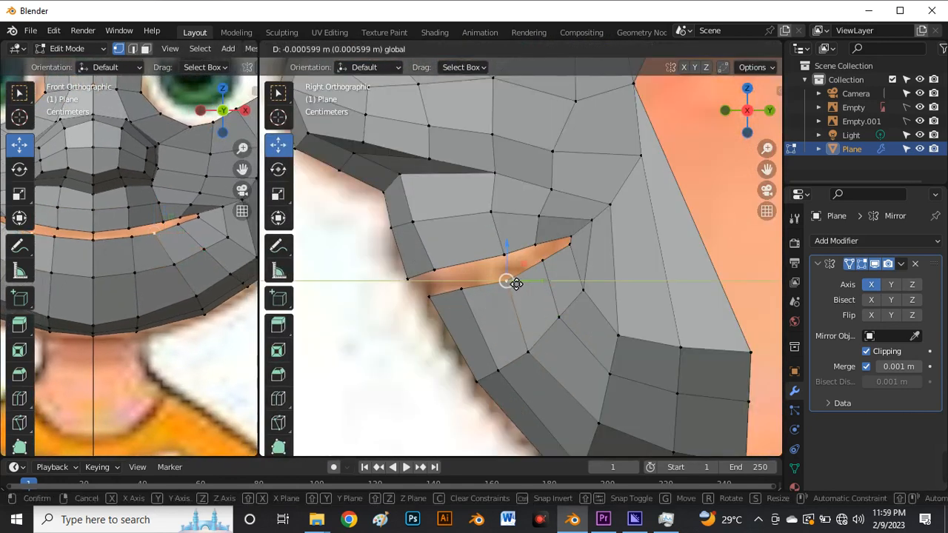
{"action": "left_click", "coordinate": [513, 282]}
{"action": "scroll", "coordinate": [481, 300], "scroll_direction": "down", "scroll_amount": 4}
{"action": "scroll", "coordinate": [496, 316], "scroll_direction": "up", "scroll_amount": 4}
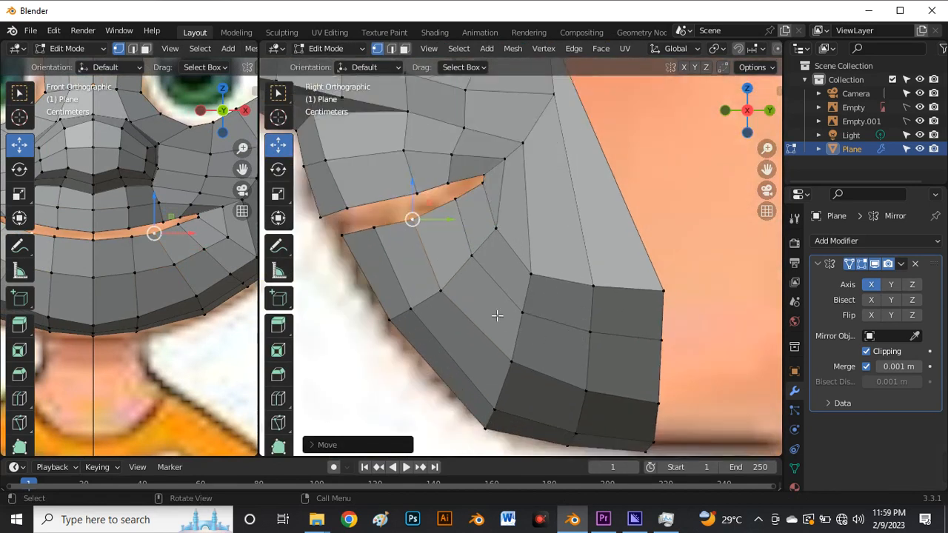
Reposition the two lower-lip edge vertices nearest the mouth corner in the side view to even out the lip curve.
{"action": "left_click", "coordinate": [448, 291]}
{"action": "left_click", "coordinate": [463, 199]}
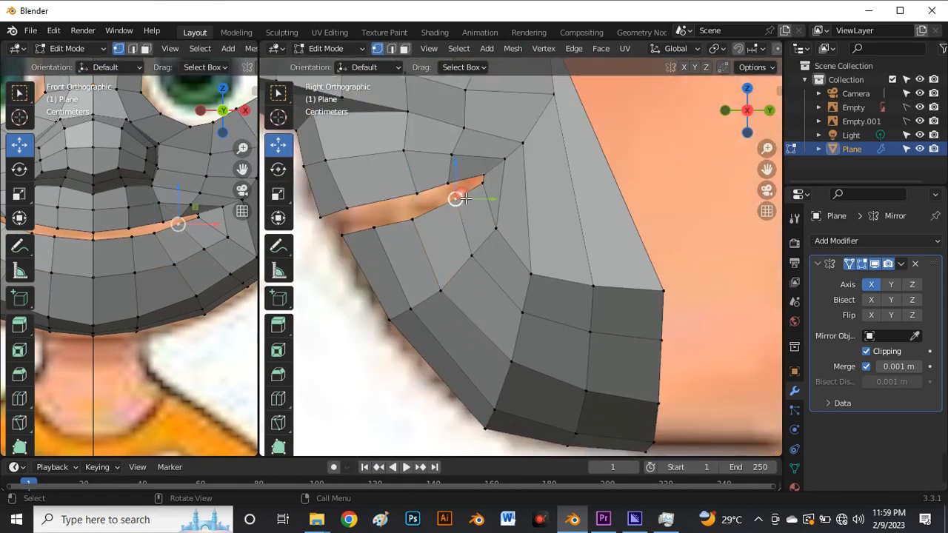
{"action": "key", "text": "g"}
{"action": "left_click", "coordinate": [459, 205]}
{"action": "left_click", "coordinate": [420, 230]}
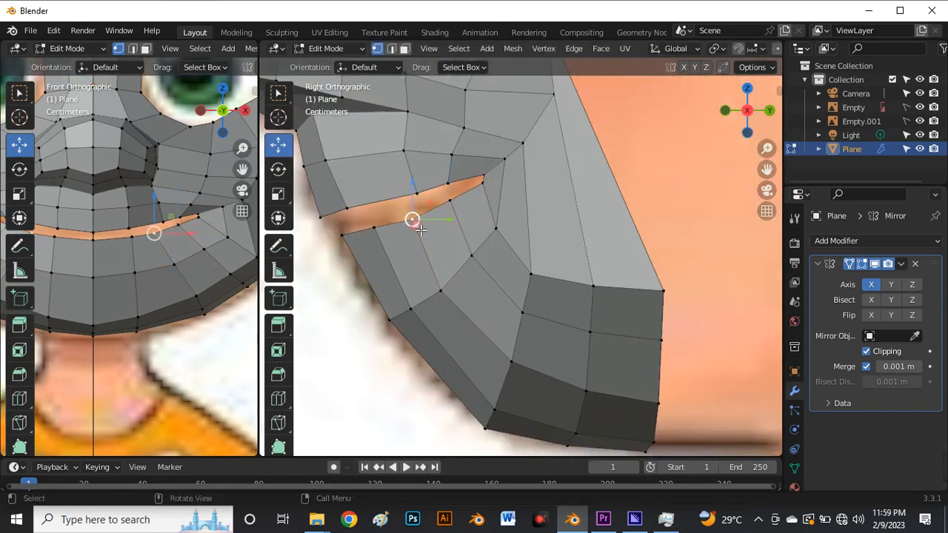
{"action": "key", "text": "g"}
{"action": "left_click", "coordinate": [424, 225]}
{"action": "scroll", "coordinate": [437, 234], "scroll_direction": "down", "scroll_amount": 4}
{"action": "scroll", "coordinate": [469, 305], "scroll_direction": "up", "scroll_amount": 4}
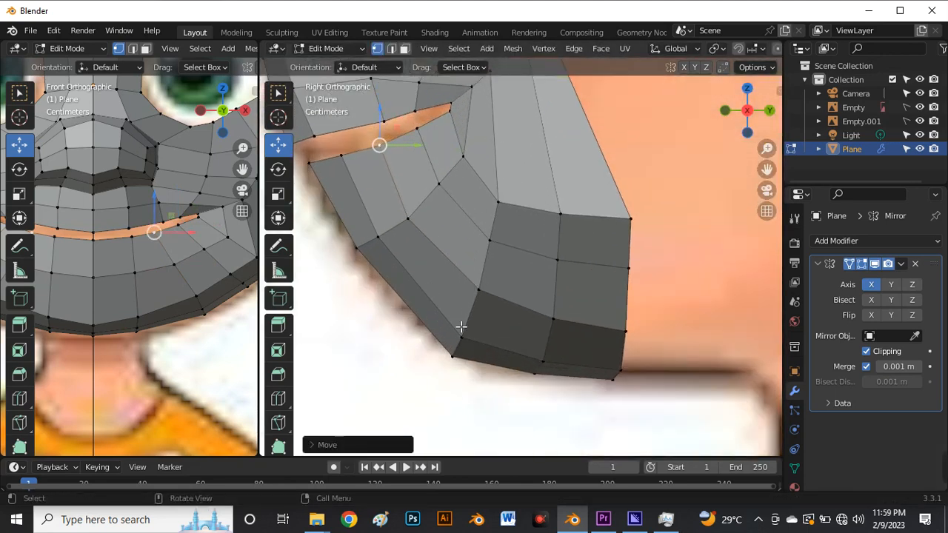
Nudge the lower chin vertex slightly up and the vertex below the mouth corner slightly down in the side view.
{"action": "left_click", "coordinate": [463, 346]}
{"action": "key", "text": "g"}
{"action": "left_click", "coordinate": [466, 338]}
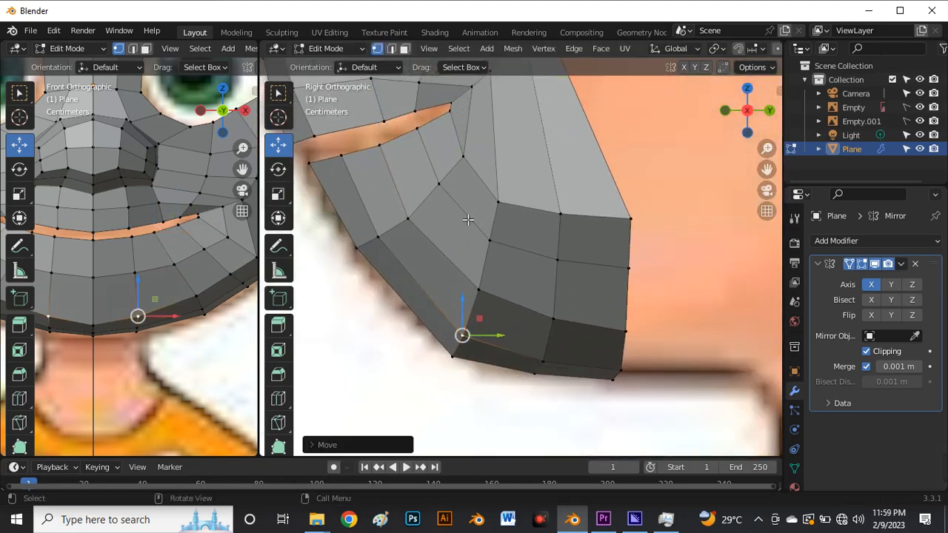
{"action": "left_click", "coordinate": [440, 184]}
{"action": "key", "text": "g"}
{"action": "left_click", "coordinate": [441, 187]}
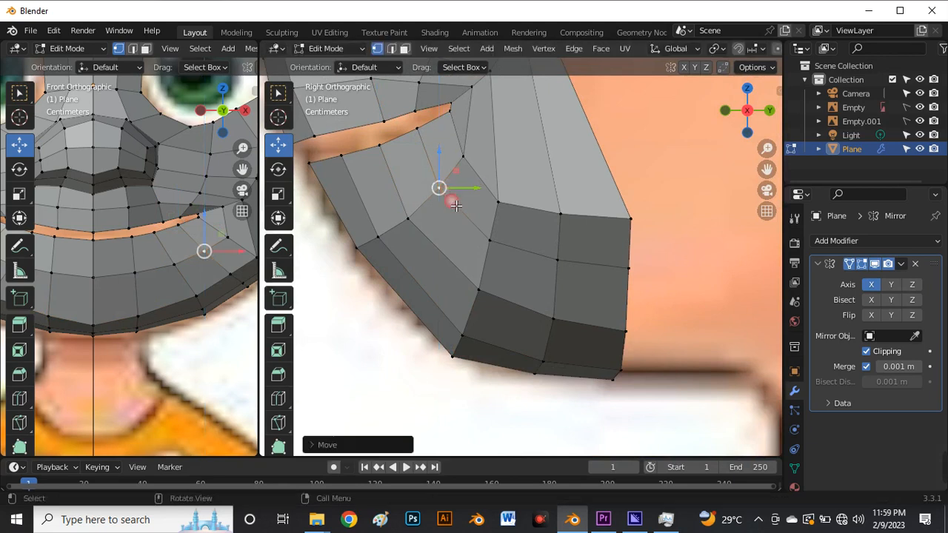
Nudge the middle jaw vertex on the added edge loop slightly in the side view.
{"action": "scroll", "coordinate": [478, 277], "scroll_direction": "down", "scroll_amount": 3}
{"action": "scroll", "coordinate": [479, 277], "scroll_direction": "up", "scroll_amount": 3}
{"action": "left_click", "coordinate": [518, 255]}
{"action": "key", "text": "g"}
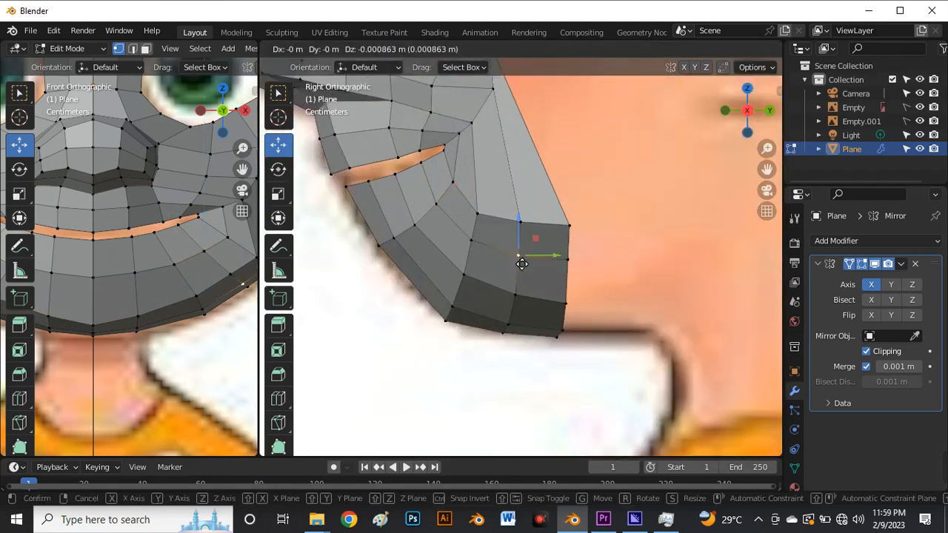
{"action": "left_click", "coordinate": [520, 259]}
{"action": "scroll", "coordinate": [502, 300], "scroll_direction": "down", "scroll_amount": 4}
{"action": "scroll", "coordinate": [503, 293], "scroll_direction": "up", "scroll_amount": 4}
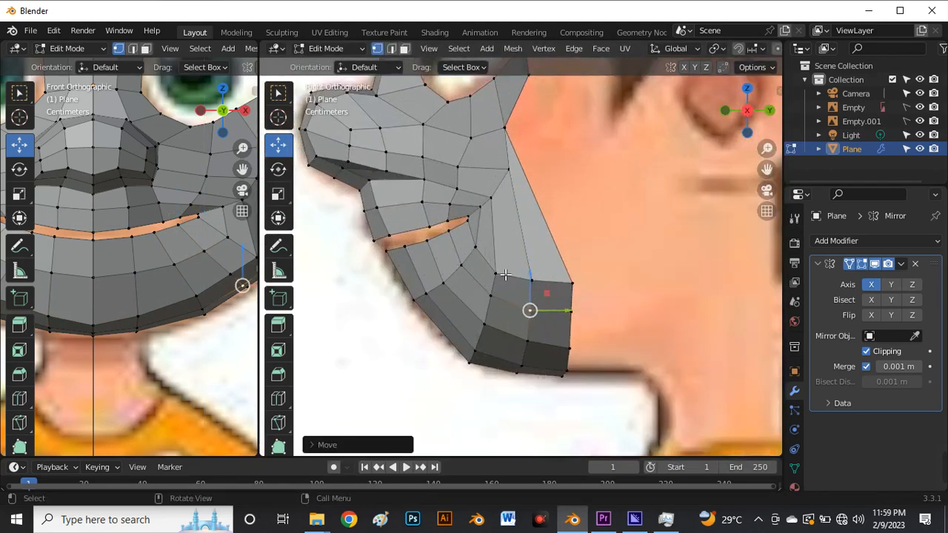
Nudge the cheek vertex below and behind the mouth corner slightly up and back in the side view.
{"action": "left_click", "coordinate": [497, 274]}
{"action": "key", "text": "g"}
{"action": "left_click", "coordinate": [512, 274]}
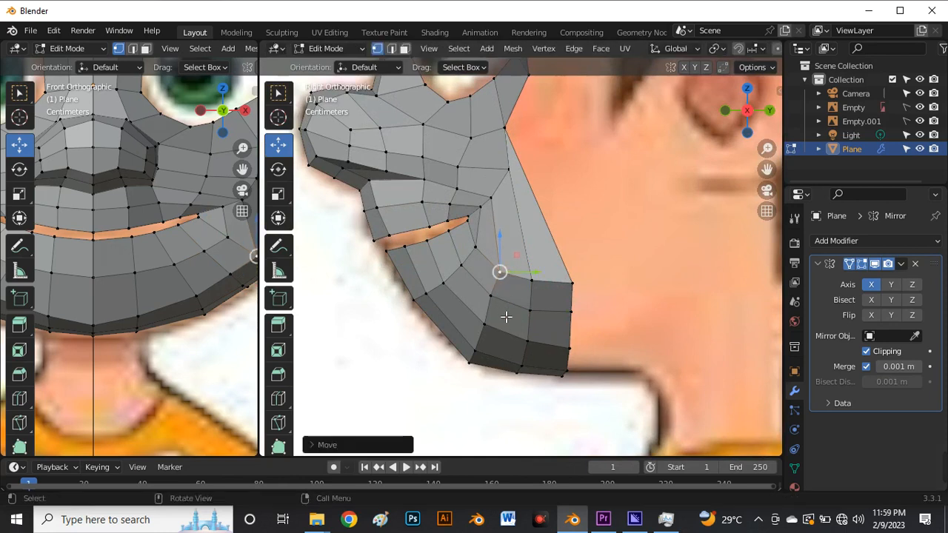
Fine-tune the position of the cheek vertex just above the mouth corner in the side view.
{"action": "scroll", "coordinate": [504, 304], "scroll_direction": "down", "scroll_amount": 4}
{"action": "scroll", "coordinate": [489, 300], "scroll_direction": "up", "scroll_amount": 4}
{"action": "scroll", "coordinate": [501, 244], "scroll_direction": "up", "scroll_amount": 4}
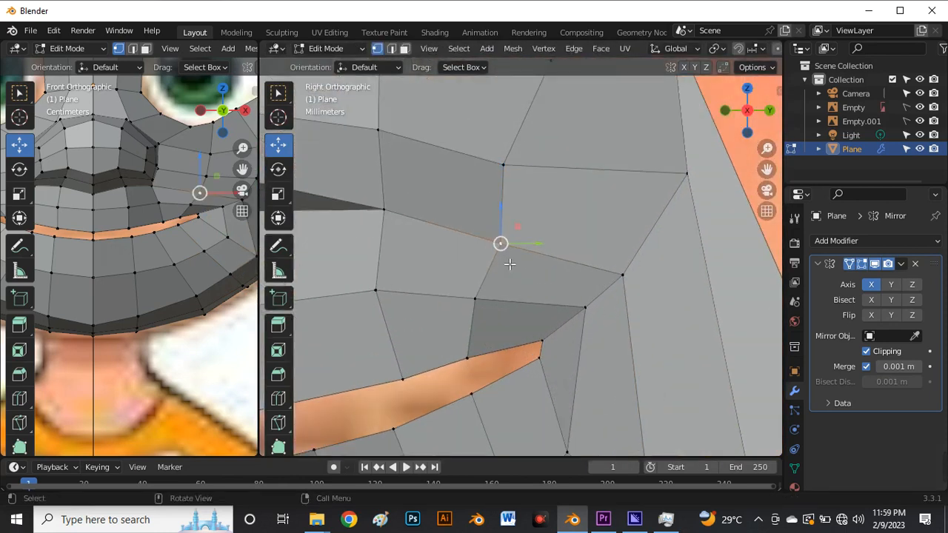
{"action": "key", "text": "g"}
{"action": "left_click", "coordinate": [499, 243]}
{"action": "scroll", "coordinate": [479, 280], "scroll_direction": "down", "scroll_amount": 4}
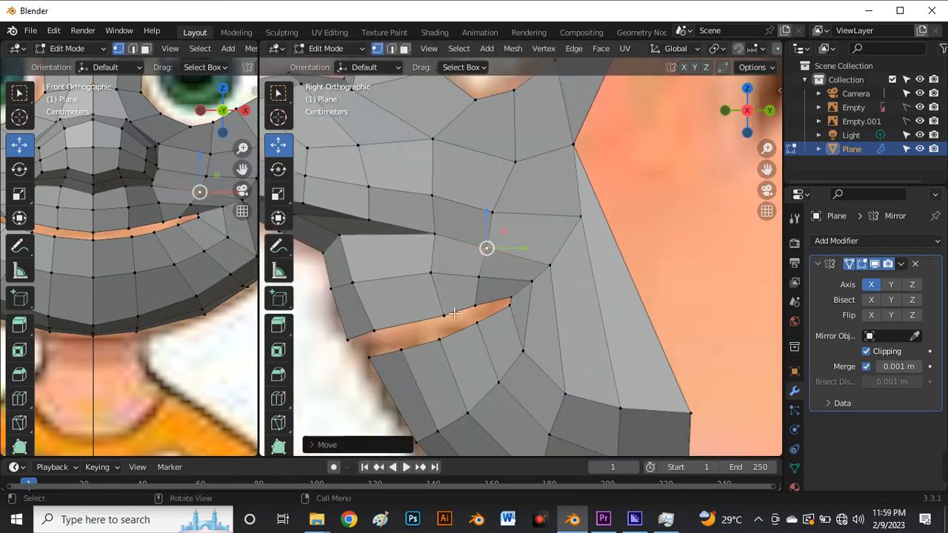
Move the middle upper-lip edge vertex and the vertex at the rear of the nose base slightly forward in the side view.
{"action": "left_click", "coordinate": [475, 311]}
{"action": "left_click", "coordinate": [446, 316]}
{"action": "key", "text": "g"}
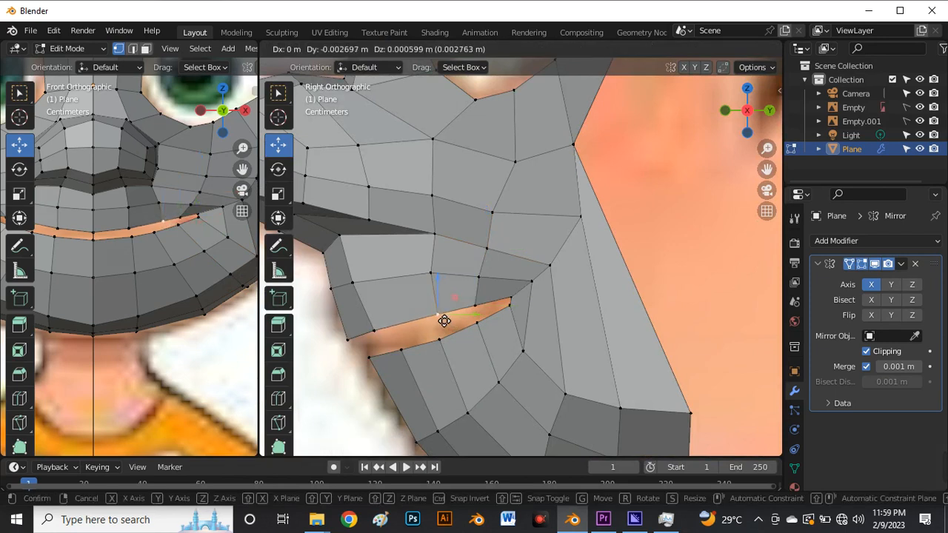
{"action": "left_click", "coordinate": [441, 319]}
{"action": "left_click", "coordinate": [433, 235]}
{"action": "key", "text": "g"}
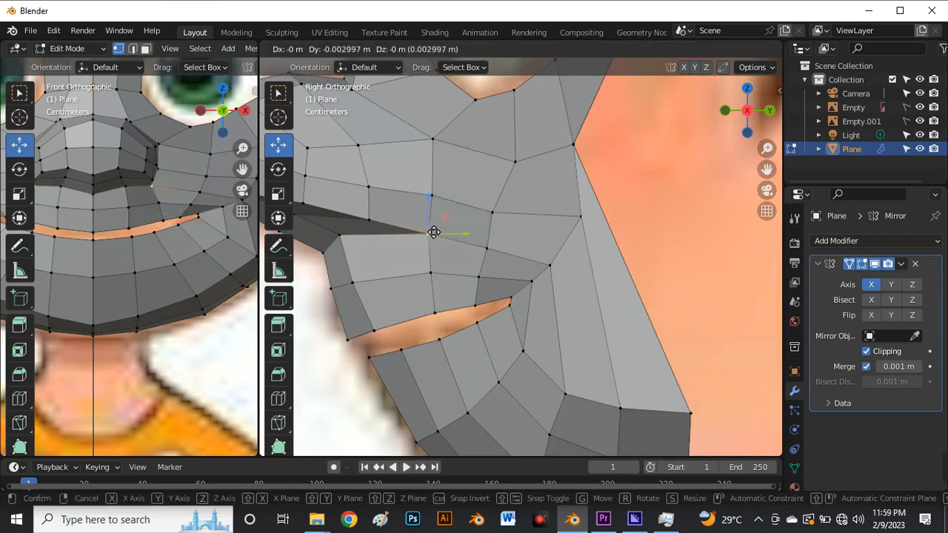
{"action": "left_click", "coordinate": [423, 283]}
Raise the lower nostril vertex slightly in the side view and shift the vertex above it slightly outward in the front view.
{"action": "scroll", "coordinate": [423, 282], "scroll_direction": "down", "scroll_amount": 3}
{"action": "scroll", "coordinate": [433, 290], "scroll_direction": "up", "scroll_amount": 4}
{"action": "left_click", "coordinate": [435, 292]}
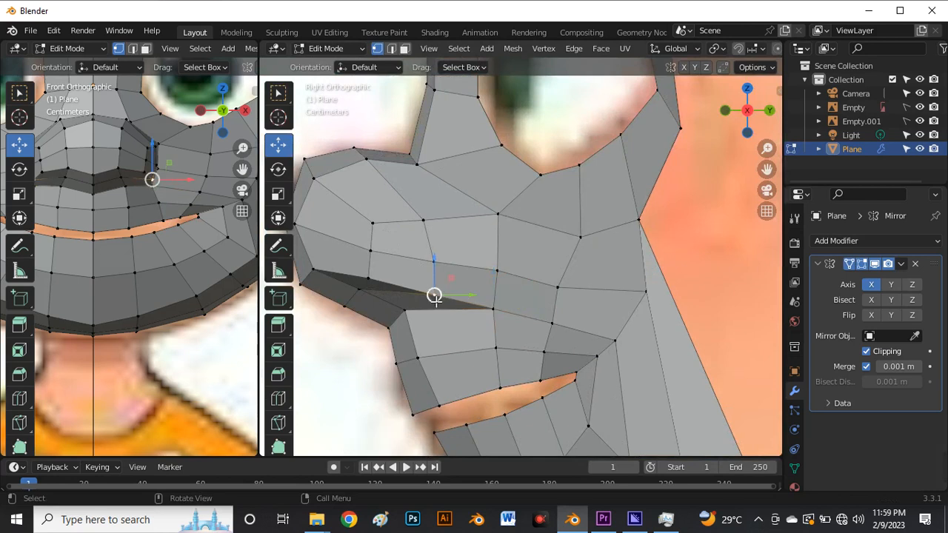
{"action": "key", "text": "g"}
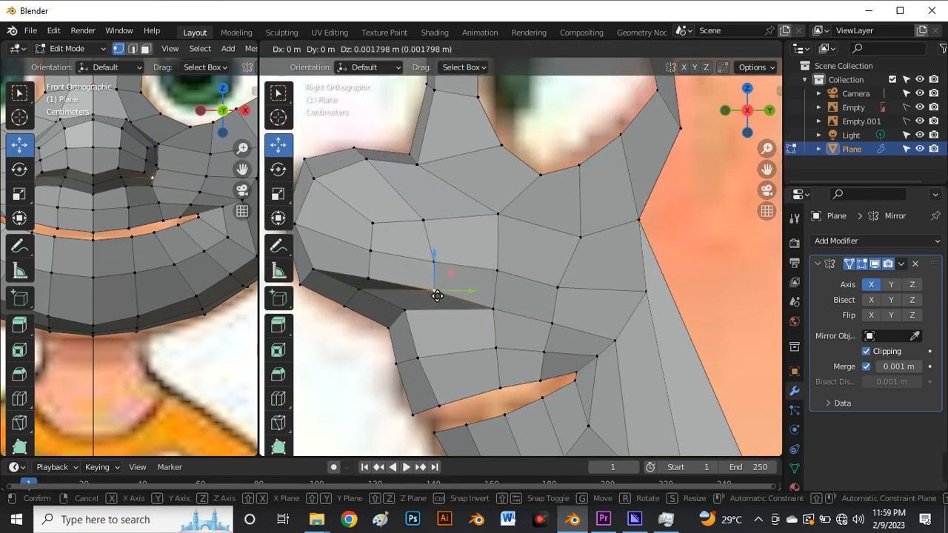
{"action": "left_click", "coordinate": [435, 268]}
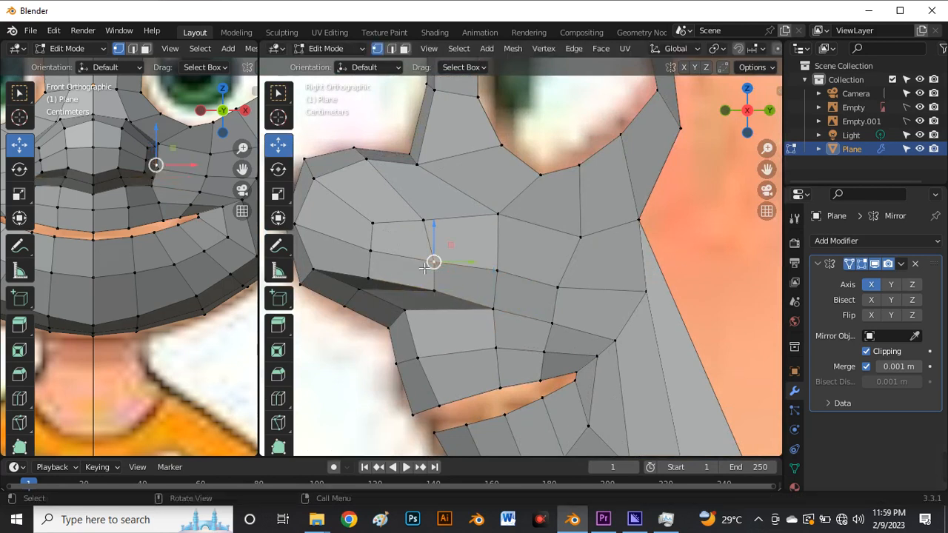
{"action": "scroll", "coordinate": [152, 156], "scroll_direction": "up", "scroll_amount": 5}
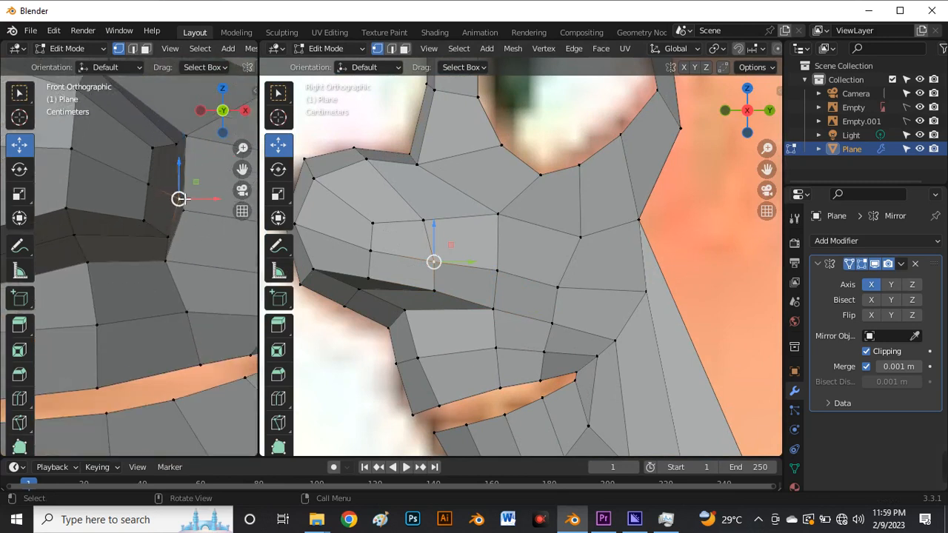
{"action": "left_click_drag", "start_coordinate": [179, 198], "coordinate": [185, 197]}
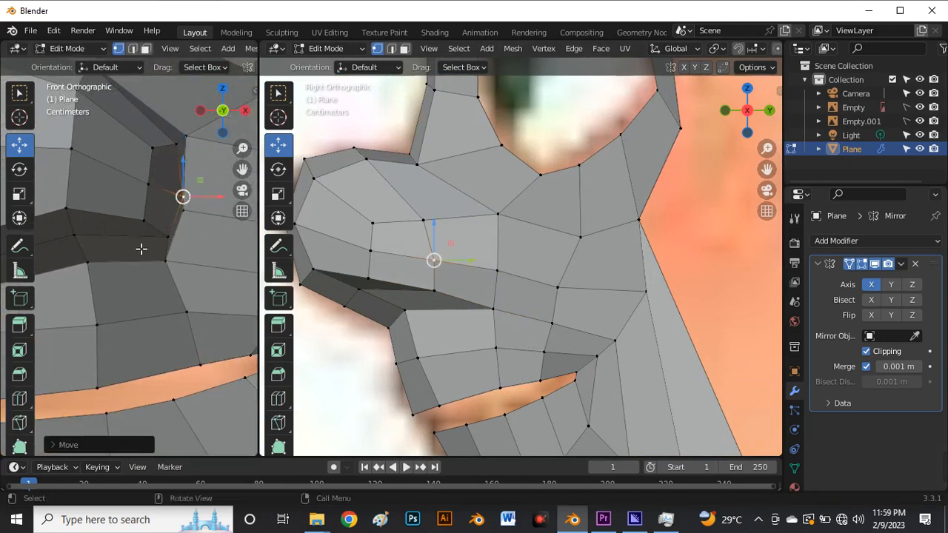
Reposition the column of three cheek vertices between the eye and the mouth corner in the side view to even its spacing.
{"action": "scroll", "coordinate": [152, 220], "scroll_direction": "down", "scroll_amount": 4}
{"action": "left_click", "coordinate": [148, 301]}
{"action": "scroll", "coordinate": [524, 316], "scroll_direction": "down", "scroll_amount": 3}
{"action": "scroll", "coordinate": [525, 317], "scroll_direction": "down", "scroll_amount": 4}
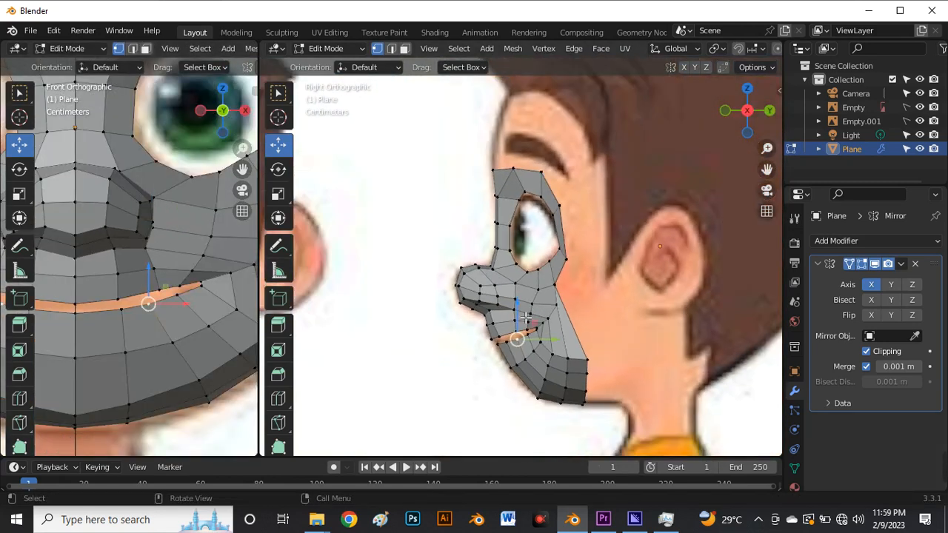
{"action": "scroll", "coordinate": [527, 314], "scroll_direction": "up", "scroll_amount": 9}
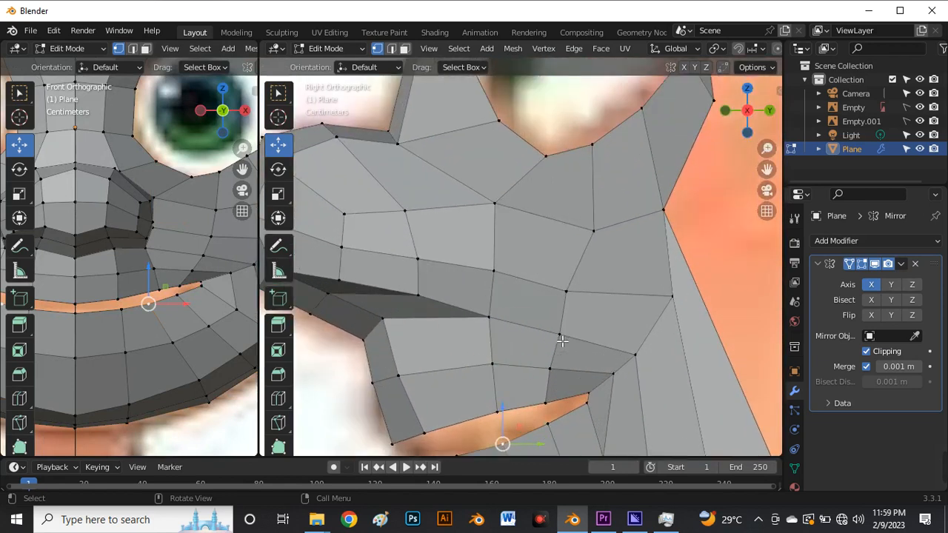
{"action": "left_click", "coordinate": [560, 334]}
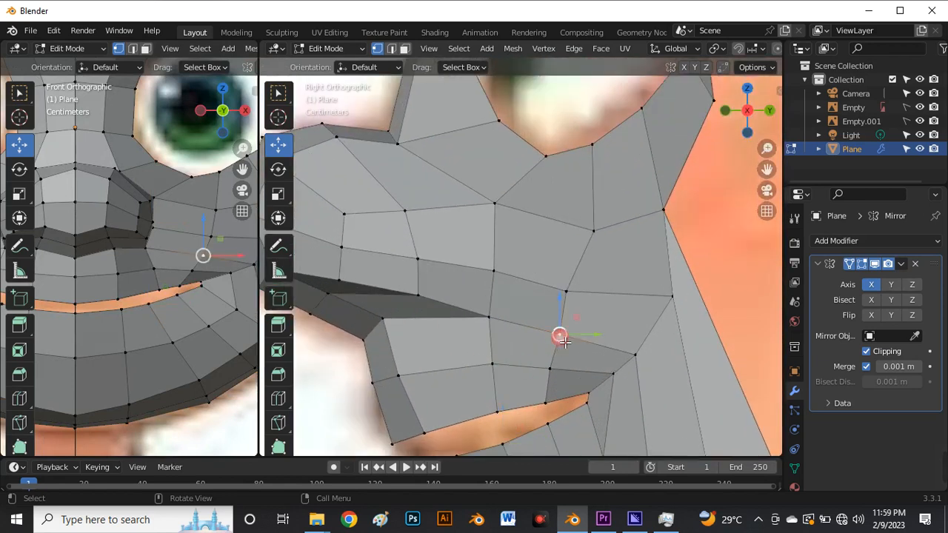
{"action": "left_click_drag", "start_coordinate": [561, 333], "coordinate": [572, 287]}
{"action": "left_click", "coordinate": [571, 292]}
{"action": "left_click", "coordinate": [599, 240]}
{"action": "left_click_drag", "start_coordinate": [600, 239], "coordinate": [583, 226]}
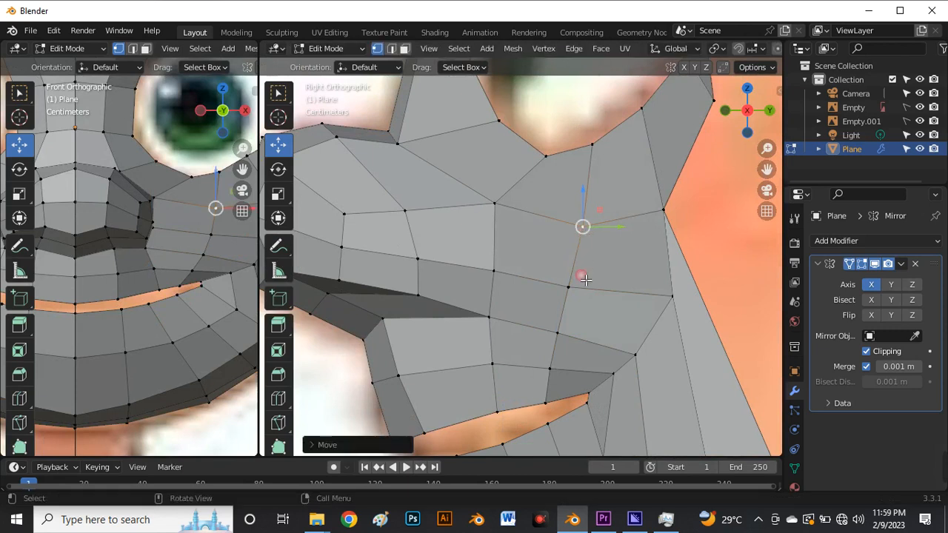
Refine the two lower vertices of that cheek column in the side view to smooth the edge flow.
{"action": "left_click", "coordinate": [568, 286]}
{"action": "scroll", "coordinate": [567, 286], "scroll_direction": "down", "scroll_amount": 3}
{"action": "scroll", "coordinate": [567, 286], "scroll_direction": "up", "scroll_amount": 3}
{"action": "left_click_drag", "start_coordinate": [567, 282], "coordinate": [542, 290]}
{"action": "scroll", "coordinate": [555, 283], "scroll_direction": "down", "scroll_amount": 3}
{"action": "scroll", "coordinate": [529, 348], "scroll_direction": "up", "scroll_amount": 5}
{"action": "left_click", "coordinate": [539, 297]}
{"action": "scroll", "coordinate": [535, 327], "scroll_direction": "down", "scroll_amount": 3}
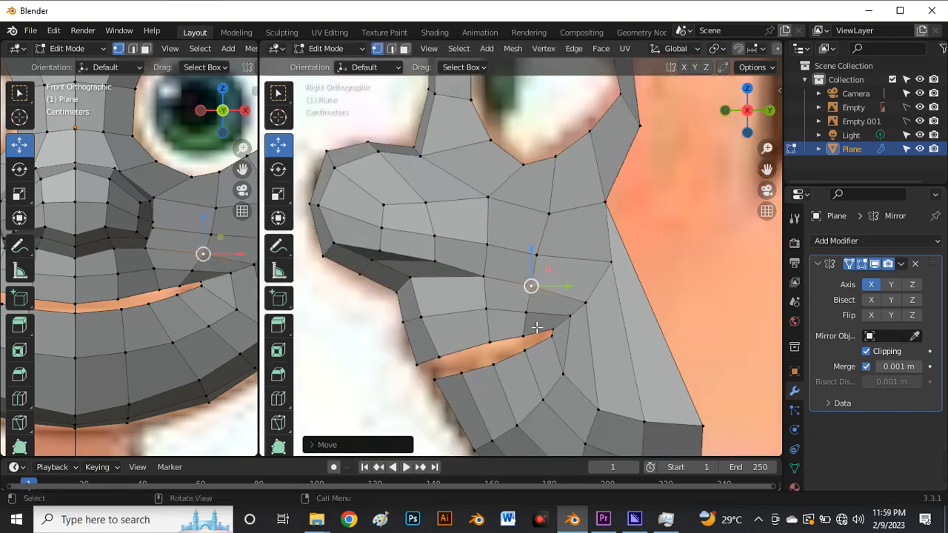
Lower the middle upper-lip edge vertex slightly along the Z axis in the side view.
{"action": "scroll", "coordinate": [536, 327], "scroll_direction": "up", "scroll_amount": 4}
{"action": "left_click", "coordinate": [524, 338]}
{"action": "left_click", "coordinate": [448, 346]}
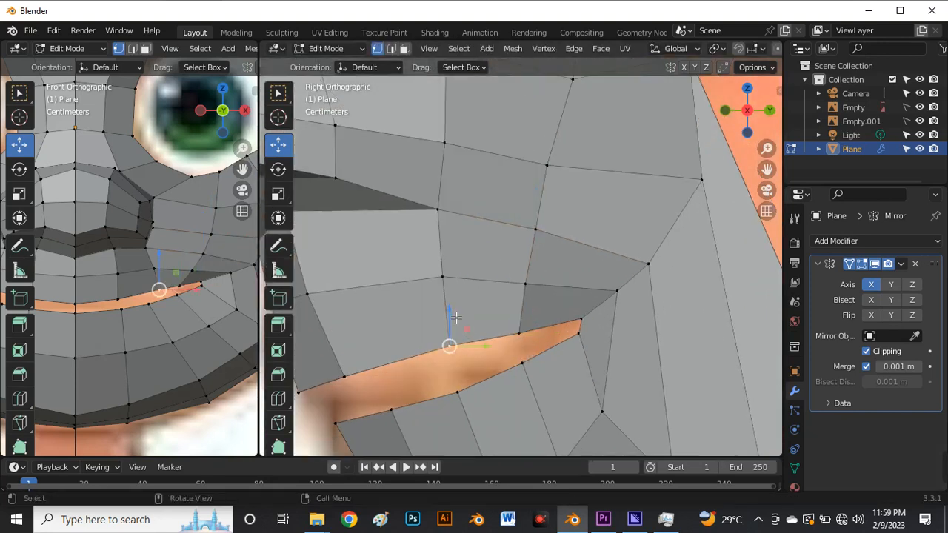
{"action": "left_click_drag", "start_coordinate": [453, 314], "coordinate": [461, 326]}
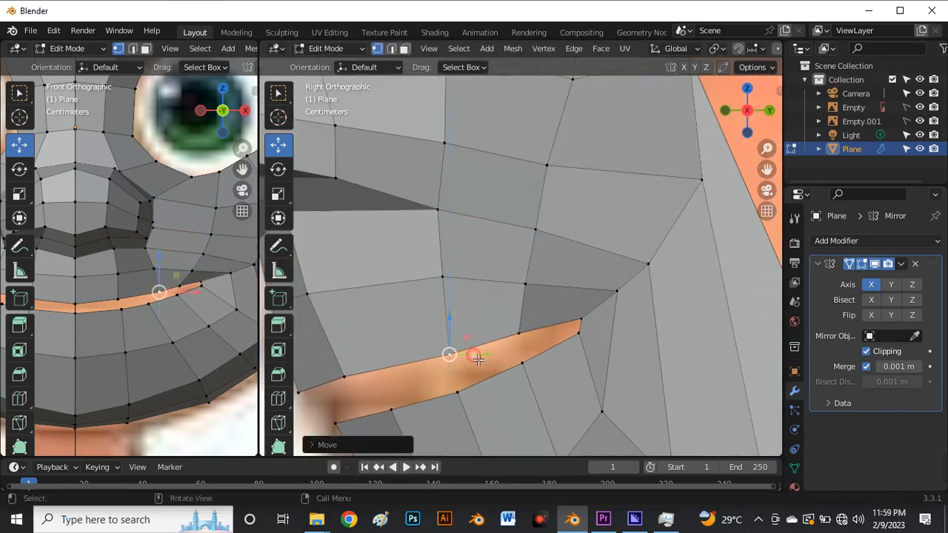
Move the middle lower-lip edge vertex outward in the front view and align the upper-lip vertex above it.
{"action": "scroll", "coordinate": [485, 348], "scroll_direction": "down", "scroll_amount": 4}
{"action": "scroll", "coordinate": [126, 333], "scroll_direction": "up", "scroll_amount": 3}
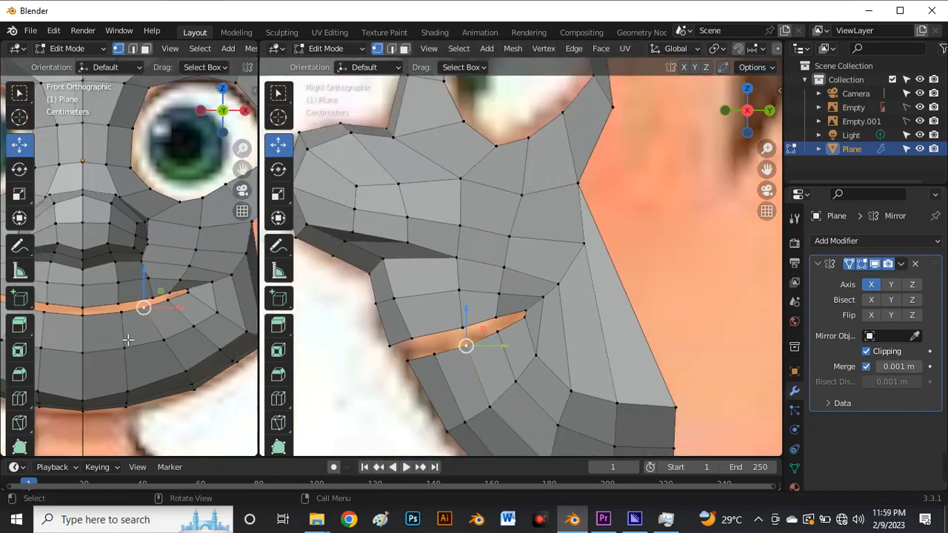
{"action": "scroll", "coordinate": [133, 315], "scroll_direction": "up", "scroll_amount": 3}
{"action": "scroll", "coordinate": [168, 302], "scroll_direction": "up", "scroll_amount": 2}
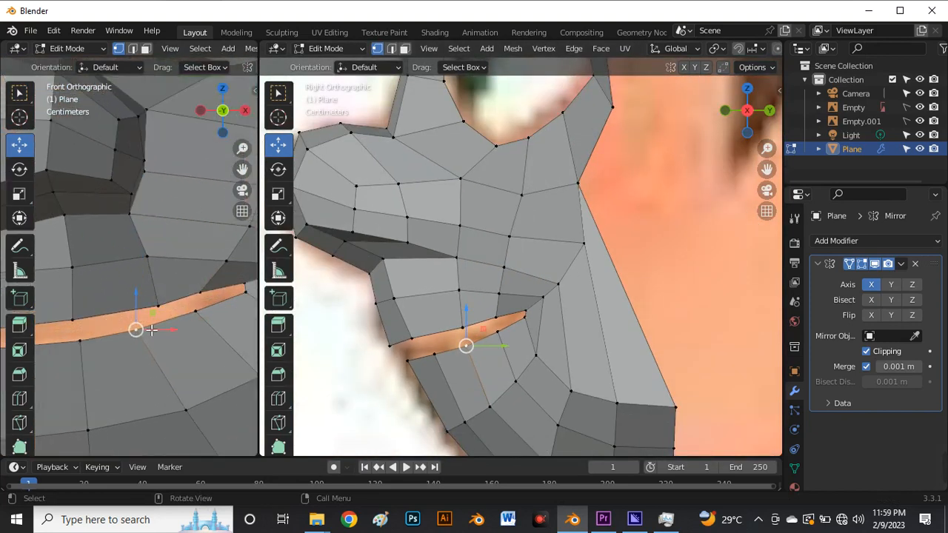
{"action": "left_click_drag", "start_coordinate": [137, 328], "coordinate": [162, 311]}
{"action": "left_click", "coordinate": [164, 309]}
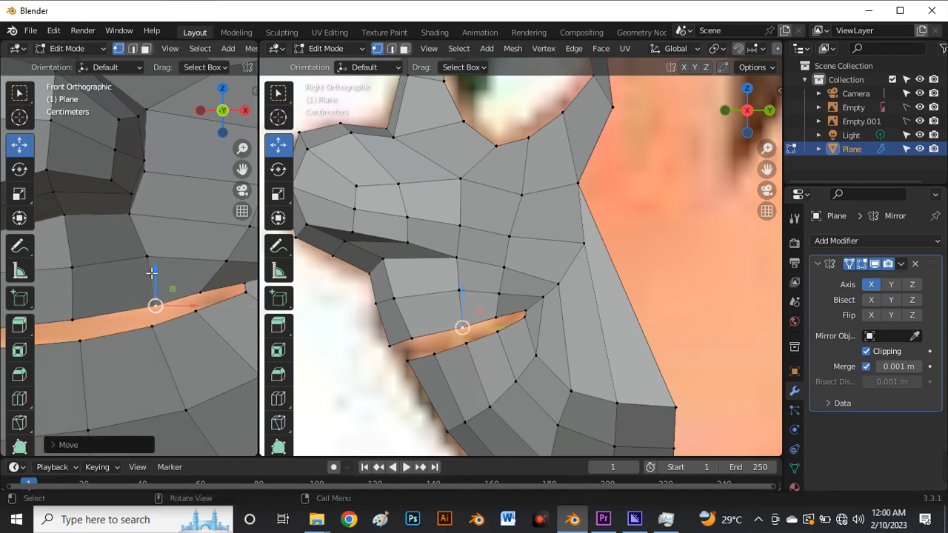
Nudge the vertex at the outer base of the nose slightly outward in the front view.
{"action": "left_click", "coordinate": [147, 256]}
{"action": "left_click", "coordinate": [130, 214]}
{"action": "left_click_drag", "start_coordinate": [136, 217], "coordinate": [131, 213]}
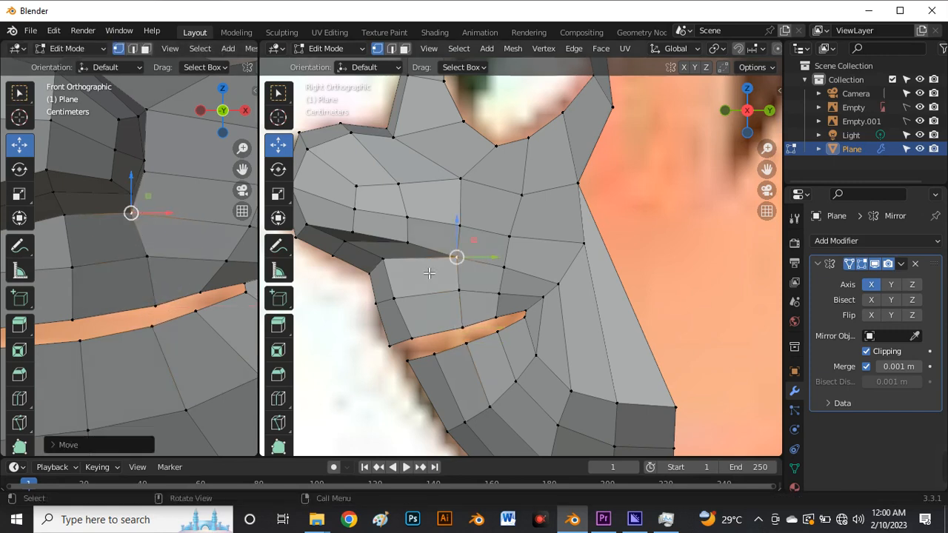
Widen the front viewport and check the whole face mesh and jaw outline against the reference image.
{"action": "scroll", "coordinate": [321, 333], "scroll_direction": "down", "scroll_amount": 4}
{"action": "scroll", "coordinate": [119, 277], "scroll_direction": "down", "scroll_amount": 6}
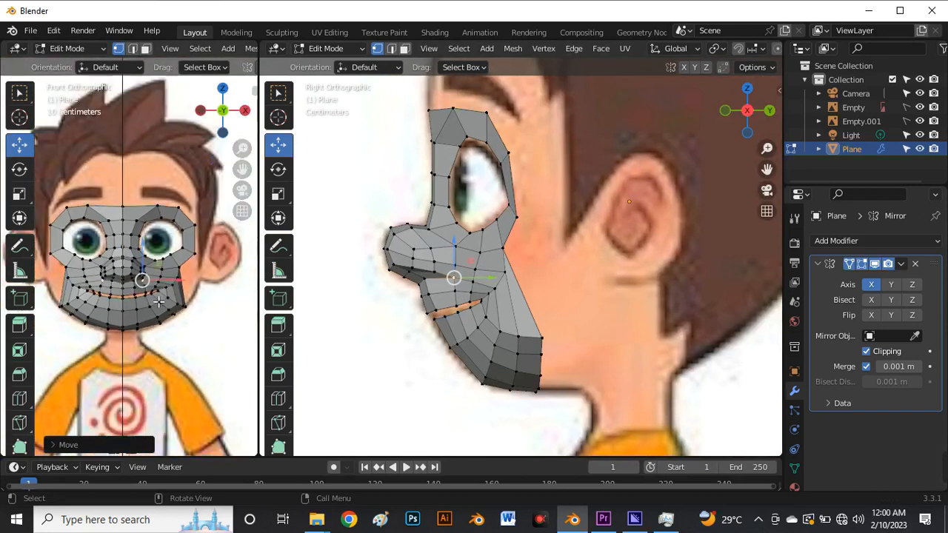
{"action": "left_click_drag", "start_coordinate": [255, 344], "coordinate": [387, 355]}
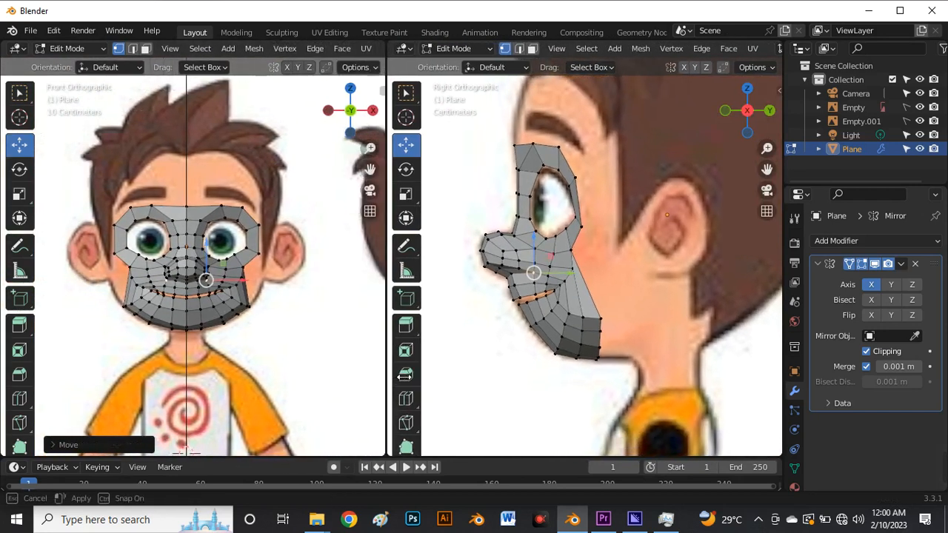
{"action": "scroll", "coordinate": [220, 305], "scroll_direction": "up", "scroll_amount": 5}
{"action": "scroll", "coordinate": [205, 328], "scroll_direction": "down", "scroll_amount": 2}
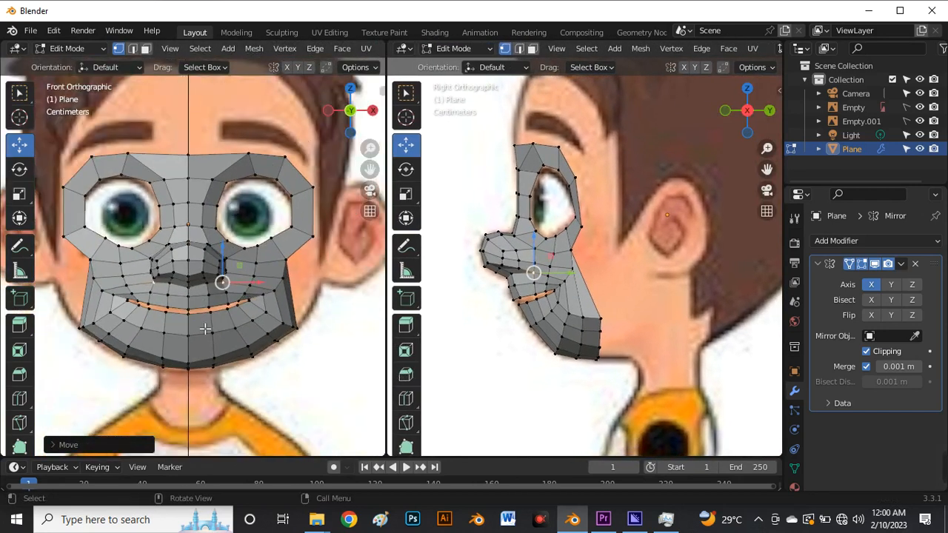
{"action": "left_click", "coordinate": [248, 378]}
{"action": "scroll", "coordinate": [258, 311], "scroll_direction": "down", "scroll_amount": 5}
{"action": "scroll", "coordinate": [255, 340], "scroll_direction": "up", "scroll_amount": 5}
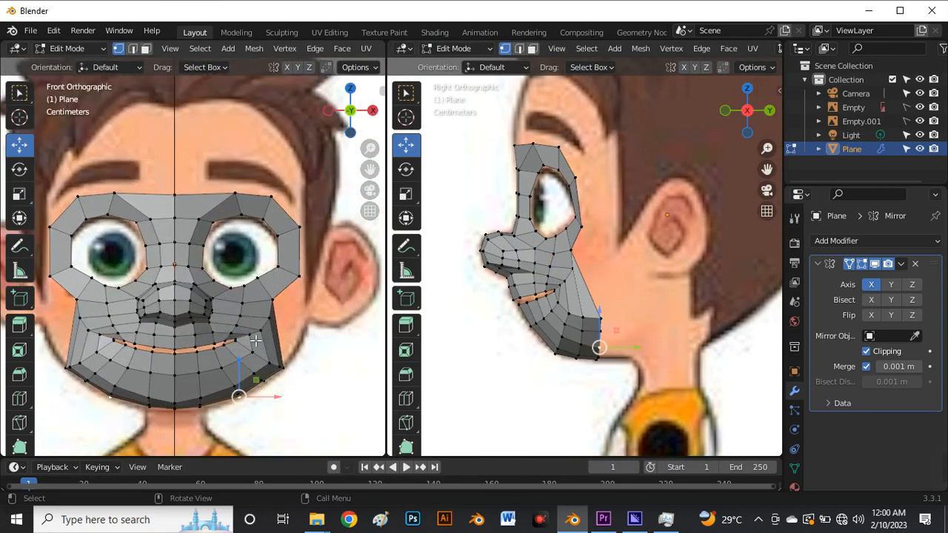
{"action": "scroll", "coordinate": [178, 200], "scroll_direction": "down", "scroll_amount": 3}
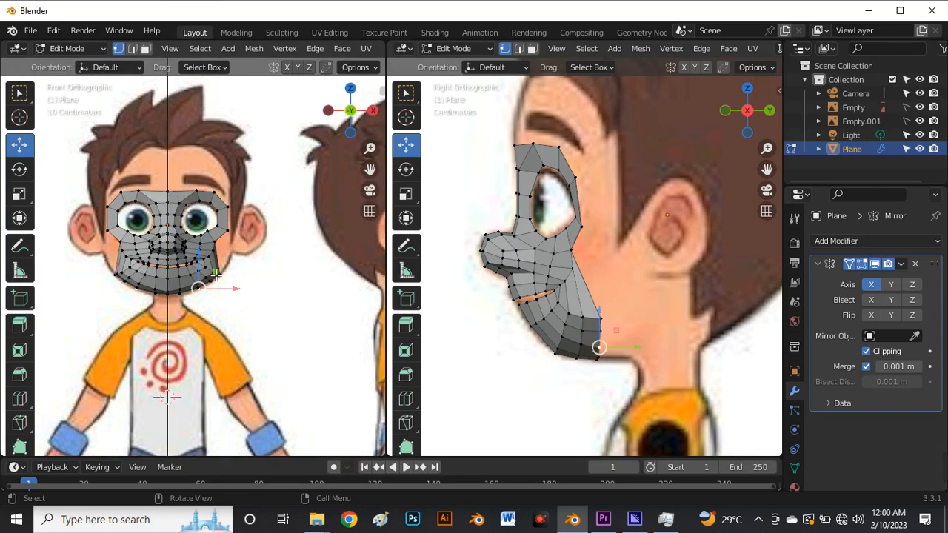
{"action": "scroll", "coordinate": [162, 199], "scroll_direction": "up", "scroll_amount": 3}
Extrude the upper edge between the brows about 0.06 m straight up along Z to start the forehead.
{"action": "key", "text": "2"}
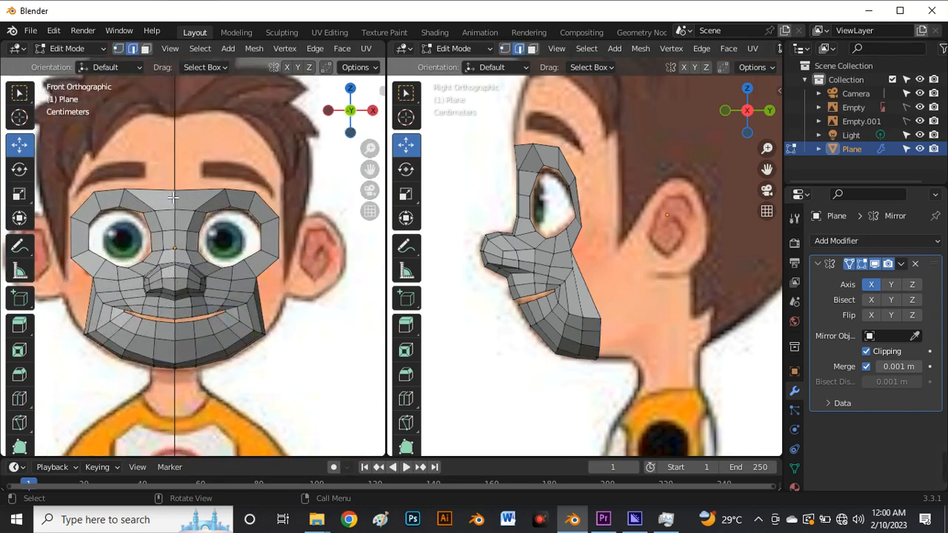
{"action": "scroll", "coordinate": [174, 199], "scroll_direction": "down", "scroll_amount": 3}
{"action": "scroll", "coordinate": [176, 175], "scroll_direction": "up", "scroll_amount": 4}
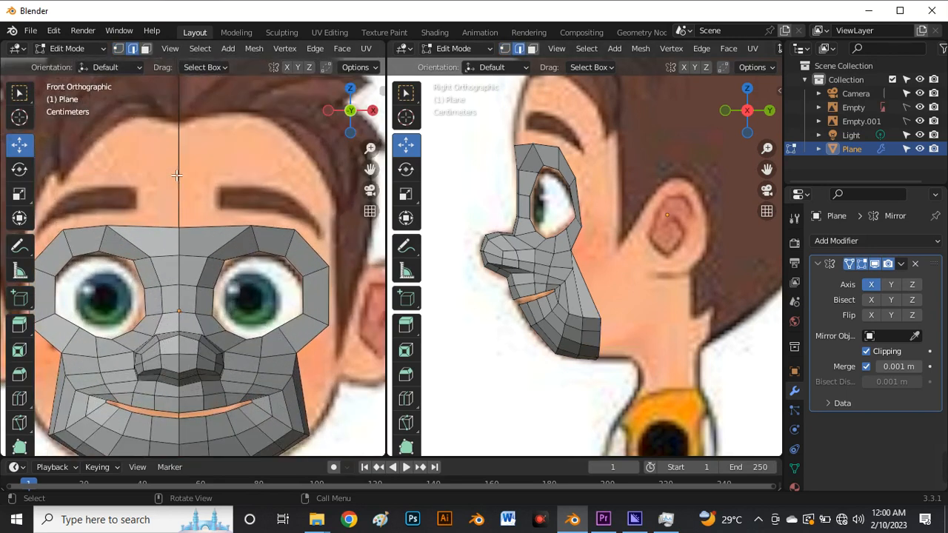
{"action": "left_click", "coordinate": [214, 228]}
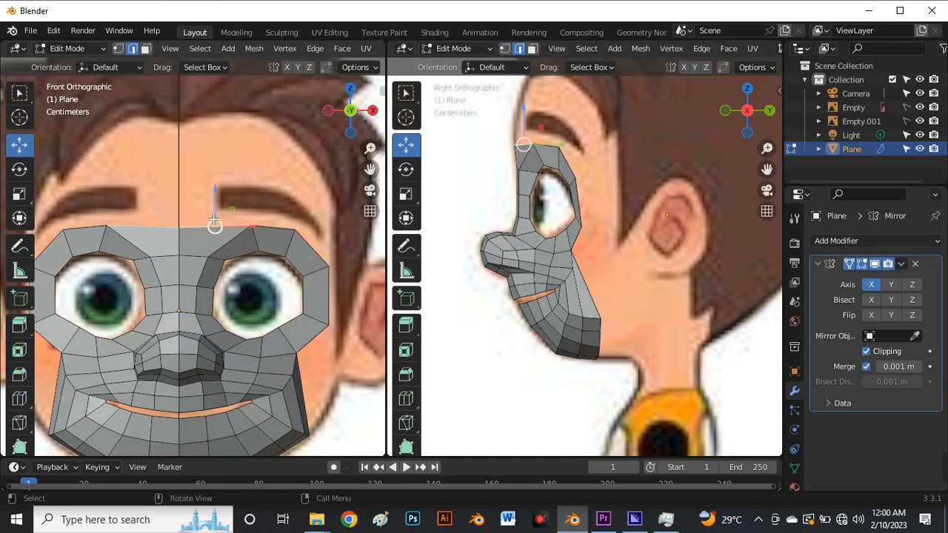
{"action": "key", "text": "e"}
{"action": "right_click", "coordinate": [230, 210]}
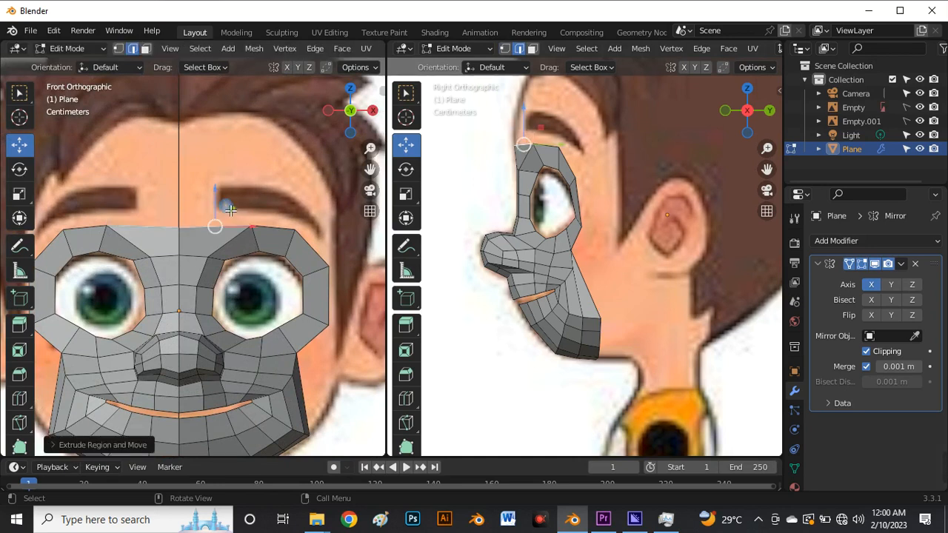
{"action": "key", "text": "e"}
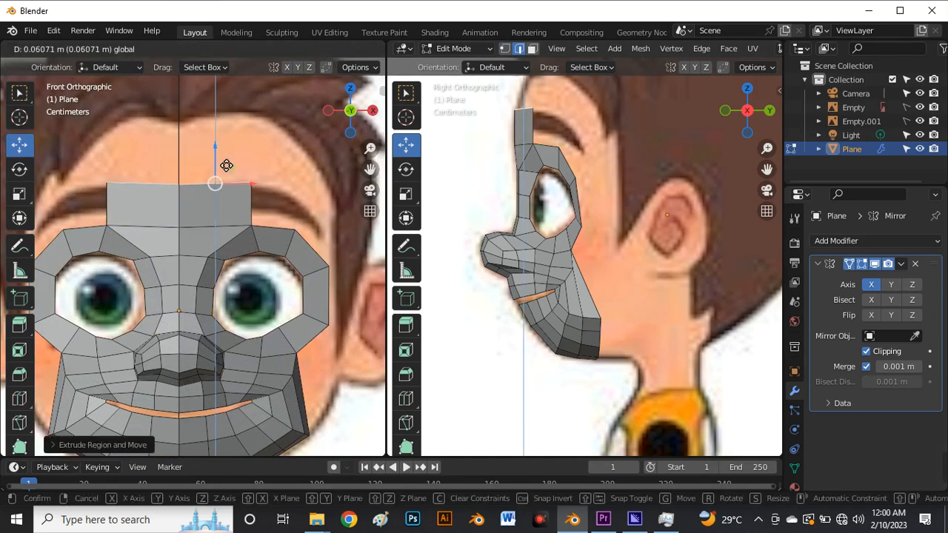
{"action": "left_click", "coordinate": [226, 165]}
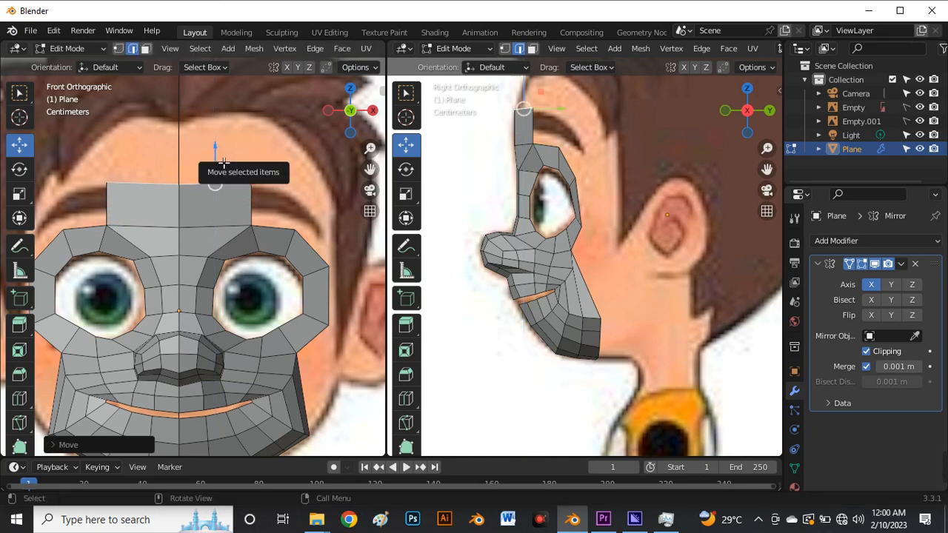
{"action": "mouse_move", "coordinate": [214, 151]}
{"action": "left_mouse_down"}
{"action": "mouse_move", "coordinate": [227, 154]}
{"action": "mouse_move", "coordinate": [224, 180]}
{"action": "mouse_move", "coordinate": [226, 163]}
{"action": "left_mouse_up"}
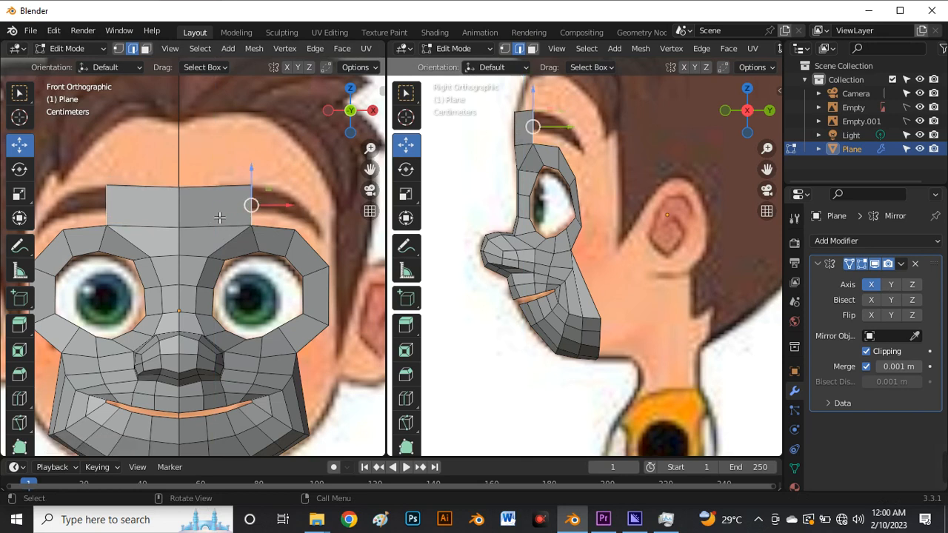
Extrude the forehead strip's outer edge sideways over the brow in the front view and tilt it to follow the head's curve.
{"action": "scroll", "coordinate": [252, 214], "scroll_direction": "down", "scroll_amount": 4}
{"action": "scroll", "coordinate": [224, 221], "scroll_direction": "up", "scroll_amount": 3}
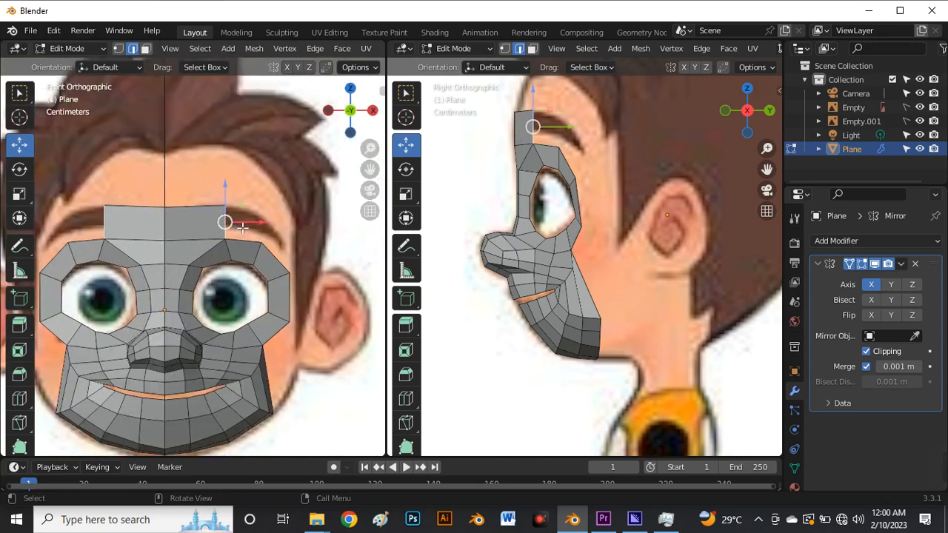
{"action": "scroll", "coordinate": [242, 227], "scroll_direction": "up", "scroll_amount": 1}
{"action": "key", "text": "e"}
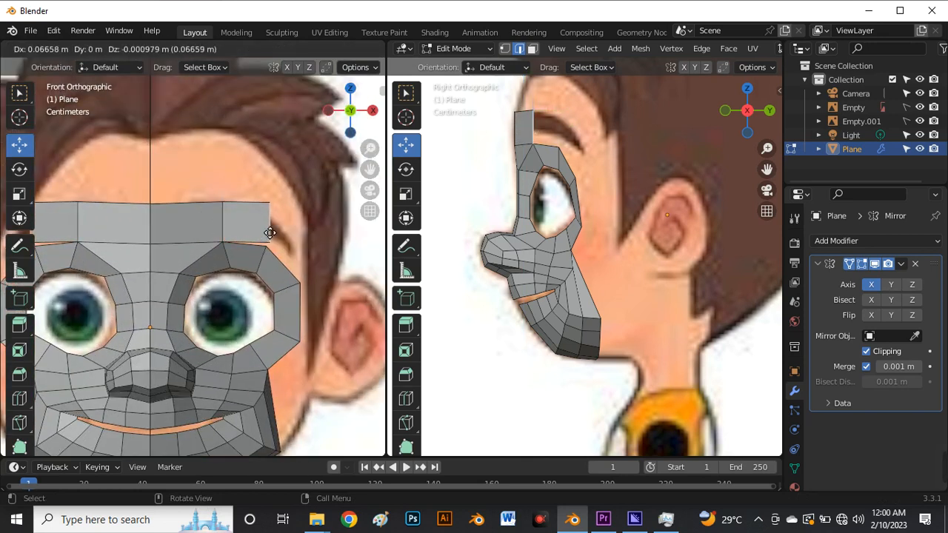
{"action": "left_click", "coordinate": [288, 244]}
{"action": "key", "text": "r"}
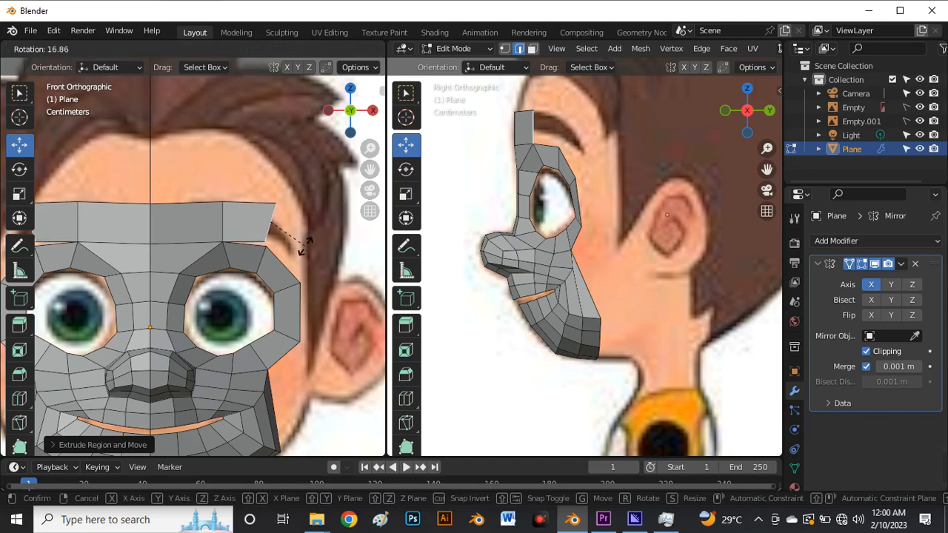
{"action": "left_click", "coordinate": [305, 246]}
{"action": "left_click_drag", "start_coordinate": [272, 223], "coordinate": [276, 224]}
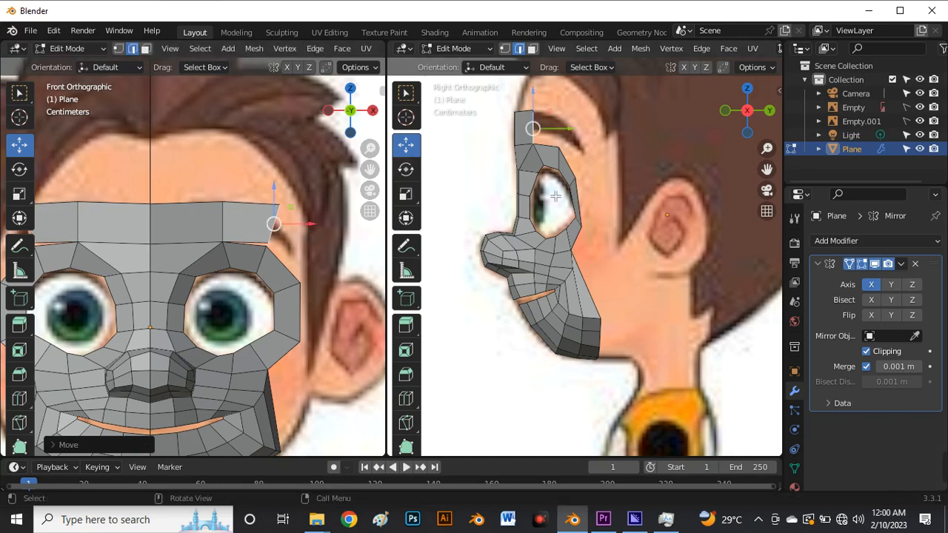
Move the forehead strip's outer edge backward in the side view and rotate it to lean slightly back.
{"action": "key", "text": "KP_Decimal"}
{"action": "left_click_drag", "start_coordinate": [570, 261], "coordinate": [606, 270]}
{"action": "scroll", "coordinate": [242, 234], "scroll_direction": "down", "scroll_amount": 1}
{"action": "middle_click_drag", "start_coordinate": [243, 234], "coordinate": [214, 210], "text": "shift"}
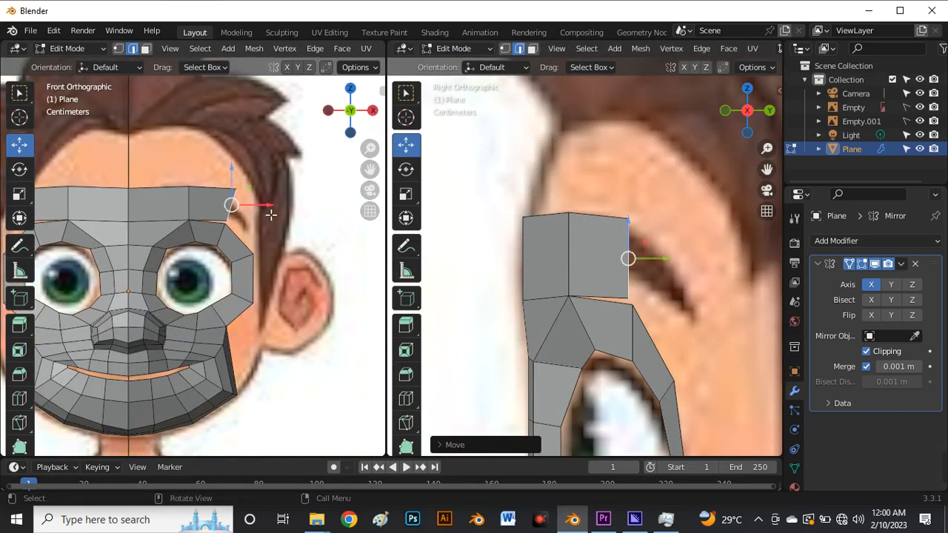
{"action": "key", "text": "r"}
{"action": "left_click", "coordinate": [436, 269]}
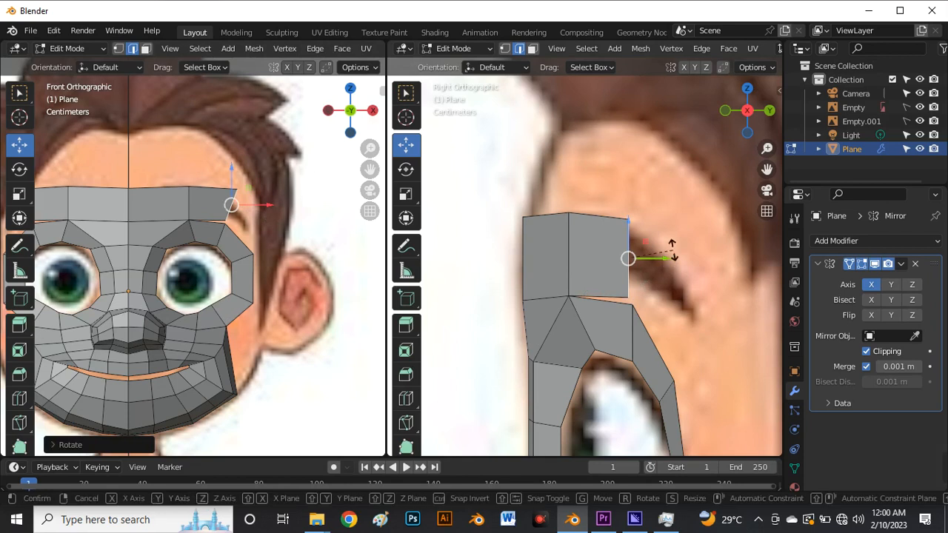
{"action": "key", "text": "r"}
{"action": "left_click", "coordinate": [590, 271]}
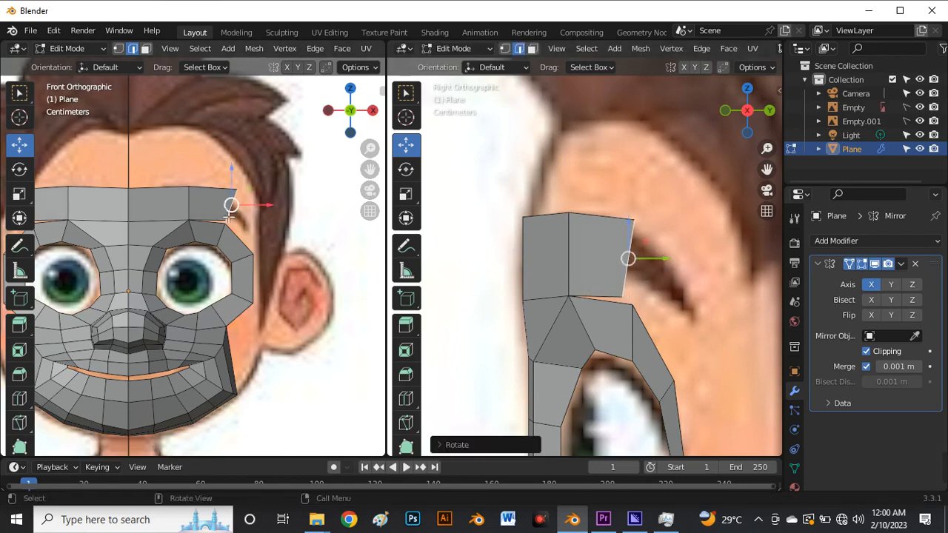
Extrude the strip's outer edge about 0.076 m down and outward to the temple in the front view and rotate it slightly.
{"action": "left_click_drag", "start_coordinate": [231, 207], "coordinate": [262, 248]}
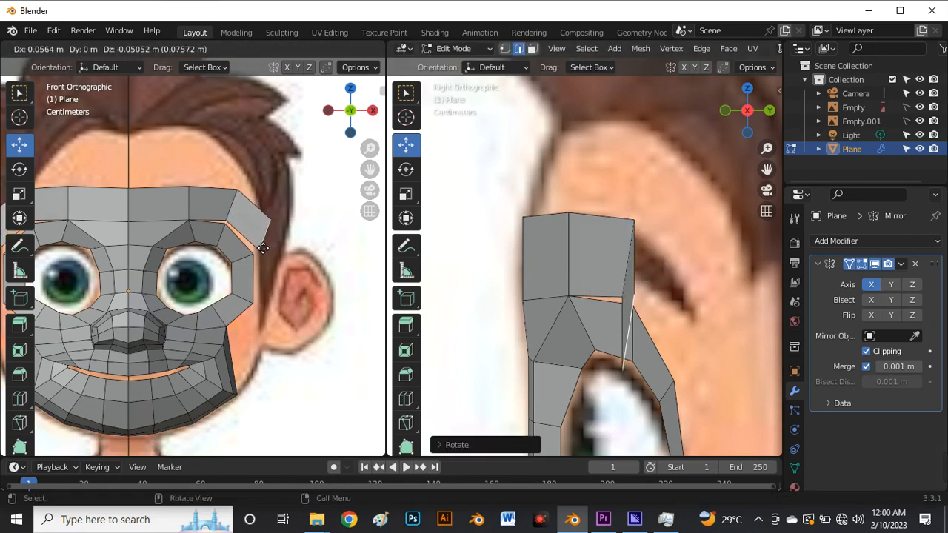
{"action": "left_click", "coordinate": [263, 248]}
{"action": "key", "text": "r"}
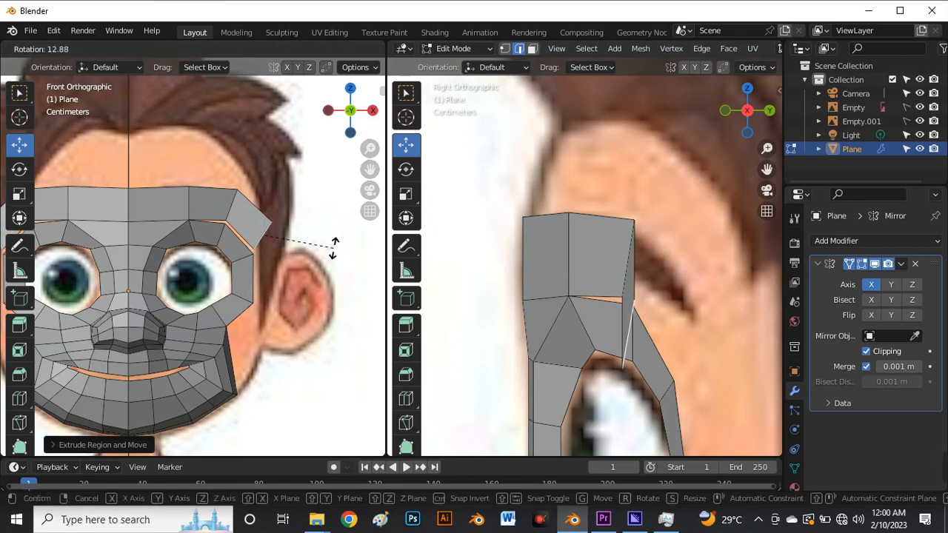
{"action": "left_click", "coordinate": [345, 259]}
Move the temple edge backward in the side view and rotate it to continue the curve around the eye.
{"action": "scroll", "coordinate": [520, 265], "scroll_direction": "down", "scroll_amount": 4}
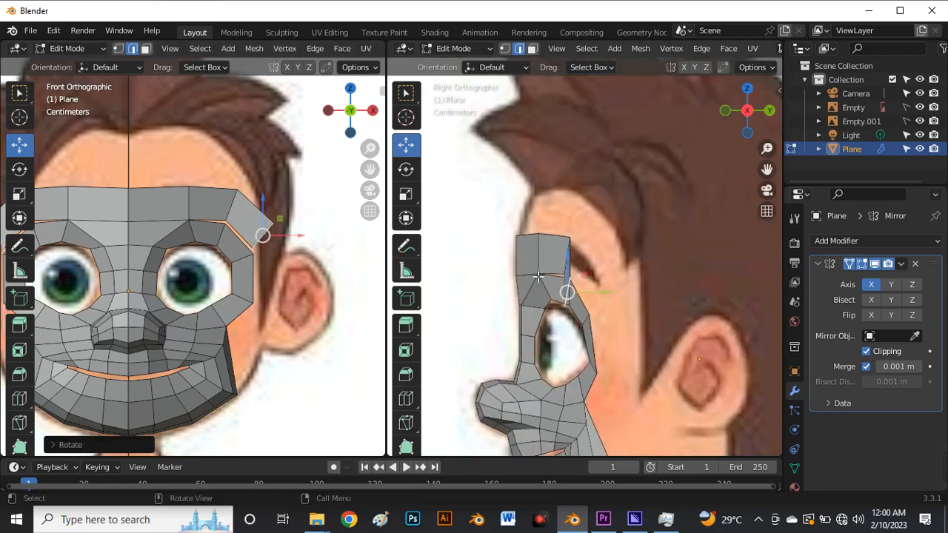
{"action": "scroll", "coordinate": [532, 274], "scroll_direction": "up", "scroll_amount": 3}
{"action": "left_click_drag", "start_coordinate": [596, 307], "coordinate": [675, 303]}
{"action": "key", "text": "r"}
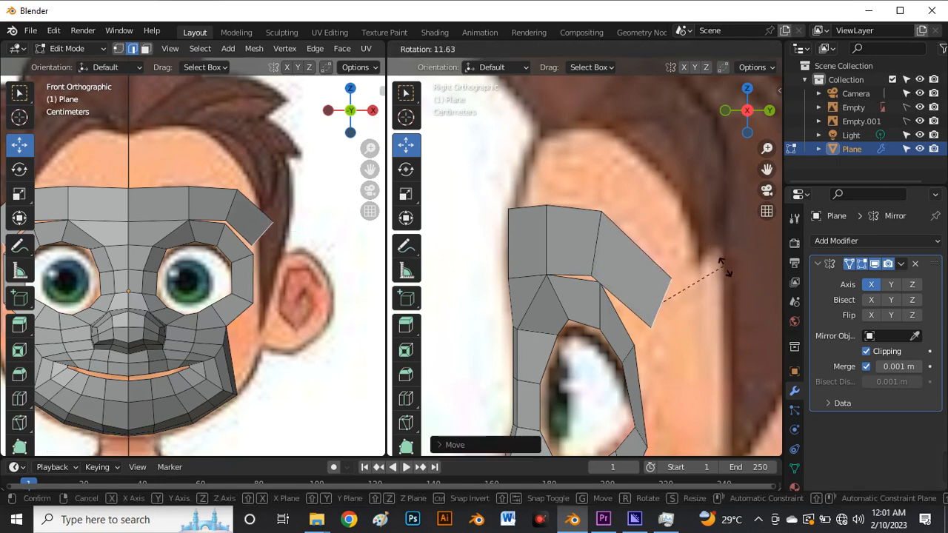
{"action": "left_click", "coordinate": [726, 299]}
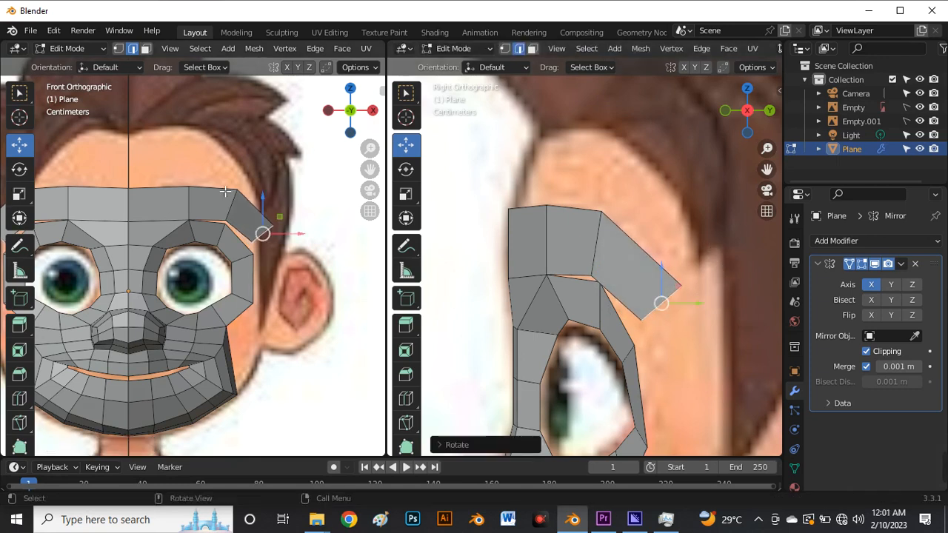
Lower the temple edge slightly in the front view and fine-tune its height in the side view.
{"action": "scroll", "coordinate": [225, 191], "scroll_direction": "down", "scroll_amount": 2}
{"action": "scroll", "coordinate": [249, 205], "scroll_direction": "up", "scroll_amount": 4}
{"action": "scroll", "coordinate": [277, 180], "scroll_direction": "down", "scroll_amount": 6}
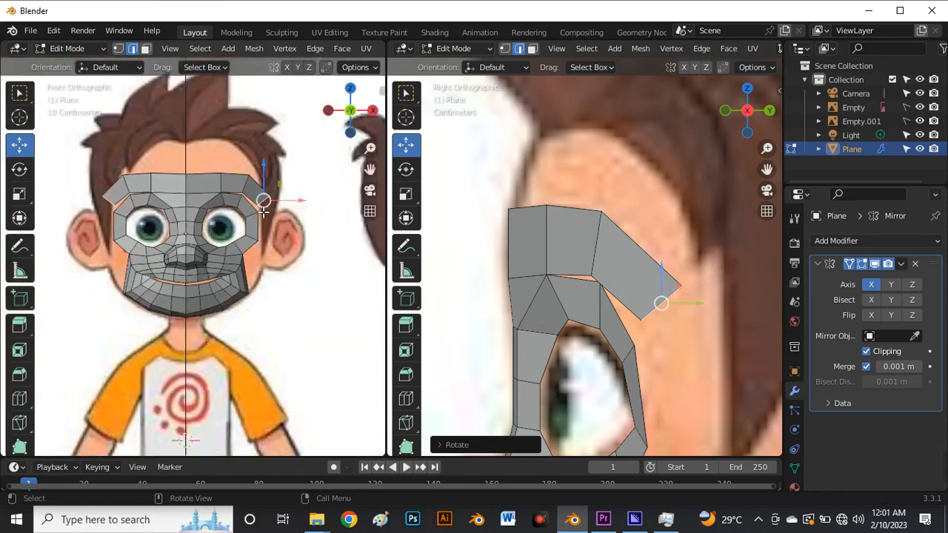
{"action": "scroll", "coordinate": [264, 213], "scroll_direction": "up", "scroll_amount": 3}
{"action": "key", "text": "g"}
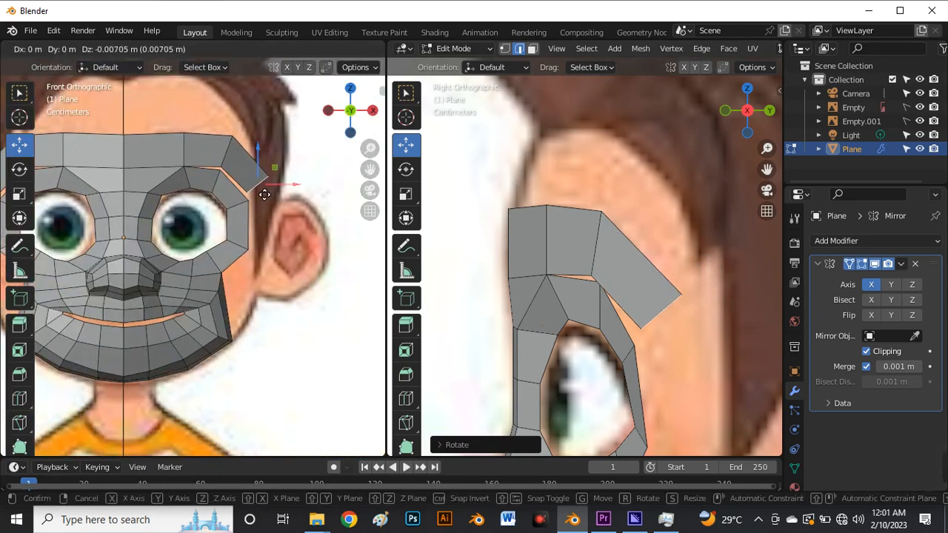
{"action": "left_click", "coordinate": [263, 192]}
{"action": "scroll", "coordinate": [257, 187], "scroll_direction": "down", "scroll_amount": 3}
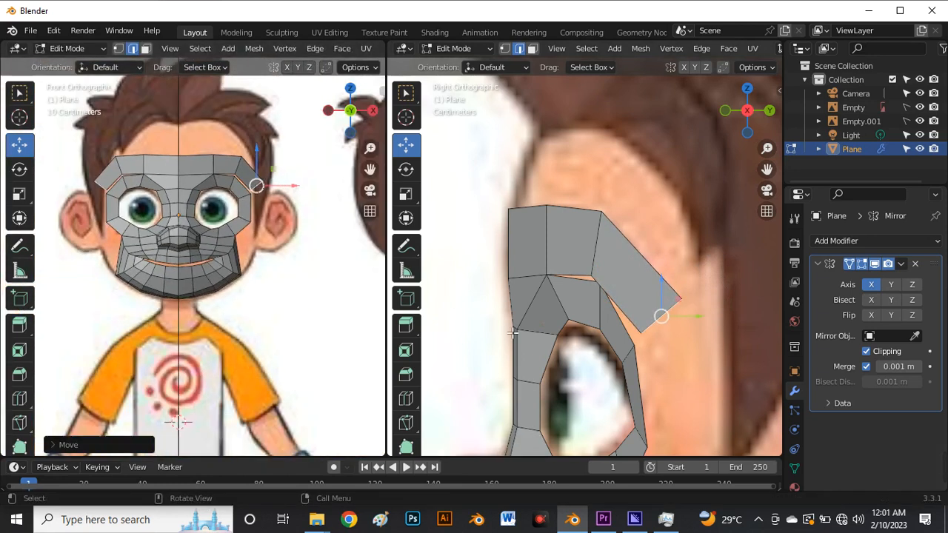
{"action": "scroll", "coordinate": [331, 192], "scroll_direction": "up", "scroll_amount": 4}
{"action": "scroll", "coordinate": [632, 295], "scroll_direction": "down", "scroll_amount": 3}
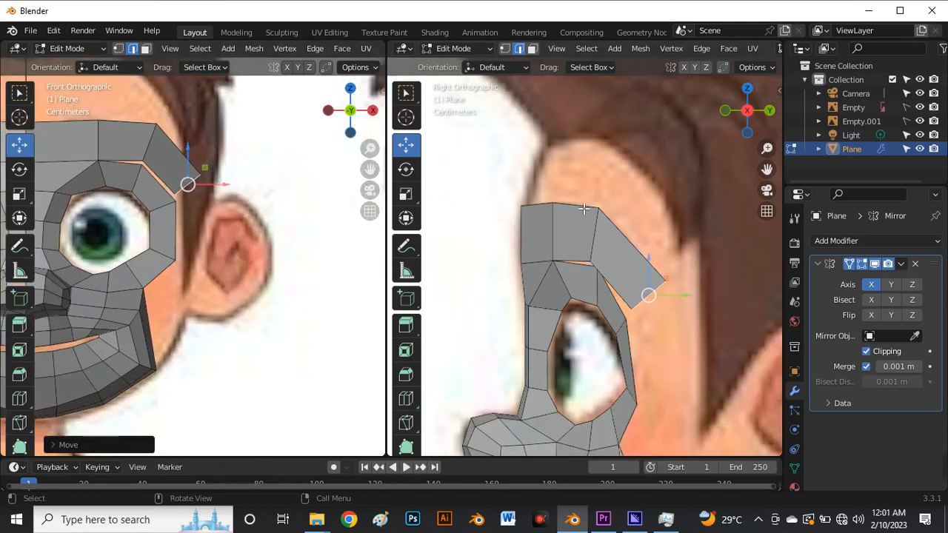
{"action": "scroll", "coordinate": [631, 295], "scroll_direction": "up", "scroll_amount": 1}
{"action": "scroll", "coordinate": [599, 201], "scroll_direction": "up", "scroll_amount": 4}
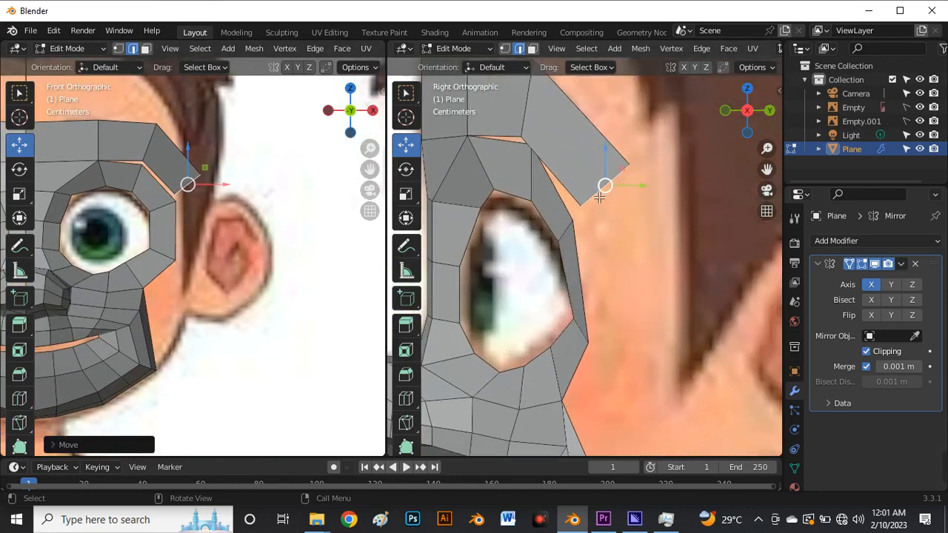
{"action": "mouse_move", "coordinate": [599, 197]}
{"action": "left_mouse_down"}
{"action": "mouse_move", "coordinate": [590, 199]}
{"action": "mouse_move", "coordinate": [598, 206]}
{"action": "left_mouse_up"}
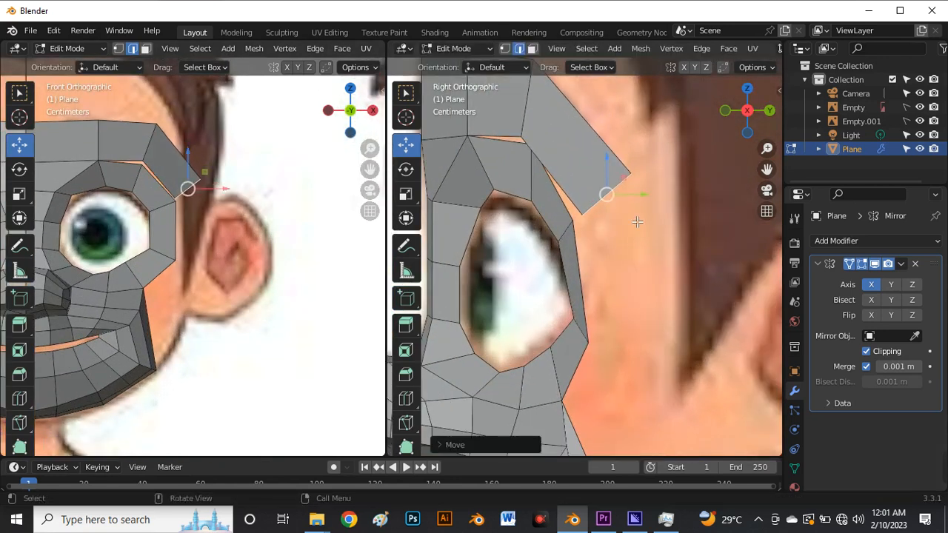
Extrude the temple edge down beside the eye in the side view, rotate it nearly level and lower it along Z.
{"action": "key", "text": "e"}
{"action": "left_click", "coordinate": [665, 351]}
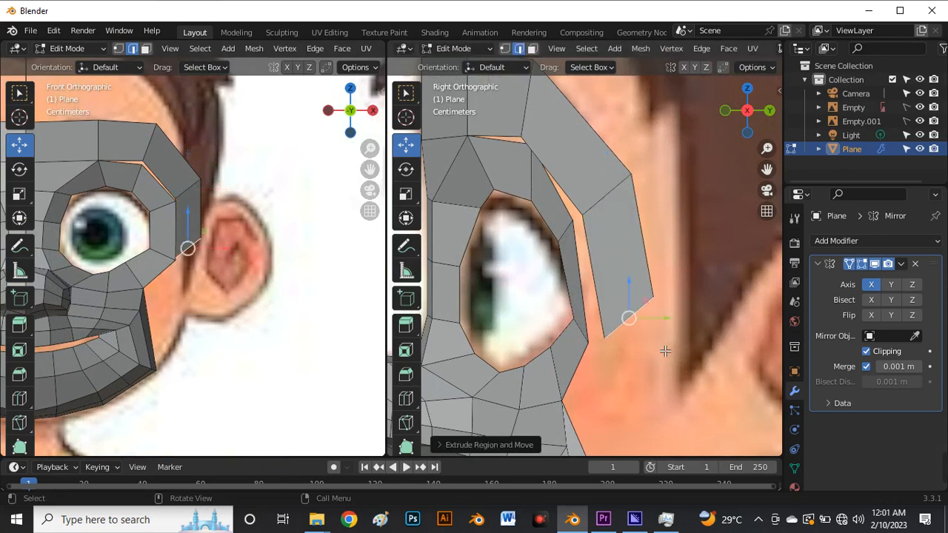
{"action": "key", "text": "r"}
{"action": "left_click", "coordinate": [708, 330]}
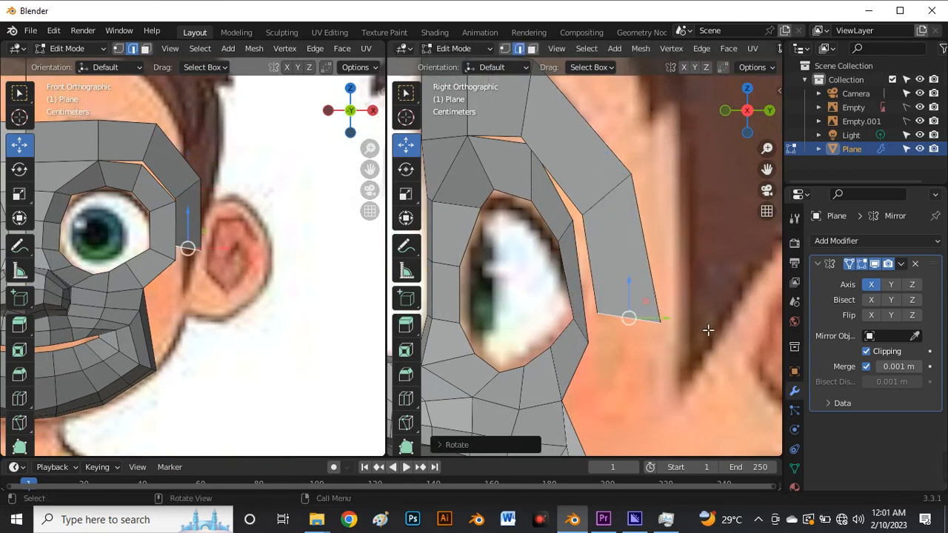
{"action": "key", "text": "g"}
{"action": "key", "text": "z"}
{"action": "left_click", "coordinate": [630, 340]}
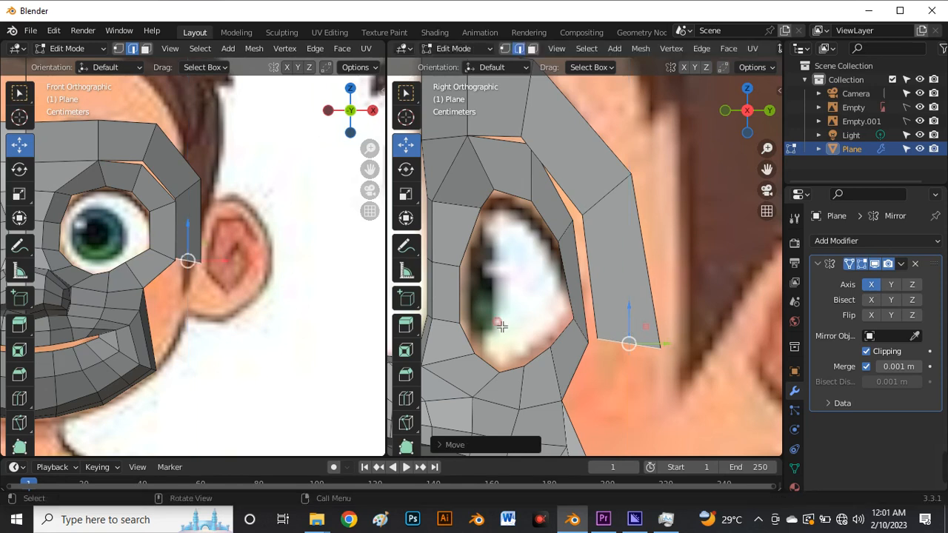
Adjust the side strip's lower edge sideways in the front view and rotate it level beside the ear.
{"action": "scroll", "coordinate": [204, 245], "scroll_direction": "up", "scroll_amount": 3}
{"action": "key", "text": "g"}
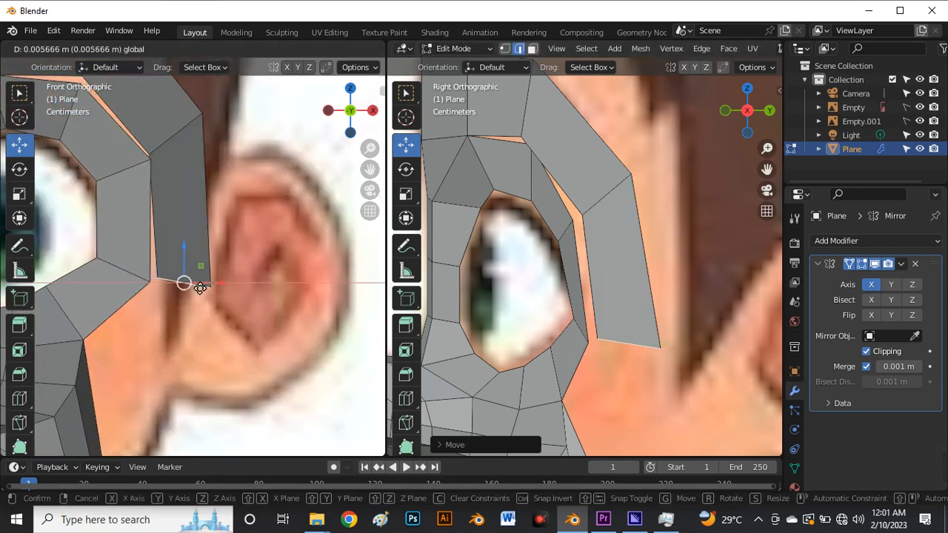
{"action": "left_click_drag", "start_coordinate": [199, 292], "coordinate": [186, 277]}
{"action": "key", "text": "r"}
{"action": "left_click", "coordinate": [254, 299]}
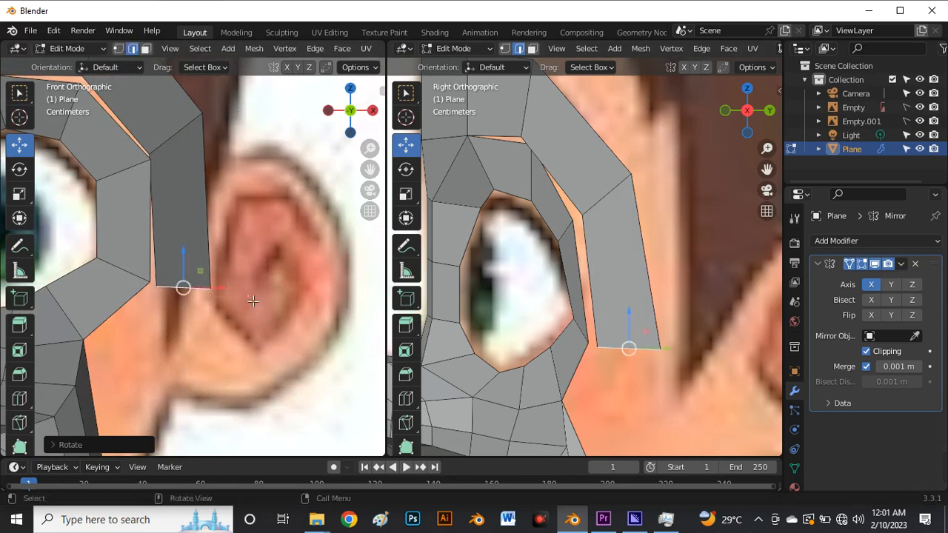
Move the side strip's two outer vertices, at the temple and beside the ear, inward in the front view.
{"action": "scroll", "coordinate": [200, 292], "scroll_direction": "down", "scroll_amount": 5}
{"action": "key", "text": "1"}
{"action": "scroll", "coordinate": [222, 274], "scroll_direction": "up", "scroll_amount": 4}
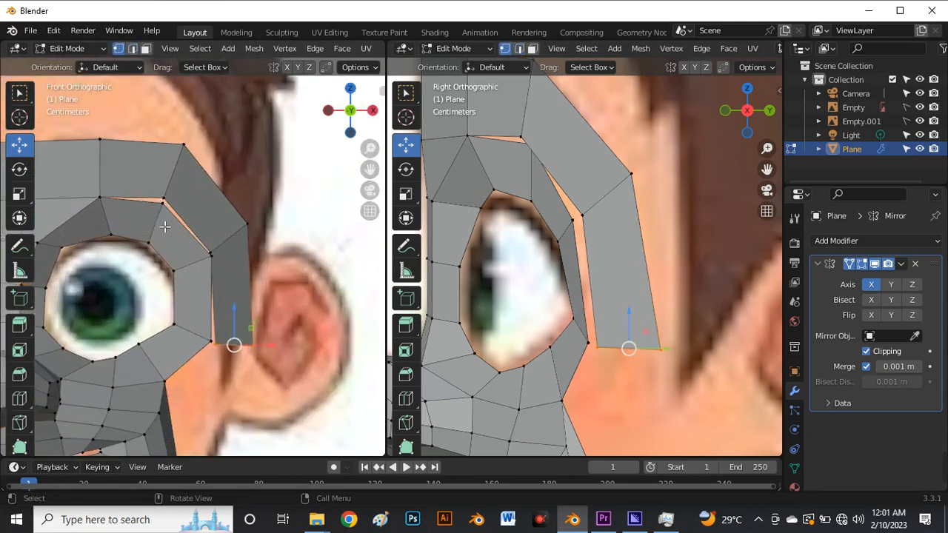
{"action": "left_click", "coordinate": [270, 225]}
{"action": "left_click_drag", "start_coordinate": [270, 227], "coordinate": [252, 227]}
{"action": "left_click", "coordinate": [272, 367]}
{"action": "left_click_drag", "start_coordinate": [273, 372], "coordinate": [254, 376]}
{"action": "scroll", "coordinate": [263, 298], "scroll_direction": "down", "scroll_amount": 4}
{"action": "scroll", "coordinate": [262, 297], "scroll_direction": "down", "scroll_amount": 2}
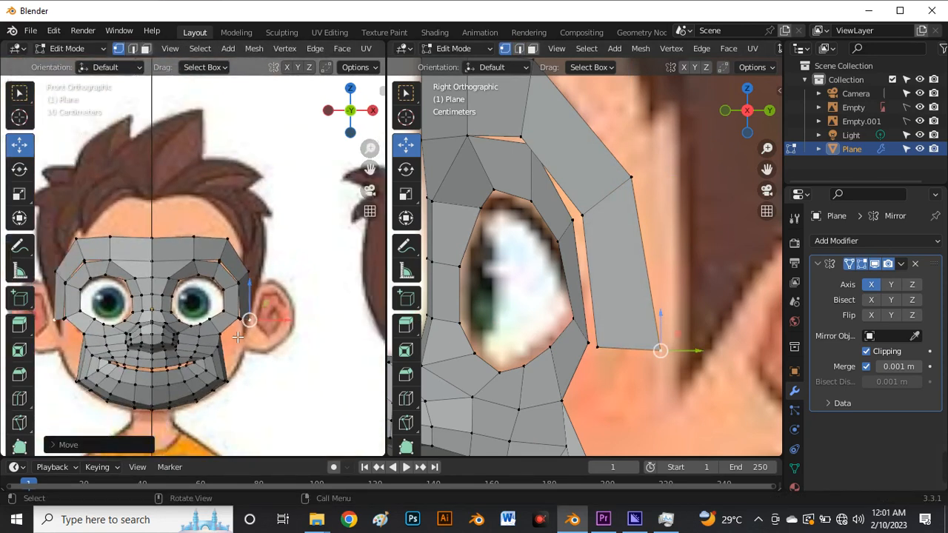
Extrude the side strip's lower edge down along the cheek in the side view and rotate it slightly.
{"action": "scroll", "coordinate": [256, 311], "scroll_direction": "up", "scroll_amount": 2}
{"action": "scroll", "coordinate": [254, 314], "scroll_direction": "down", "scroll_amount": 3}
{"action": "scroll", "coordinate": [259, 326], "scroll_direction": "up", "scroll_amount": 3}
{"action": "key", "text": "2"}
{"action": "scroll", "coordinate": [261, 333], "scroll_direction": "up", "scroll_amount": 4}
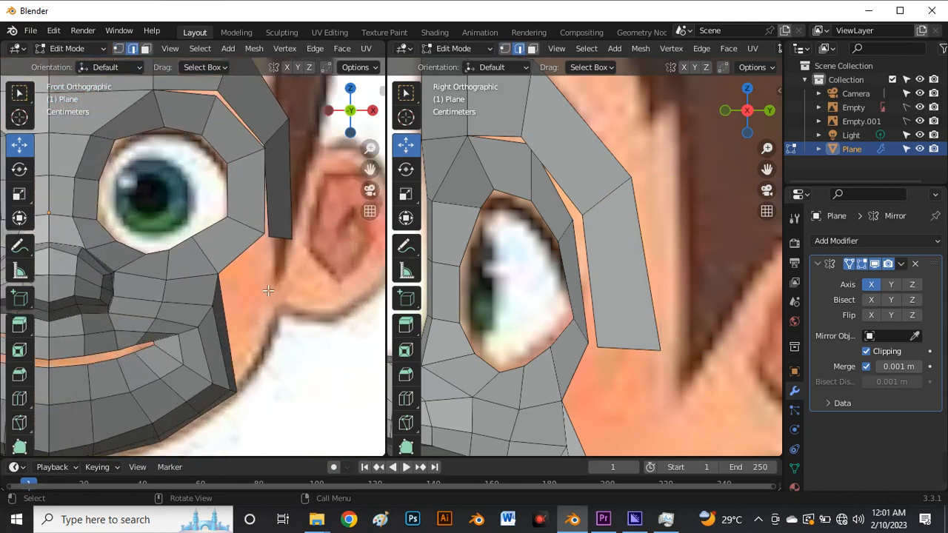
{"action": "scroll", "coordinate": [288, 221], "scroll_direction": "down", "scroll_amount": 4}
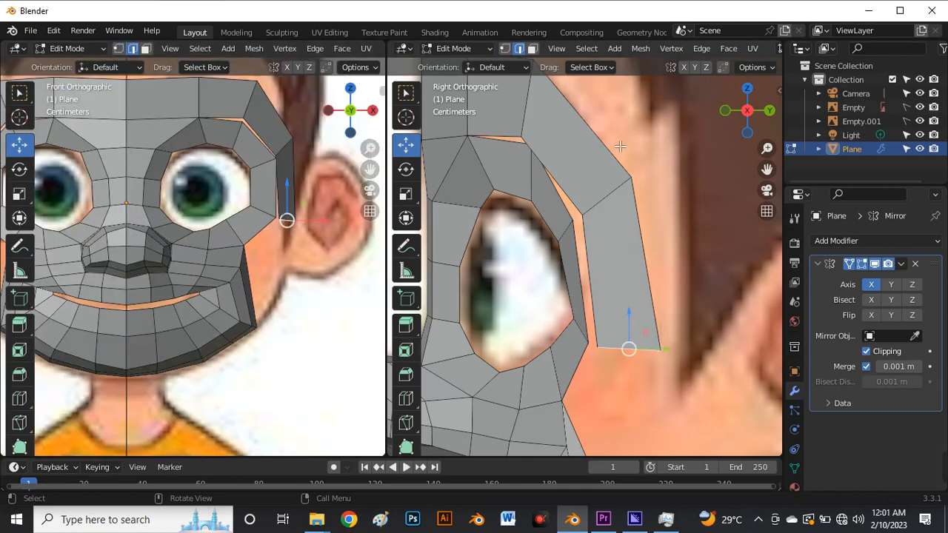
{"action": "scroll", "coordinate": [607, 200], "scroll_direction": "down", "scroll_amount": 4}
{"action": "scroll", "coordinate": [604, 180], "scroll_direction": "up", "scroll_amount": 2}
{"action": "key", "text": "e"}
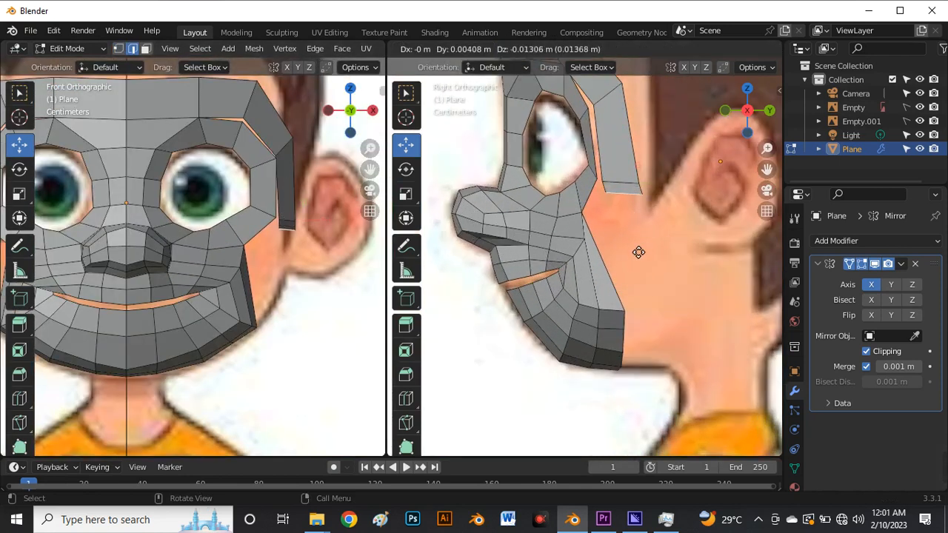
{"action": "left_click", "coordinate": [646, 302]}
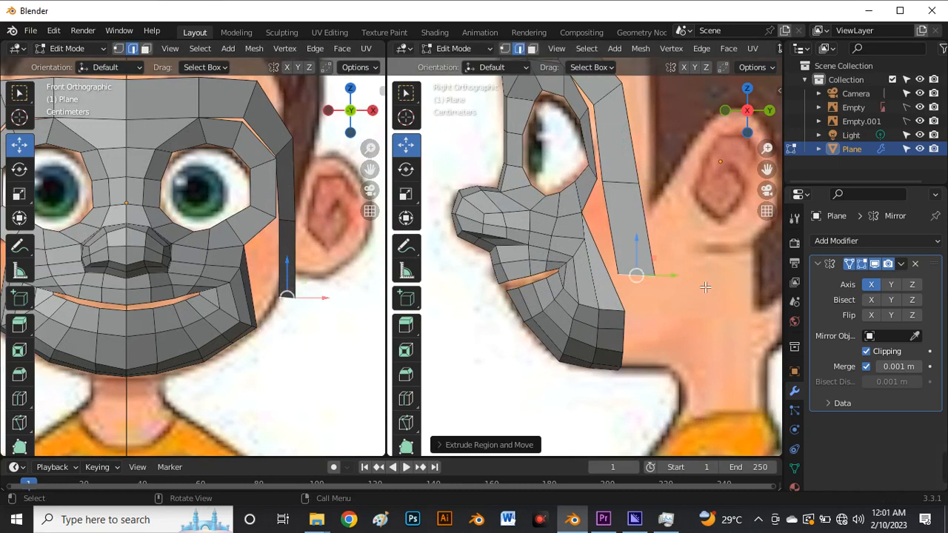
{"action": "key", "text": "r"}
{"action": "left_click", "coordinate": [702, 295]}
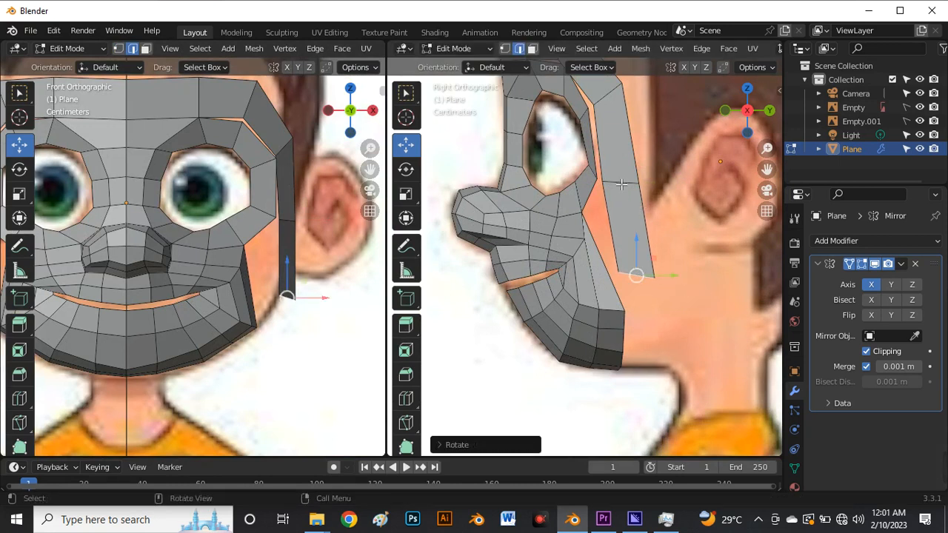
Shift the strip's two cheek edges slightly backward in the side view and move the lower one inward in the front view.
{"action": "left_click", "coordinate": [624, 184]}
{"action": "left_click_drag", "start_coordinate": [655, 189], "coordinate": [663, 190]}
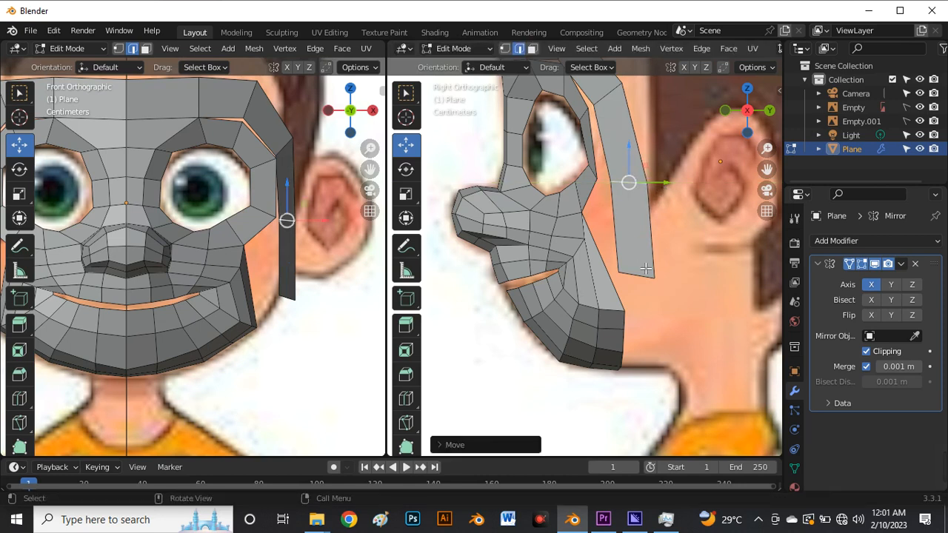
{"action": "left_click", "coordinate": [652, 271]}
{"action": "left_click_drag", "start_coordinate": [676, 280], "coordinate": [683, 279]}
{"action": "scroll", "coordinate": [296, 315], "scroll_direction": "up", "scroll_amount": 4}
{"action": "left_click_drag", "start_coordinate": [293, 296], "coordinate": [274, 289]}
{"action": "scroll", "coordinate": [273, 290], "scroll_direction": "down", "scroll_amount": 3}
Extrude the strip's lower edge down and inward to the jaw corner in the front view and shift it slightly backward in the side view.
{"action": "key", "text": "e"}
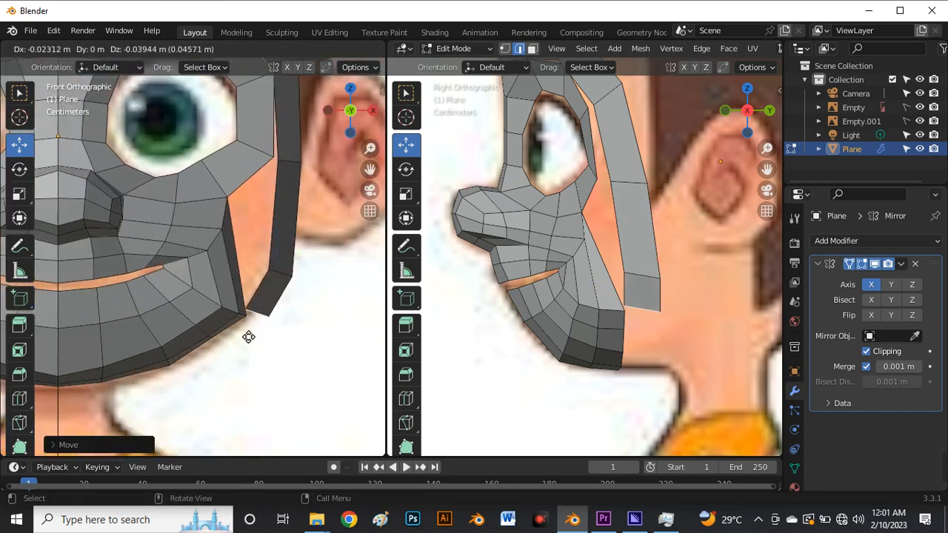
{"action": "left_click", "coordinate": [237, 341]}
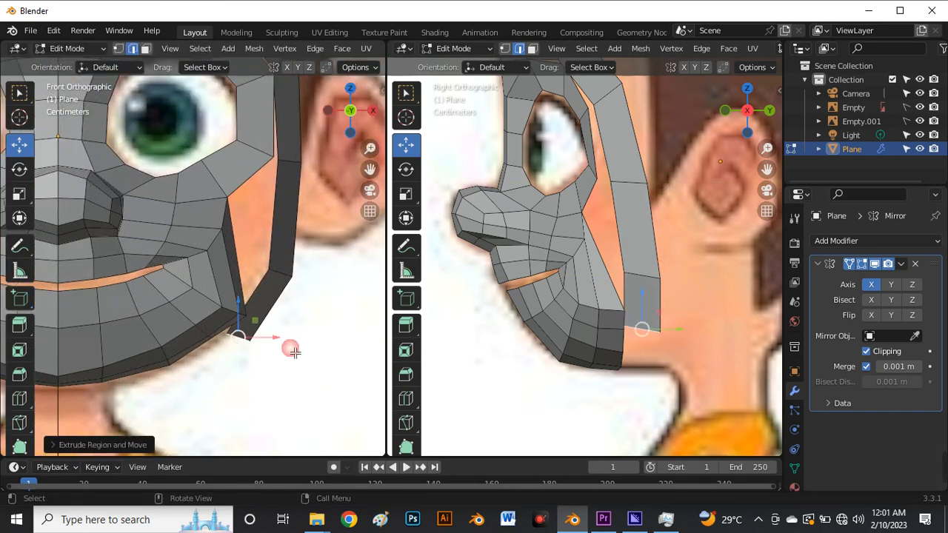
{"action": "key", "text": "g"}
{"action": "left_click", "coordinate": [660, 334]}
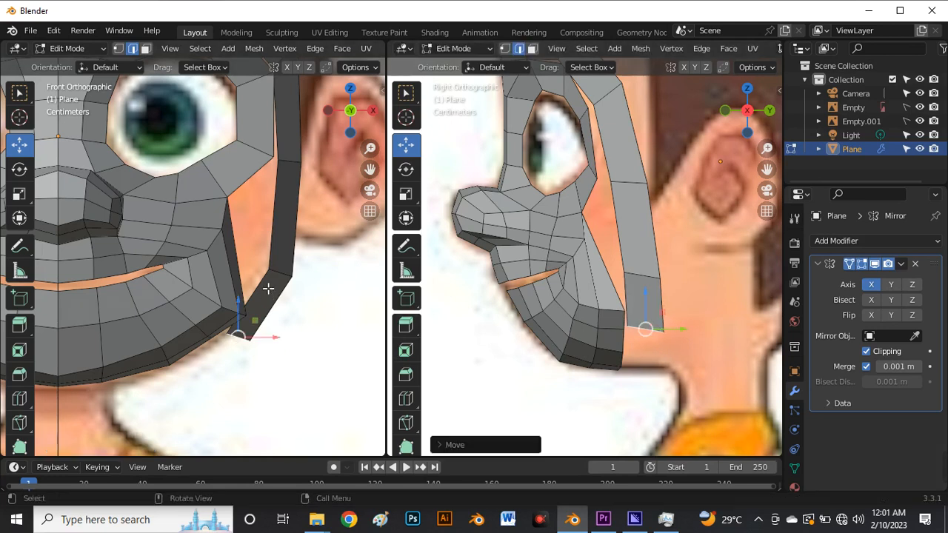
Rotate the side strip's end edge at the jaw corner and the cheek edge above it in the front view.
{"action": "scroll", "coordinate": [252, 328], "scroll_direction": "down", "scroll_amount": 4}
{"action": "scroll", "coordinate": [254, 328], "scroll_direction": "up", "scroll_amount": 2}
{"action": "key", "text": "r"}
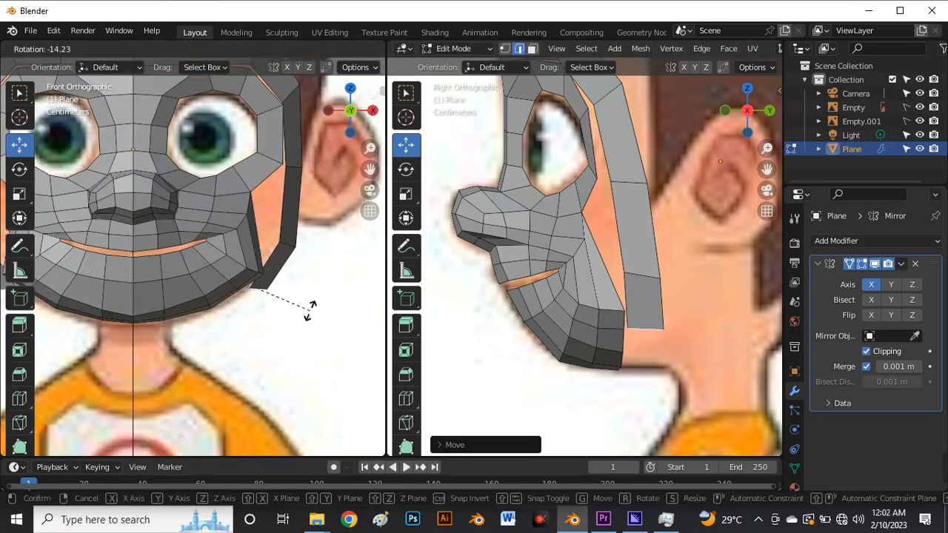
{"action": "left_click", "coordinate": [312, 288]}
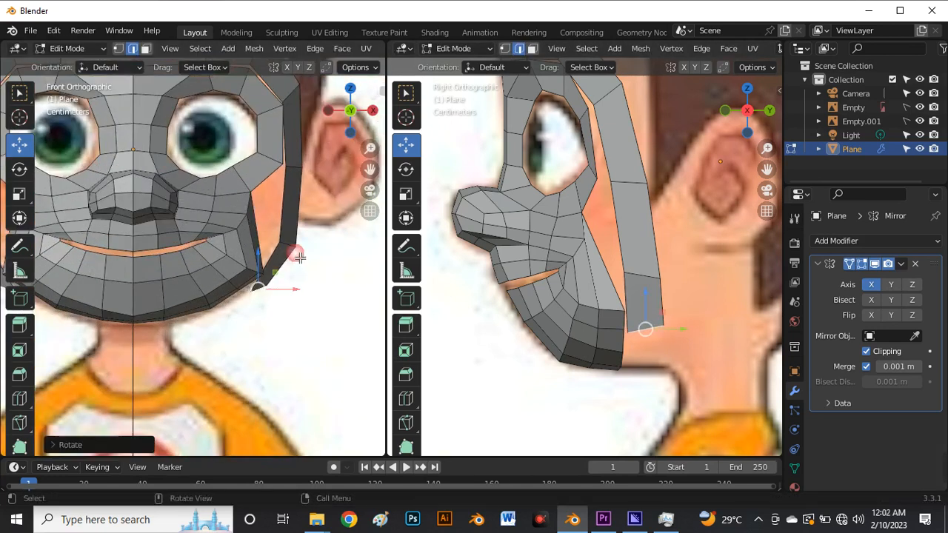
{"action": "left_click", "coordinate": [284, 266]}
{"action": "left_click", "coordinate": [296, 248]}
{"action": "key", "text": "r"}
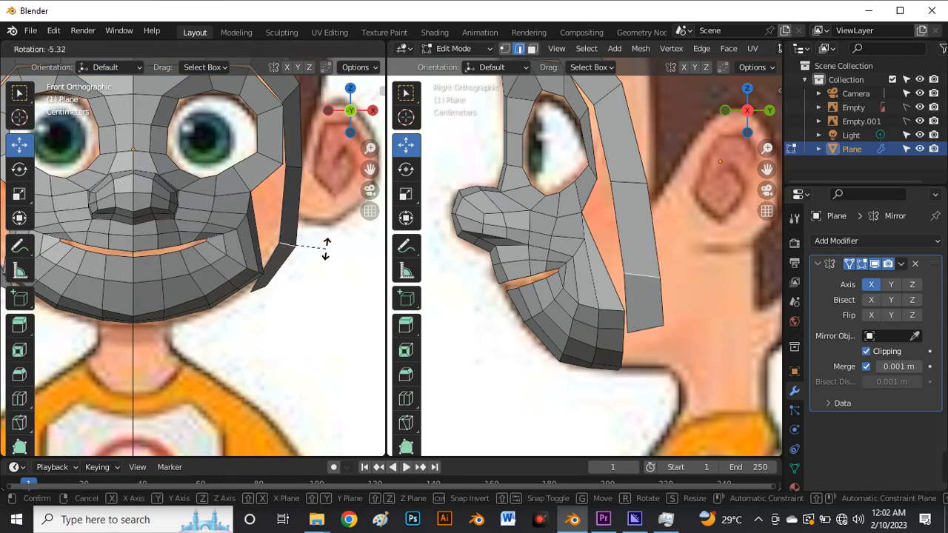
{"action": "left_click", "coordinate": [323, 244]}
Extrude the strip's end edge inward along the underside of the jaw in the front view and rotate it slightly.
{"action": "scroll", "coordinate": [311, 252], "scroll_direction": "down", "scroll_amount": 3}
{"action": "scroll", "coordinate": [274, 282], "scroll_direction": "up", "scroll_amount": 4}
{"action": "left_click", "coordinate": [271, 272]}
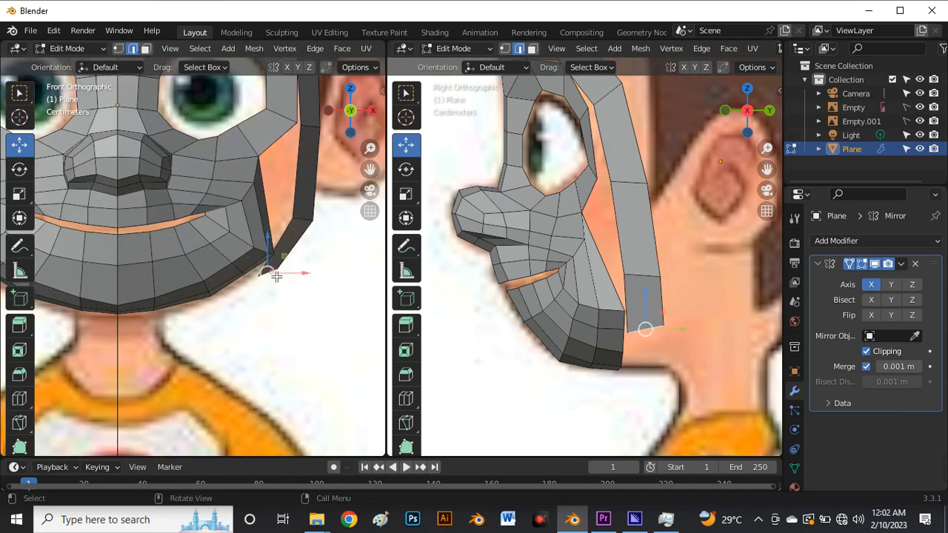
{"action": "left_click_drag", "start_coordinate": [276, 277], "coordinate": [220, 304]}
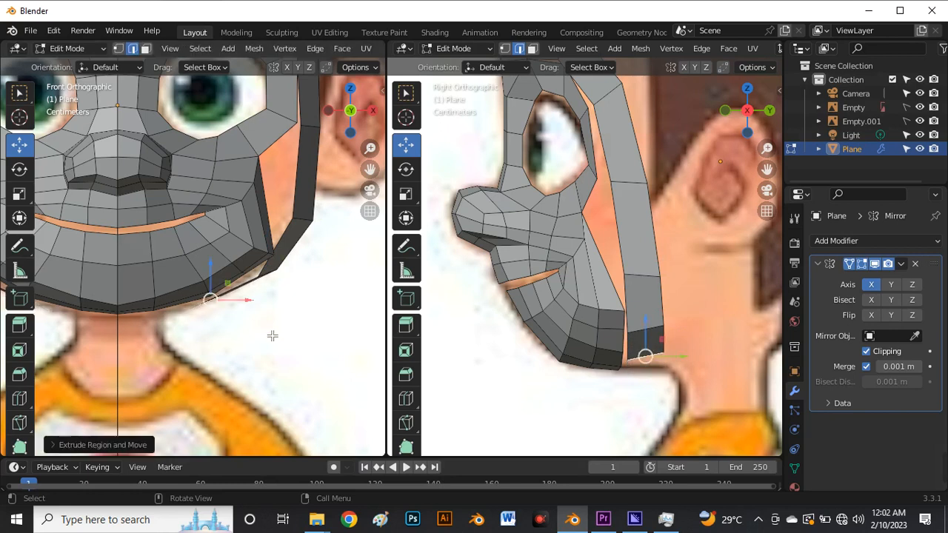
{"action": "scroll", "coordinate": [219, 304], "scroll_direction": "up", "scroll_amount": 2}
{"action": "scroll", "coordinate": [219, 305], "scroll_direction": "up", "scroll_amount": 2}
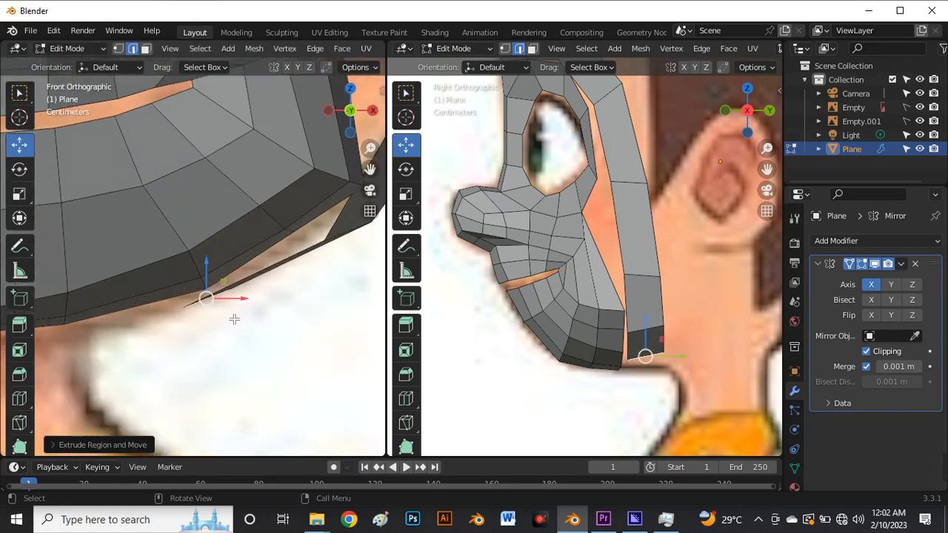
{"action": "key", "text": "r"}
{"action": "left_click", "coordinate": [264, 288]}
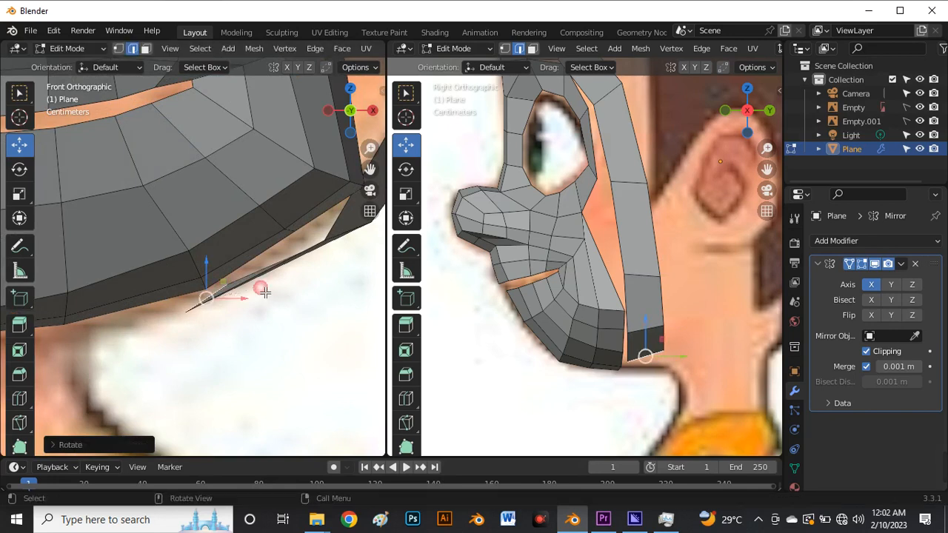
Rotate the strip's jaw-corner edge slightly in the front view to follow the jaw's slope.
{"action": "scroll", "coordinate": [299, 275], "scroll_direction": "down", "scroll_amount": 2}
{"action": "key", "text": "r"}
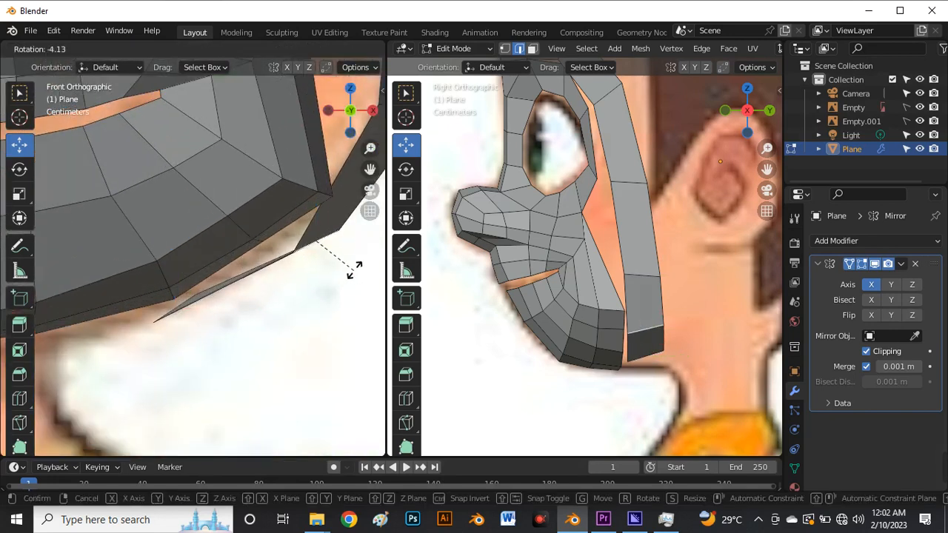
{"action": "left_click", "coordinate": [356, 271]}
{"action": "scroll", "coordinate": [269, 291], "scroll_direction": "down", "scroll_amount": 2}
{"action": "scroll", "coordinate": [268, 291], "scroll_direction": "up", "scroll_amount": 3}
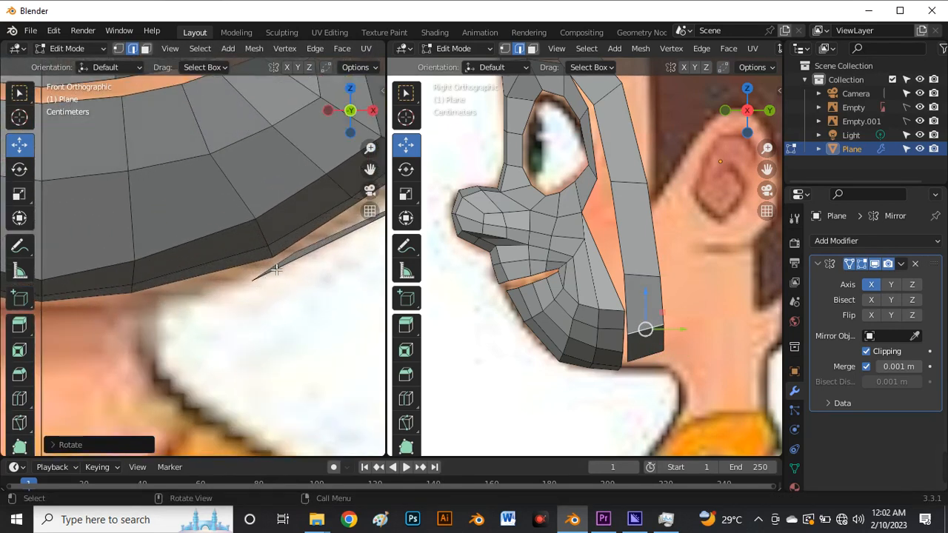
Extrude the strip's end edge further inward beneath the chin in the front view and rotate it to match the jaw curve.
{"action": "left_click", "coordinate": [275, 271]}
{"action": "scroll", "coordinate": [271, 264], "scroll_direction": "down", "scroll_amount": 3}
{"action": "left_click_drag", "start_coordinate": [269, 264], "coordinate": [223, 295]}
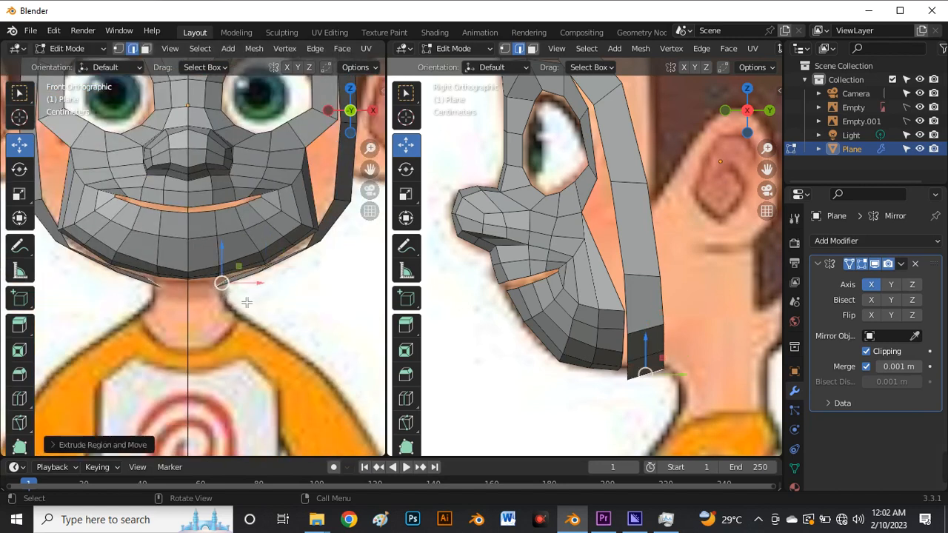
{"action": "scroll", "coordinate": [246, 302], "scroll_direction": "up", "scroll_amount": 3}
{"action": "key", "text": "r"}
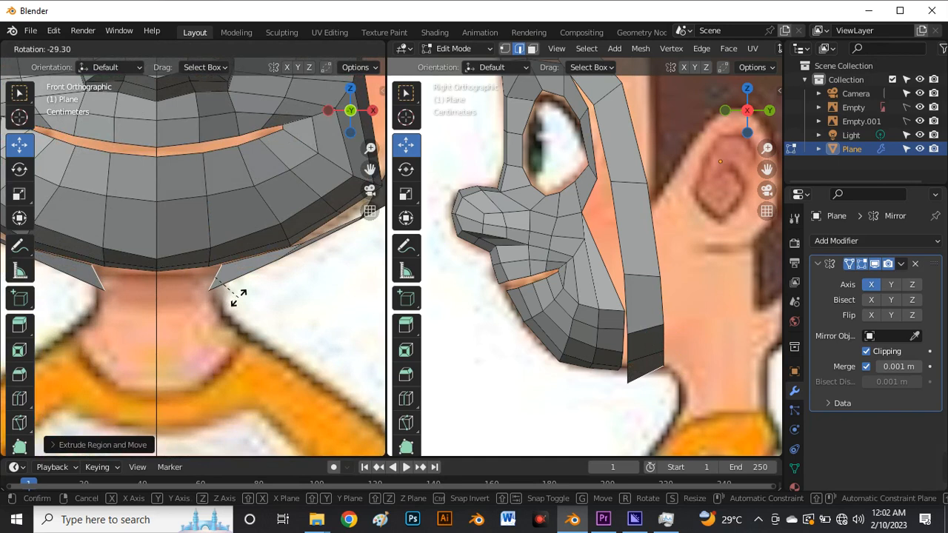
{"action": "left_click", "coordinate": [241, 298]}
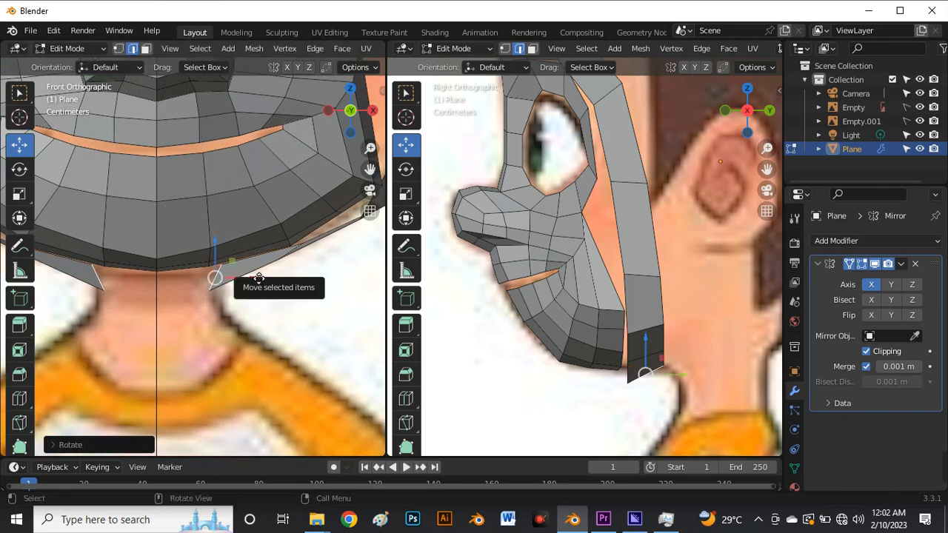
Extend the strip to the mirror line beneath the chin and adjust the edge beside the centre in the front view.
{"action": "mouse_move", "coordinate": [215, 278]}
{"action": "left_mouse_down"}
{"action": "mouse_move", "coordinate": [181, 287]}
{"action": "mouse_move", "coordinate": [160, 267]}
{"action": "mouse_move", "coordinate": [224, 271]}
{"action": "mouse_move", "coordinate": [217, 275]}
{"action": "left_mouse_up"}
{"action": "left_click", "coordinate": [217, 280]}
{"action": "middle_click_drag", "start_coordinate": [302, 258], "coordinate": [267, 266], "text": "shift"}
{"action": "scroll", "coordinate": [263, 269], "scroll_direction": "down", "scroll_amount": 4}
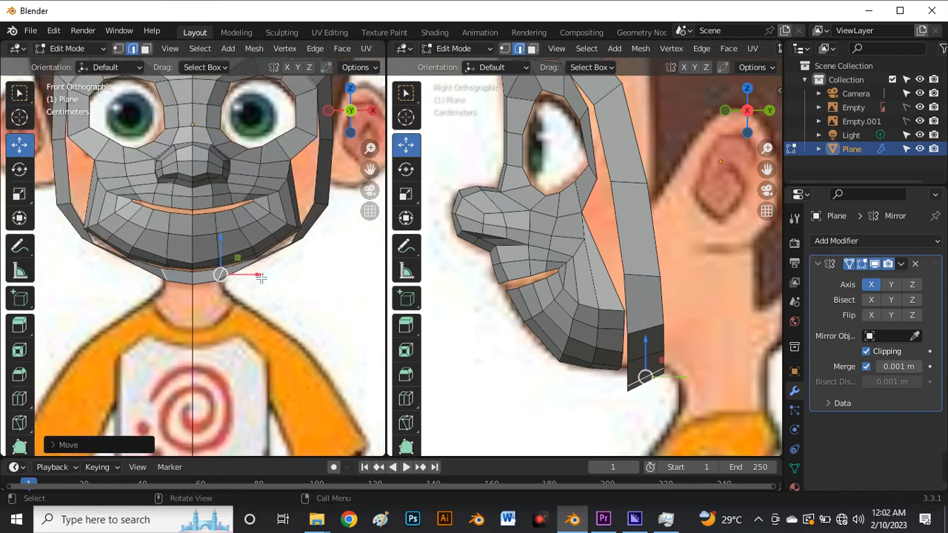
Enlarge the side viewport by narrowing the front one, and switch to vertex selection.
{"action": "left_click_drag", "start_coordinate": [390, 326], "coordinate": [202, 349]}
{"action": "scroll", "coordinate": [396, 315], "scroll_direction": "down", "scroll_amount": 7}
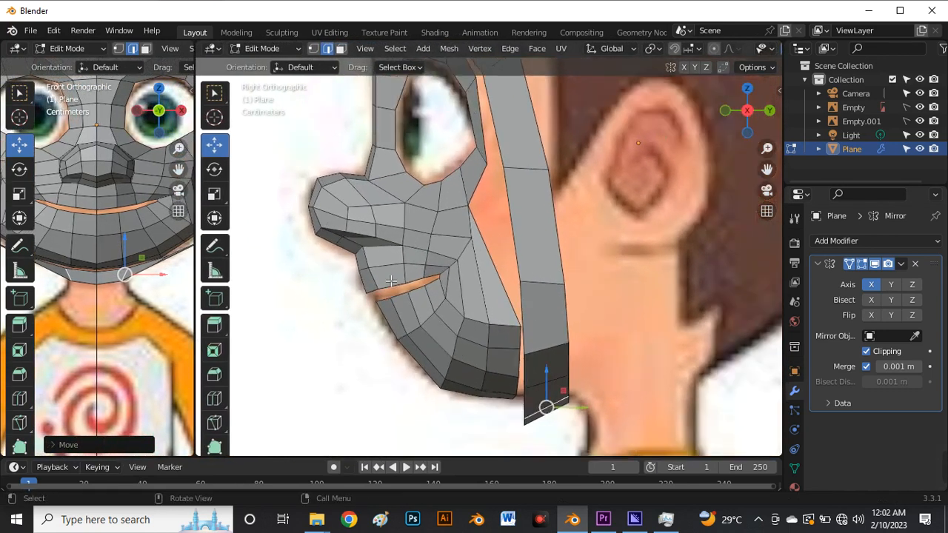
{"action": "scroll", "coordinate": [429, 222], "scroll_direction": "up", "scroll_amount": 4}
{"action": "key", "text": "1"}
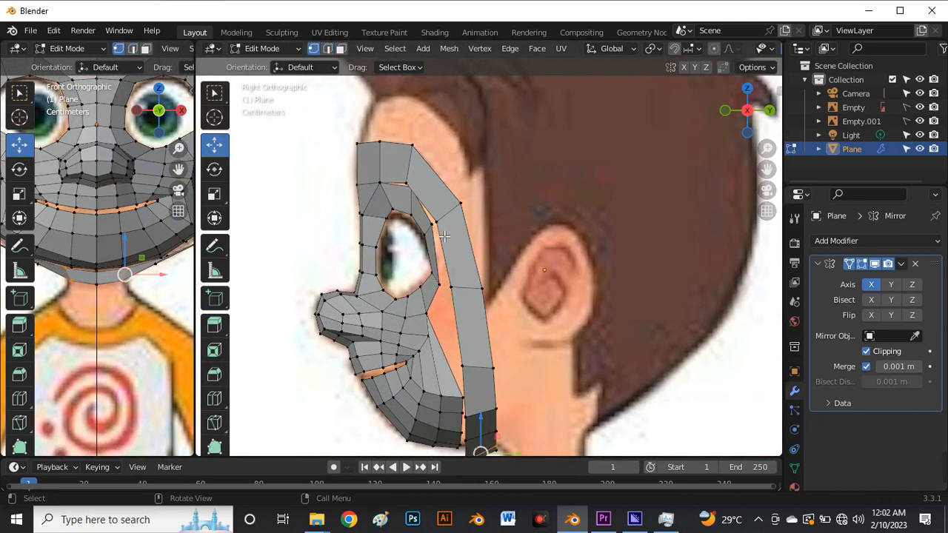
{"action": "scroll", "coordinate": [448, 296], "scroll_direction": "down", "scroll_amount": 7}
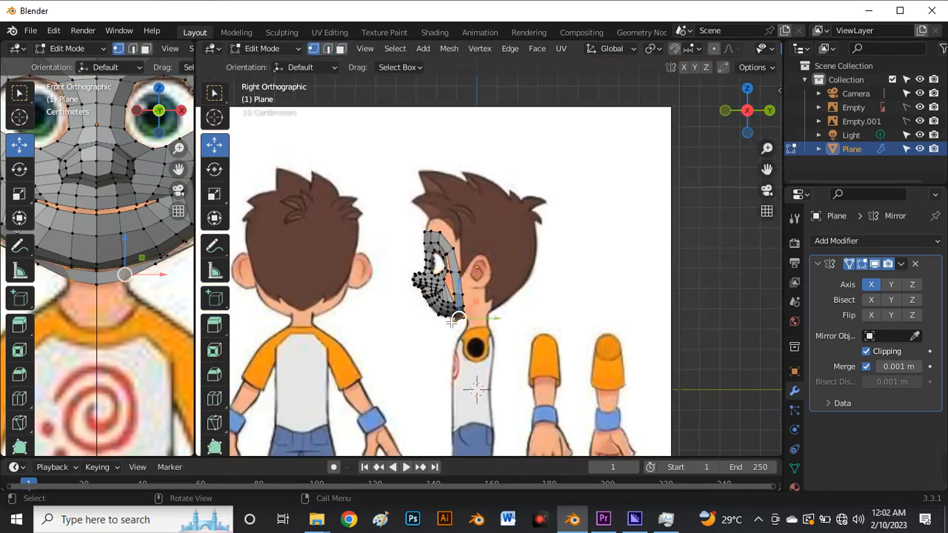
{"action": "middle_click_drag", "start_coordinate": [451, 320], "coordinate": [481, 320]}
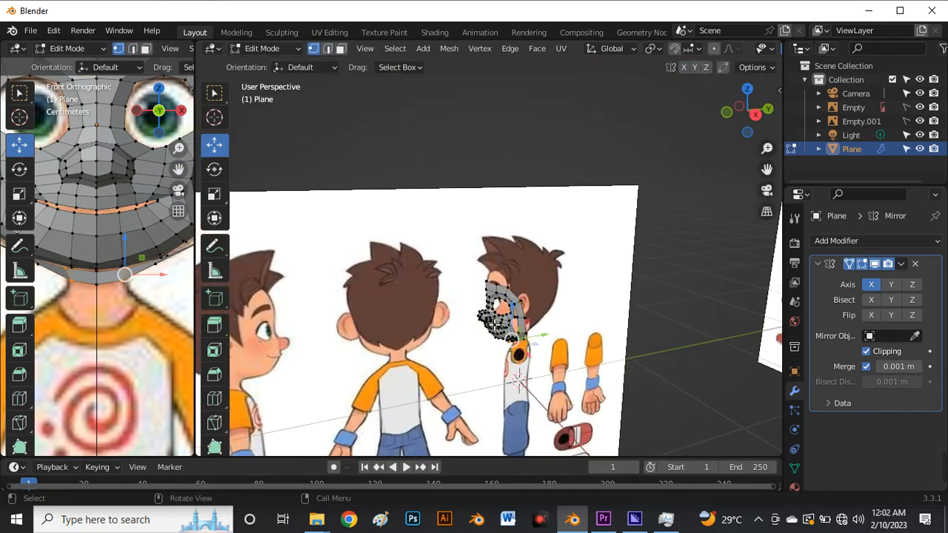
In Object Mode, make the reference images selectable and move the side reference Empty.001 along the X axis away from the head mesh.
{"action": "scroll", "coordinate": [481, 320], "scroll_direction": "down", "scroll_amount": 5}
{"action": "scroll", "coordinate": [477, 296], "scroll_direction": "up", "scroll_amount": 5}
{"action": "key", "text": "Tab"}
{"action": "middle_click_drag", "start_coordinate": [475, 257], "coordinate": [444, 259]}
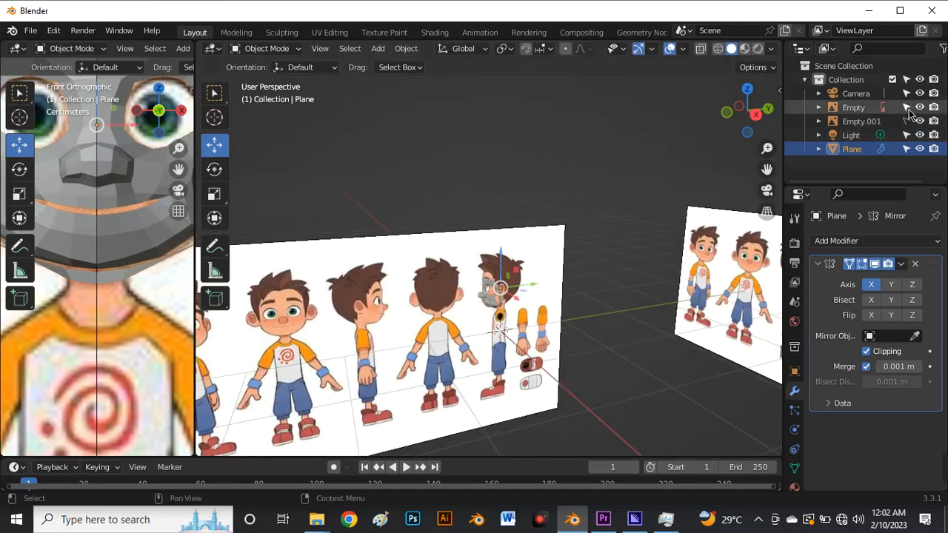
{"action": "left_click", "coordinate": [861, 120]}
{"action": "middle_click_drag", "start_coordinate": [431, 317], "coordinate": [474, 381]}
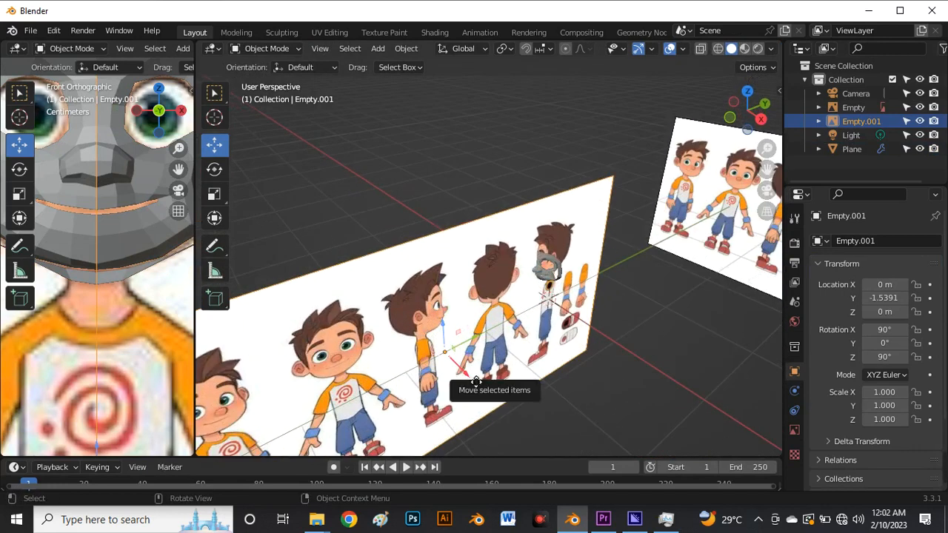
{"action": "left_click", "coordinate": [537, 376]}
{"action": "left_click", "coordinate": [478, 331]}
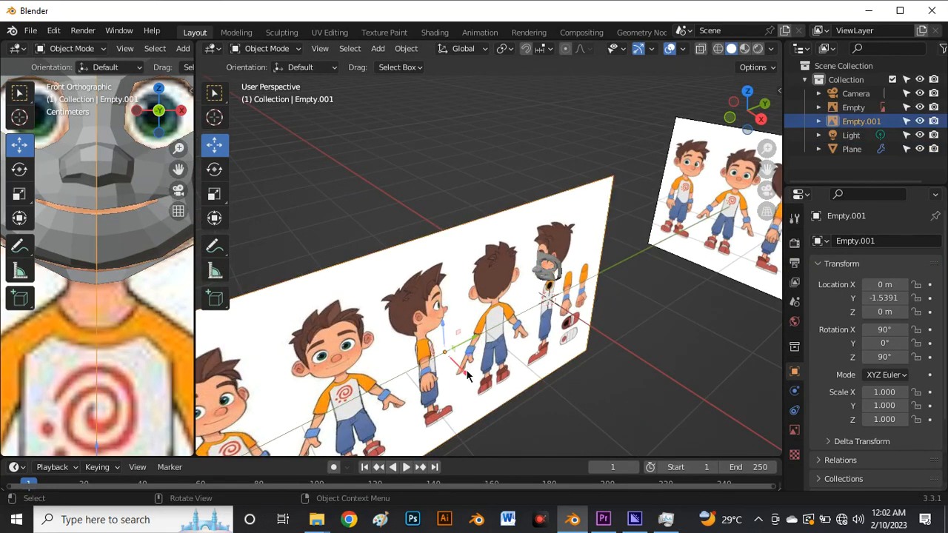
{"action": "left_click_drag", "start_coordinate": [465, 376], "coordinate": [363, 267]}
{"action": "middle_click_drag", "start_coordinate": [542, 266], "coordinate": [527, 289]}
Make both reference images unselectable again and return to Edit Mode on the head mesh.
{"action": "left_click", "coordinate": [532, 285]}
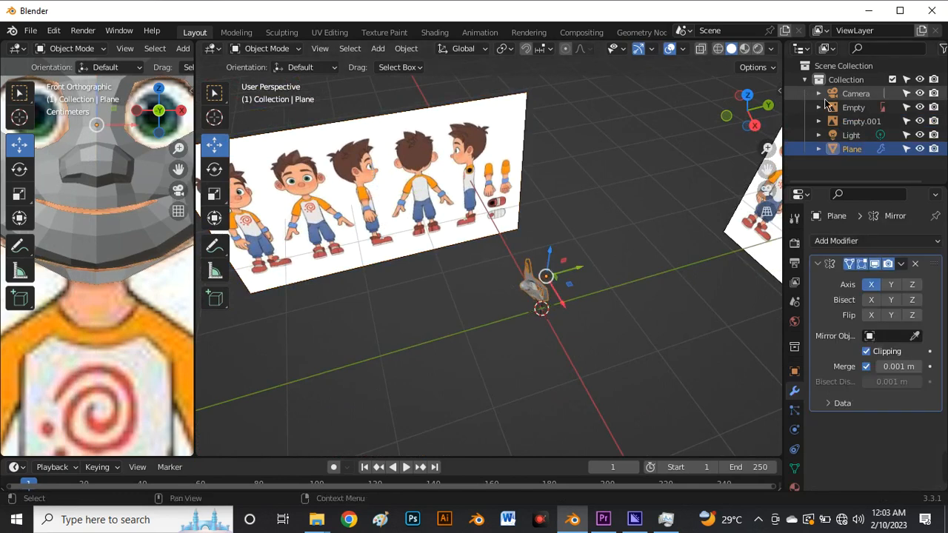
{"action": "left_click_drag", "start_coordinate": [905, 107], "coordinate": [904, 121]}
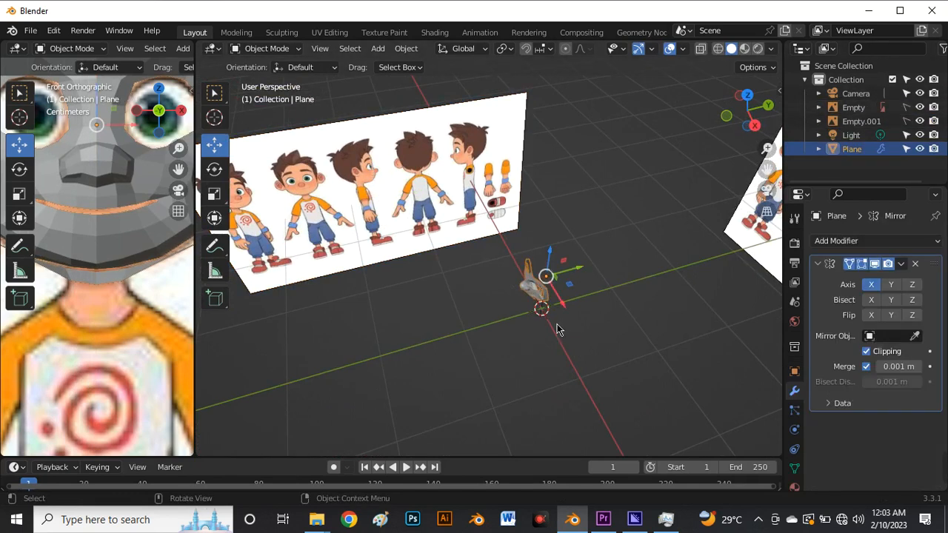
{"action": "scroll", "coordinate": [556, 326], "scroll_direction": "up", "scroll_amount": 2}
{"action": "key", "text": "Tab"}
{"action": "scroll", "coordinate": [474, 299], "scroll_direction": "up", "scroll_amount": 3}
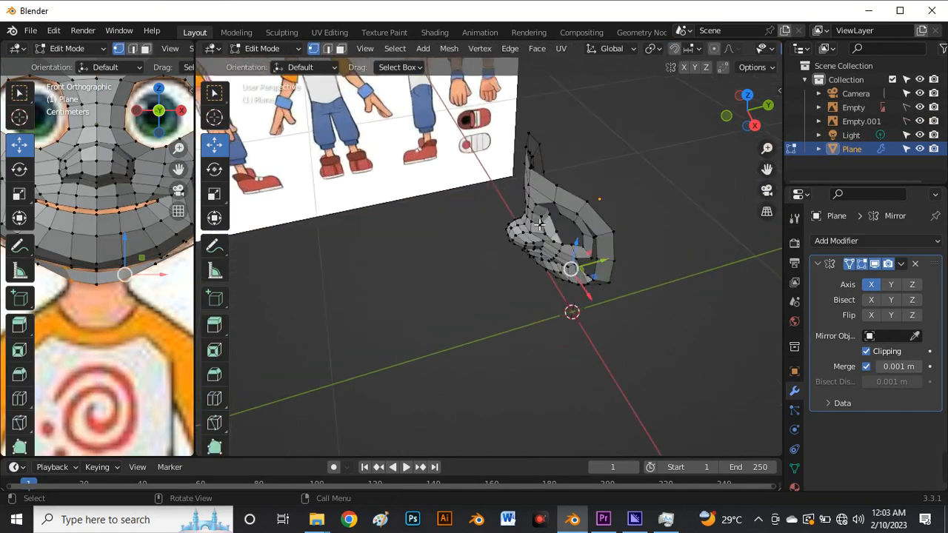
Merge the strip's inner centre vertex beneath the chin into the chin's bottom centre vertex with At Last.
{"action": "middle_click_drag", "start_coordinate": [546, 257], "coordinate": [628, 165]}
{"action": "scroll", "coordinate": [628, 166], "scroll_direction": "up", "scroll_amount": 2}
{"action": "scroll", "coordinate": [628, 165], "scroll_direction": "down", "scroll_amount": 4}
{"action": "middle_click_drag", "start_coordinate": [585, 263], "coordinate": [586, 202]}
{"action": "scroll", "coordinate": [518, 285], "scroll_direction": "up", "scroll_amount": 5}
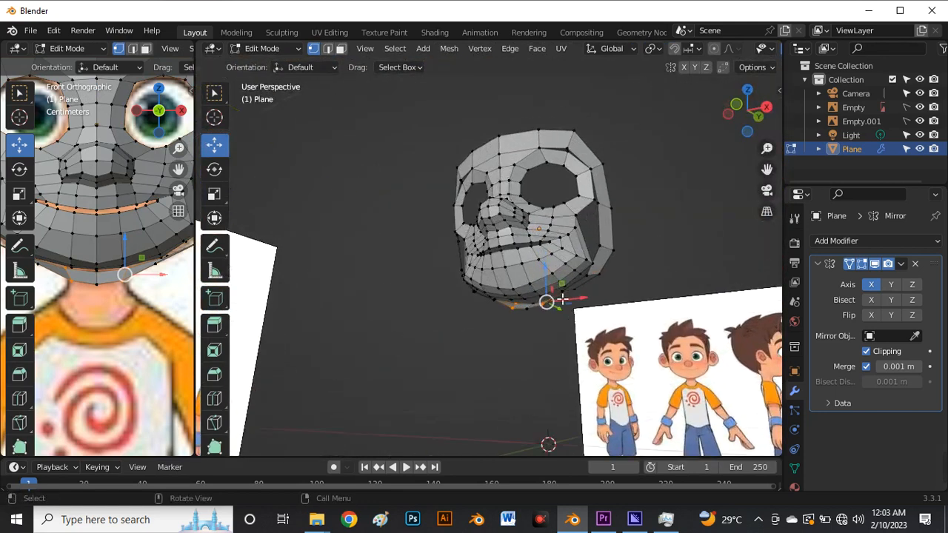
{"action": "middle_click_drag", "start_coordinate": [496, 396], "coordinate": [518, 330]}
{"action": "scroll", "coordinate": [481, 390], "scroll_direction": "up", "scroll_amount": 3}
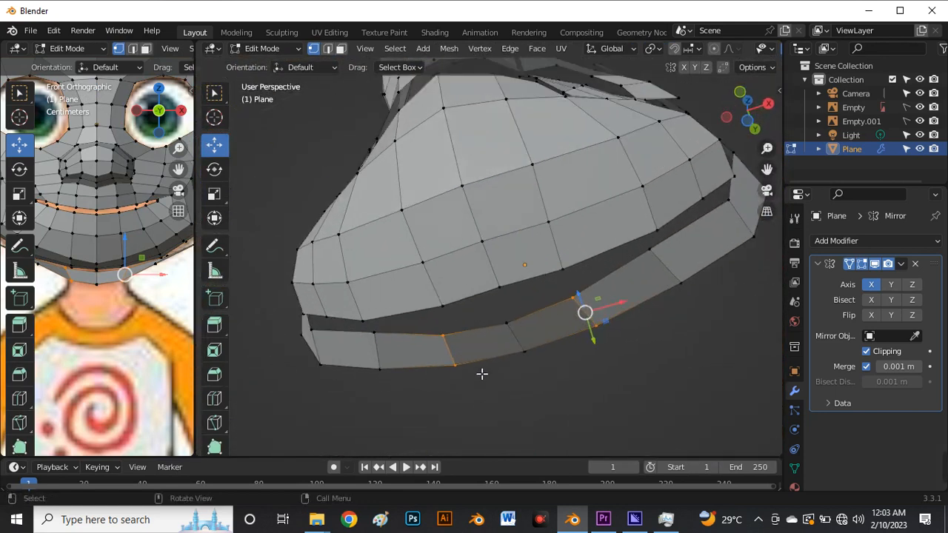
{"action": "middle_click_drag", "start_coordinate": [482, 373], "coordinate": [499, 338]}
{"action": "scroll", "coordinate": [490, 359], "scroll_direction": "up", "scroll_amount": 2}
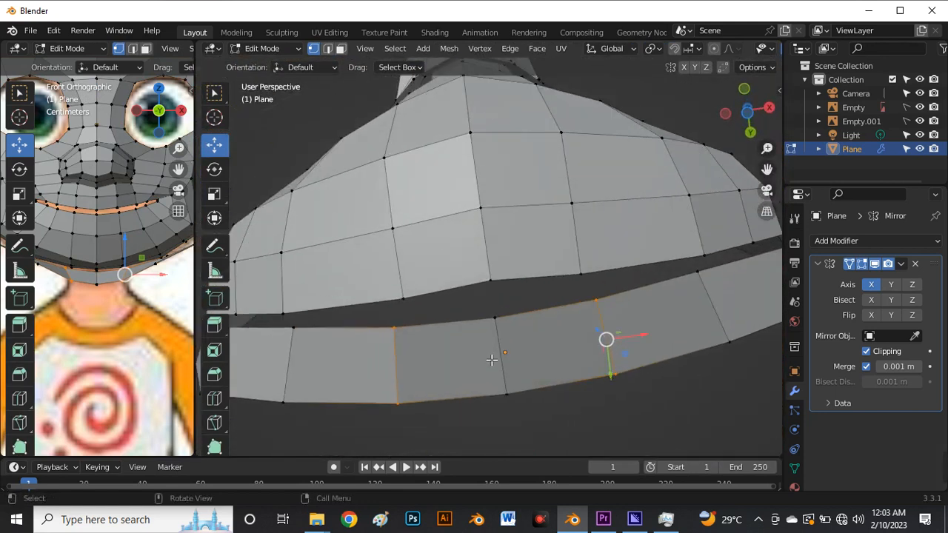
{"action": "left_click", "coordinate": [495, 281], "text": "shift"}
{"action": "key", "text": "m"}
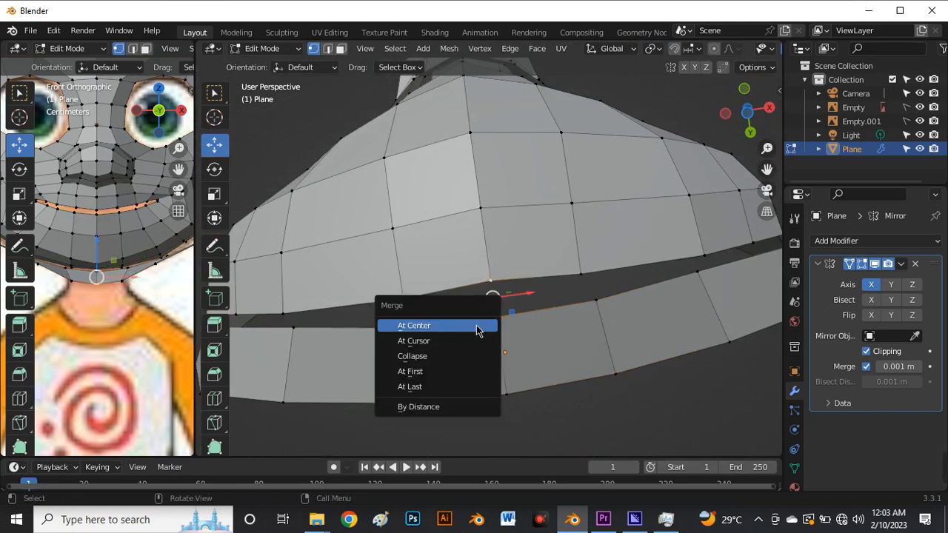
{"action": "left_click", "coordinate": [478, 388]}
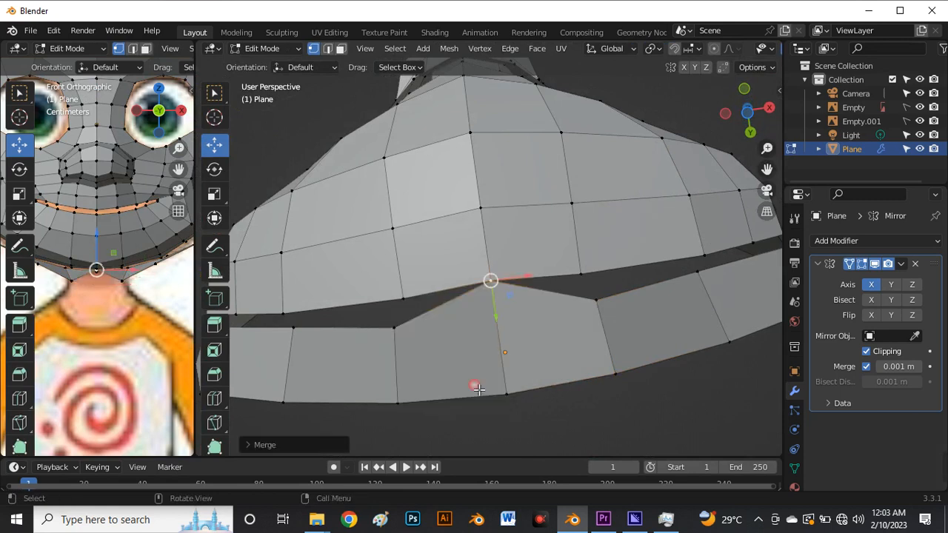
Merge the strip's inner vertex beside the centre into the adjacent chin-edge vertex with At Last.
{"action": "left_click", "coordinate": [596, 299]}
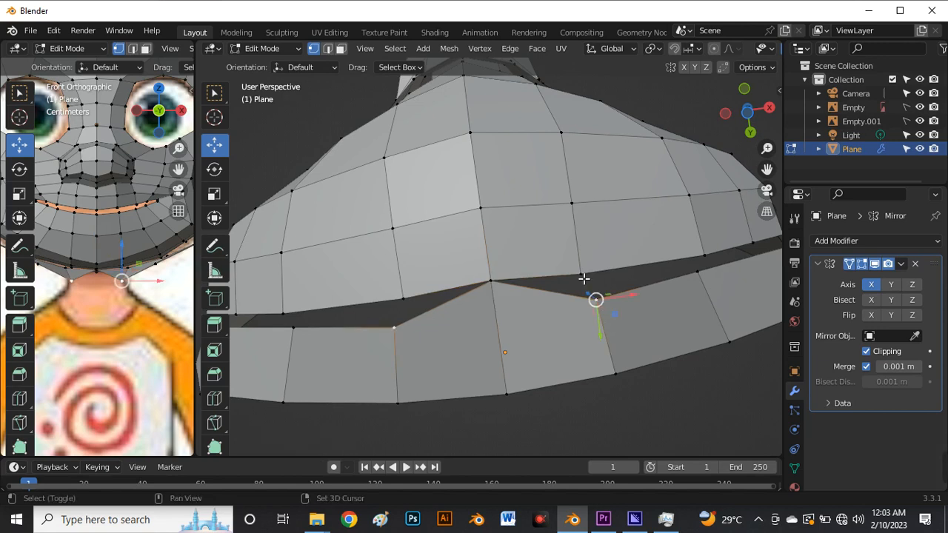
{"action": "left_click", "coordinate": [564, 289], "text": "shift"}
{"action": "key", "text": "m"}
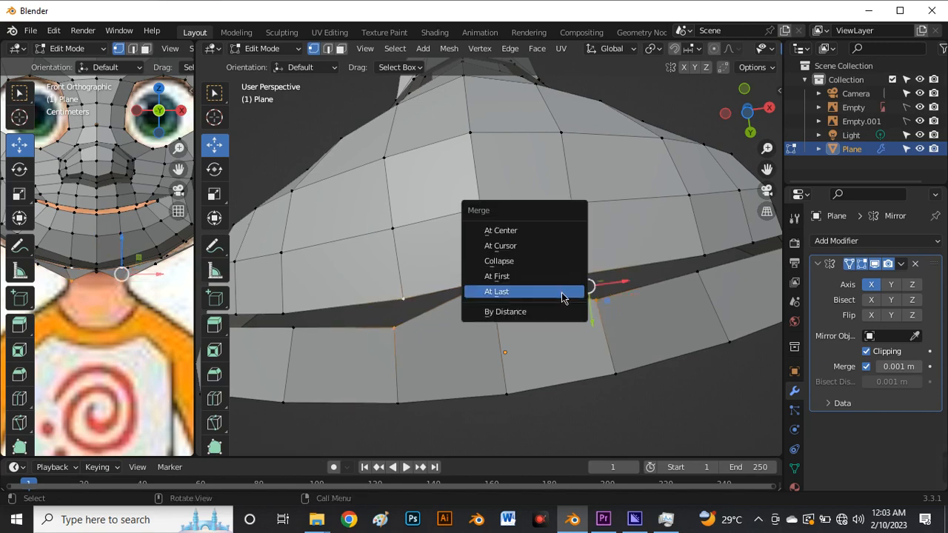
{"action": "left_click", "coordinate": [561, 297]}
Merge the strip's next inner vertex, halfway to the jaw corner, into the matching vertex on the jaw's lower edge.
{"action": "scroll", "coordinate": [560, 297], "scroll_direction": "down", "scroll_amount": 2}
{"action": "middle_click_drag", "start_coordinate": [560, 297], "coordinate": [501, 284]}
{"action": "scroll", "coordinate": [500, 284], "scroll_direction": "down", "scroll_amount": 4}
{"action": "scroll", "coordinate": [588, 217], "scroll_direction": "up", "scroll_amount": 5}
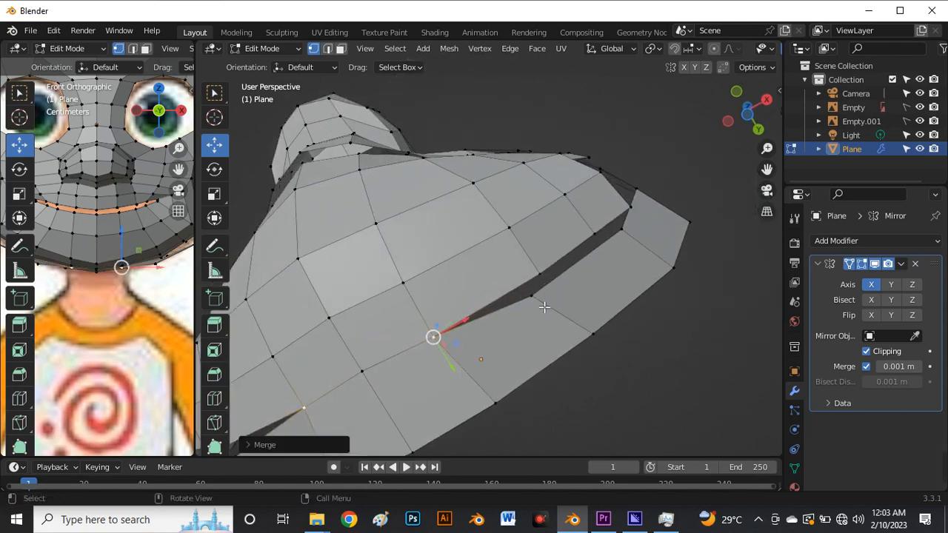
{"action": "left_click", "coordinate": [536, 288]}
{"action": "left_click", "coordinate": [537, 281], "text": "shift"}
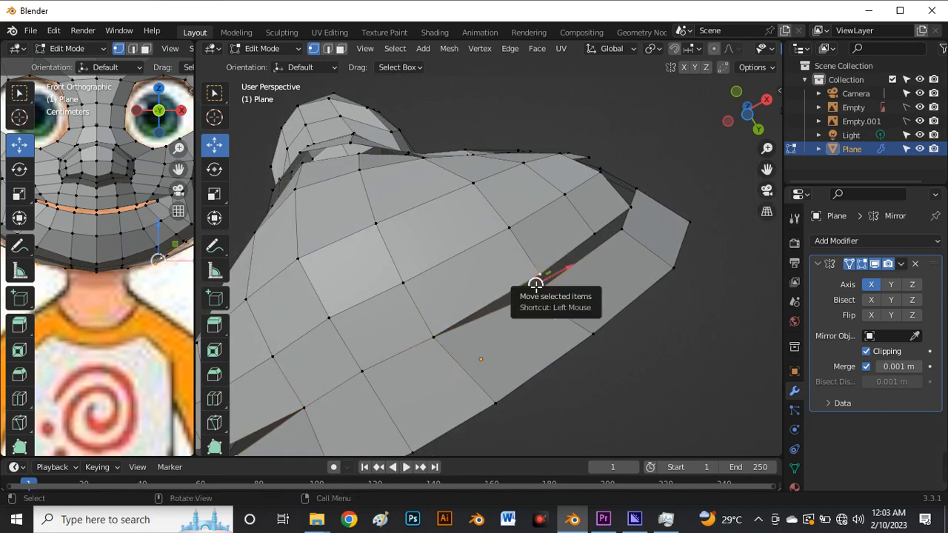
{"action": "key", "text": "m"}
{"action": "left_click", "coordinate": [536, 281]}
Merge the strip's inner vertex near the jaw corner into the adjacent vertex on the face's lower edge.
{"action": "scroll", "coordinate": [518, 295], "scroll_direction": "down", "scroll_amount": 3}
{"action": "middle_click_drag", "start_coordinate": [518, 295], "coordinate": [503, 378]}
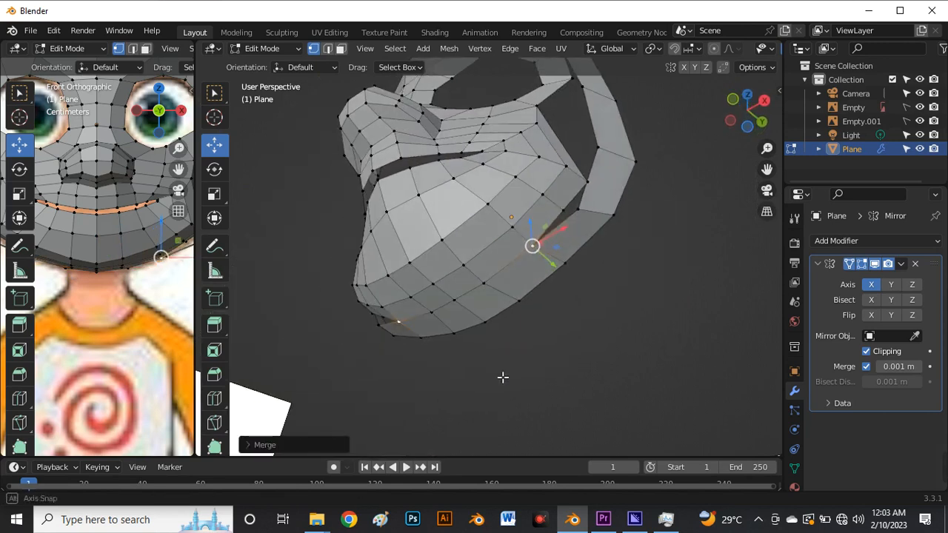
{"action": "scroll", "coordinate": [623, 249], "scroll_direction": "up", "scroll_amount": 3}
{"action": "left_click", "coordinate": [624, 246]}
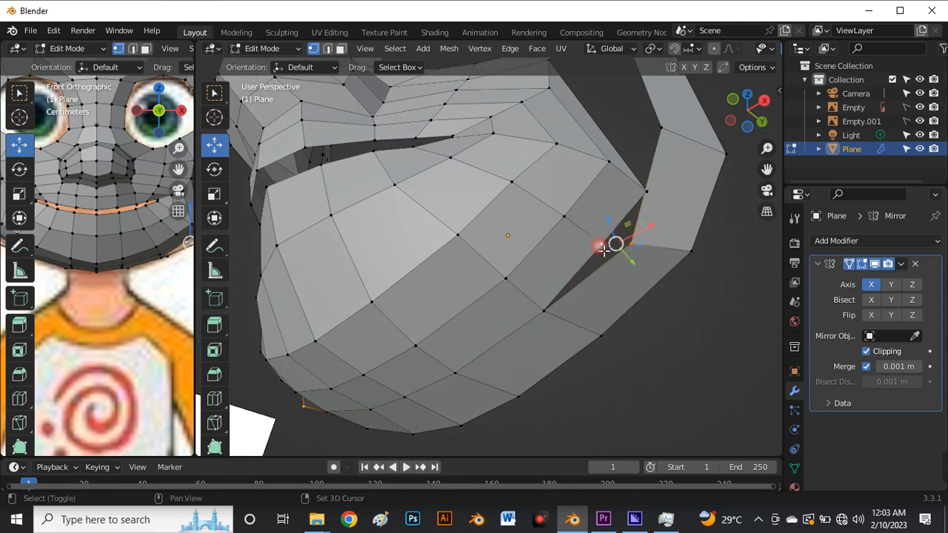
{"action": "key", "text": "m"}
{"action": "left_click", "coordinate": [601, 251]}
{"action": "scroll", "coordinate": [595, 252], "scroll_direction": "down", "scroll_amount": 3}
{"action": "middle_click_drag", "start_coordinate": [520, 275], "coordinate": [460, 355]}
{"action": "middle_click_drag", "start_coordinate": [554, 214], "coordinate": [573, 188]}
{"action": "scroll", "coordinate": [588, 205], "scroll_direction": "up", "scroll_amount": 4}
{"action": "scroll", "coordinate": [566, 242], "scroll_direction": "down", "scroll_amount": 5}
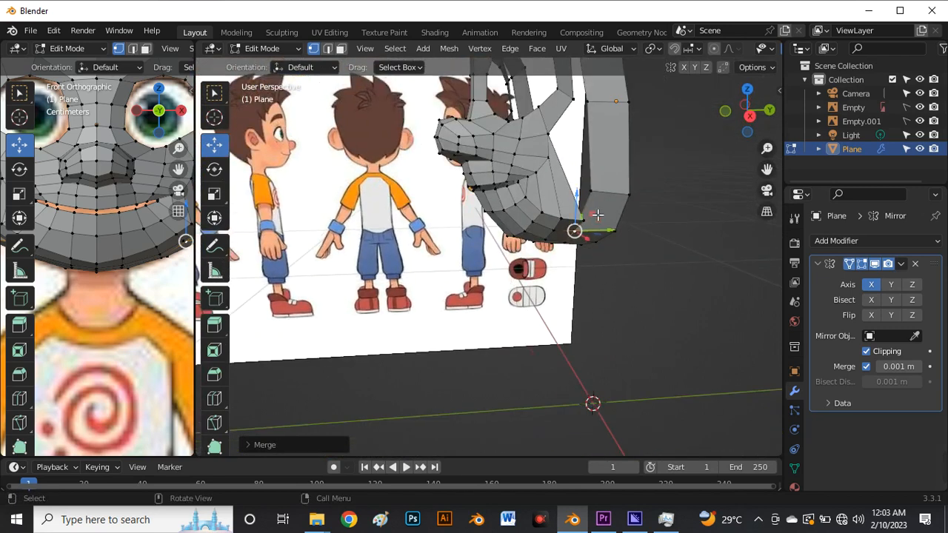
Edge-slide the side strip's cross edge just above the jaw corner downward along the strip, toward the jaw.
{"action": "scroll", "coordinate": [597, 214], "scroll_direction": "up", "scroll_amount": 3}
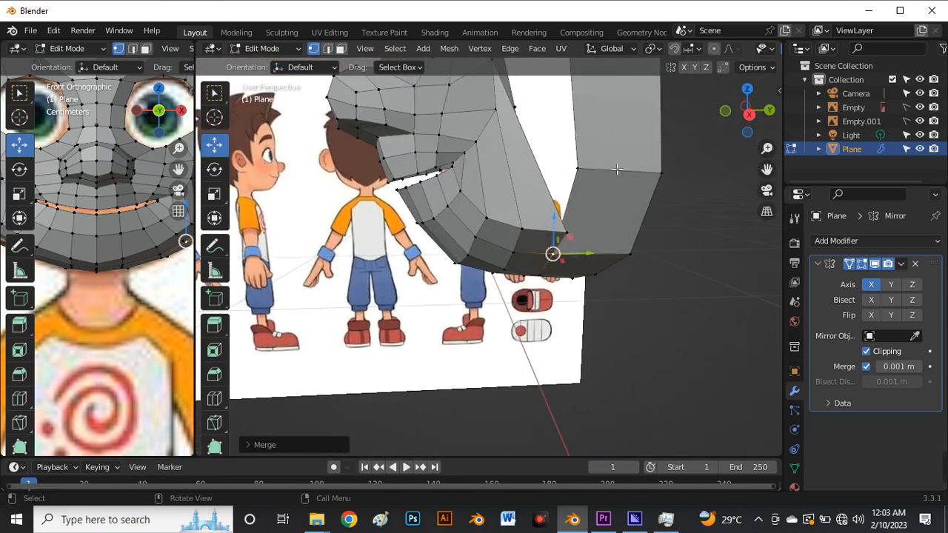
{"action": "left_click", "coordinate": [601, 169], "text": "alt"}
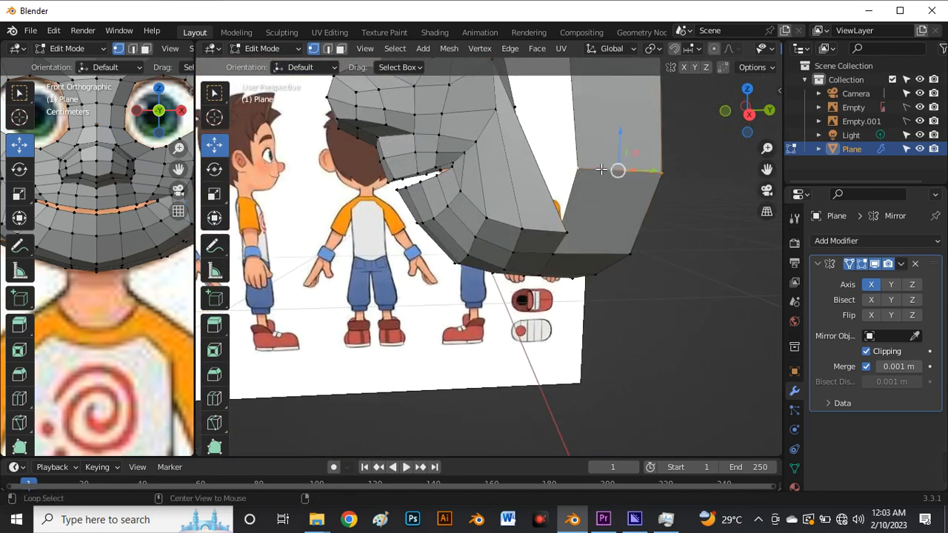
{"action": "key", "text": "g"}
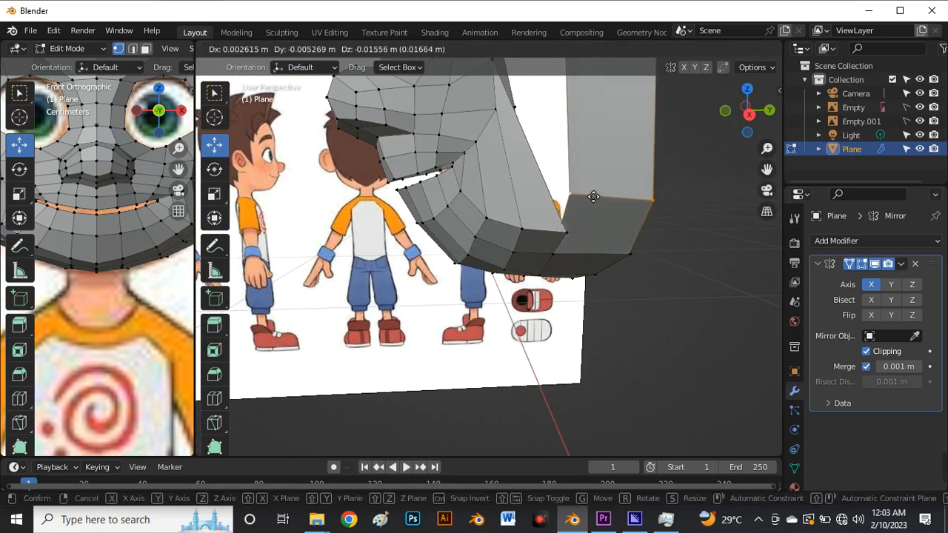
{"action": "key", "text": "Escape"}
{"action": "key", "text": "g"}
{"action": "key", "text": "g"}
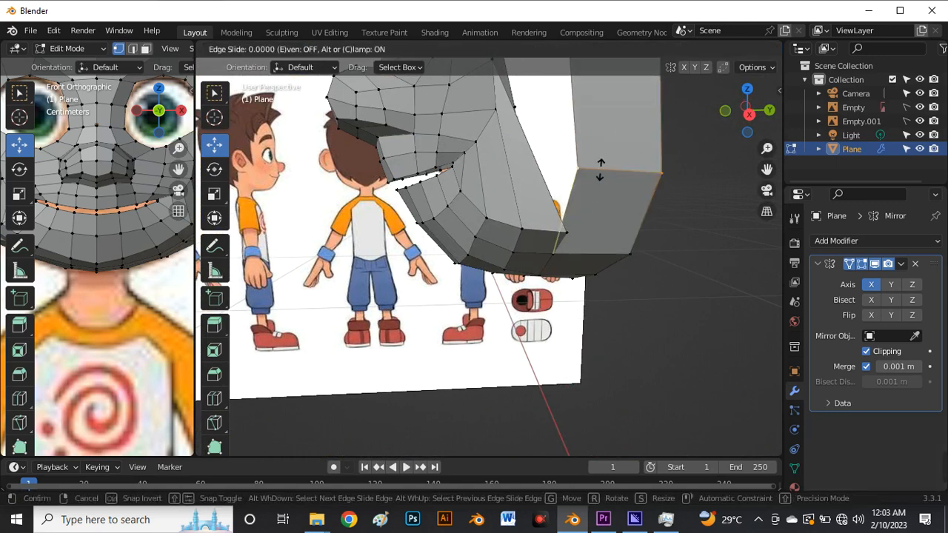
{"action": "left_click", "coordinate": [595, 204]}
Merge the inner vertex of the strip's lowered cross edge into the face's jaw-corner vertex with At Last.
{"action": "left_click", "coordinate": [570, 231]}
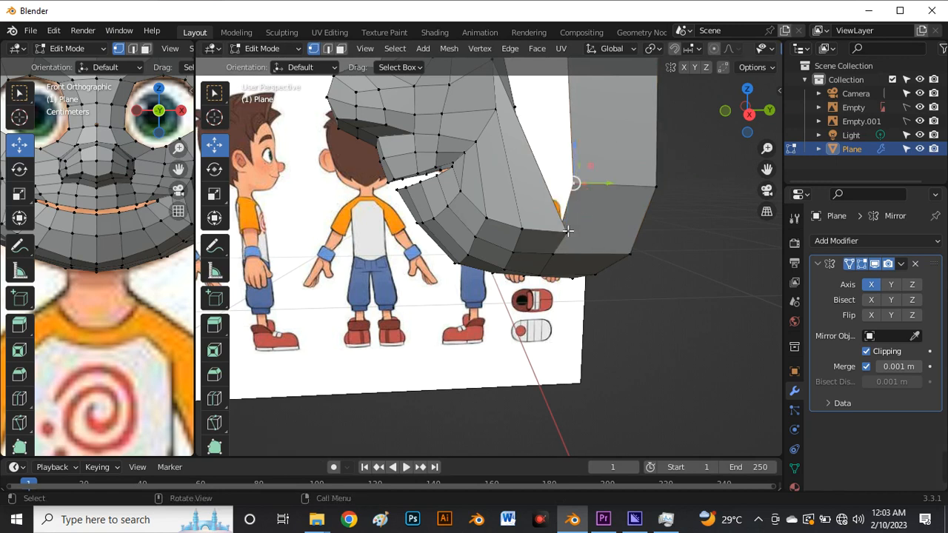
{"action": "key", "text": "m"}
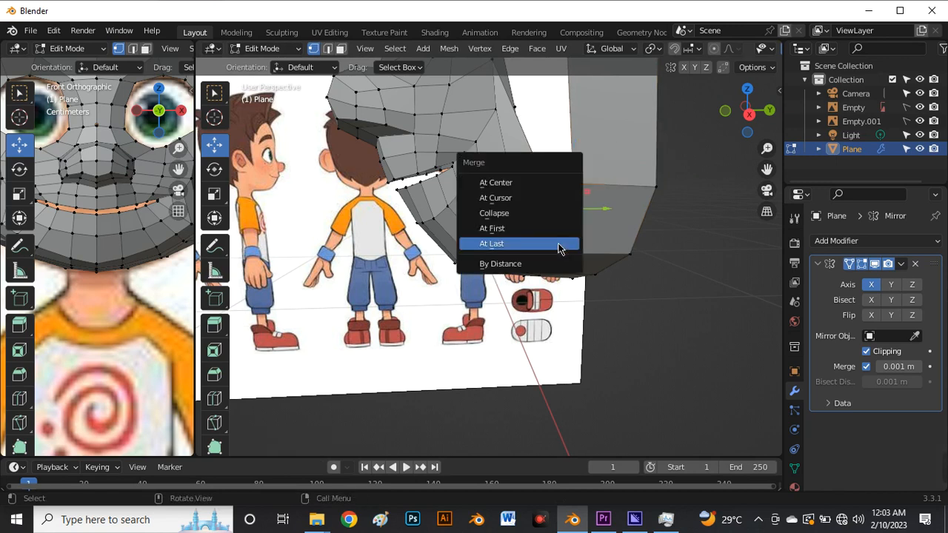
{"action": "left_click", "coordinate": [558, 244]}
In the right side view, lower the strip's outer vertex opposite the merged jaw-corner vertex to level out that cross edge.
{"action": "middle_click_drag", "start_coordinate": [561, 229], "coordinate": [573, 202]}
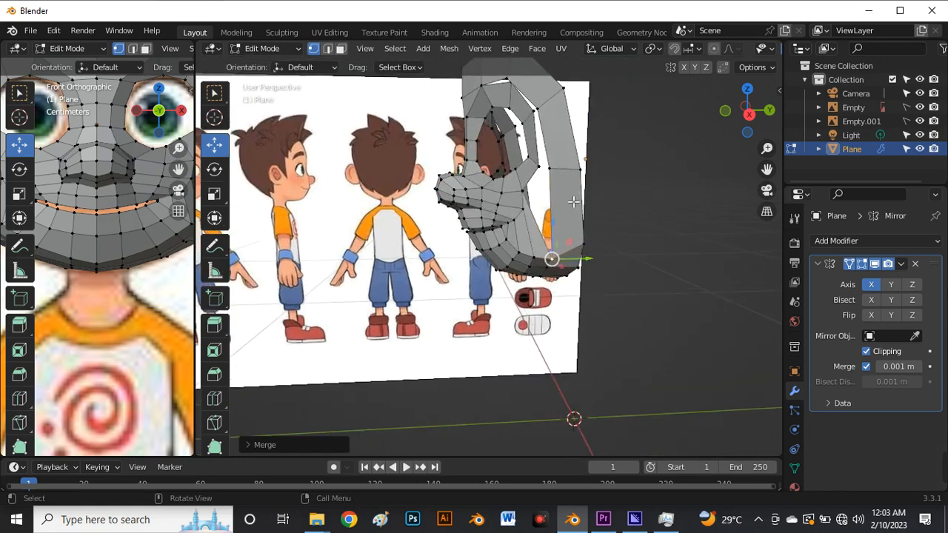
{"action": "key", "text": "grave"}
{"action": "left_click", "coordinate": [655, 201]}
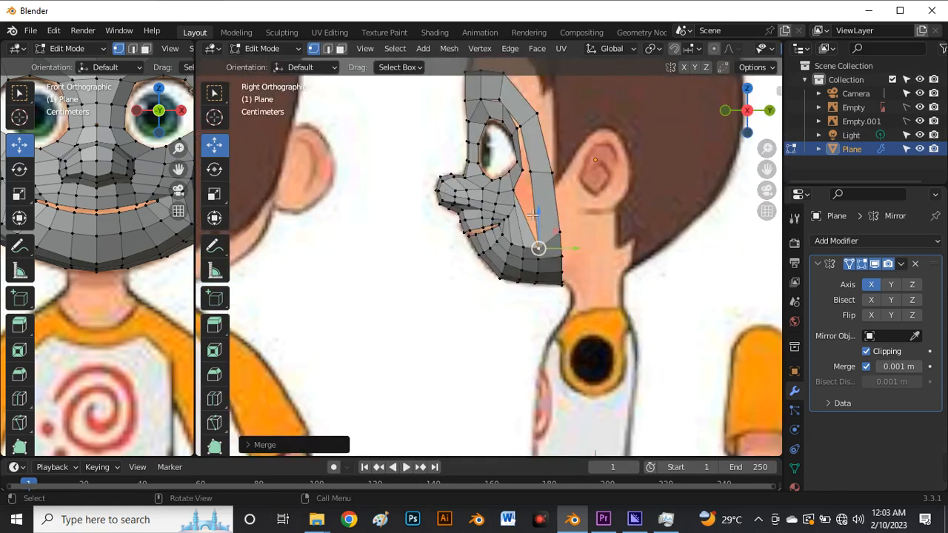
{"action": "scroll", "coordinate": [471, 260], "scroll_direction": "down", "scroll_amount": 2}
{"action": "scroll", "coordinate": [526, 240], "scroll_direction": "up", "scroll_amount": 10}
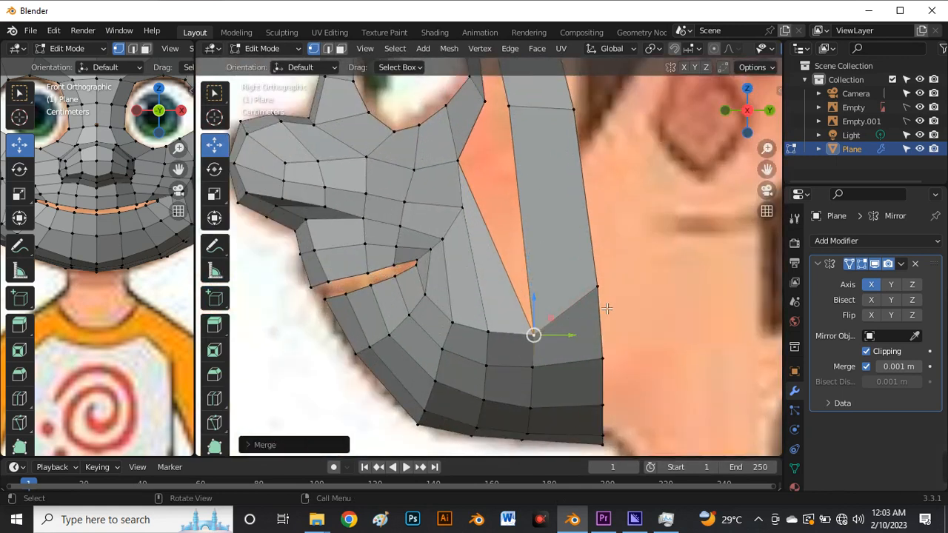
{"action": "key", "text": "g"}
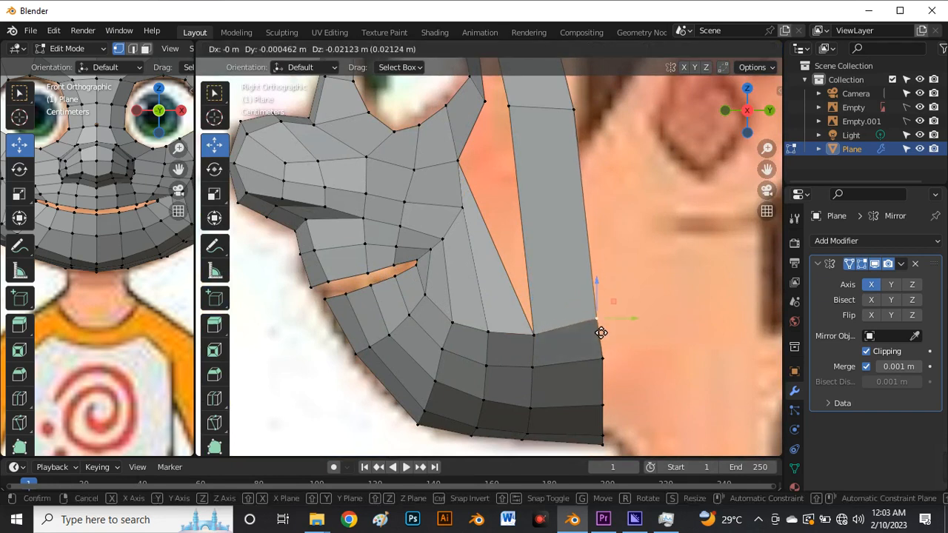
{"action": "left_click", "coordinate": [605, 335]}
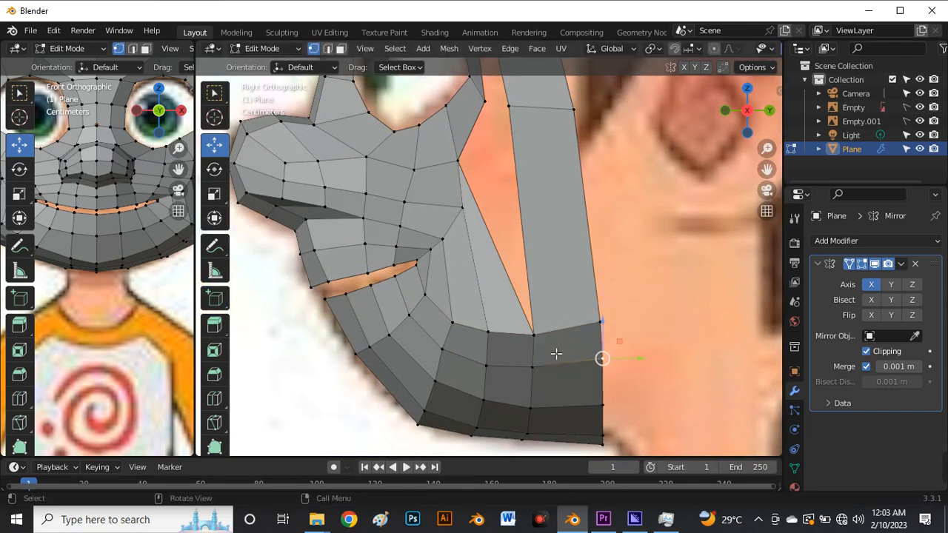
Move the row of jaw vertices directly below the jaw-corner row slightly downward to even out the face spacing.
{"action": "scroll", "coordinate": [554, 353], "scroll_direction": "up", "scroll_amount": 2}
{"action": "left_click_drag", "start_coordinate": [454, 323], "coordinate": [631, 359]}
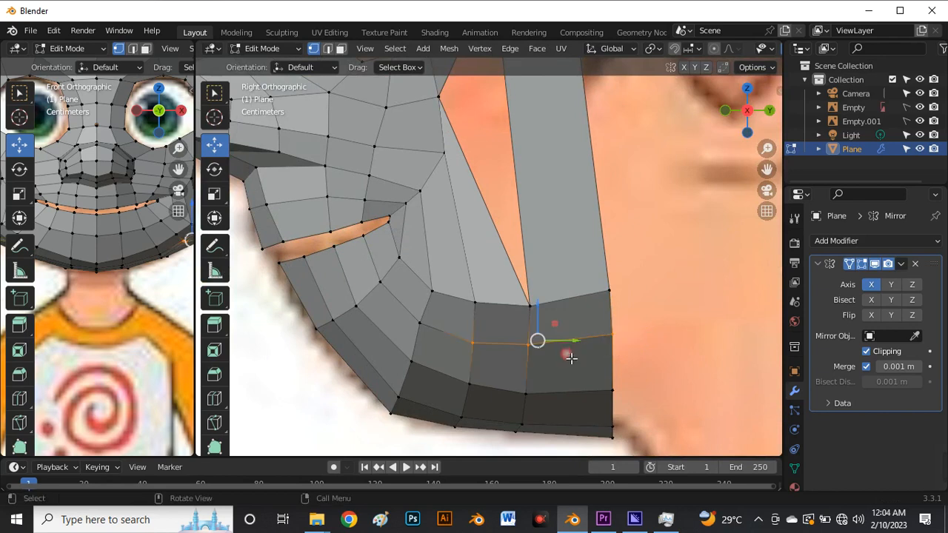
{"action": "left_click_drag", "start_coordinate": [539, 342], "coordinate": [544, 348]}
{"action": "scroll", "coordinate": [463, 281], "scroll_direction": "down", "scroll_amount": 4}
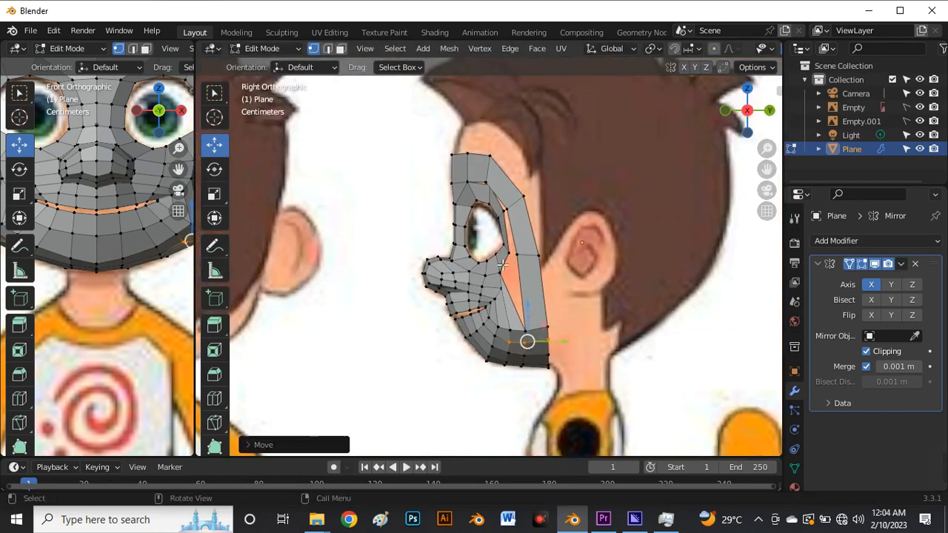
Using X-ray in the side view, move the brow's outer vertex above the eye closer to the strip's inner corner vertex.
{"action": "scroll", "coordinate": [501, 252], "scroll_direction": "up", "scroll_amount": 2}
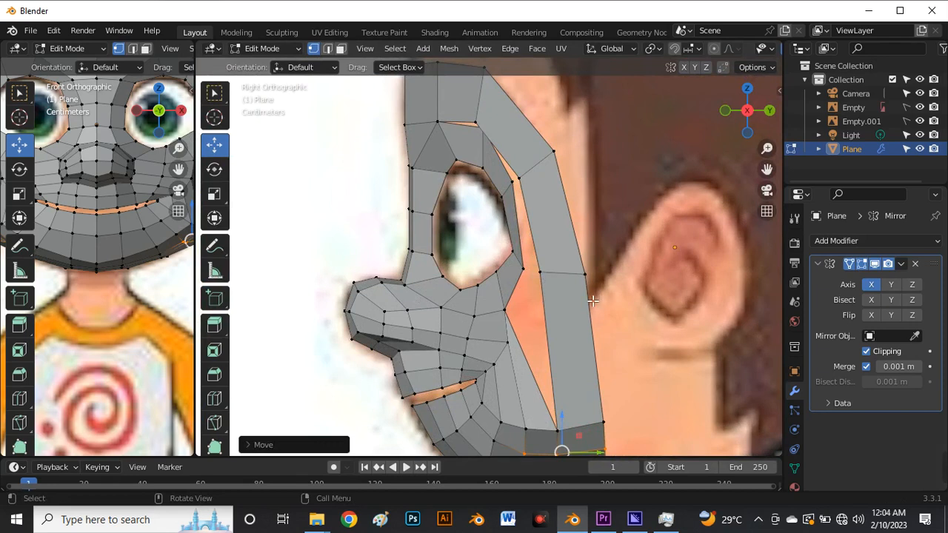
{"action": "scroll", "coordinate": [528, 291], "scroll_direction": "up", "scroll_amount": 2}
{"action": "scroll", "coordinate": [518, 285], "scroll_direction": "down", "scroll_amount": 4}
{"action": "scroll", "coordinate": [504, 180], "scroll_direction": "up", "scroll_amount": 3}
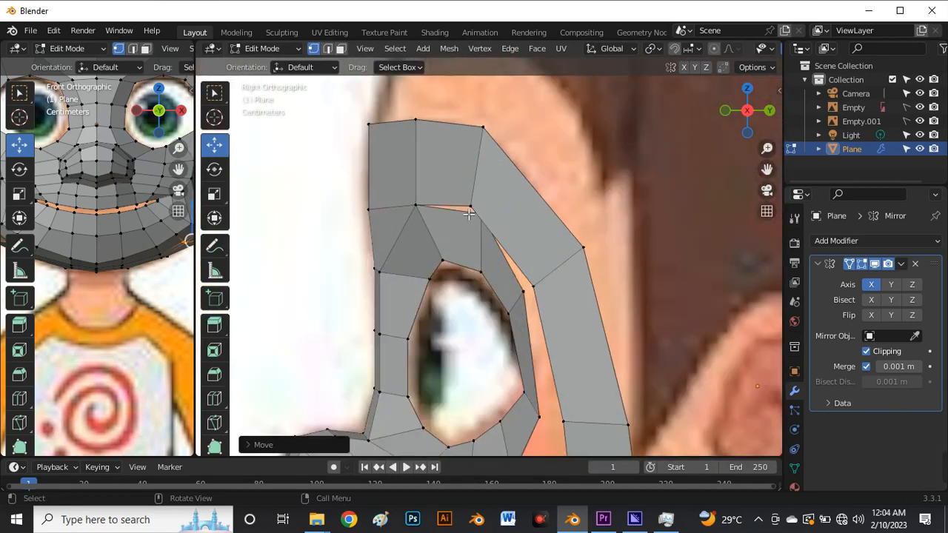
{"action": "key", "text": "alt+z"}
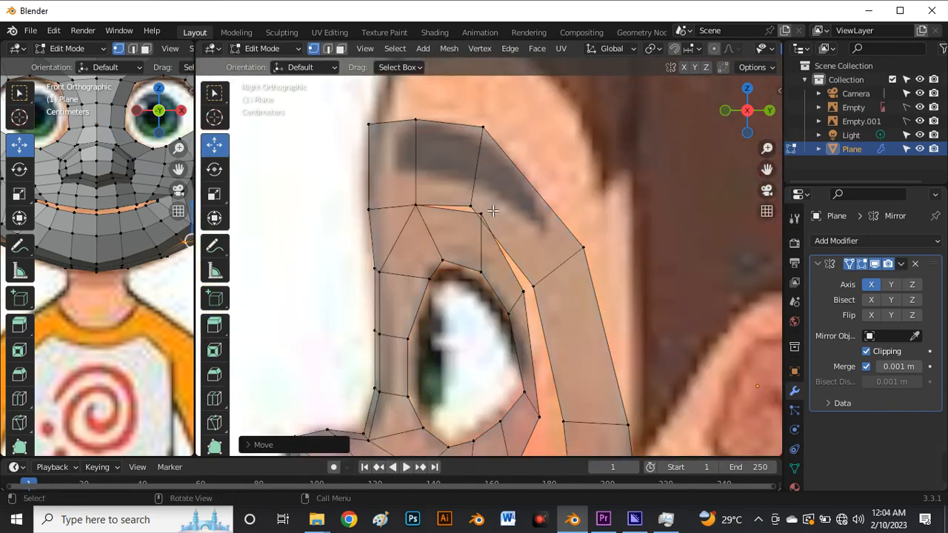
{"action": "left_click", "coordinate": [481, 218]}
{"action": "key", "text": "g"}
{"action": "left_click", "coordinate": [474, 216]}
{"action": "key", "text": "alt+z"}
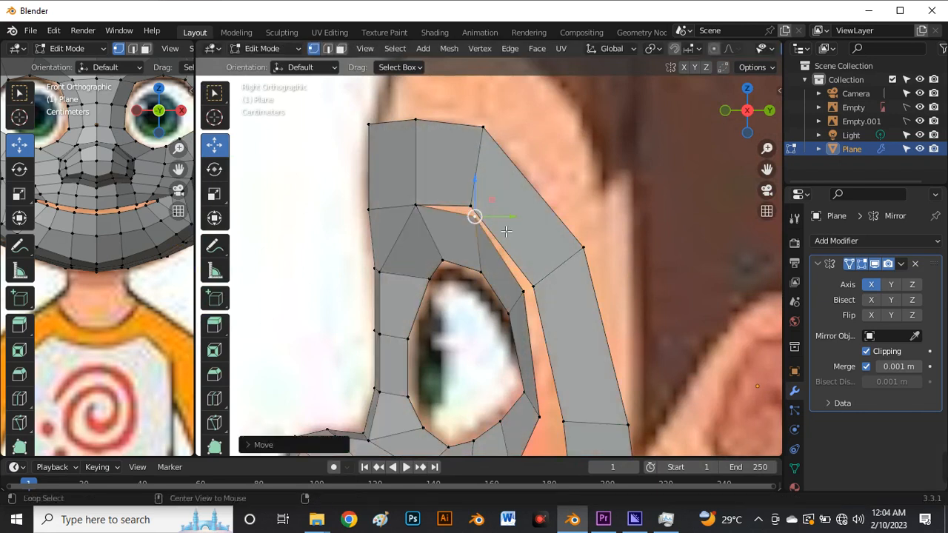
Enlarge the front view and merge the brow's outer vertex with the adjacent inner corner vertex of the strip.
{"action": "left_click_drag", "start_coordinate": [201, 263], "coordinate": [397, 263]}
{"action": "scroll", "coordinate": [269, 189], "scroll_direction": "down", "scroll_amount": 3}
{"action": "scroll", "coordinate": [269, 189], "scroll_direction": "up", "scroll_amount": 6}
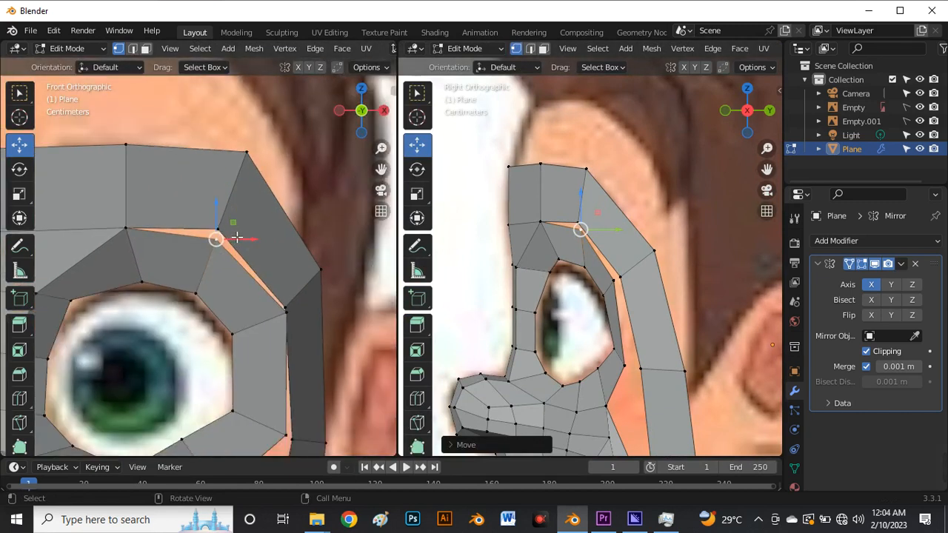
{"action": "left_click_drag", "start_coordinate": [220, 238], "coordinate": [220, 231]}
{"action": "key", "text": "m"}
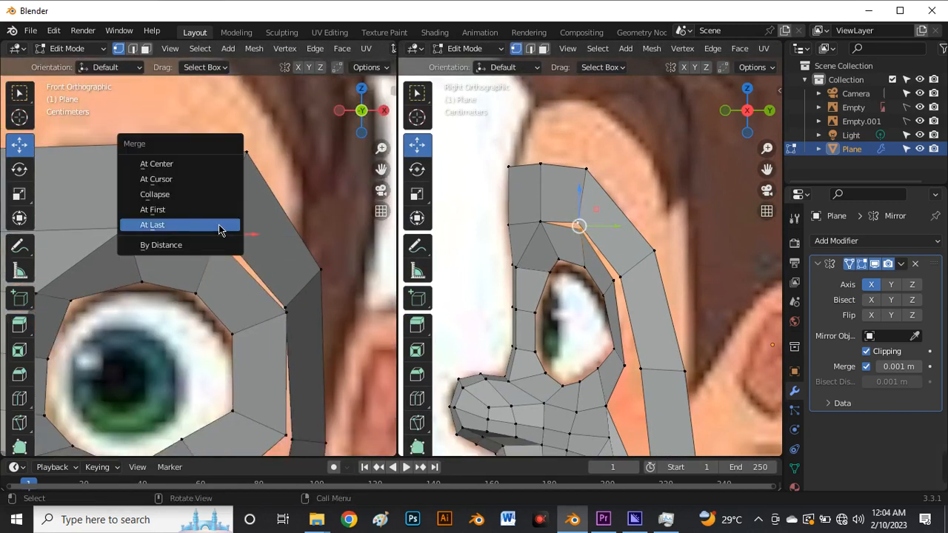
{"action": "left_click", "coordinate": [220, 208]}
Merge the eye surround's upper outer vertex with the neighbouring inner strip vertex and adjust the joined point slightly.
{"action": "scroll", "coordinate": [236, 218], "scroll_direction": "down", "scroll_amount": 3}
{"action": "scroll", "coordinate": [236, 219], "scroll_direction": "up", "scroll_amount": 5}
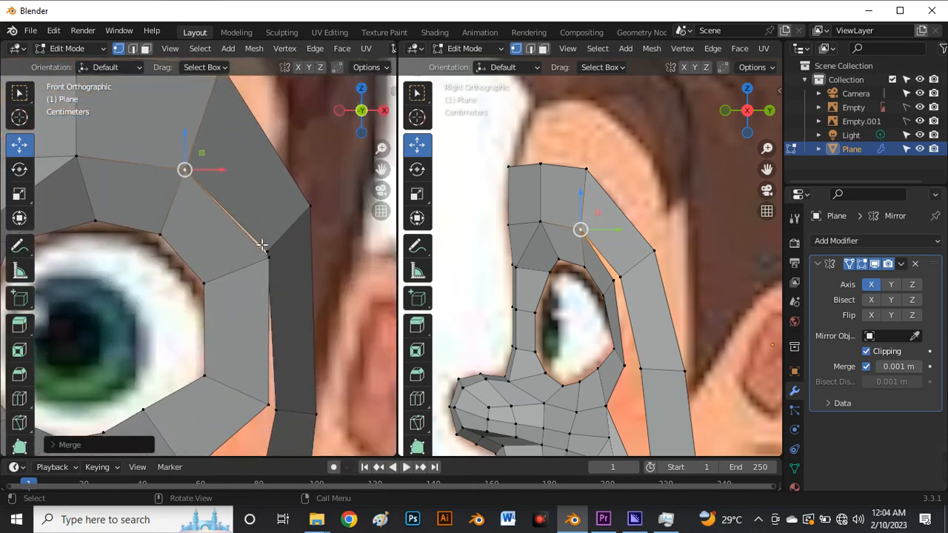
{"action": "left_click", "coordinate": [271, 262]}
{"action": "left_click_drag", "start_coordinate": [271, 262], "coordinate": [269, 261]}
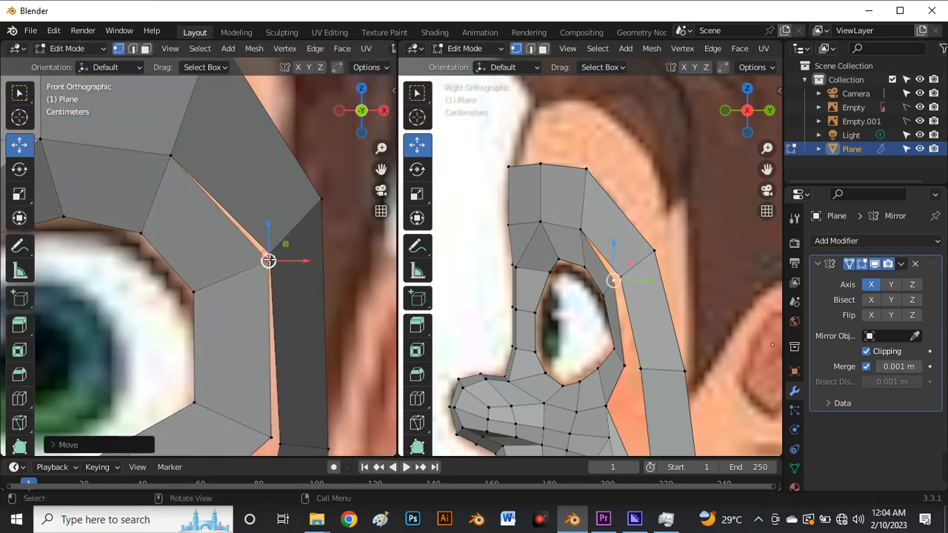
{"action": "left_click", "coordinate": [269, 260], "text": "shift"}
{"action": "key", "text": "m"}
{"action": "left_click", "coordinate": [251, 262]}
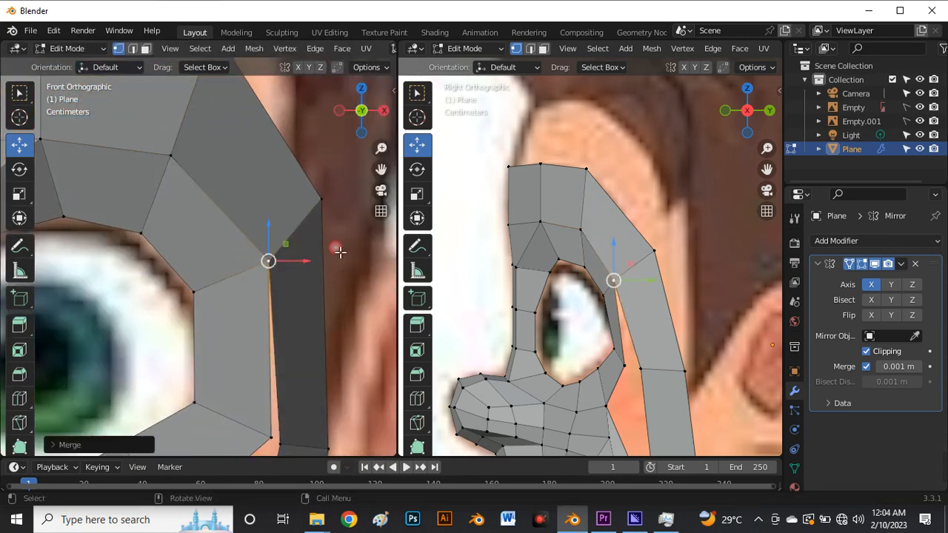
{"action": "left_click_drag", "start_coordinate": [281, 263], "coordinate": [275, 264]}
Merge the eye surround's lower outer vertex into the strip's adjacent inner vertex with At First and nudge the joined point.
{"action": "scroll", "coordinate": [274, 195], "scroll_direction": "down", "scroll_amount": 6}
{"action": "scroll", "coordinate": [285, 286], "scroll_direction": "up", "scroll_amount": 5}
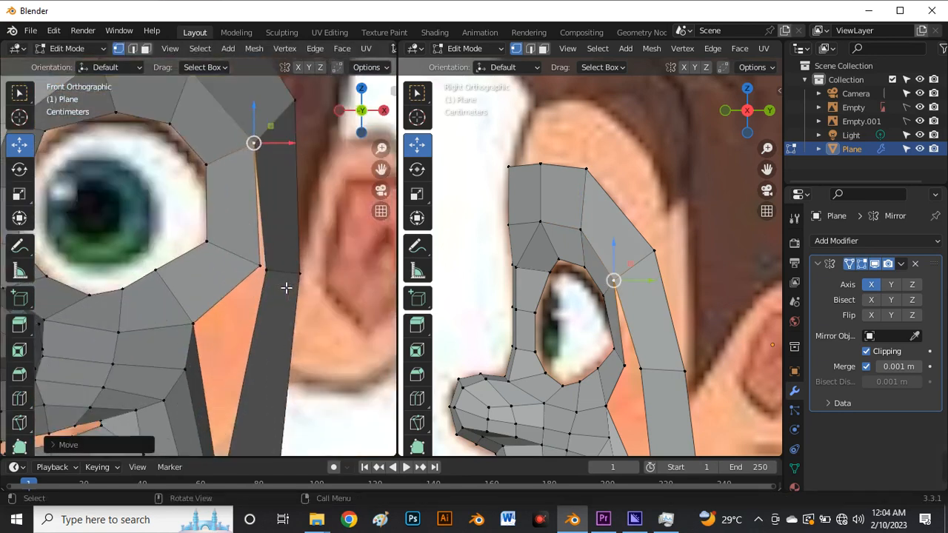
{"action": "left_click", "coordinate": [267, 271]}
{"action": "left_click", "coordinate": [256, 262], "text": "shift"}
{"action": "key", "text": "m"}
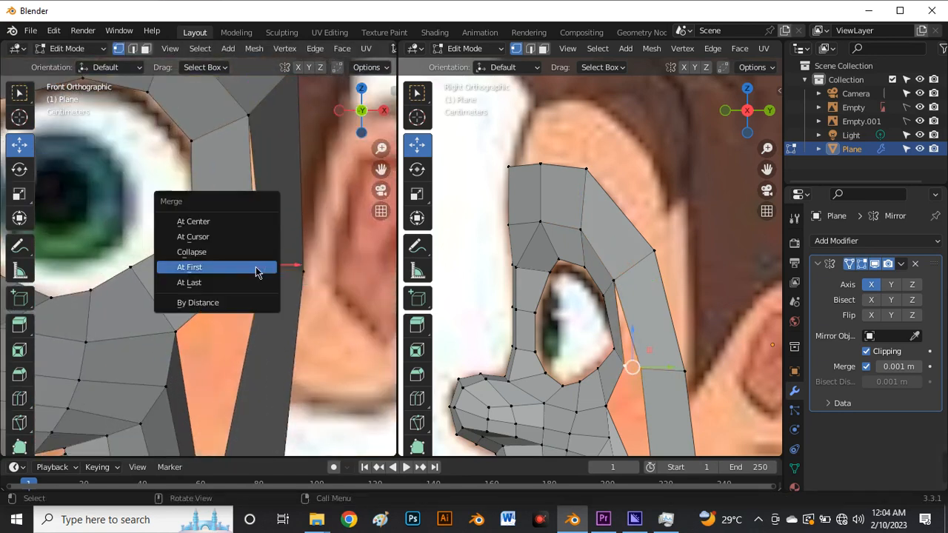
{"action": "left_click", "coordinate": [257, 270]}
{"action": "left_click_drag", "start_coordinate": [264, 271], "coordinate": [259, 270]}
Delete the narrow triangular face on the cheek that borders the gap between the face and the side strip.
{"action": "scroll", "coordinate": [283, 200], "scroll_direction": "down", "scroll_amount": 1}
{"action": "scroll", "coordinate": [283, 200], "scroll_direction": "down", "scroll_amount": 5}
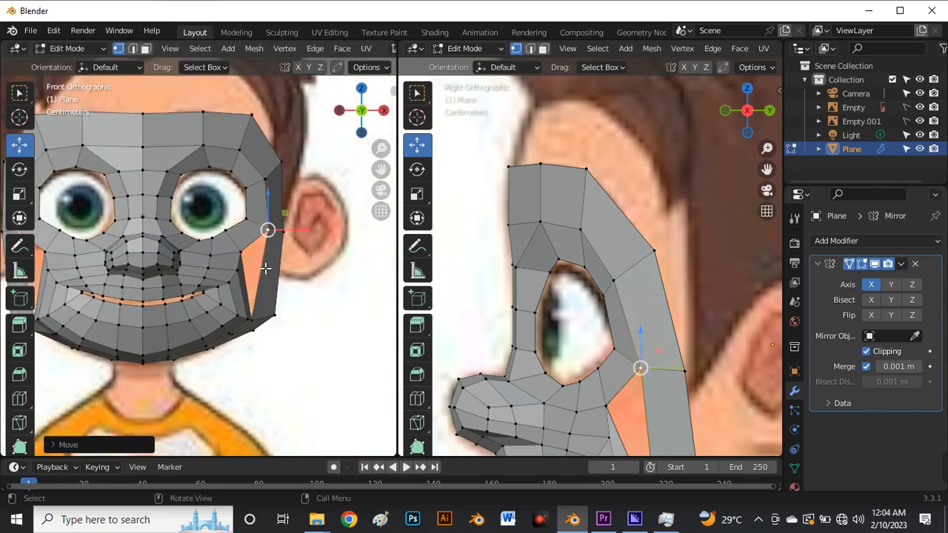
{"action": "scroll", "coordinate": [284, 294], "scroll_direction": "up", "scroll_amount": 3}
{"action": "scroll", "coordinate": [608, 313], "scroll_direction": "down", "scroll_amount": 5}
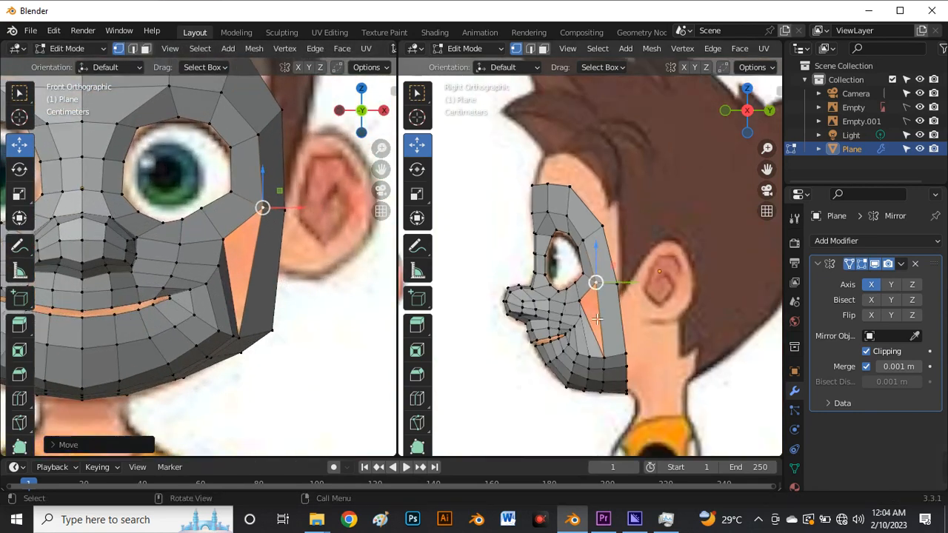
{"action": "scroll", "coordinate": [608, 313], "scroll_direction": "up", "scroll_amount": 9}
{"action": "scroll", "coordinate": [599, 255], "scroll_direction": "down", "scroll_amount": 1}
{"action": "scroll", "coordinate": [613, 263], "scroll_direction": "up", "scroll_amount": 2}
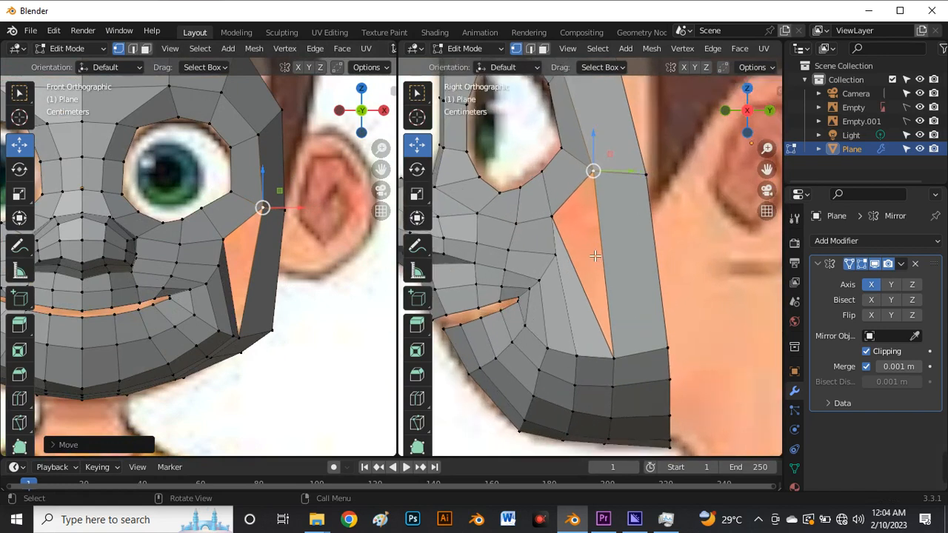
{"action": "scroll", "coordinate": [590, 278], "scroll_direction": "down", "scroll_amount": 3}
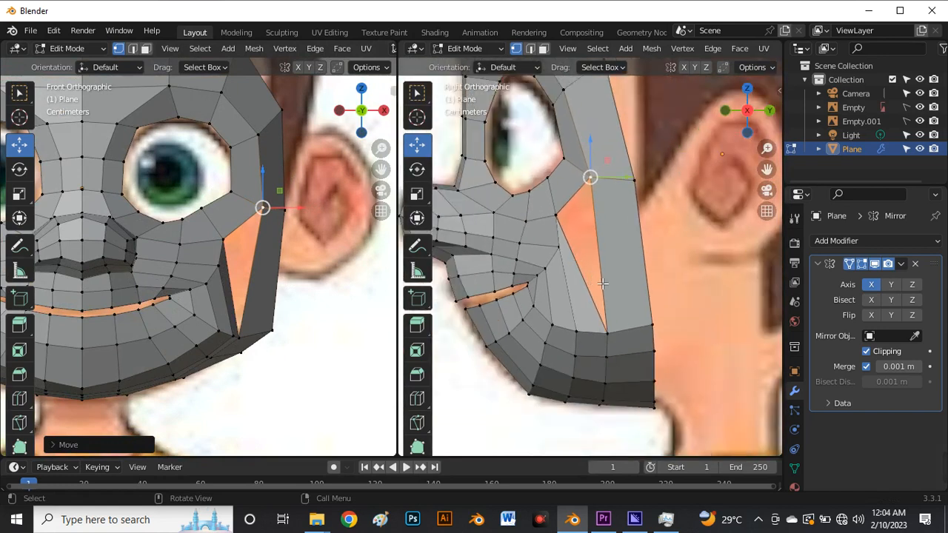
{"action": "scroll", "coordinate": [584, 281], "scroll_direction": "up", "scroll_amount": 3}
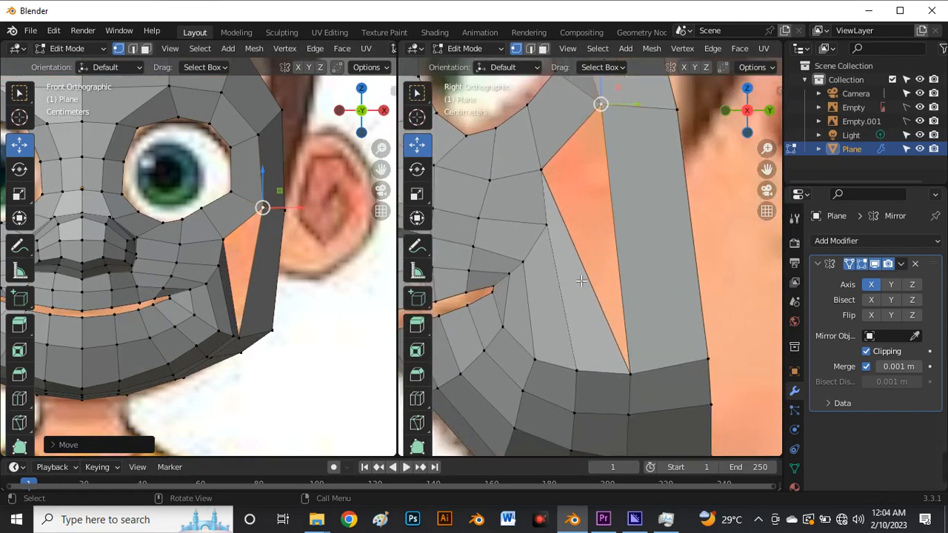
{"action": "key", "text": "3"}
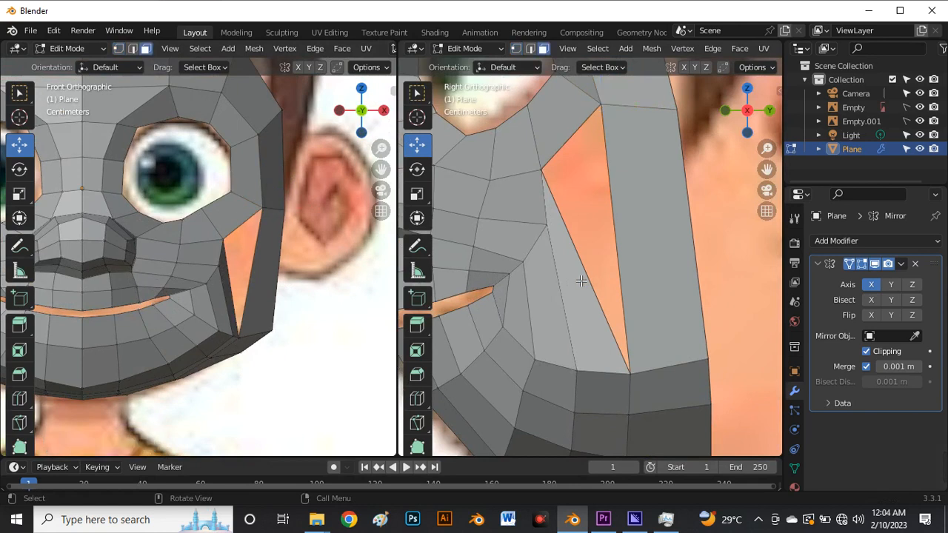
{"action": "left_click", "coordinate": [581, 280]}
{"action": "key", "text": "x"}
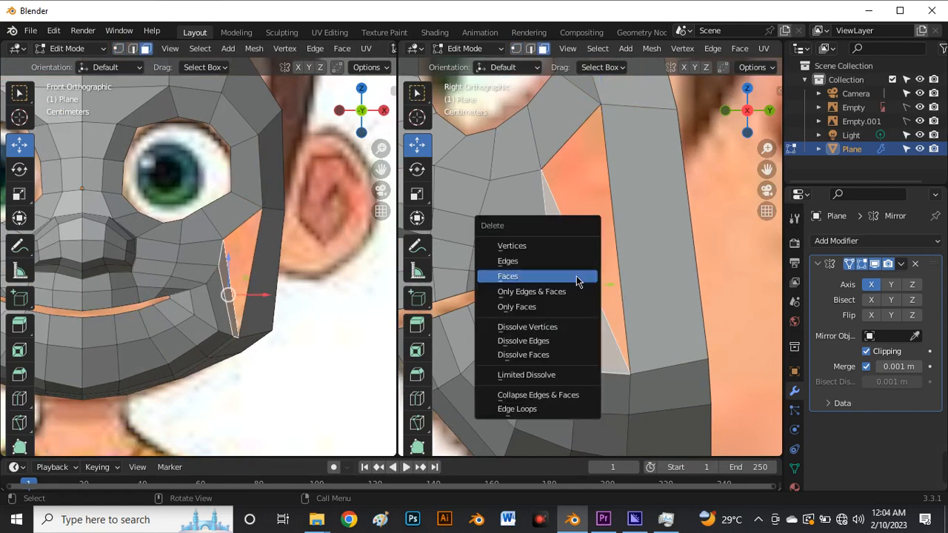
{"action": "left_click", "coordinate": [577, 279]}
Extrude the bottom edge of the cheek gap upward to about the mouth-corner vertex's height, adding a narrow face between cheek and side strip.
{"action": "scroll", "coordinate": [595, 257], "scroll_direction": "down", "scroll_amount": 2}
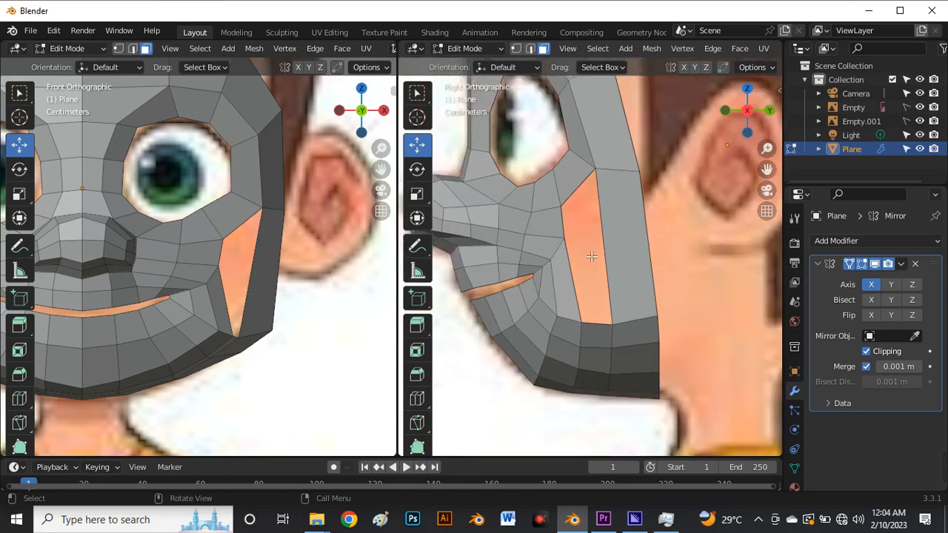
{"action": "key", "text": "2"}
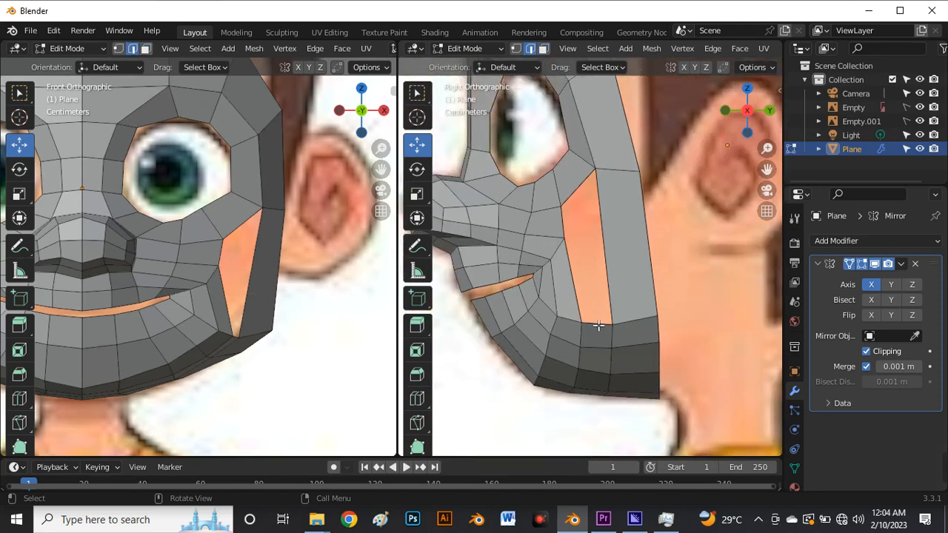
{"action": "left_click", "coordinate": [598, 325]}
{"action": "scroll", "coordinate": [599, 325], "scroll_direction": "up", "scroll_amount": 3}
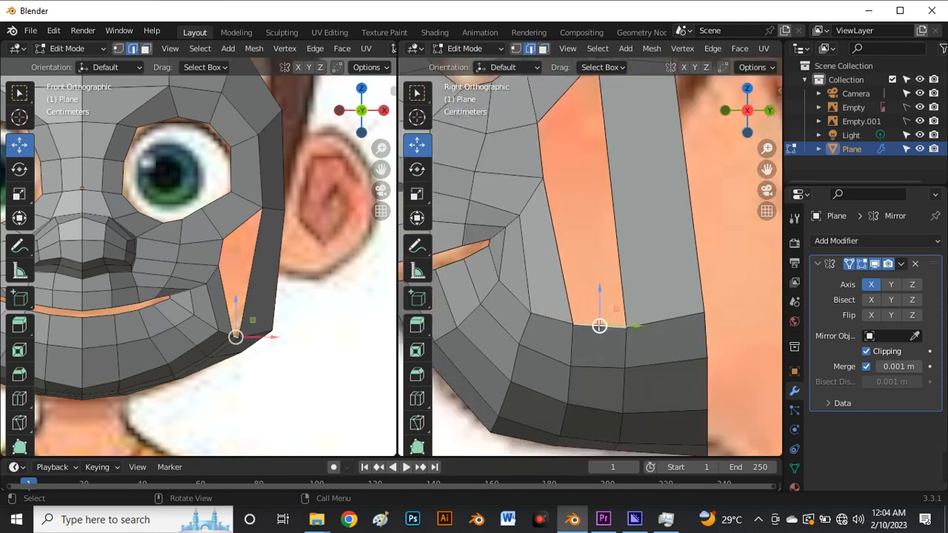
{"action": "scroll", "coordinate": [599, 326], "scroll_direction": "down", "scroll_amount": 1}
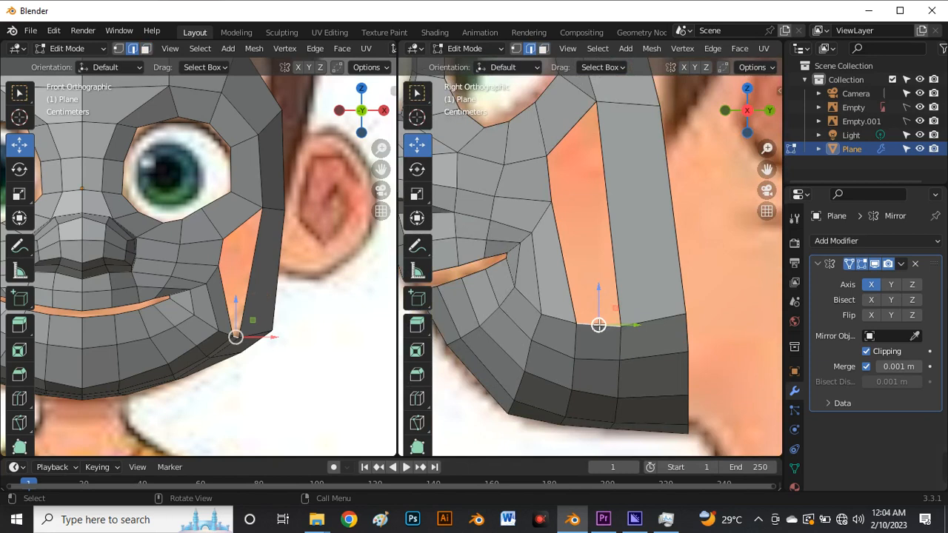
{"action": "key", "text": "e"}
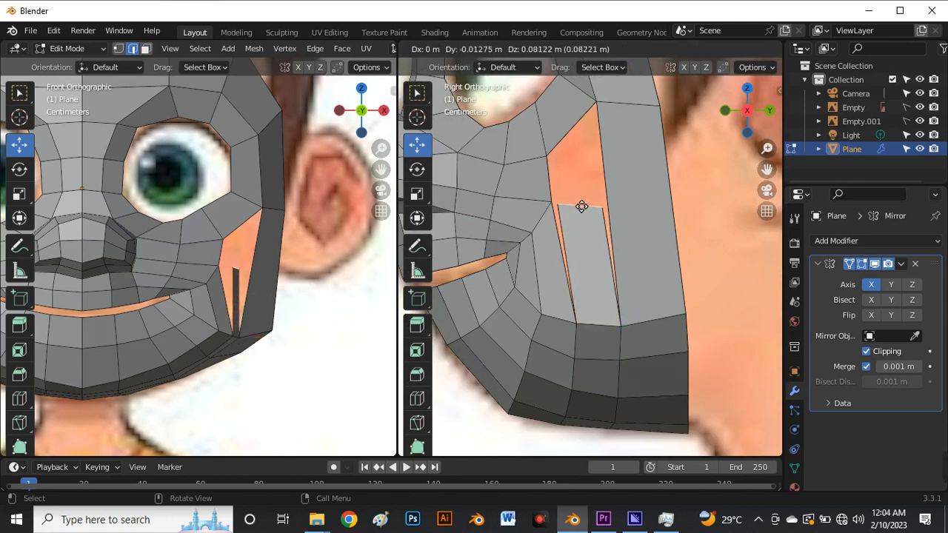
{"action": "left_click", "coordinate": [579, 201]}
{"action": "key", "text": "KP_1"}
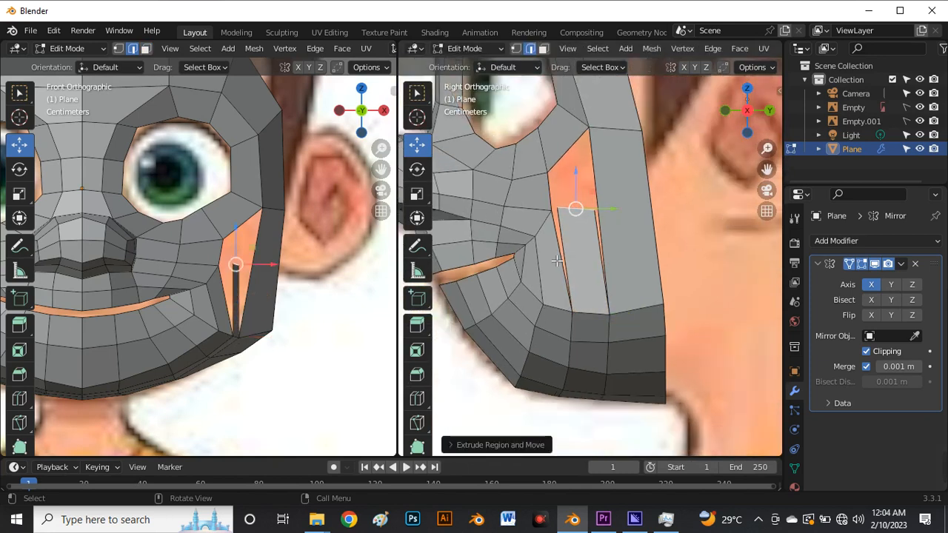
Add a loop cut across the side strip, slid level with the top edge of the newly extruded cheek face.
{"action": "scroll", "coordinate": [556, 218], "scroll_direction": "up", "scroll_amount": 3}
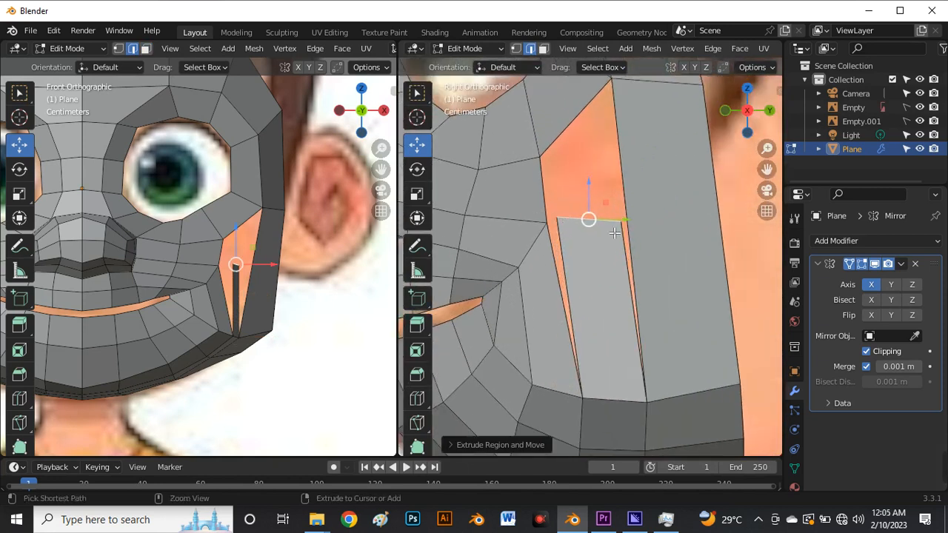
{"action": "key", "text": "ctrl+r"}
{"action": "left_click", "coordinate": [624, 200]}
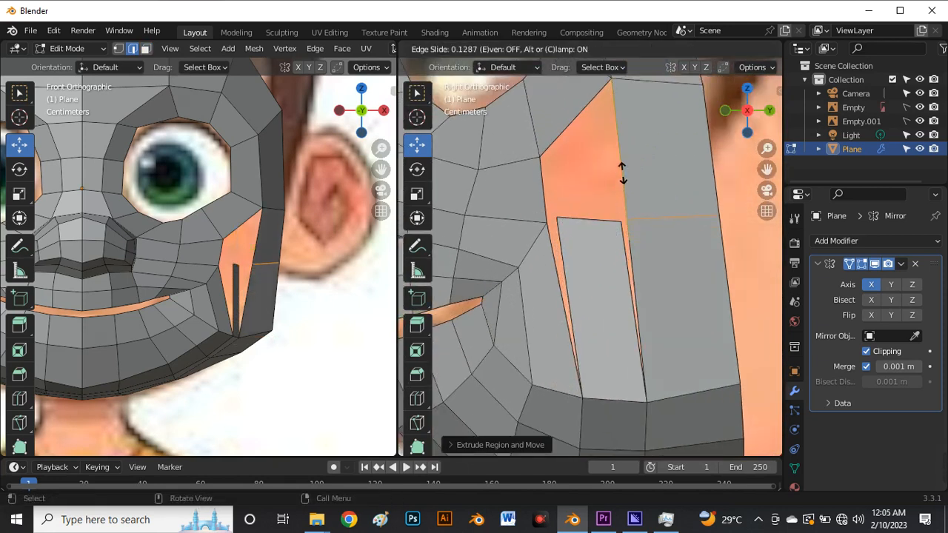
{"action": "left_click", "coordinate": [621, 185]}
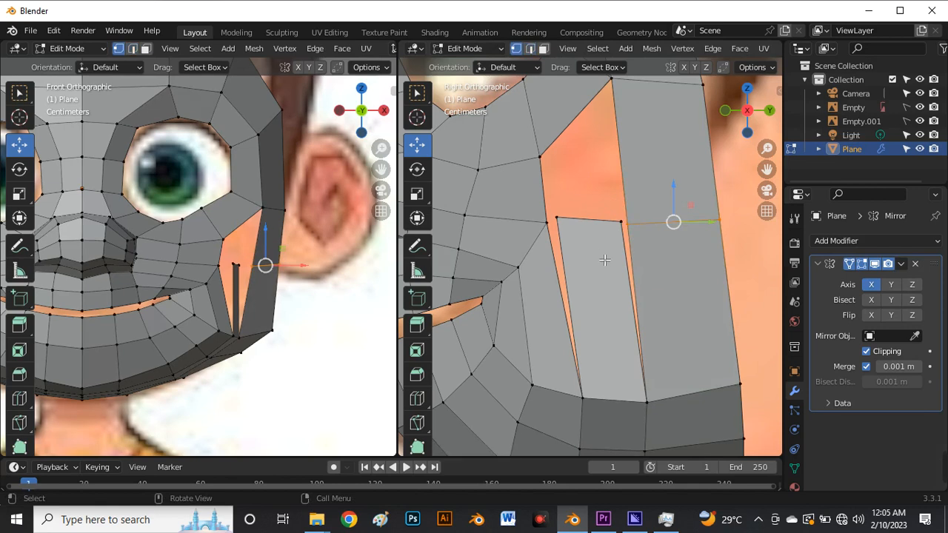
Merge the extruded face's upper inner vertex with the adjacent cheek vertex using At First.
{"action": "scroll", "coordinate": [592, 251], "scroll_direction": "up", "scroll_amount": 3}
{"action": "left_click", "coordinate": [557, 221]}
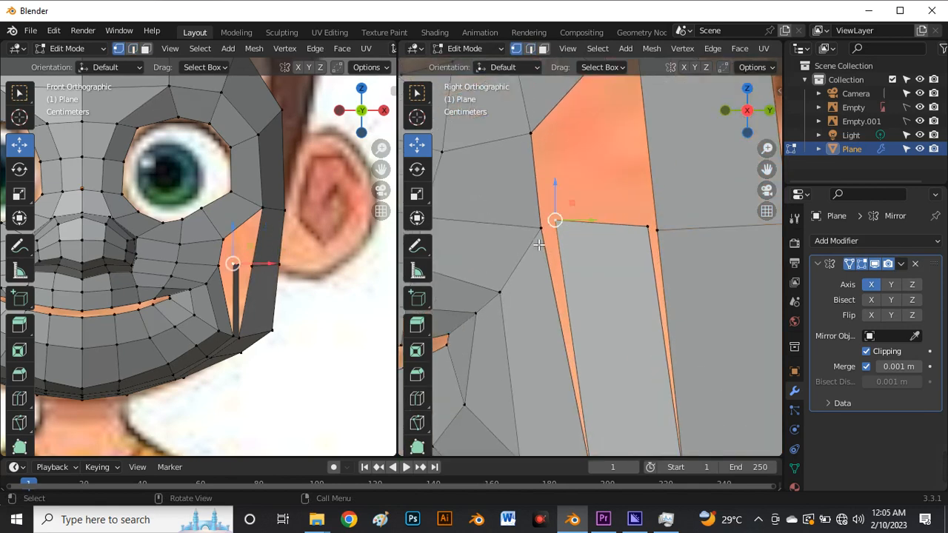
{"action": "left_click", "coordinate": [540, 232], "text": "shift"}
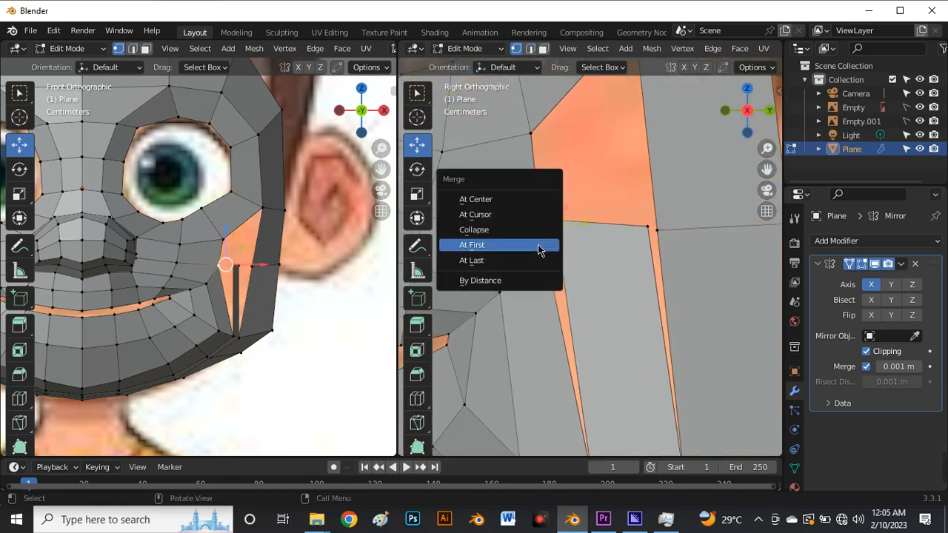
{"action": "key", "text": "m"}
{"action": "left_click", "coordinate": [538, 245]}
{"action": "scroll", "coordinate": [544, 252], "scroll_direction": "down", "scroll_amount": 2}
{"action": "scroll", "coordinate": [603, 245], "scroll_direction": "up", "scroll_amount": 3}
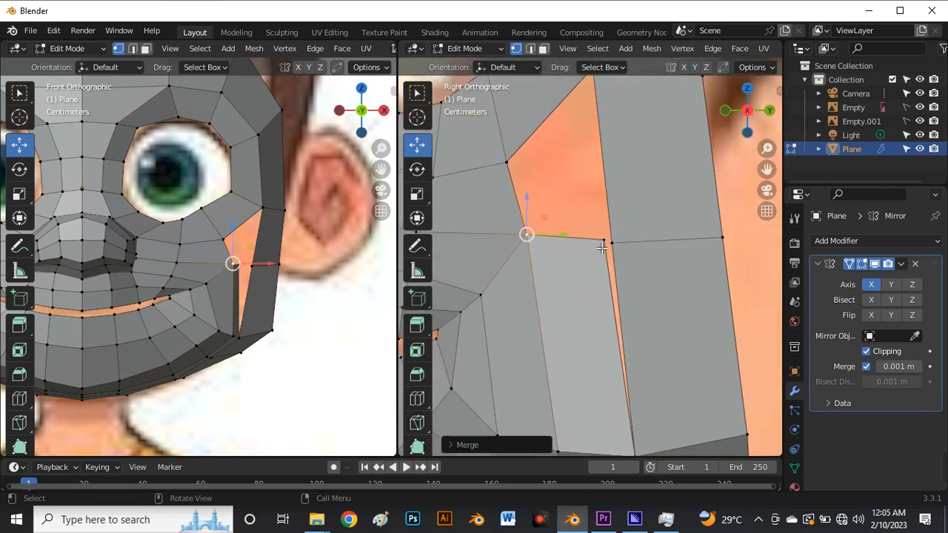
Merge the extruded face's upper outer vertex with the strip's loop-cut vertex using At First and nudge the joined point backward.
{"action": "left_click", "coordinate": [604, 239], "text": "shift"}
{"action": "key", "text": "m"}
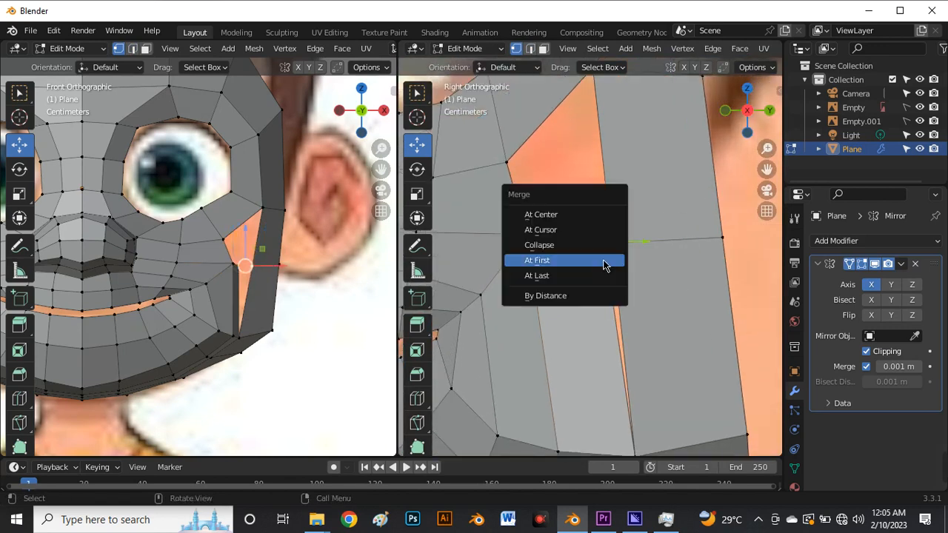
{"action": "left_click", "coordinate": [603, 260]}
{"action": "scroll", "coordinate": [611, 263], "scroll_direction": "down", "scroll_amount": 3}
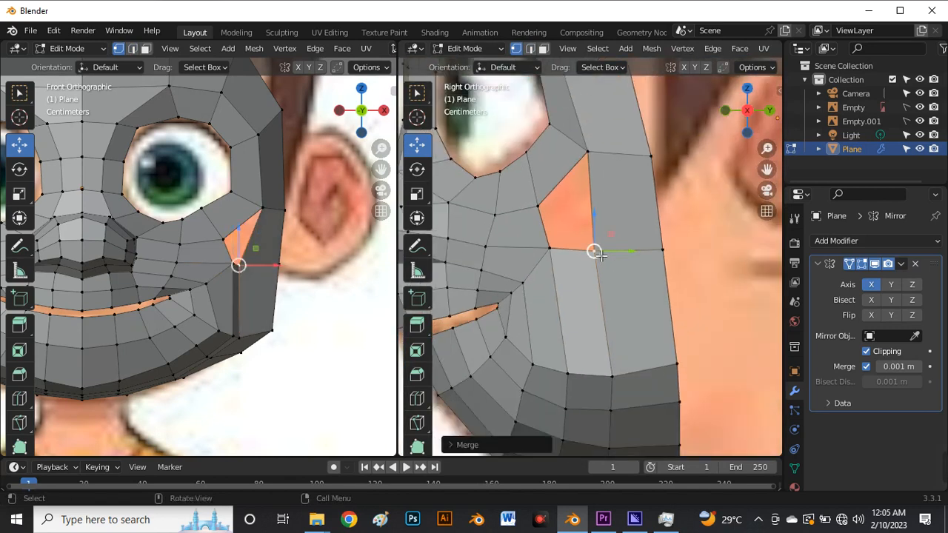
{"action": "left_click_drag", "start_coordinate": [601, 255], "coordinate": [606, 256]}
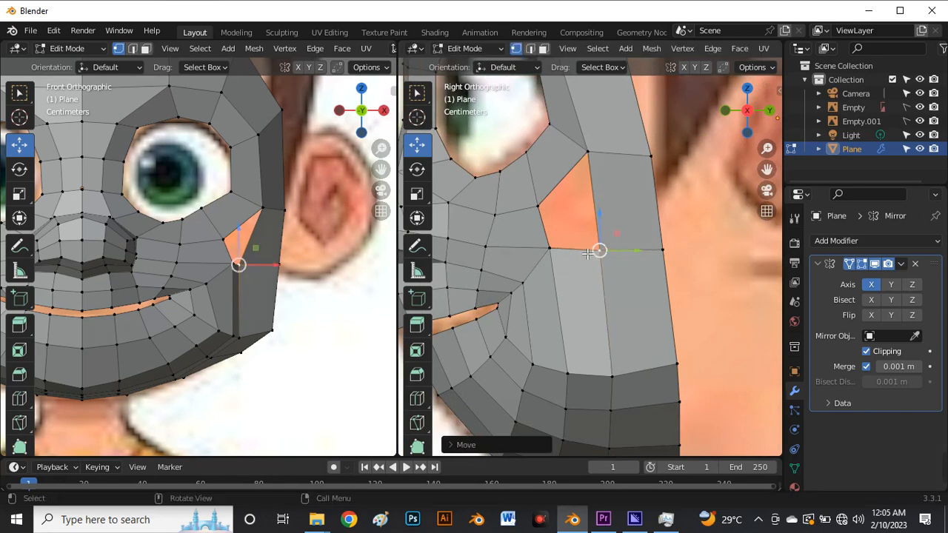
Select the boundary loop of the remaining cheek hole below the eye surround and fill it with a face.
{"action": "left_click", "coordinate": [550, 236], "text": "alt"}
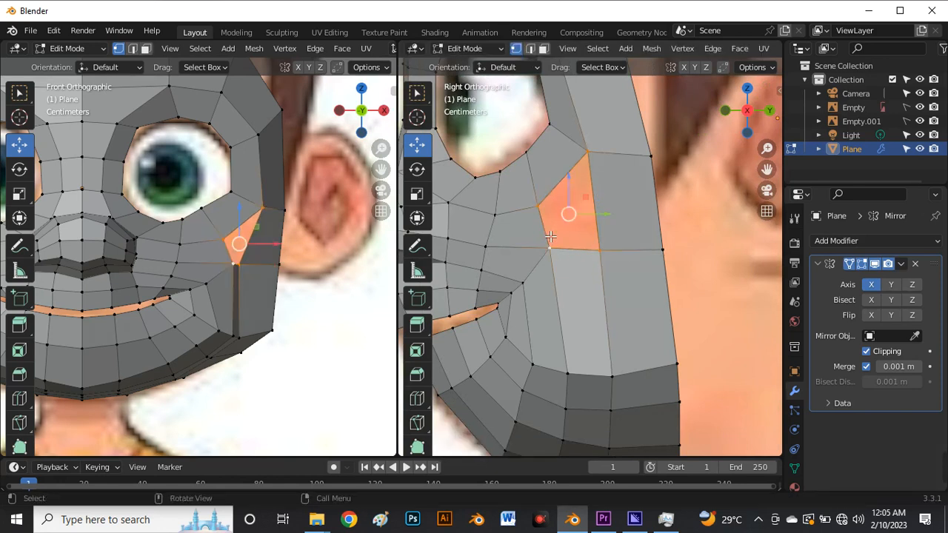
{"action": "key", "text": "r"}
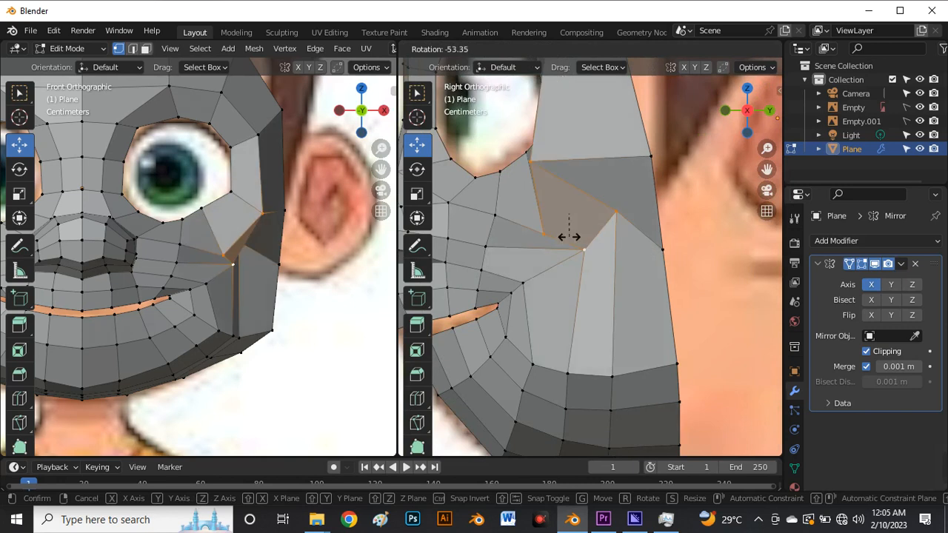
{"action": "right_click", "coordinate": [572, 239]}
{"action": "scroll", "coordinate": [566, 265], "scroll_direction": "down", "scroll_amount": 1}
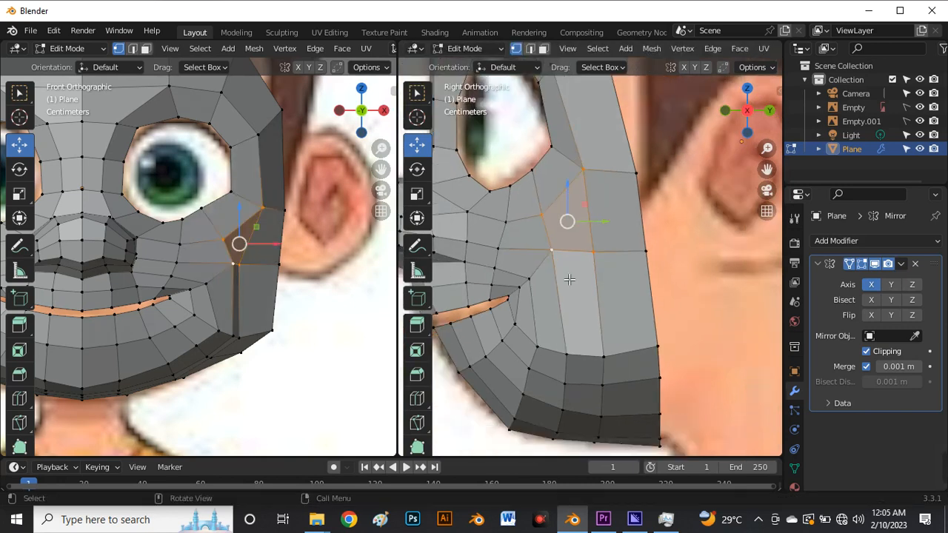
Shift the cheek vertex at the upper inner corner of the extruded face slightly forward in the side view.
{"action": "left_click", "coordinate": [567, 276]}
{"action": "scroll", "coordinate": [553, 179], "scroll_direction": "up", "scroll_amount": 3}
{"action": "left_click", "coordinate": [546, 247]}
{"action": "left_click_drag", "start_coordinate": [546, 248], "coordinate": [545, 244]}
{"action": "middle_click_drag", "start_coordinate": [549, 285], "coordinate": [546, 241], "text": "shift"}
{"action": "left_click", "coordinate": [549, 271]}
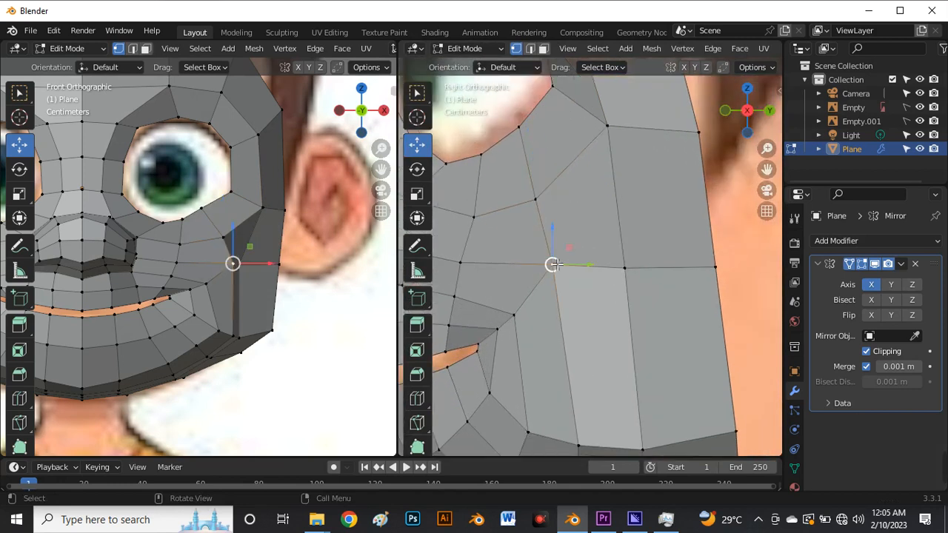
{"action": "left_click_drag", "start_coordinate": [553, 264], "coordinate": [548, 265]}
Move the side strip's inner loop-cut vertex outward in the front view to widen the cheek, and select the neighbouring cheek vertex.
{"action": "scroll", "coordinate": [242, 267], "scroll_direction": "up", "scroll_amount": 4}
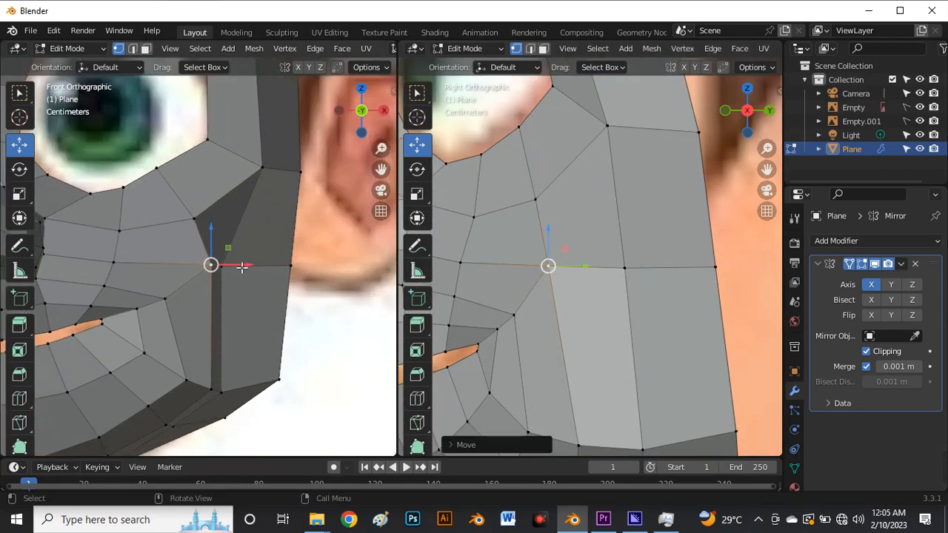
{"action": "left_click", "coordinate": [236, 277]}
{"action": "left_click_drag", "start_coordinate": [254, 270], "coordinate": [283, 268]}
{"action": "scroll", "coordinate": [258, 266], "scroll_direction": "down", "scroll_amount": 3}
{"action": "scroll", "coordinate": [258, 303], "scroll_direction": "up", "scroll_amount": 4}
{"action": "scroll", "coordinate": [251, 302], "scroll_direction": "down", "scroll_amount": 2}
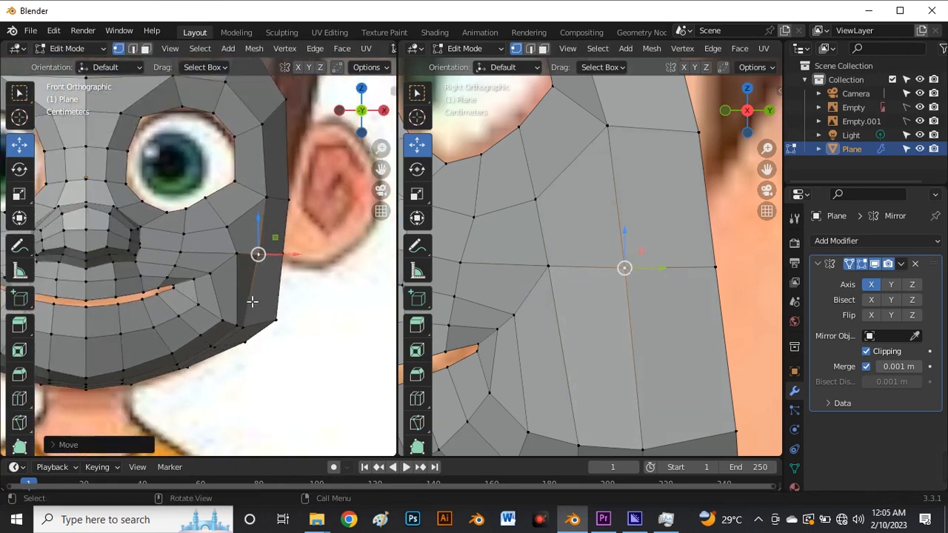
{"action": "scroll", "coordinate": [252, 301], "scroll_direction": "up", "scroll_amount": 4}
{"action": "left_click_drag", "start_coordinate": [280, 212], "coordinate": [227, 213]}
{"action": "left_click", "coordinate": [229, 212]}
{"action": "scroll", "coordinate": [222, 215], "scroll_direction": "down", "scroll_amount": 4}
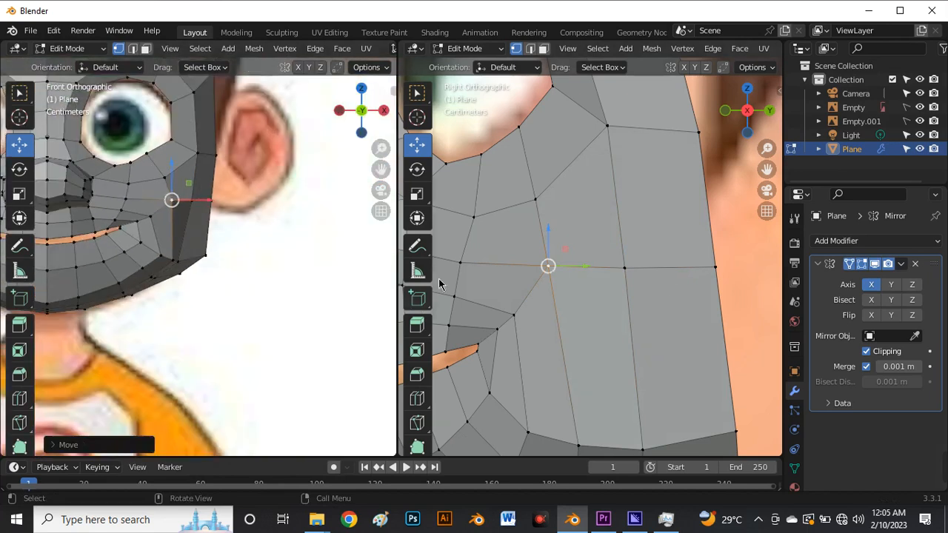
Use X-ray in the front view to move the side strip's jaw corner vertex inward toward the reference face outline.
{"action": "scroll", "coordinate": [648, 326], "scroll_direction": "down", "scroll_amount": 5}
{"action": "left_click", "coordinate": [664, 332]}
{"action": "scroll", "coordinate": [565, 342], "scroll_direction": "down", "scroll_amount": 1}
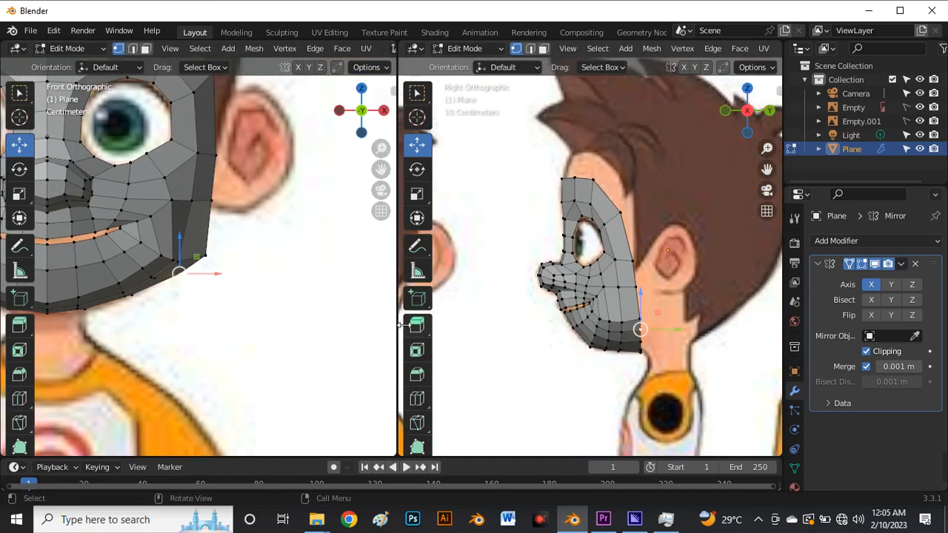
{"action": "scroll", "coordinate": [348, 338], "scroll_direction": "down", "scroll_amount": 5}
{"action": "scroll", "coordinate": [296, 283], "scroll_direction": "up", "scroll_amount": 5}
{"action": "scroll", "coordinate": [311, 283], "scroll_direction": "up", "scroll_amount": 5}
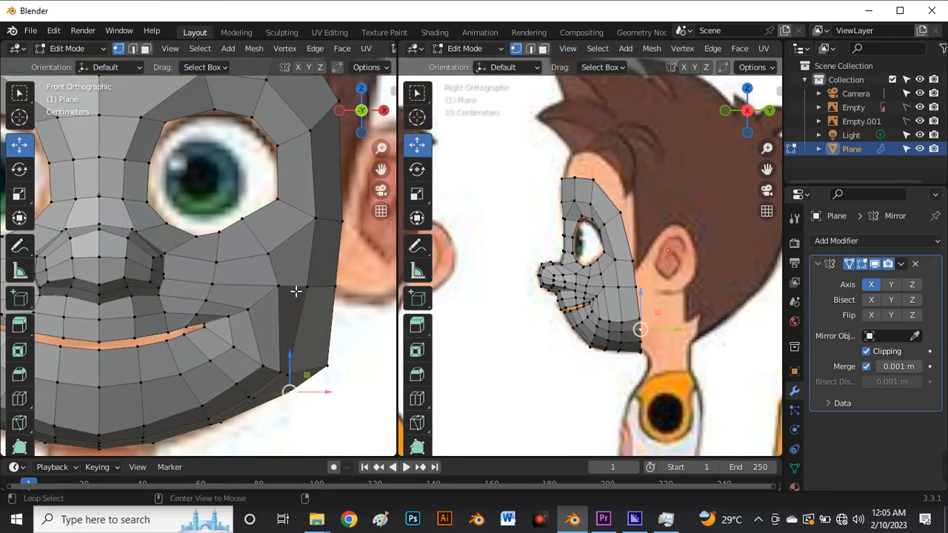
{"action": "key", "text": "alt+z"}
{"action": "scroll", "coordinate": [280, 323], "scroll_direction": "down", "scroll_amount": 6}
{"action": "scroll", "coordinate": [280, 323], "scroll_direction": "up", "scroll_amount": 4}
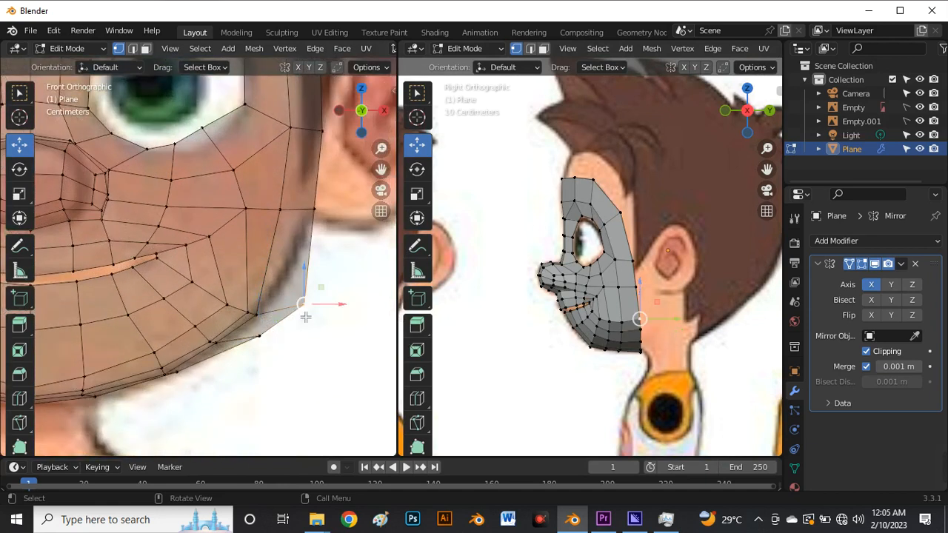
{"action": "key", "text": "g"}
{"action": "left_click", "coordinate": [290, 308]}
{"action": "scroll", "coordinate": [248, 252], "scroll_direction": "down", "scroll_amount": 2}
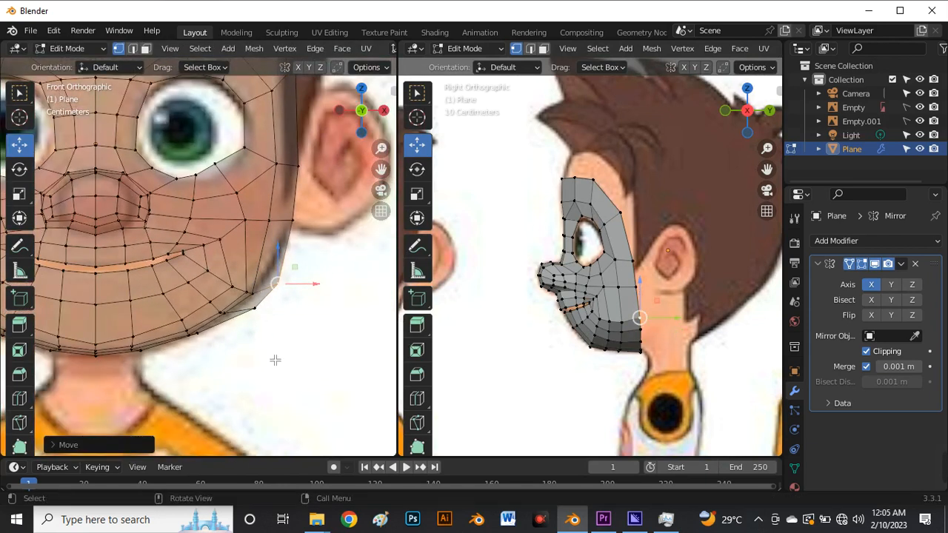
{"action": "scroll", "coordinate": [241, 337], "scroll_direction": "up", "scroll_amount": 3}
{"action": "key", "text": "alt+z"}
{"action": "scroll", "coordinate": [242, 337], "scroll_direction": "down", "scroll_amount": 3}
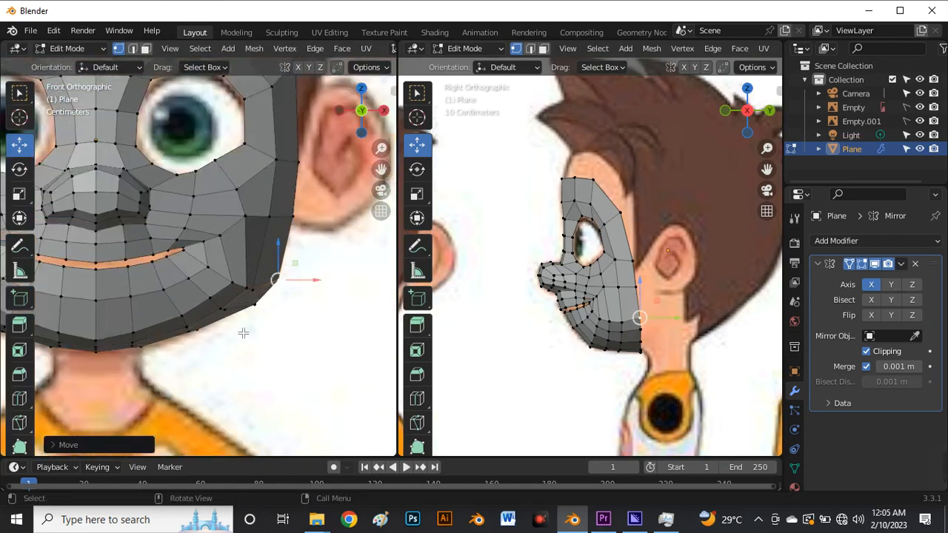
Try to shift the rear vertex below the jaw corner forward in the side view.
{"action": "scroll", "coordinate": [244, 332], "scroll_direction": "up", "scroll_amount": 4}
{"action": "left_click", "coordinate": [273, 296]}
{"action": "scroll", "coordinate": [274, 297], "scroll_direction": "up", "scroll_amount": 3}
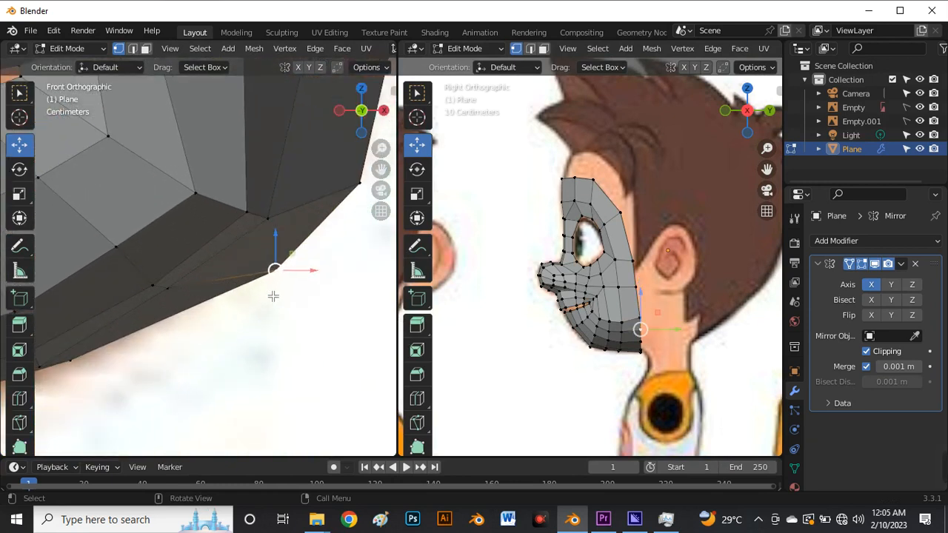
{"action": "scroll", "coordinate": [650, 347], "scroll_direction": "up", "scroll_amount": 2}
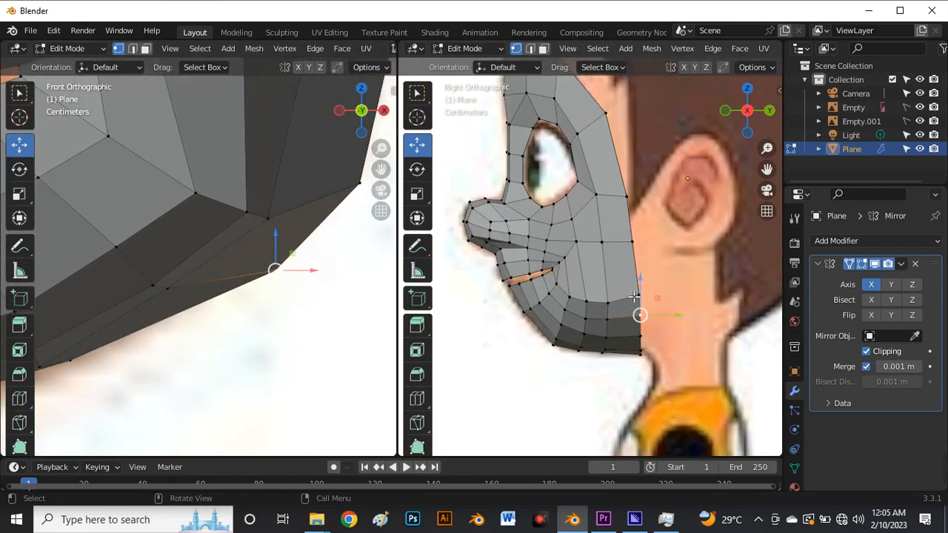
{"action": "left_click_drag", "start_coordinate": [640, 315], "coordinate": [621, 312]}
{"action": "key", "text": "ctrl+z"}
Turn on X-ray and pull the jaw corner vertex and the one below it inward to the front reference's outline.
{"action": "scroll", "coordinate": [181, 355], "scroll_direction": "down", "scroll_amount": 4}
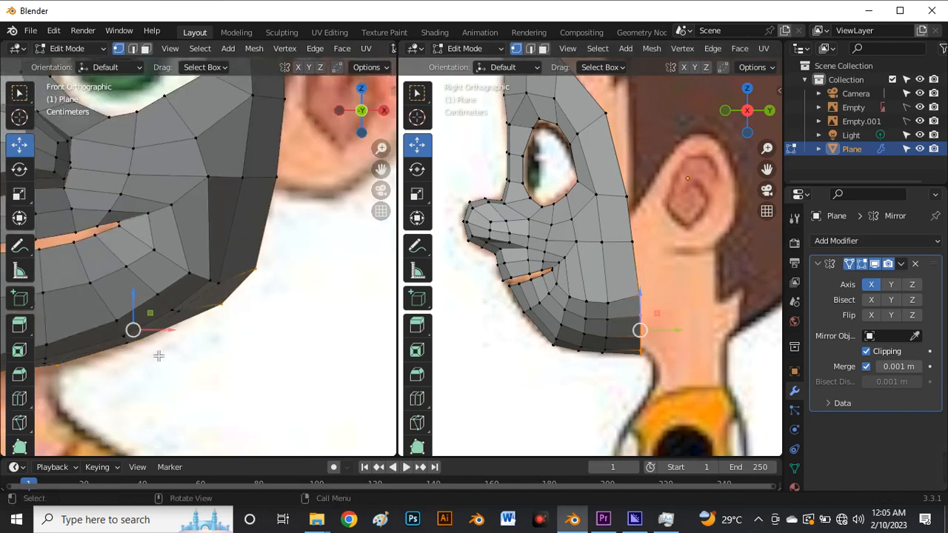
{"action": "scroll", "coordinate": [167, 367], "scroll_direction": "up", "scroll_amount": 4}
{"action": "scroll", "coordinate": [220, 313], "scroll_direction": "up", "scroll_amount": 2}
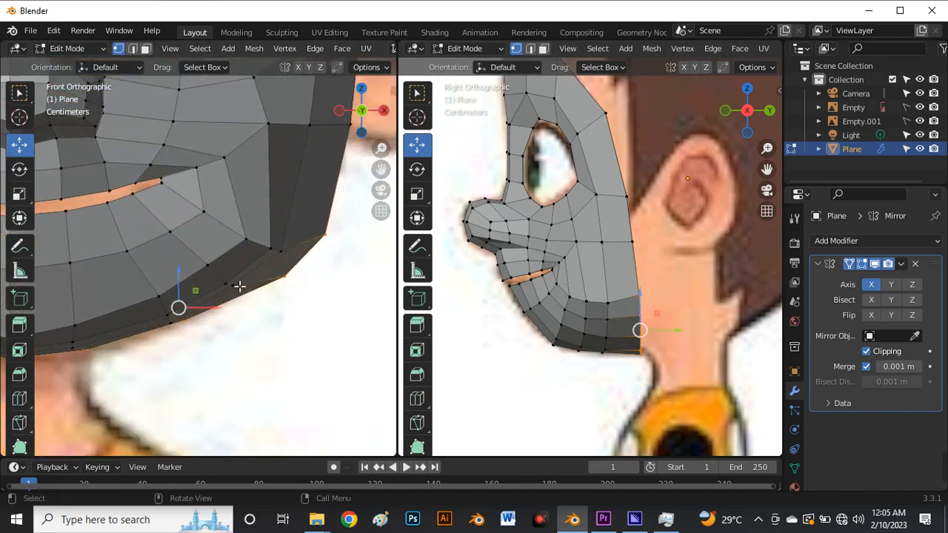
{"action": "key", "text": "alt+z"}
{"action": "left_click", "coordinate": [281, 291]}
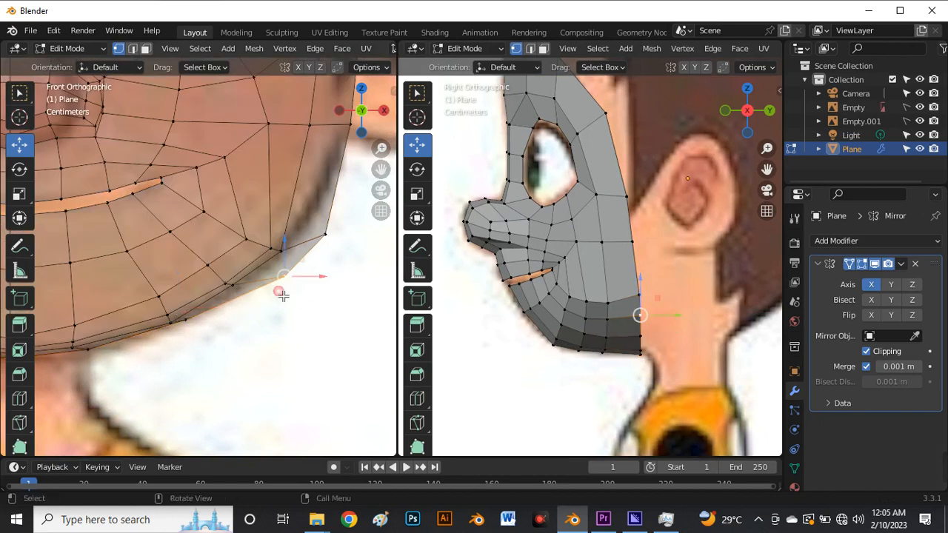
{"action": "key", "text": "g"}
{"action": "left_click", "coordinate": [328, 245]}
{"action": "key", "text": "g"}
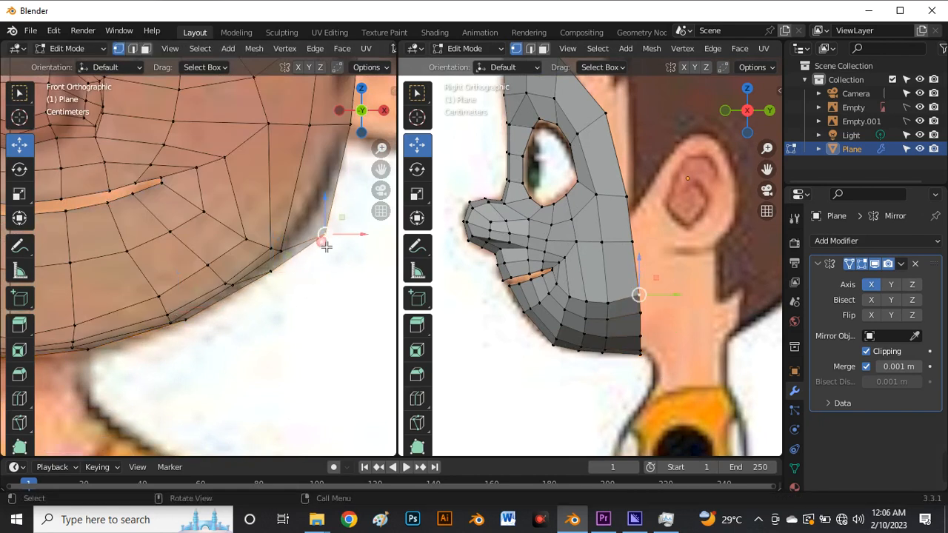
{"action": "left_click", "coordinate": [313, 243]}
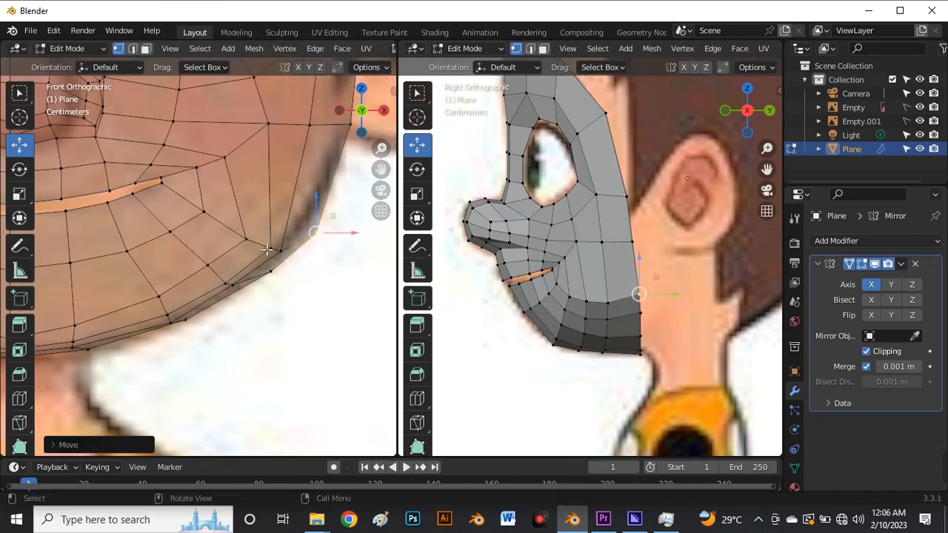
Shift the three cheek vertices just inside the jaw corner slightly inward and up in the front view, and turn off X-ray.
{"action": "left_click", "coordinate": [249, 240]}
{"action": "key", "text": "g"}
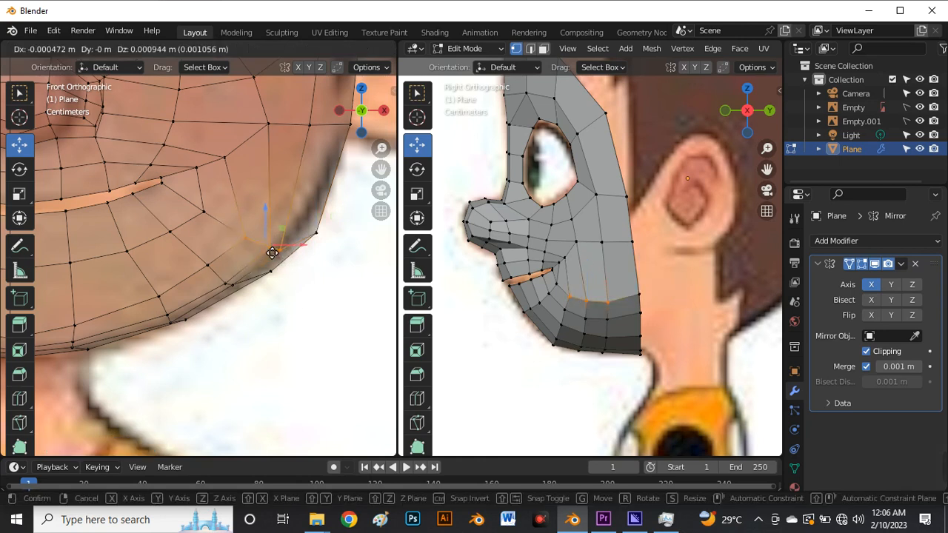
{"action": "left_click", "coordinate": [260, 245]}
{"action": "key", "text": "alt+z"}
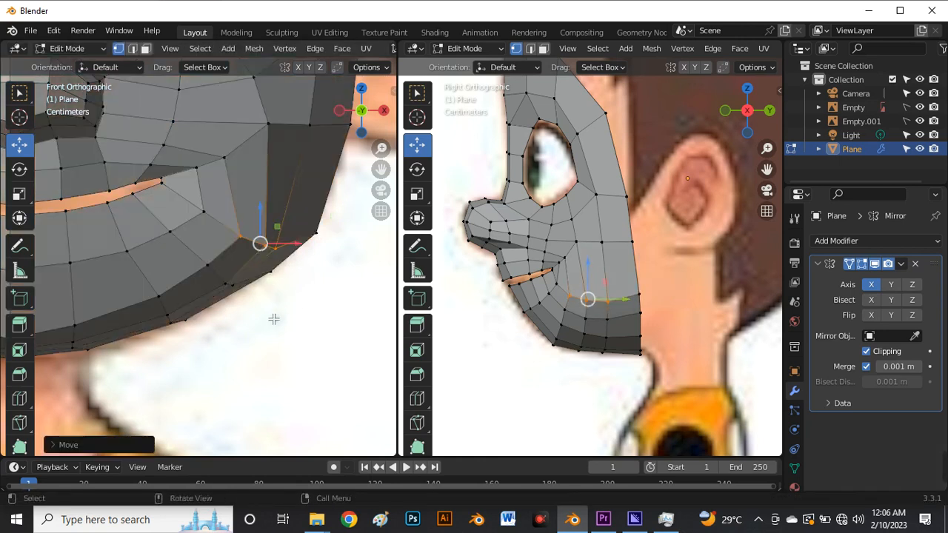
Move two of the inner cheek vertices beside the jaw corner individually inward and slightly up in the front view.
{"action": "left_click", "coordinate": [263, 271]}
{"action": "left_click", "coordinate": [241, 236]}
{"action": "key", "text": "g"}
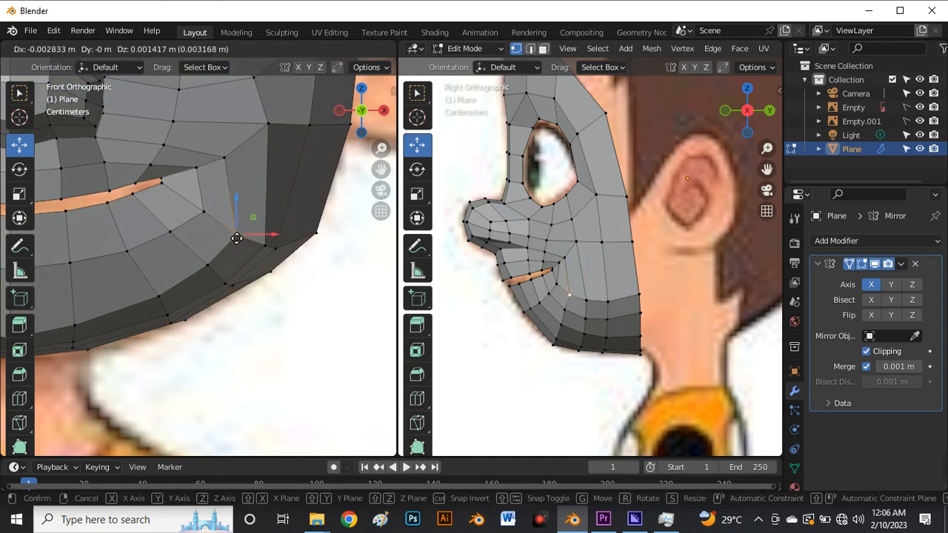
{"action": "left_click", "coordinate": [235, 238]}
{"action": "left_click", "coordinate": [259, 245]}
{"action": "key", "text": "g"}
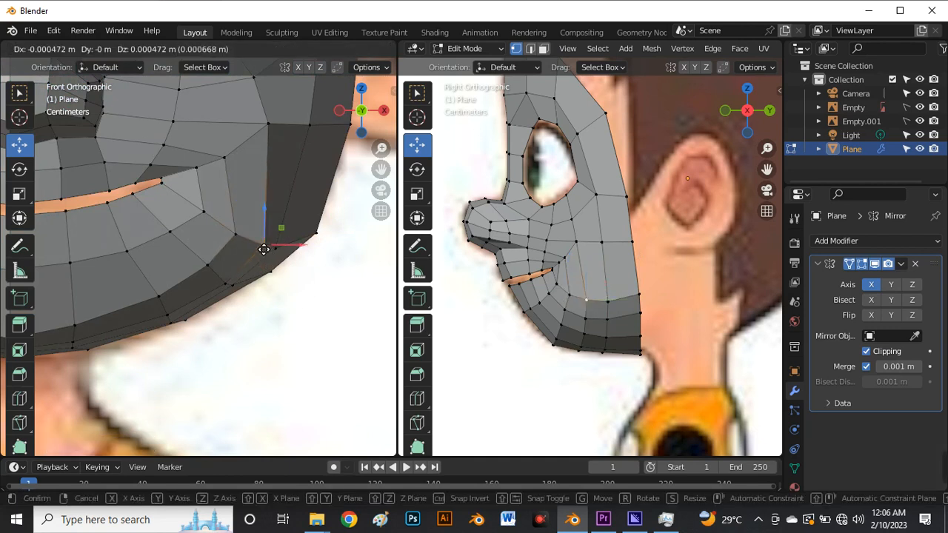
{"action": "left_click", "coordinate": [267, 280]}
{"action": "left_click", "coordinate": [278, 321]}
{"action": "scroll", "coordinate": [273, 340], "scroll_direction": "down", "scroll_amount": 4}
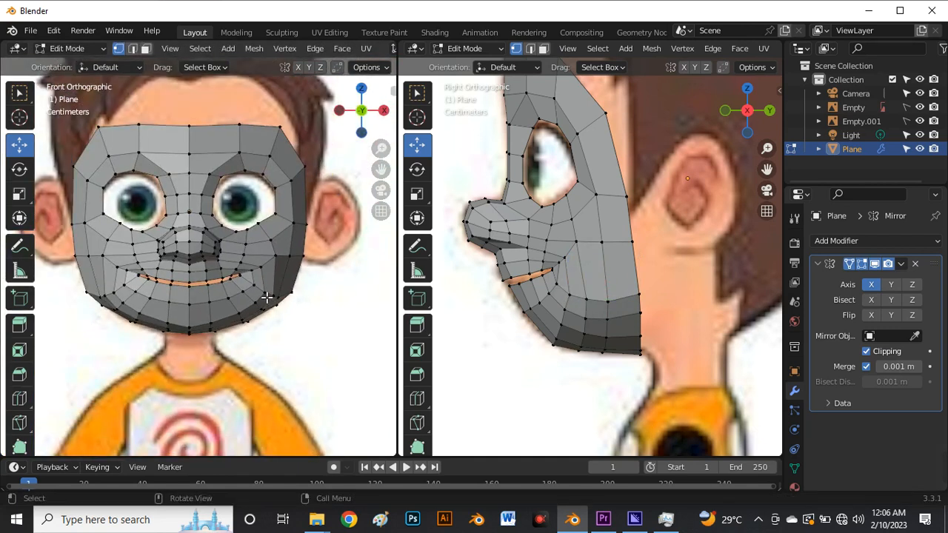
Select the chin's underside vertices beside the centre line and move them slightly down and outward to the reference chin outline.
{"action": "scroll", "coordinate": [197, 345], "scroll_direction": "up", "scroll_amount": 5}
{"action": "left_click_drag", "start_coordinate": [194, 300], "coordinate": [247, 364]}
{"action": "key", "text": "g"}
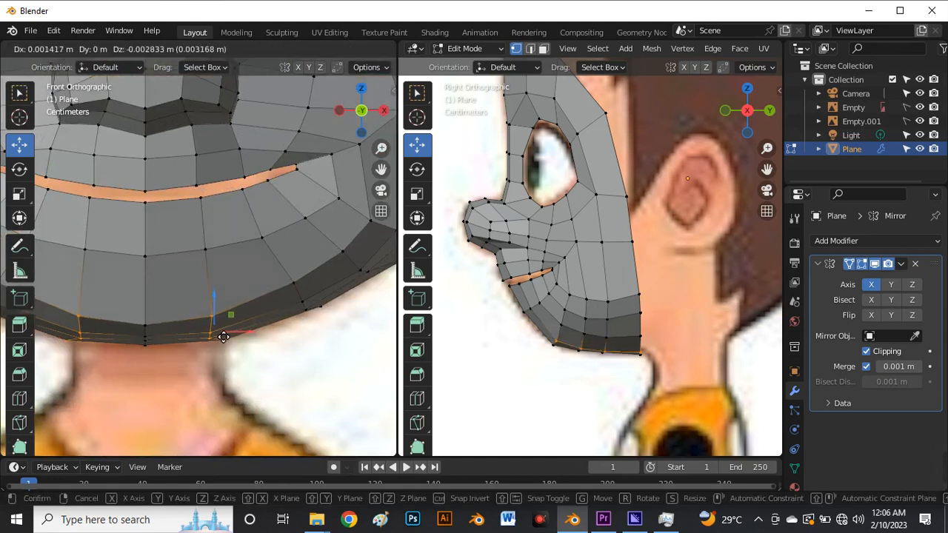
{"action": "left_click", "coordinate": [223, 340]}
{"action": "key", "text": "alt+z"}
{"action": "key", "text": "alt+z"}
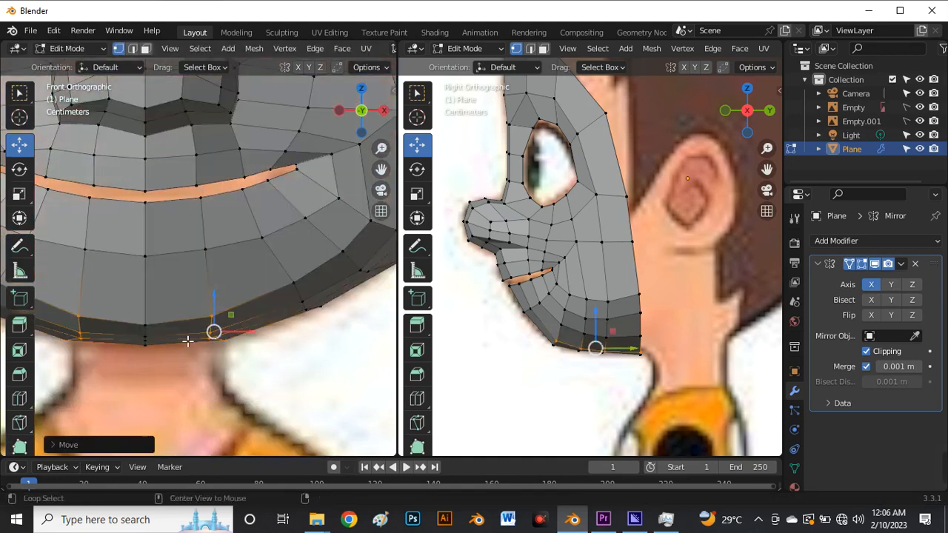
{"action": "scroll", "coordinate": [208, 367], "scroll_direction": "down", "scroll_amount": 3}
{"action": "left_click", "coordinate": [263, 383]}
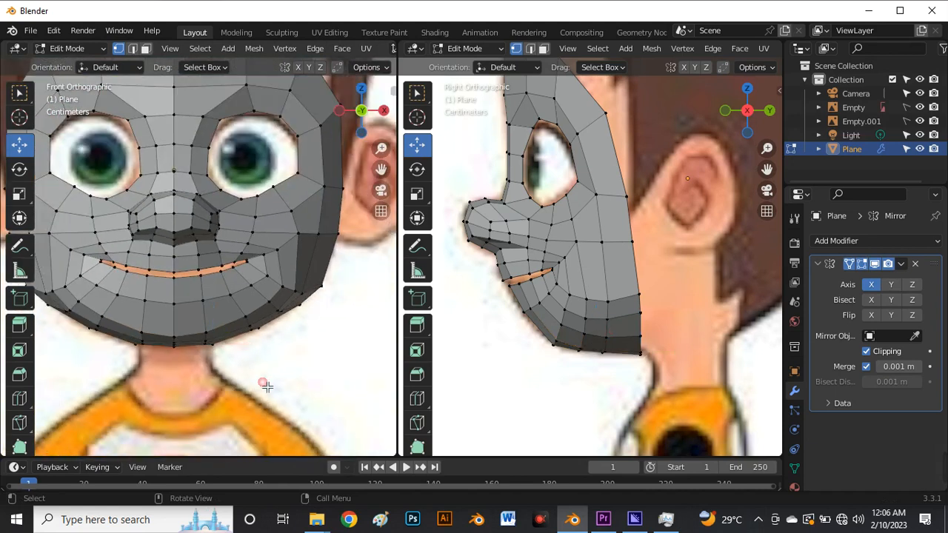
Nudge the chin vertex below the mouth corner slightly outward in the front view to even out the faces.
{"action": "scroll", "coordinate": [275, 377], "scroll_direction": "down", "scroll_amount": 3}
{"action": "scroll", "coordinate": [277, 370], "scroll_direction": "up", "scroll_amount": 3}
{"action": "scroll", "coordinate": [278, 360], "scroll_direction": "up", "scroll_amount": 6}
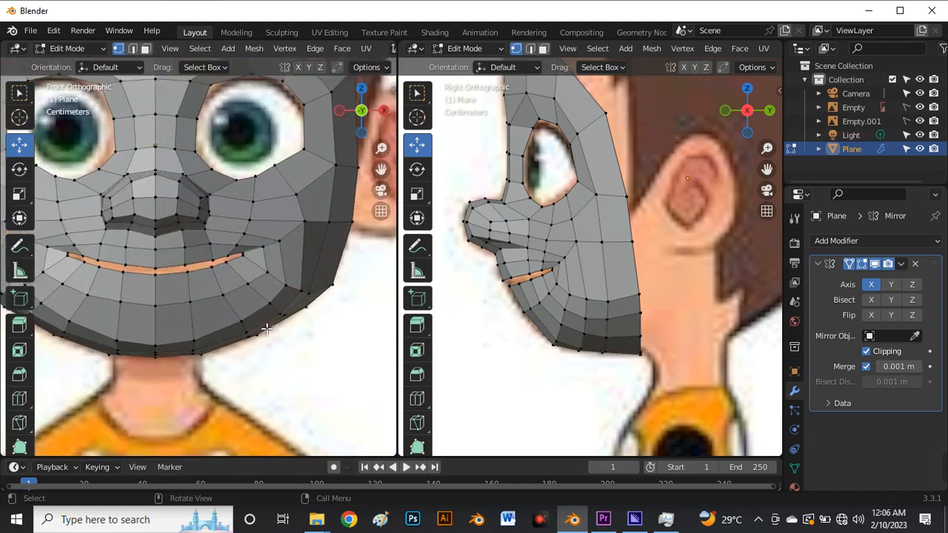
{"action": "left_click", "coordinate": [229, 322]}
{"action": "left_click_drag", "start_coordinate": [245, 321], "coordinate": [238, 338]}
{"action": "left_click", "coordinate": [203, 275]}
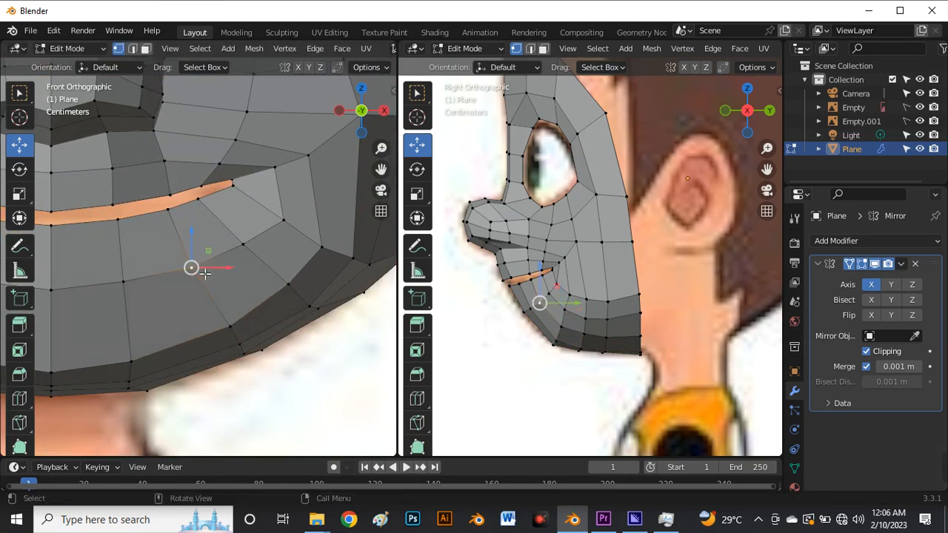
{"action": "left_click_drag", "start_coordinate": [207, 270], "coordinate": [211, 275]}
{"action": "scroll", "coordinate": [231, 273], "scroll_direction": "down", "scroll_amount": 1}
{"action": "scroll", "coordinate": [238, 279], "scroll_direction": "down", "scroll_amount": 2}
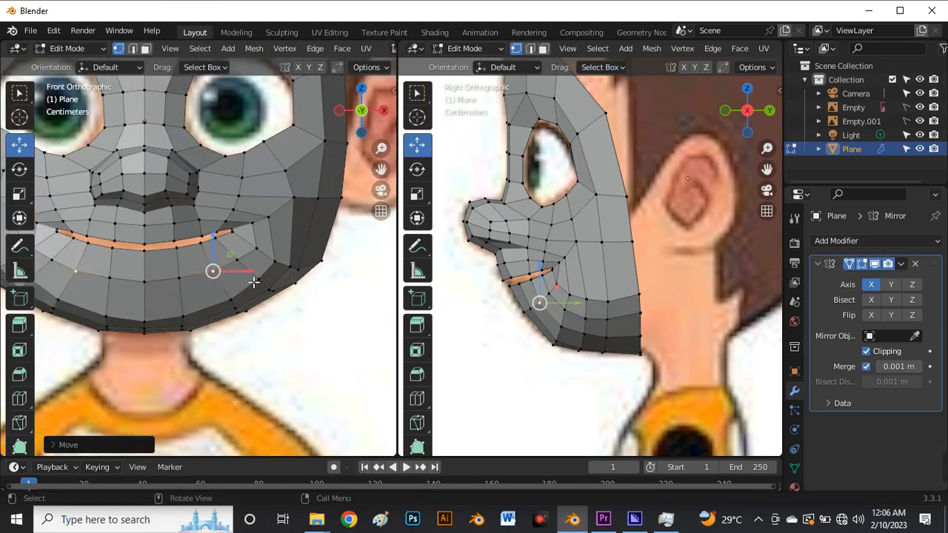
Nudge the neighbouring lower chin vertex in the front view to smooth the edge flow toward the jaw.
{"action": "scroll", "coordinate": [255, 281], "scroll_direction": "up", "scroll_amount": 3}
{"action": "left_click", "coordinate": [271, 281]}
{"action": "left_click_drag", "start_coordinate": [280, 286], "coordinate": [283, 288]}
{"action": "left_click", "coordinate": [265, 259]}
{"action": "scroll", "coordinate": [265, 259], "scroll_direction": "down", "scroll_amount": 5}
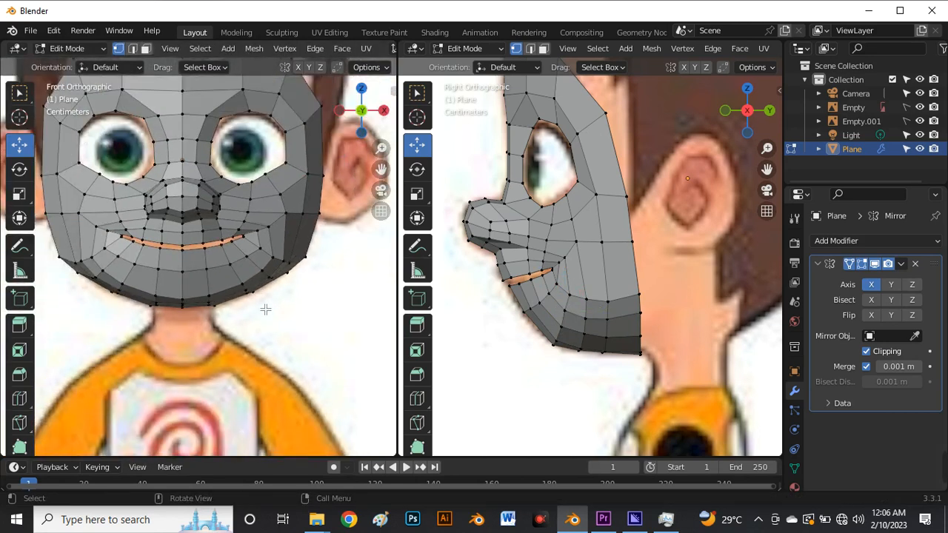
Examine the mouth, cheek and jaw topology in the front and side views.
{"action": "scroll", "coordinate": [267, 300], "scroll_direction": "up", "scroll_amount": 3}
{"action": "scroll", "coordinate": [287, 265], "scroll_direction": "up", "scroll_amount": 3}
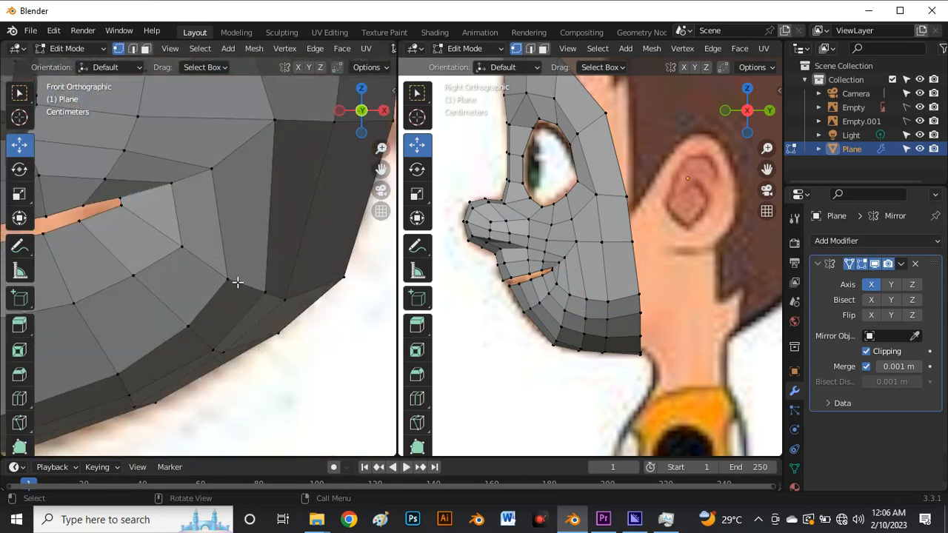
{"action": "scroll", "coordinate": [237, 282], "scroll_direction": "down", "scroll_amount": 4}
{"action": "scroll", "coordinate": [243, 271], "scroll_direction": "up", "scroll_amount": 2}
{"action": "scroll", "coordinate": [251, 226], "scroll_direction": "down", "scroll_amount": 2}
{"action": "scroll", "coordinate": [261, 257], "scroll_direction": "up", "scroll_amount": 3}
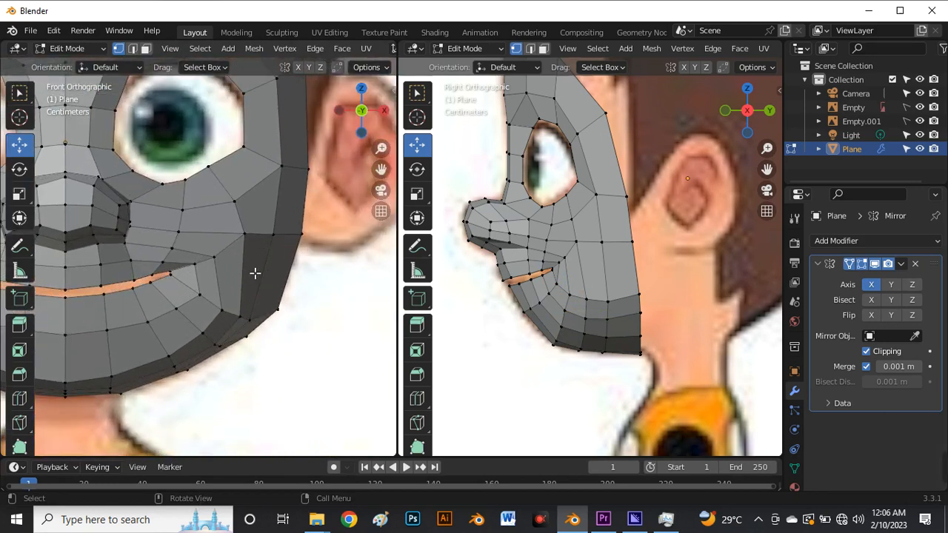
{"action": "scroll", "coordinate": [468, 275], "scroll_direction": "down", "scroll_amount": 3}
{"action": "scroll", "coordinate": [562, 278], "scroll_direction": "up", "scroll_amount": 5}
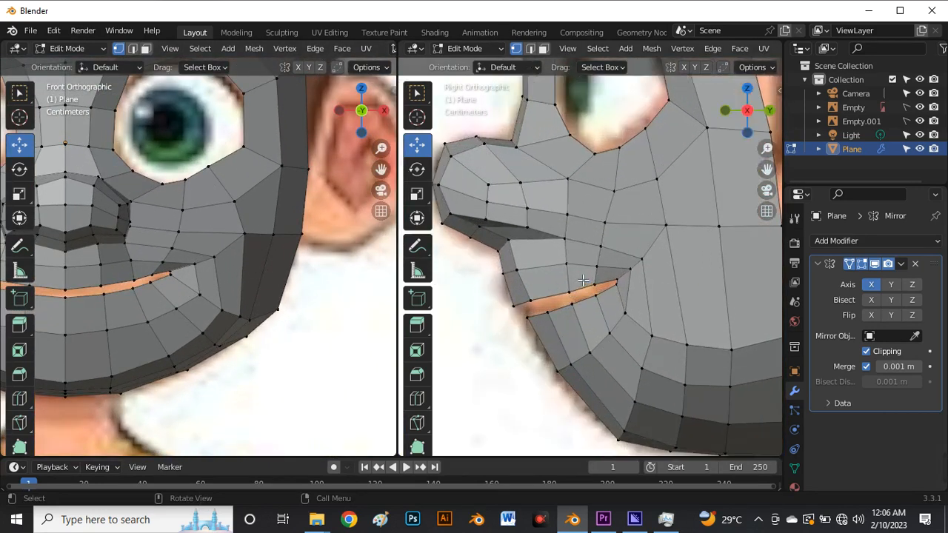
{"action": "scroll", "coordinate": [596, 267], "scroll_direction": "down", "scroll_amount": 2}
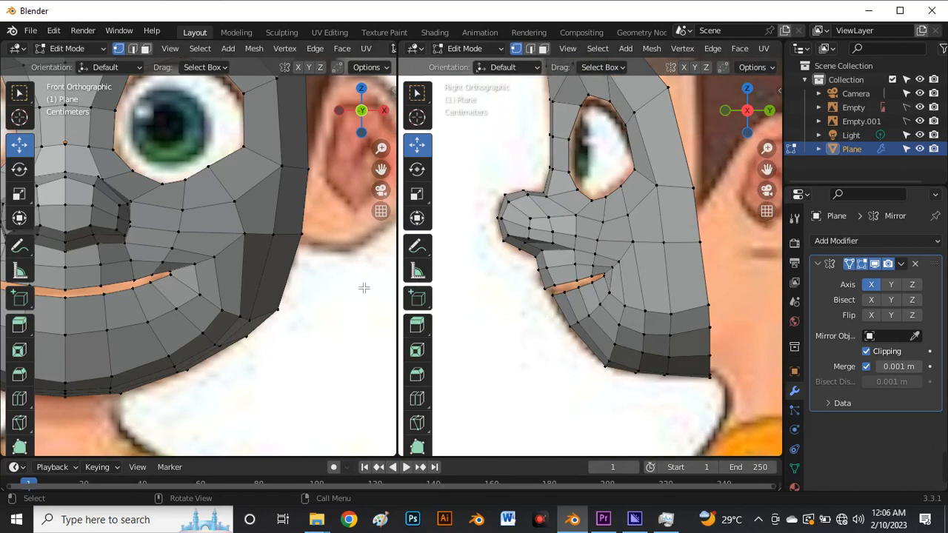
Add a loop cut running from the mouth corner across the cheek to the rear edge of the mesh.
{"action": "key", "text": "ctrl+r"}
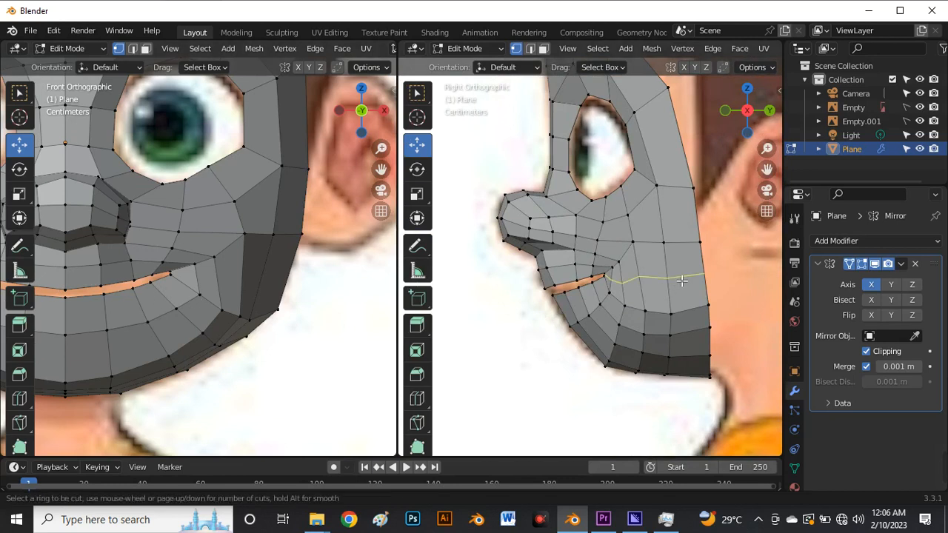
{"action": "left_click", "coordinate": [681, 279]}
{"action": "left_click", "coordinate": [672, 273]}
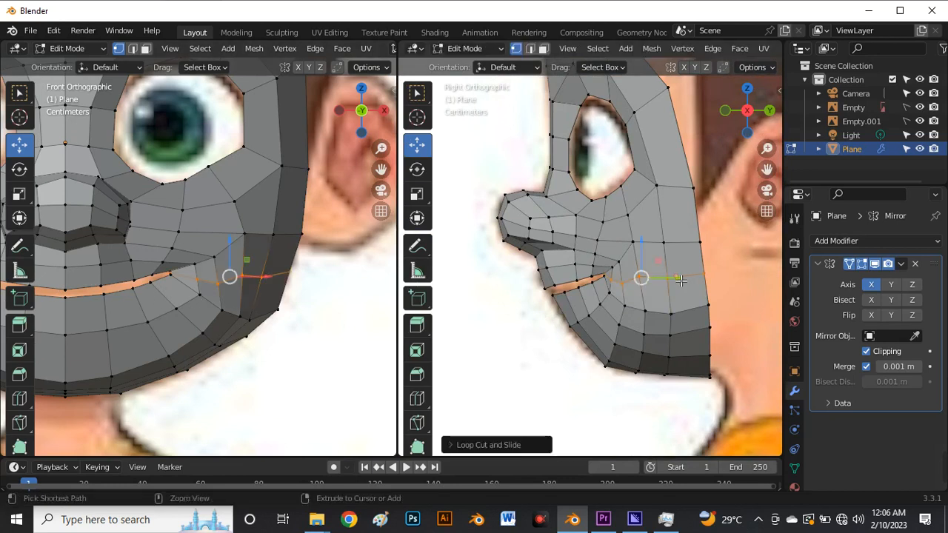
Move the loop cut's vertex at the mouth corner slightly outward in the front view to round off the lip opening.
{"action": "scroll", "coordinate": [173, 299], "scroll_direction": "up", "scroll_amount": 5}
{"action": "scroll", "coordinate": [199, 330], "scroll_direction": "up", "scroll_amount": 2}
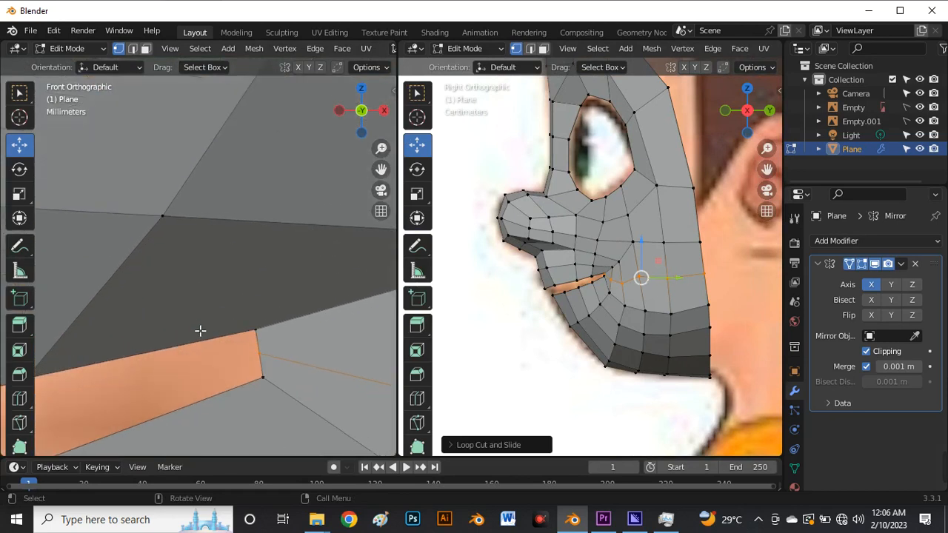
{"action": "left_click", "coordinate": [259, 362]}
{"action": "left_click_drag", "start_coordinate": [260, 360], "coordinate": [263, 361]}
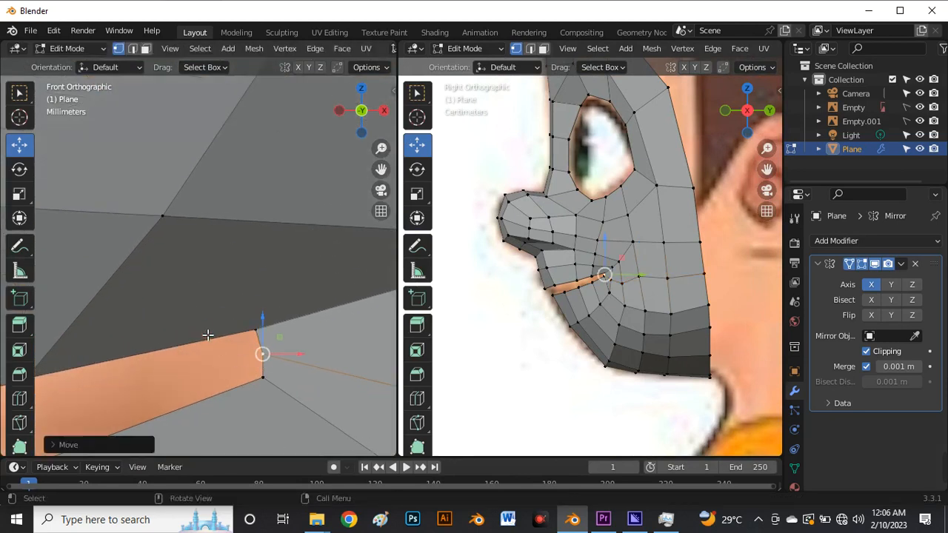
{"action": "scroll", "coordinate": [208, 336], "scroll_direction": "down", "scroll_amount": 2}
{"action": "scroll", "coordinate": [682, 355], "scroll_direction": "up", "scroll_amount": 3}
Move the loop cut's cheek vertex behind the mouth corner slightly up in the side view.
{"action": "left_click", "coordinate": [590, 302]}
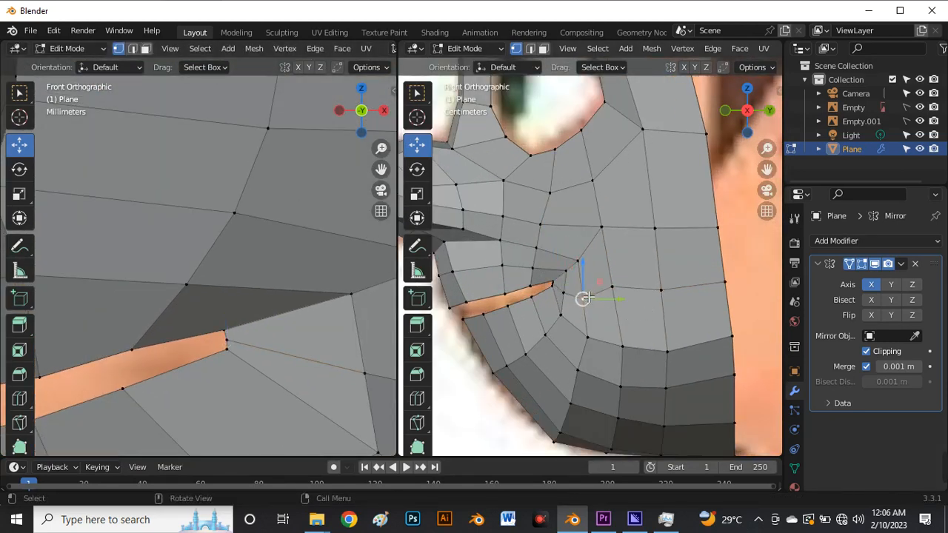
{"action": "left_click_drag", "start_coordinate": [591, 293], "coordinate": [592, 288]}
{"action": "scroll", "coordinate": [385, 351], "scroll_direction": "down", "scroll_amount": 6}
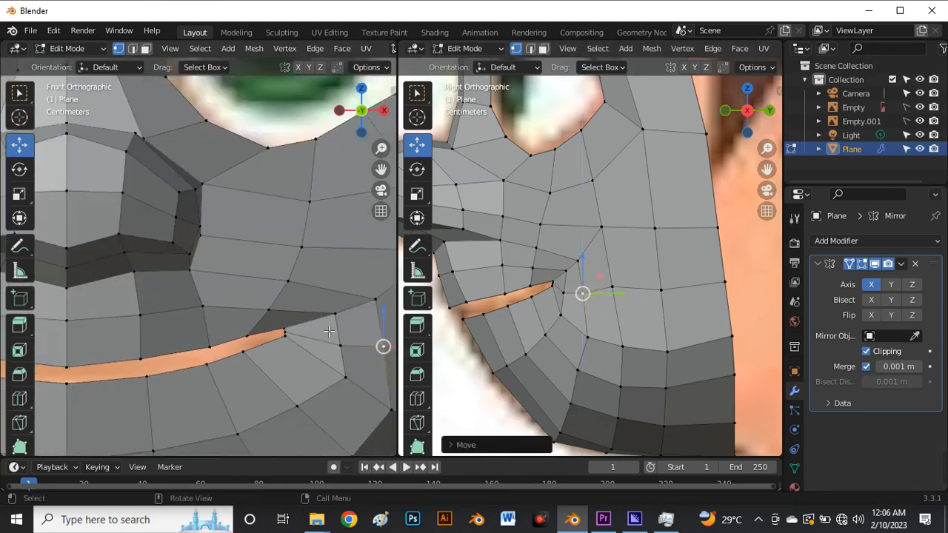
Push the loop cut's outermost vertex slightly outward in the front view to round the cheek outline above the jaw corner.
{"action": "scroll", "coordinate": [300, 320], "scroll_direction": "down", "scroll_amount": 4}
{"action": "scroll", "coordinate": [354, 311], "scroll_direction": "up", "scroll_amount": 6}
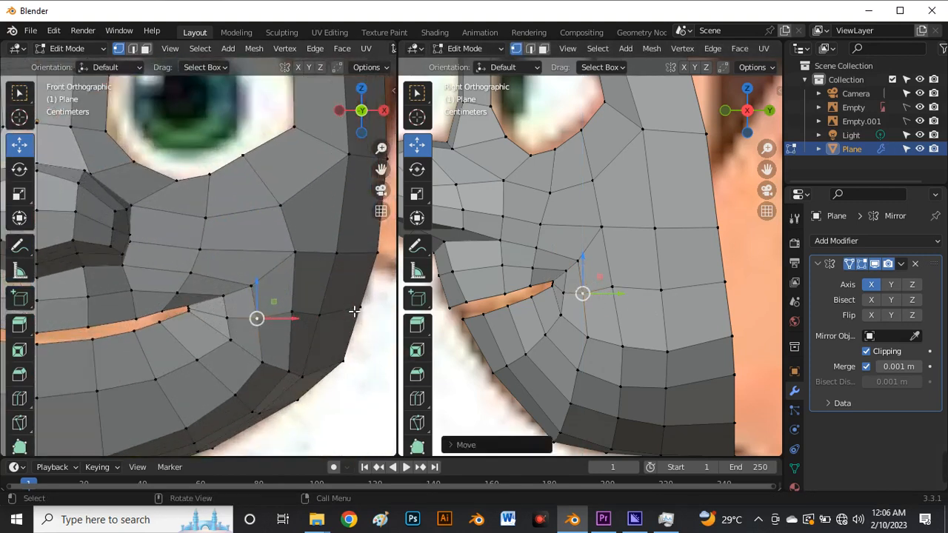
{"action": "left_click_drag", "start_coordinate": [362, 300], "coordinate": [351, 324]}
{"action": "left_click", "coordinate": [327, 320]}
{"action": "left_click", "coordinate": [348, 359]}
{"action": "scroll", "coordinate": [283, 321], "scroll_direction": "down", "scroll_amount": 5}
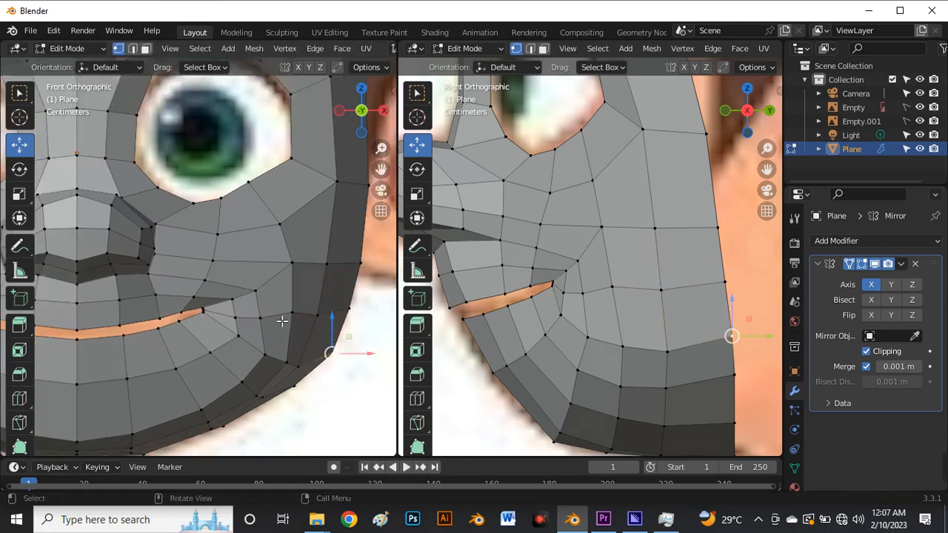
{"action": "left_click", "coordinate": [312, 391]}
{"action": "scroll", "coordinate": [305, 386], "scroll_direction": "down", "scroll_amount": 2}
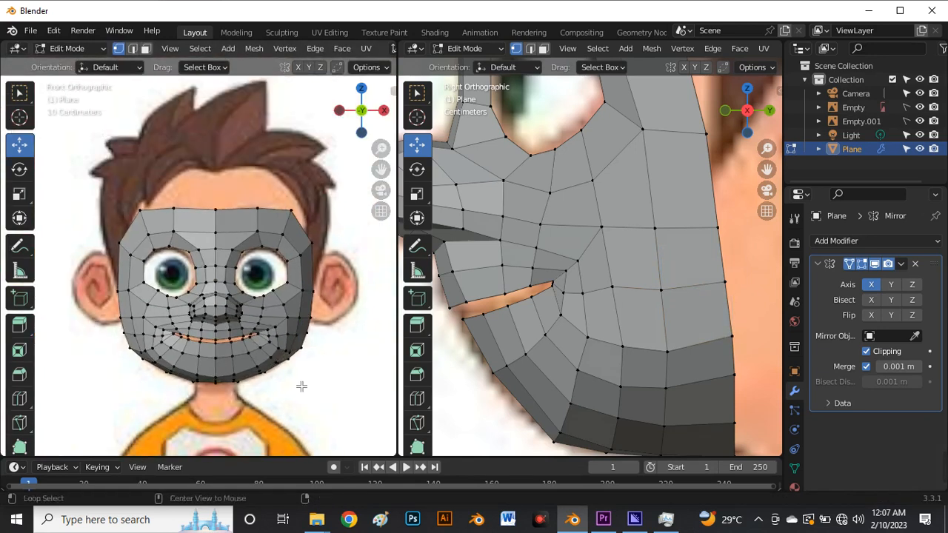
Check the face with X-ray, and nudge the loop cut's mid-cheek vertex beside the mouth in the front view.
{"action": "key", "text": "alt+z"}
{"action": "key", "text": "alt+z"}
{"action": "scroll", "coordinate": [314, 327], "scroll_direction": "up", "scroll_amount": 6}
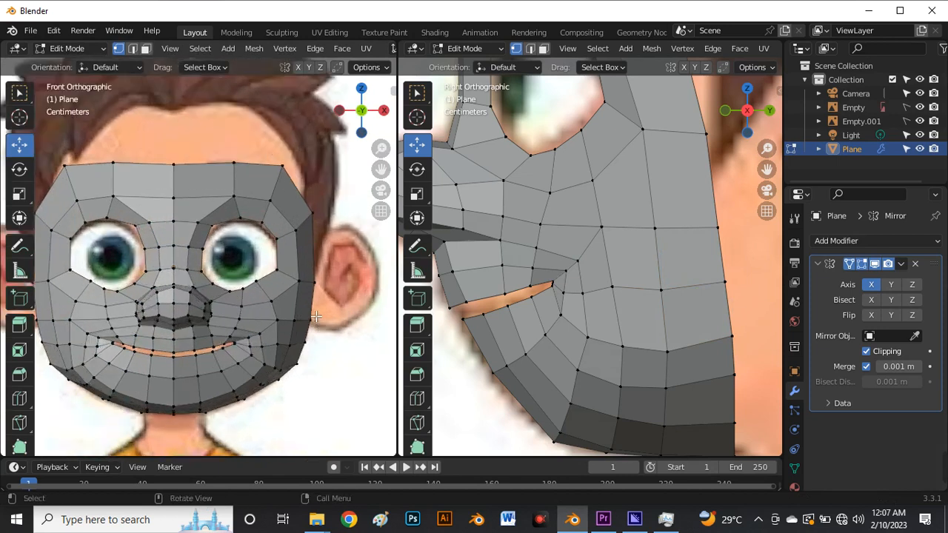
{"action": "left_click", "coordinate": [316, 331]}
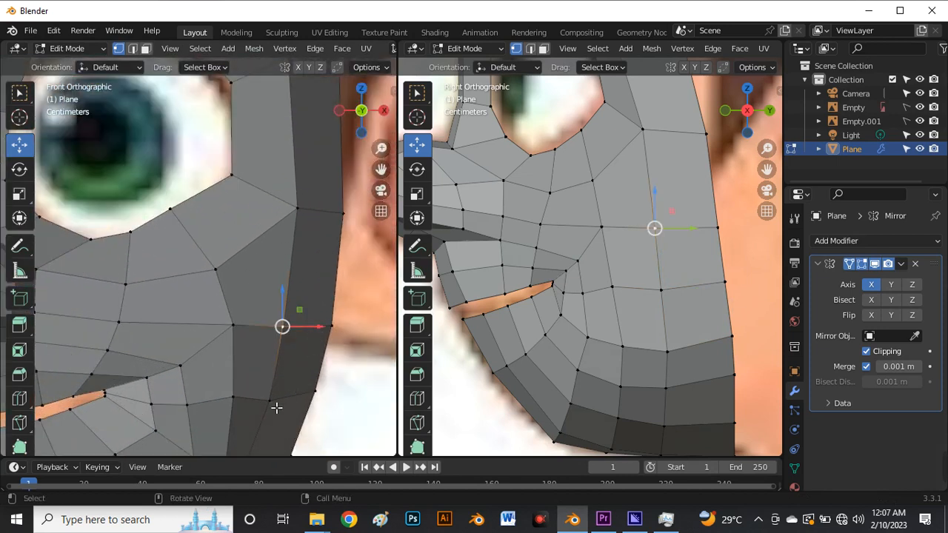
{"action": "left_click", "coordinate": [241, 388]}
{"action": "left_click_drag", "start_coordinate": [239, 382], "coordinate": [238, 385]}
{"action": "left_click", "coordinate": [180, 364]}
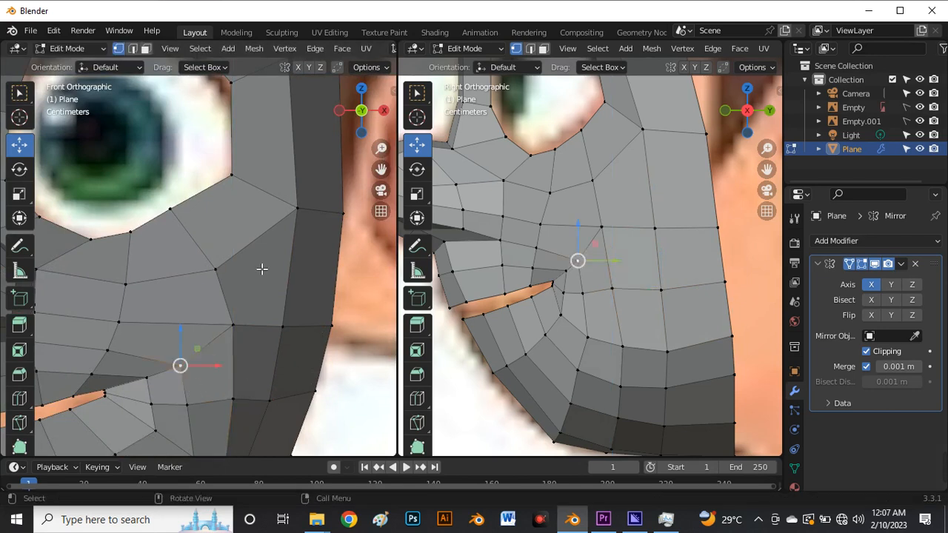
Examine the face mesh against the front reference from near and far.
{"action": "scroll", "coordinate": [262, 269], "scroll_direction": "down", "scroll_amount": 5}
{"action": "scroll", "coordinate": [255, 298], "scroll_direction": "down", "scroll_amount": 3}
{"action": "scroll", "coordinate": [248, 289], "scroll_direction": "up", "scroll_amount": 4}
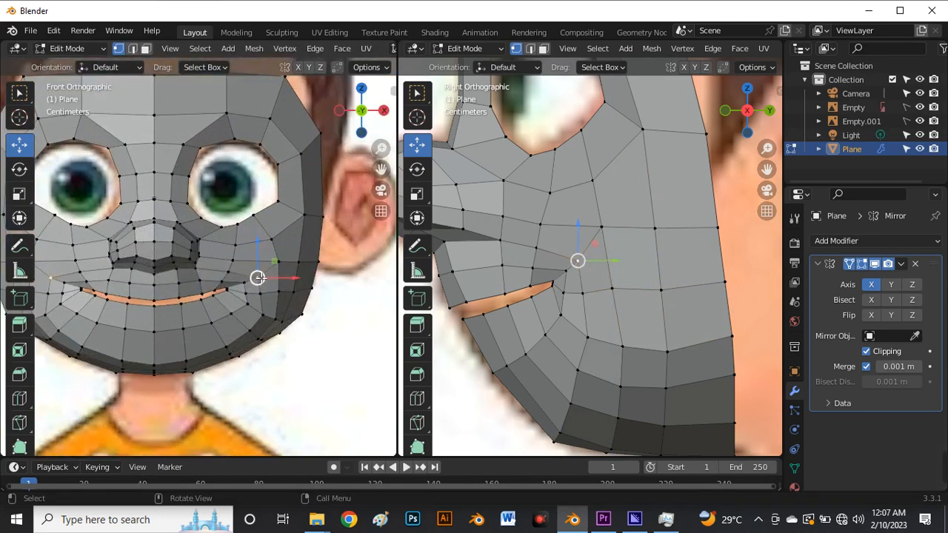
{"action": "scroll", "coordinate": [259, 285], "scroll_direction": "down", "scroll_amount": 4}
{"action": "scroll", "coordinate": [260, 295], "scroll_direction": "up", "scroll_amount": 4}
{"action": "scroll", "coordinate": [267, 285], "scroll_direction": "down", "scroll_amount": 4}
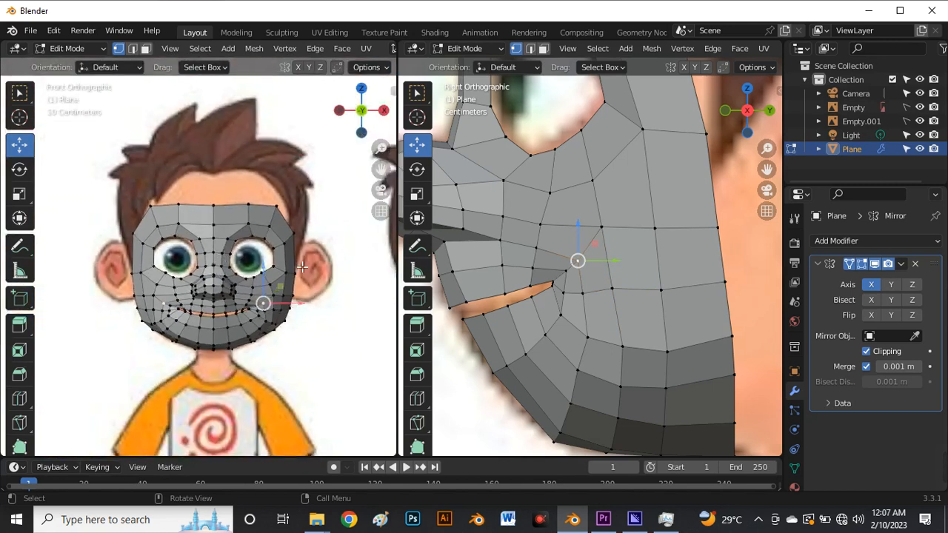
{"action": "scroll", "coordinate": [289, 274], "scroll_direction": "up", "scroll_amount": 5}
{"action": "scroll", "coordinate": [288, 264], "scroll_direction": "down", "scroll_amount": 4}
{"action": "scroll", "coordinate": [307, 244], "scroll_direction": "up", "scroll_amount": 3}
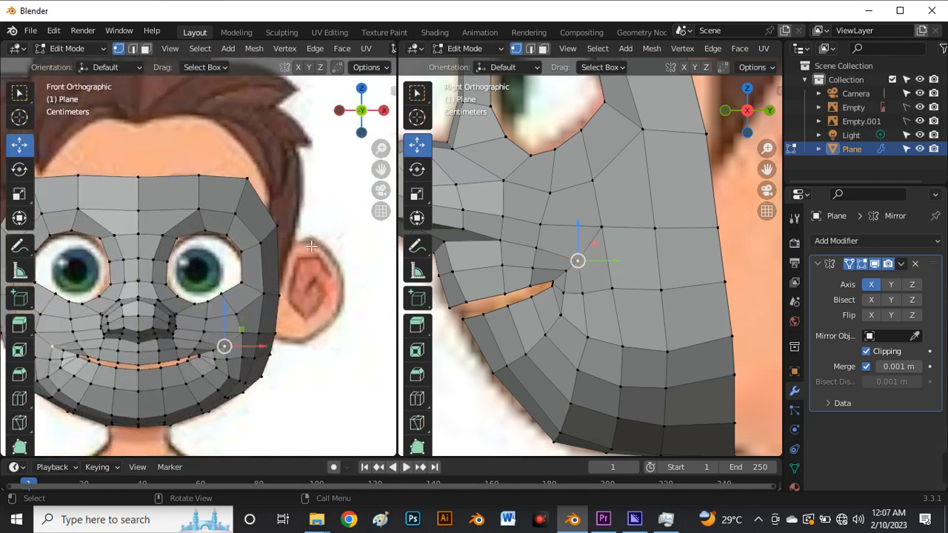
Turn on X-ray in the front view, select the temple vertices beside the eye and shift them sideways toward the reference outline.
{"action": "key", "text": "alt+z"}
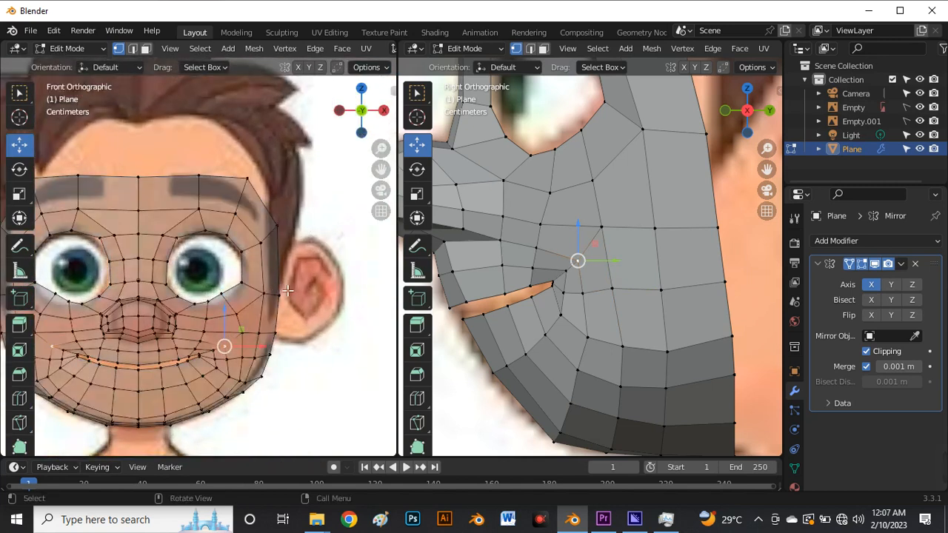
{"action": "scroll", "coordinate": [275, 282], "scroll_direction": "up", "scroll_amount": 3}
{"action": "left_click_drag", "start_coordinate": [295, 284], "coordinate": [265, 295]}
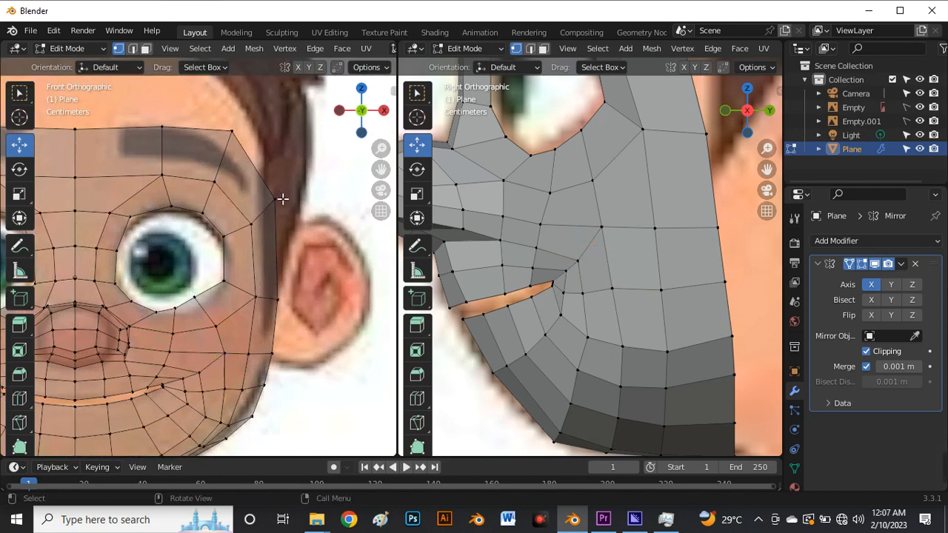
{"action": "left_click_drag", "start_coordinate": [283, 192], "coordinate": [247, 235]}
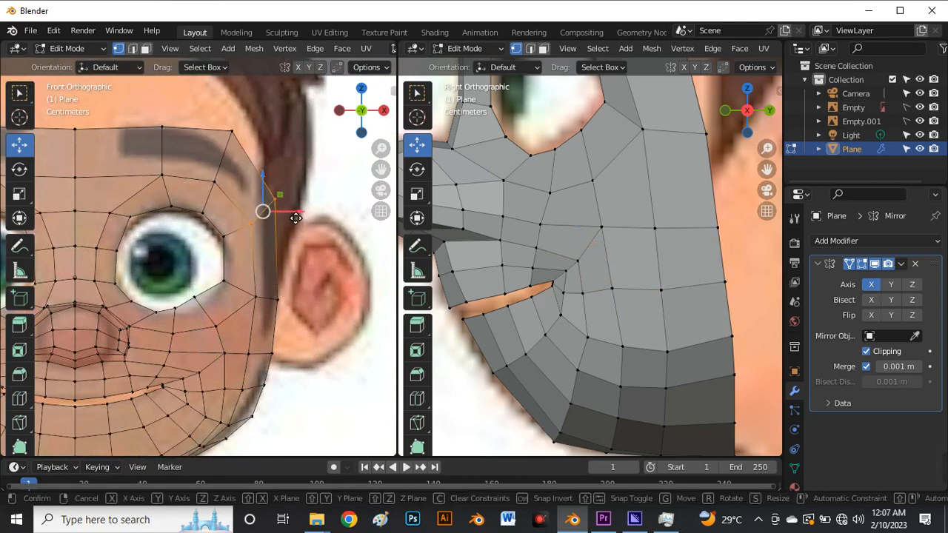
{"action": "left_click_drag", "start_coordinate": [299, 214], "coordinate": [297, 223]}
{"action": "left_click", "coordinate": [303, 252]}
{"action": "scroll", "coordinate": [302, 252], "scroll_direction": "down", "scroll_amount": 5}
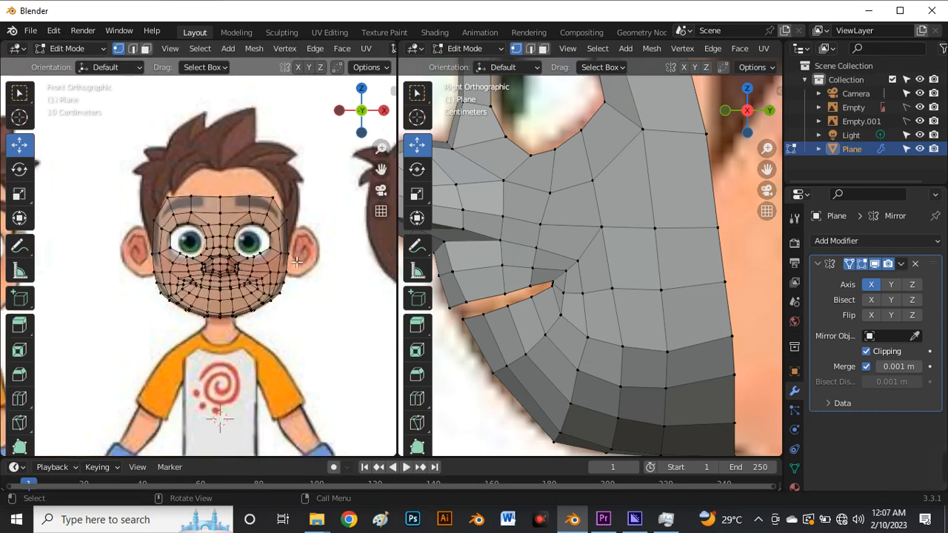
Turn off X-ray and nudge the top centre forehead vertex slightly upward in the front view.
{"action": "key", "text": "alt+z"}
{"action": "scroll", "coordinate": [296, 262], "scroll_direction": "down", "scroll_amount": 2}
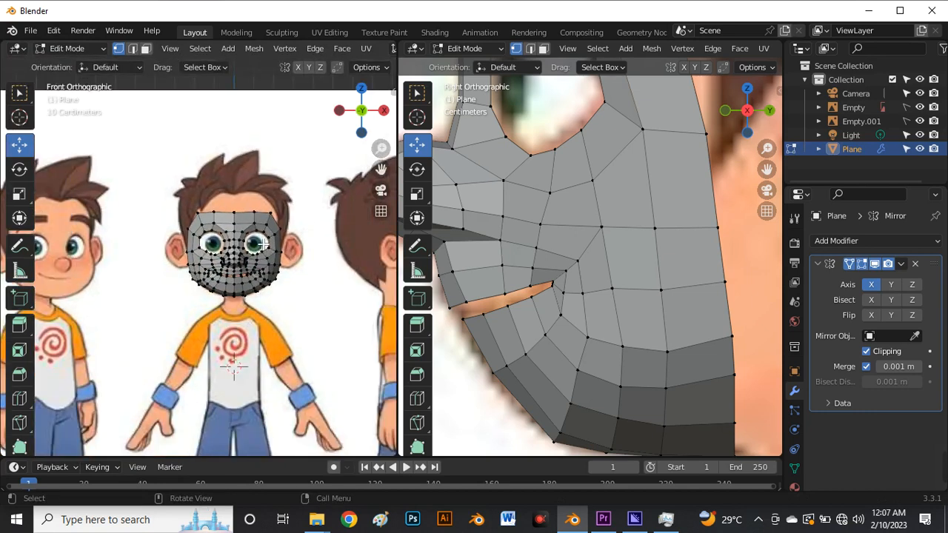
{"action": "scroll", "coordinate": [262, 218], "scroll_direction": "up", "scroll_amount": 4}
{"action": "left_click", "coordinate": [216, 207]}
{"action": "left_click_drag", "start_coordinate": [216, 202], "coordinate": [218, 200]}
Examine the face mesh in the side and front views, comparing its profile and back edge with the references.
{"action": "scroll", "coordinate": [607, 423], "scroll_direction": "down", "scroll_amount": 5}
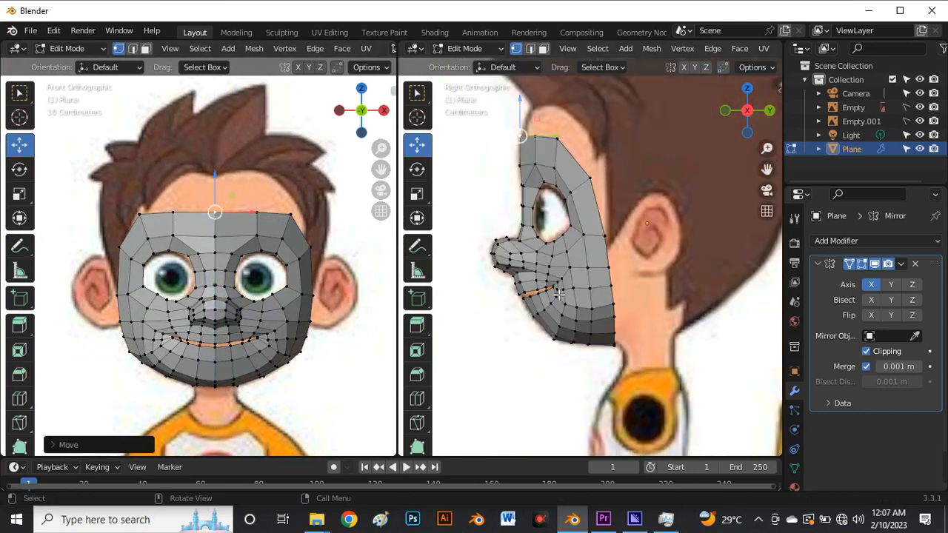
{"action": "scroll", "coordinate": [557, 272], "scroll_direction": "up", "scroll_amount": 6}
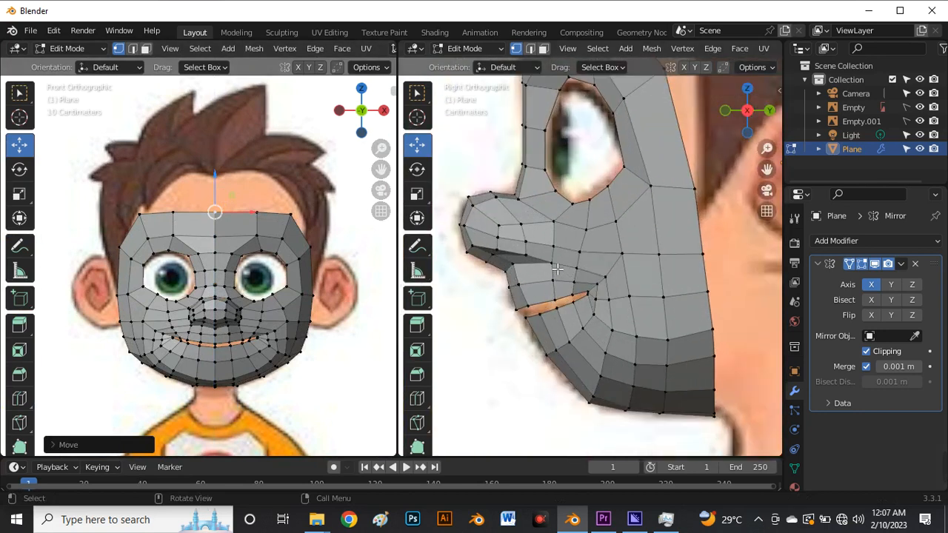
{"action": "scroll", "coordinate": [295, 215], "scroll_direction": "down", "scroll_amount": 5}
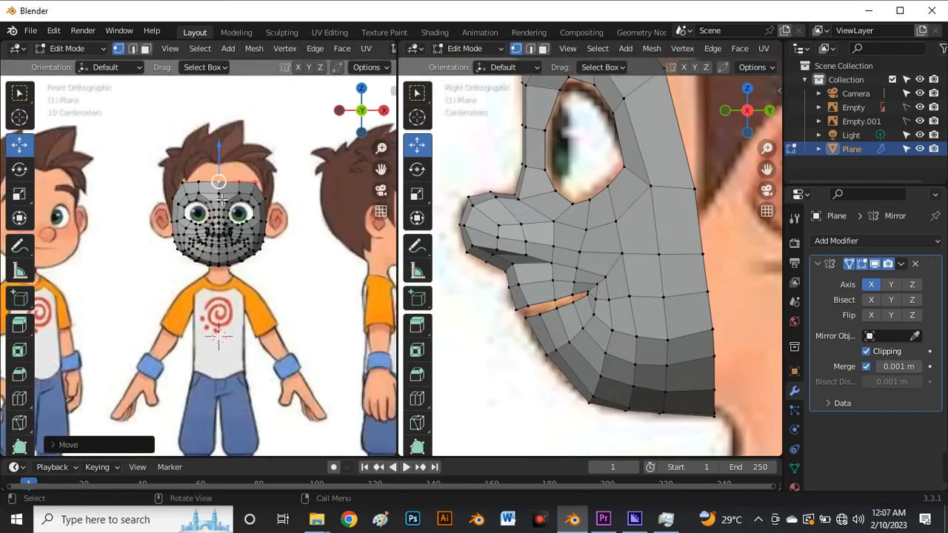
{"action": "scroll", "coordinate": [247, 228], "scroll_direction": "up", "scroll_amount": 4}
{"action": "scroll", "coordinate": [561, 333], "scroll_direction": "down", "scroll_amount": 3}
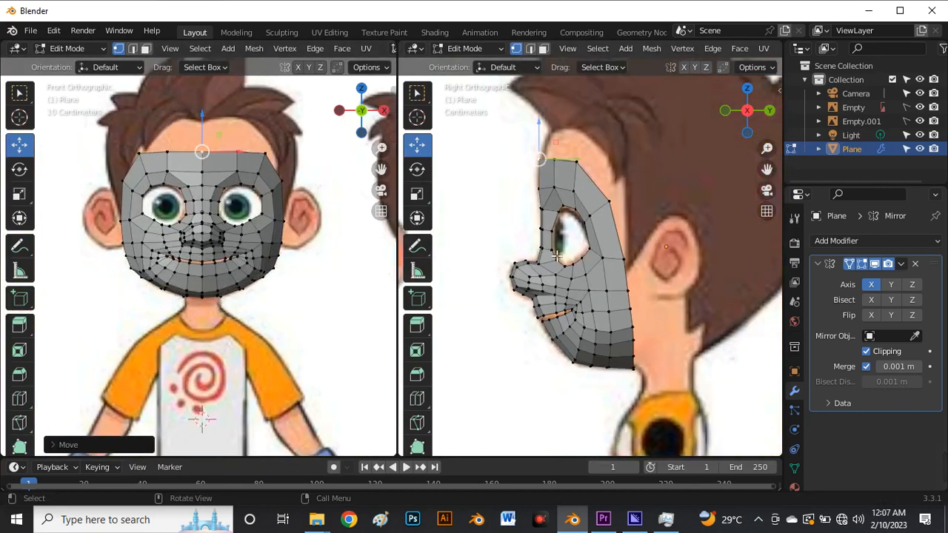
{"action": "scroll", "coordinate": [558, 256], "scroll_direction": "up", "scroll_amount": 2}
{"action": "scroll", "coordinate": [564, 248], "scroll_direction": "down", "scroll_amount": 2}
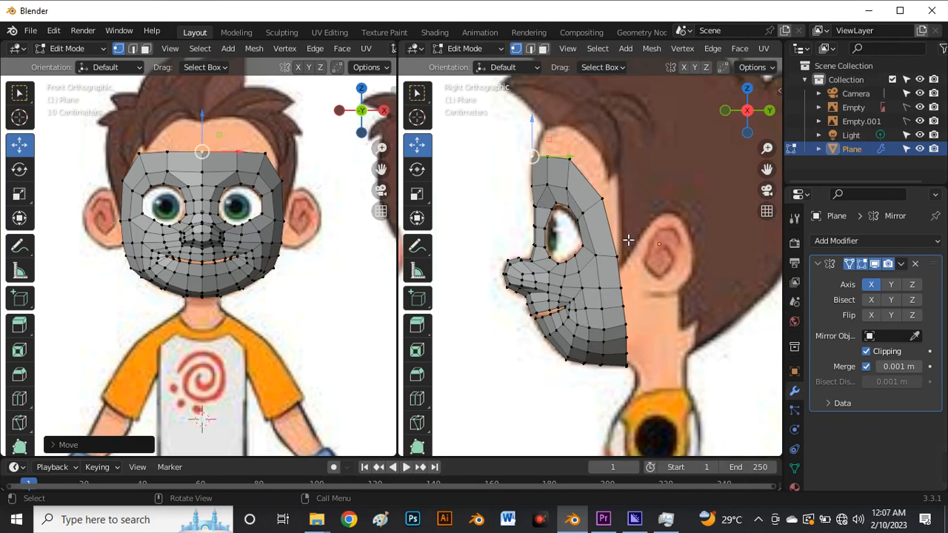
{"action": "scroll", "coordinate": [640, 233], "scroll_direction": "down", "scroll_amount": 3}
{"action": "scroll", "coordinate": [711, 252], "scroll_direction": "up", "scroll_amount": 2}
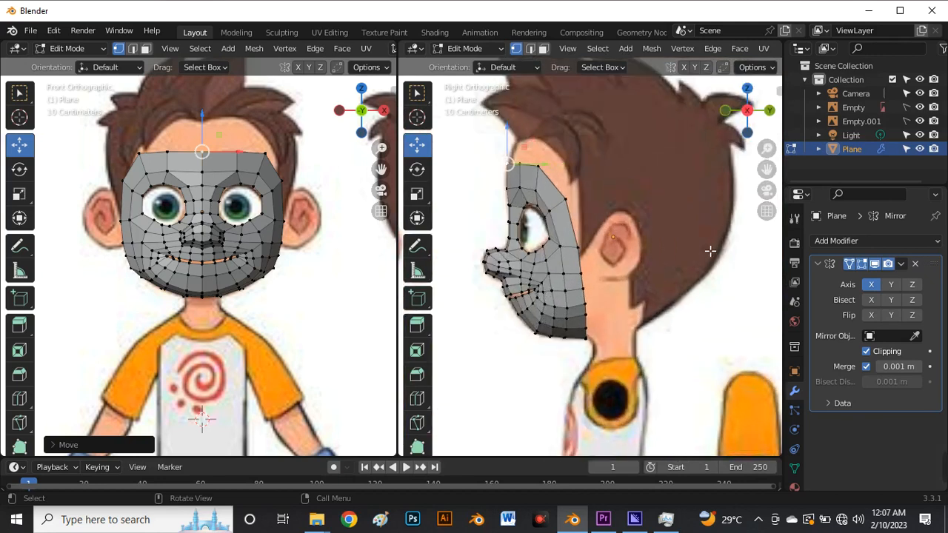
{"action": "scroll", "coordinate": [544, 253], "scroll_direction": "up", "scroll_amount": 2}
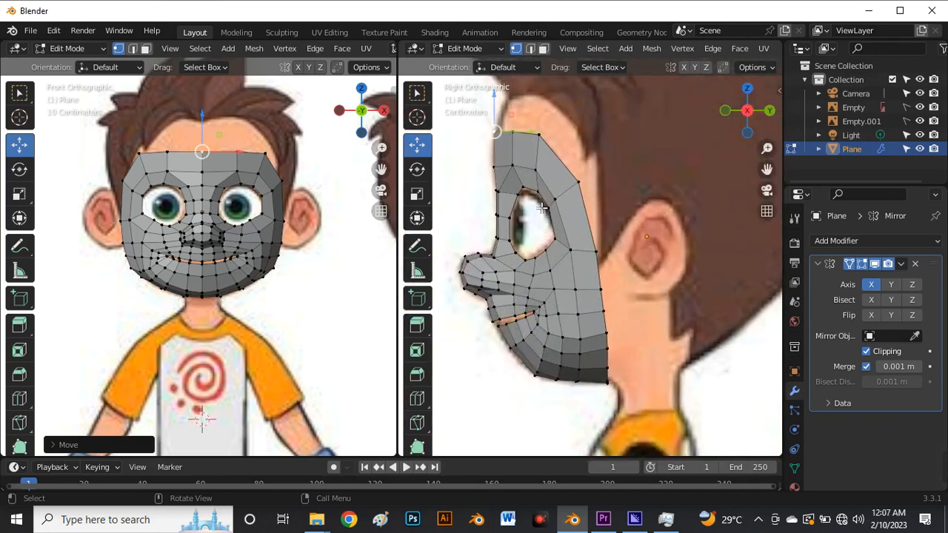